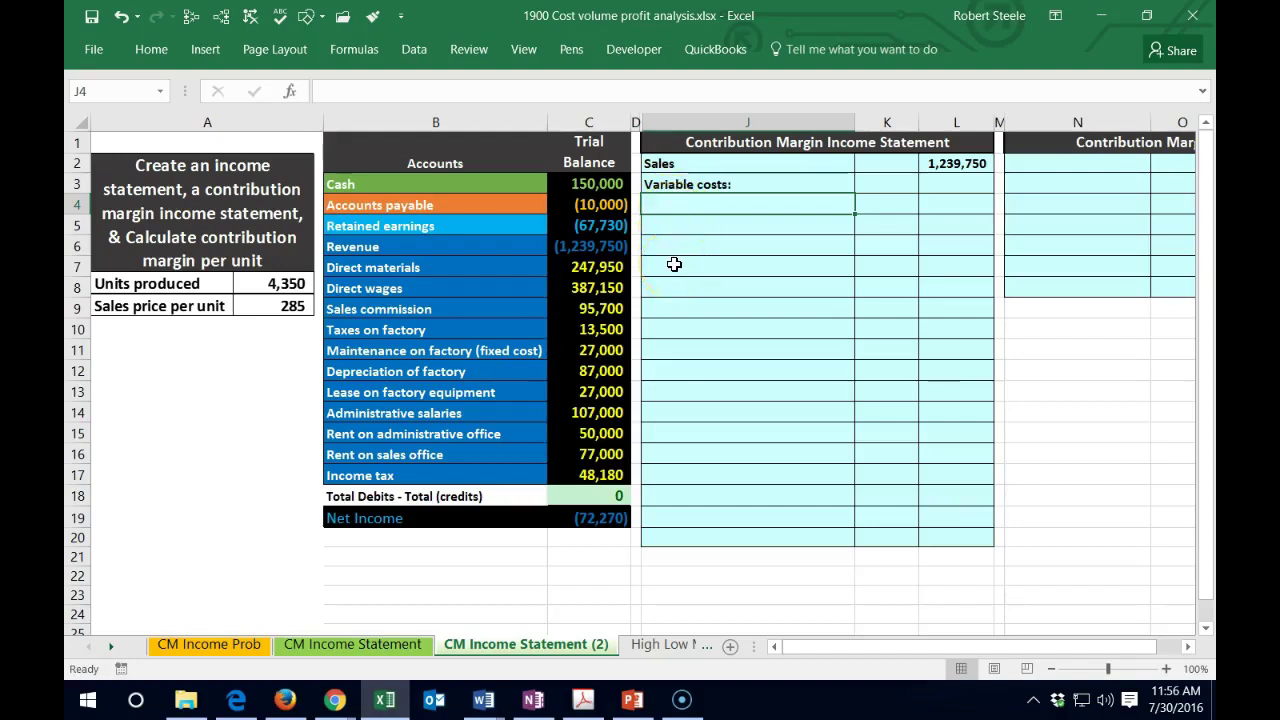
# Link J4 under Variable costs to the Direct materials account name in B7 and indent the label one level.
pyautogui.write('=')
pyautogui.click(437, 267)
pyautogui.press('Return')
pyautogui.press('Up')
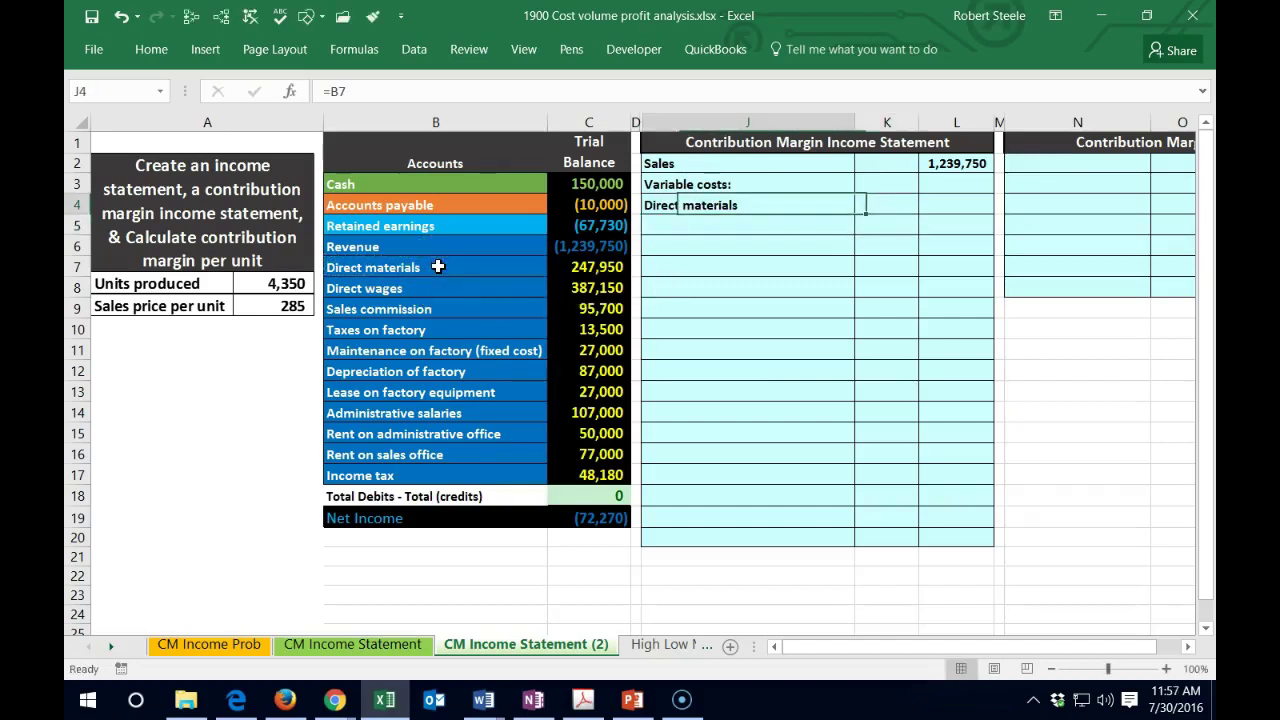
pyautogui.click(151, 49)
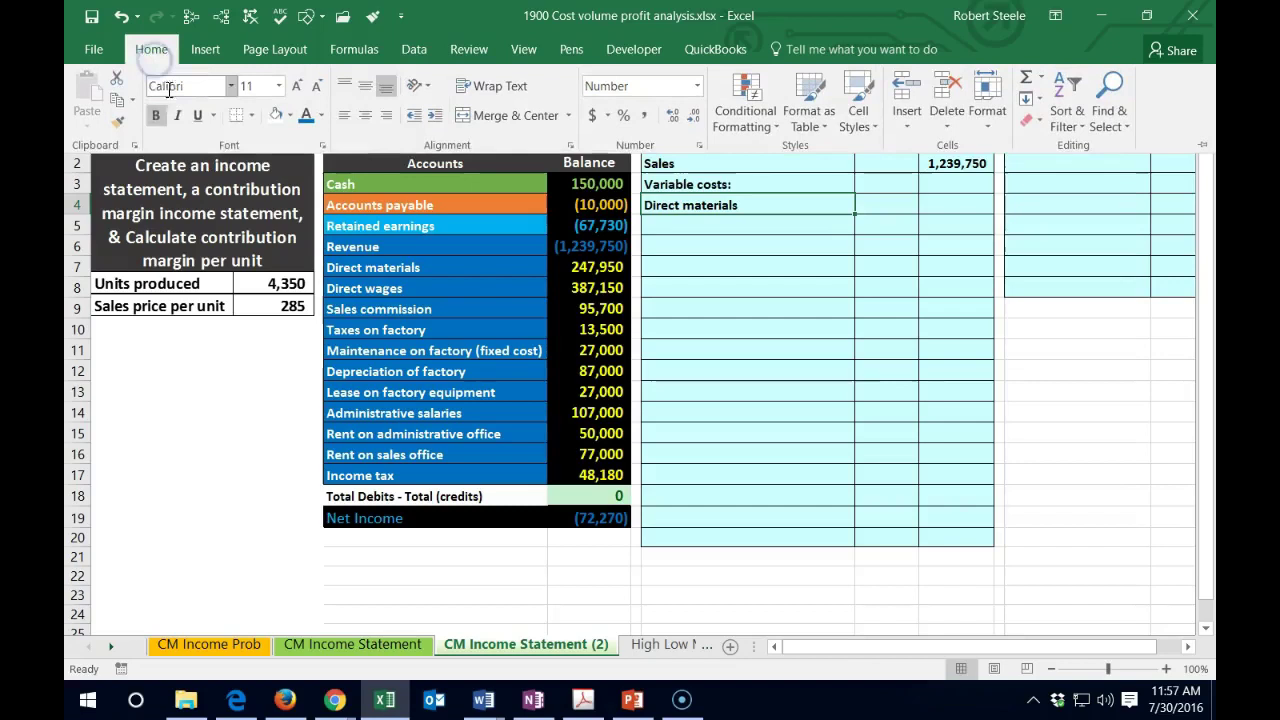
pyautogui.click(434, 115)
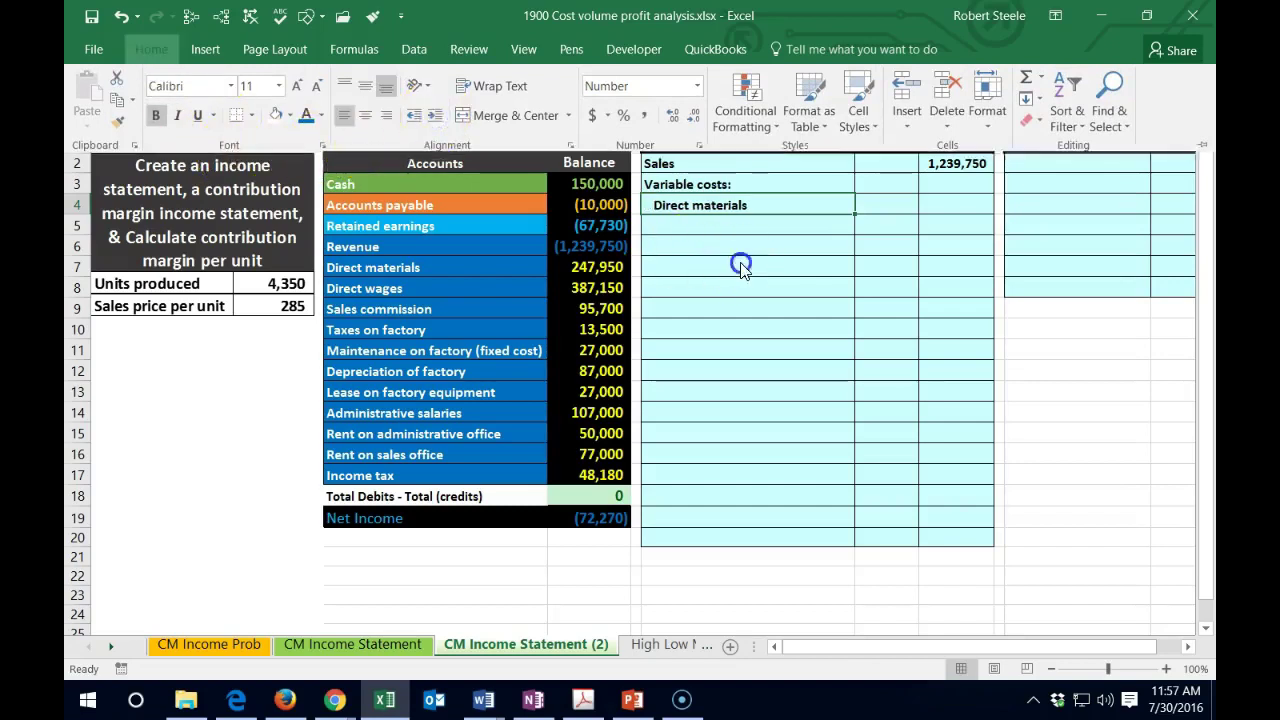
# Link K4 to the direct materials amount in trial balance cell C7.
pyautogui.click(842, 210)
pyautogui.click(897, 199)
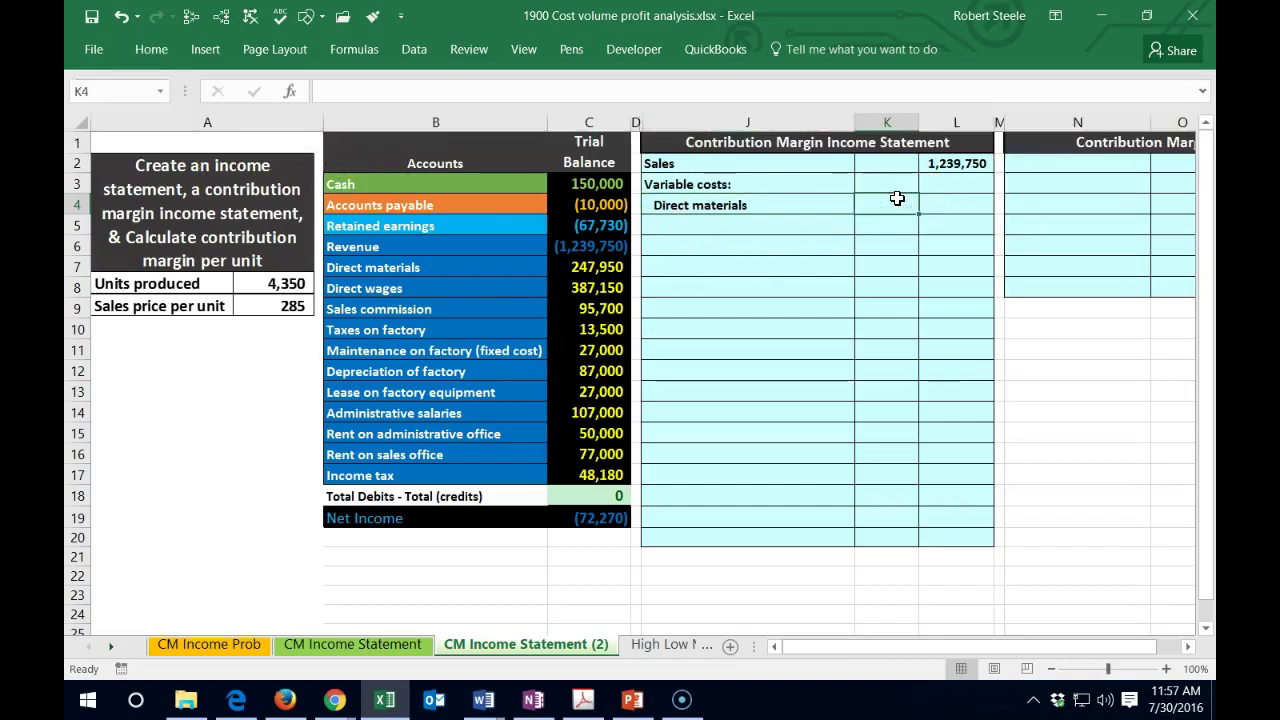
pyautogui.write('=')
pyautogui.click(605, 265)
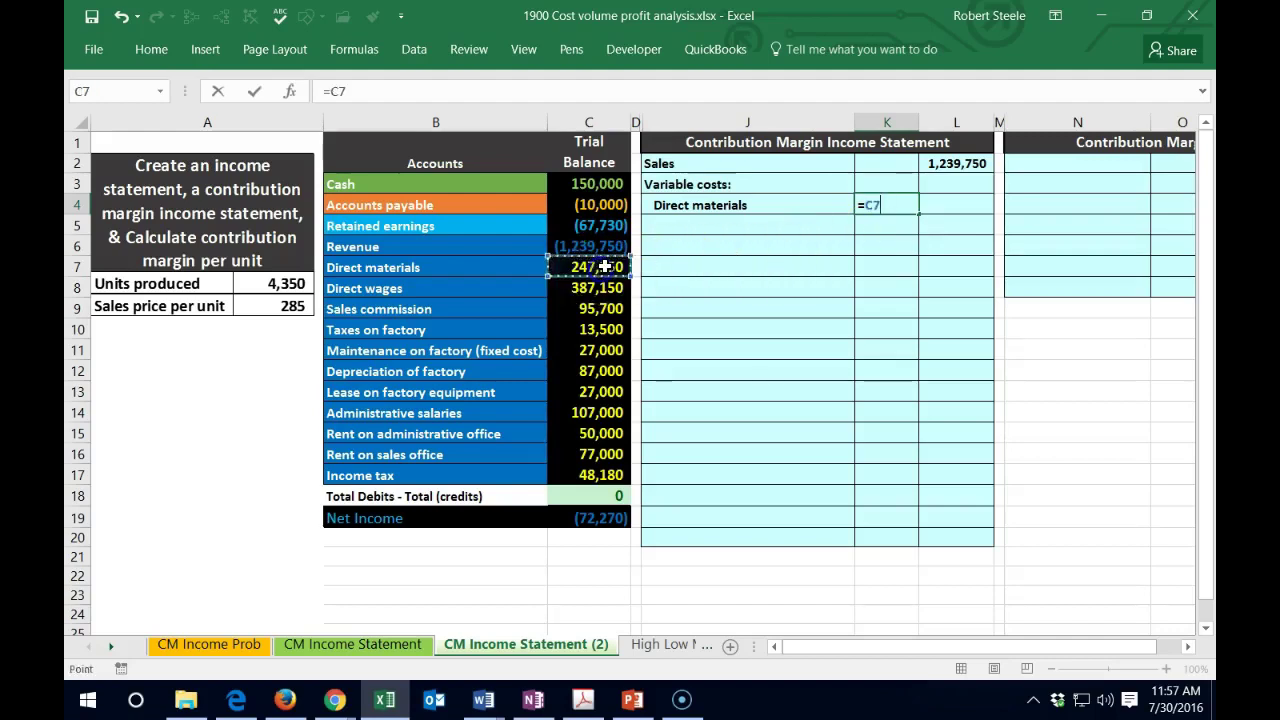
pyautogui.press('Return')
# Link J5 to the Direct wages account name in B8 and indent the label one level.
pyautogui.press('Left')
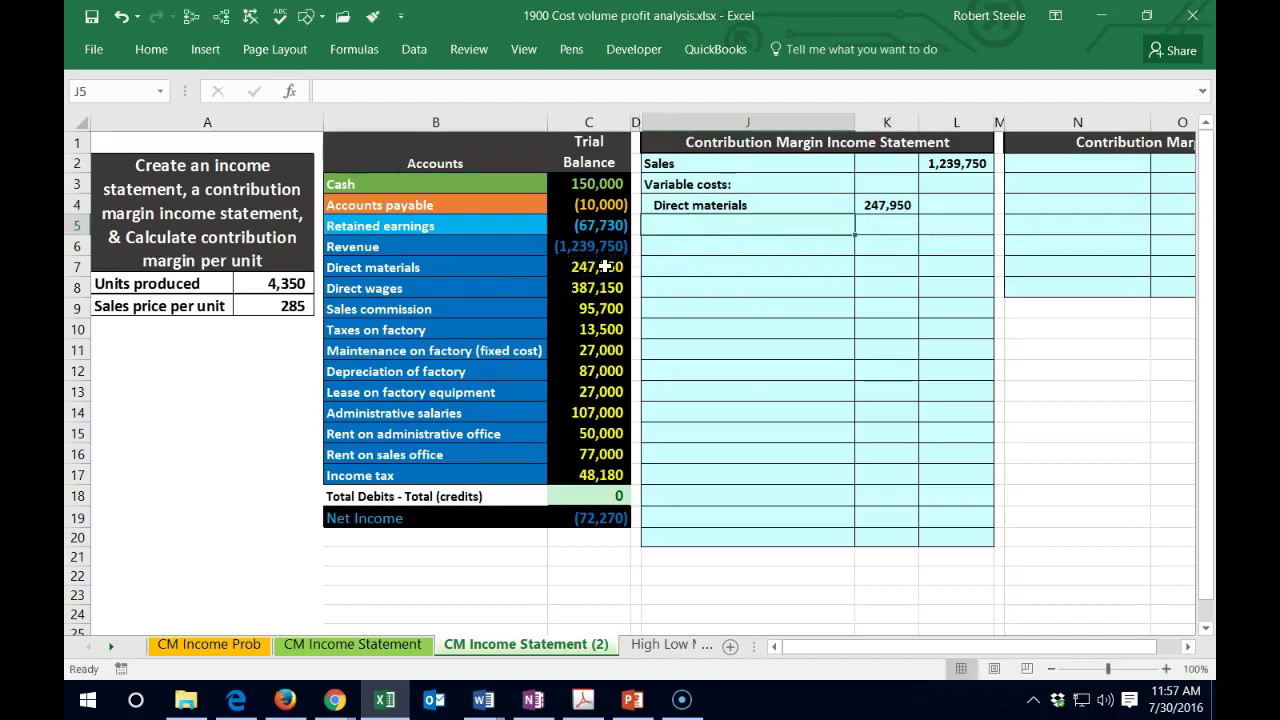
pyautogui.write('=')
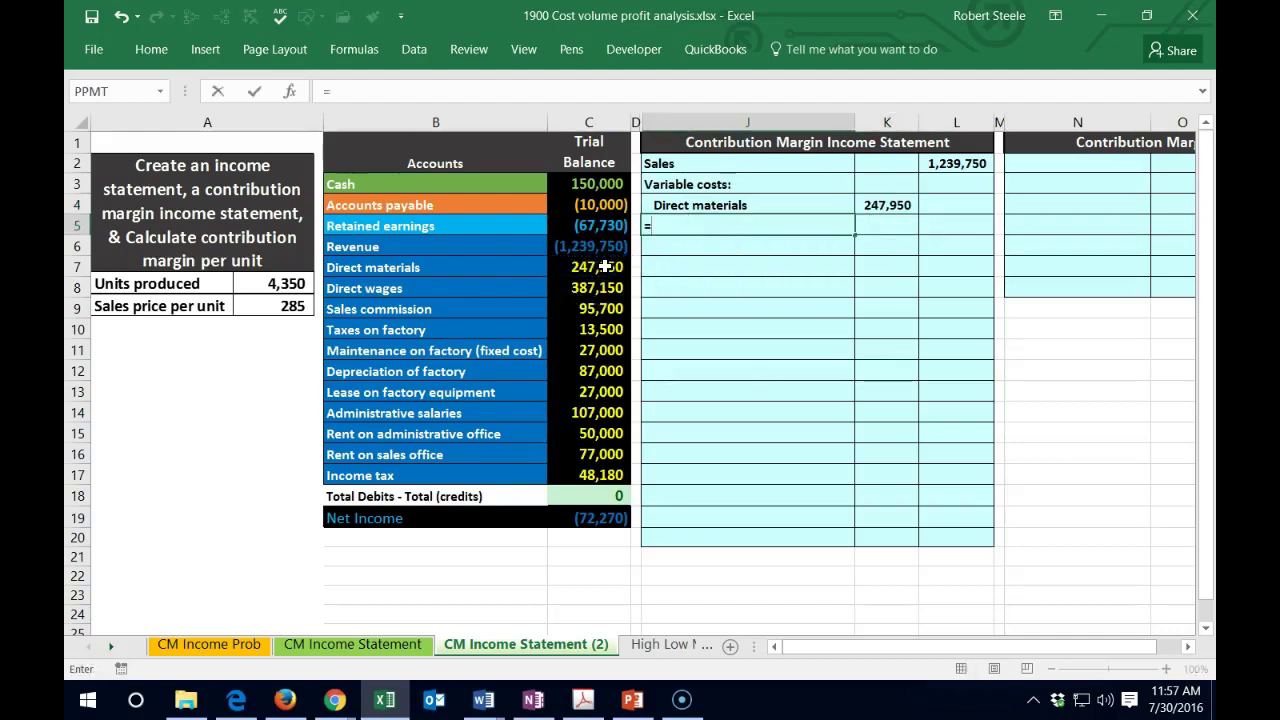
pyautogui.click(405, 289)
pyautogui.press('Return')
pyautogui.click(748, 229)
pyautogui.click(149, 48)
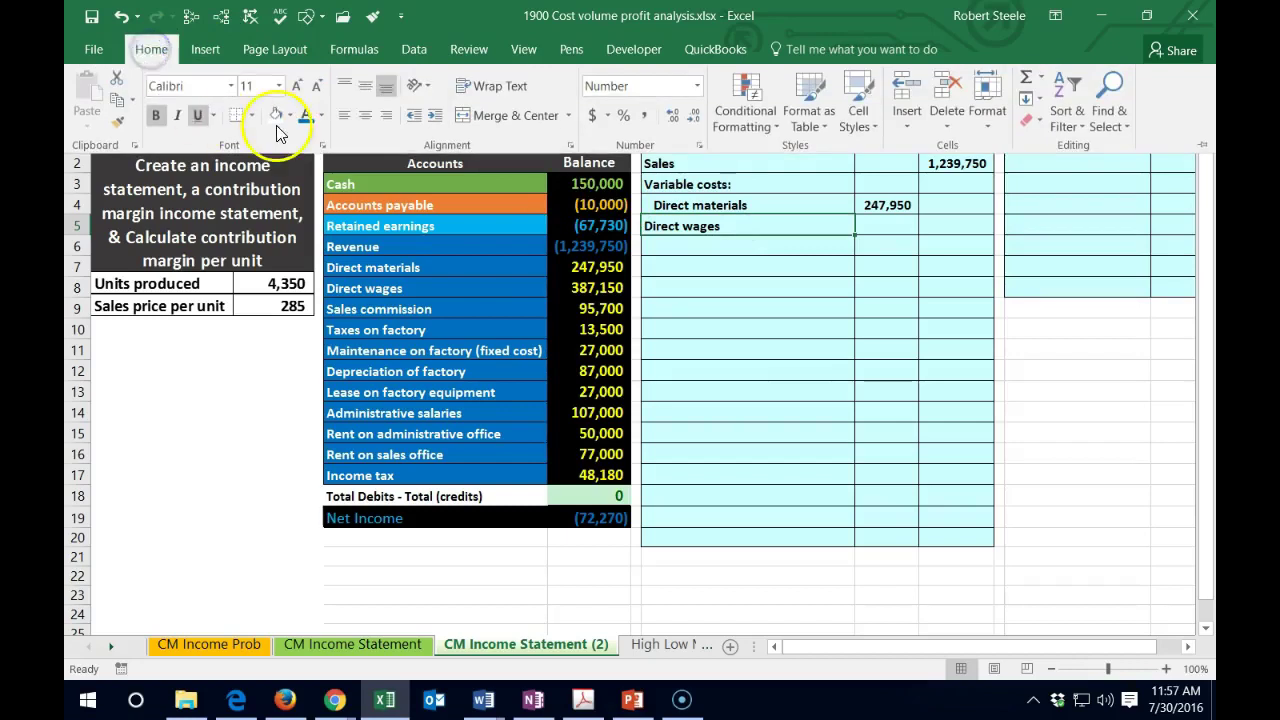
# Link K5 to the direct wages amount in trial balance cell C8.
pyautogui.click(883, 228)
pyautogui.click(876, 221)
pyautogui.write('=')
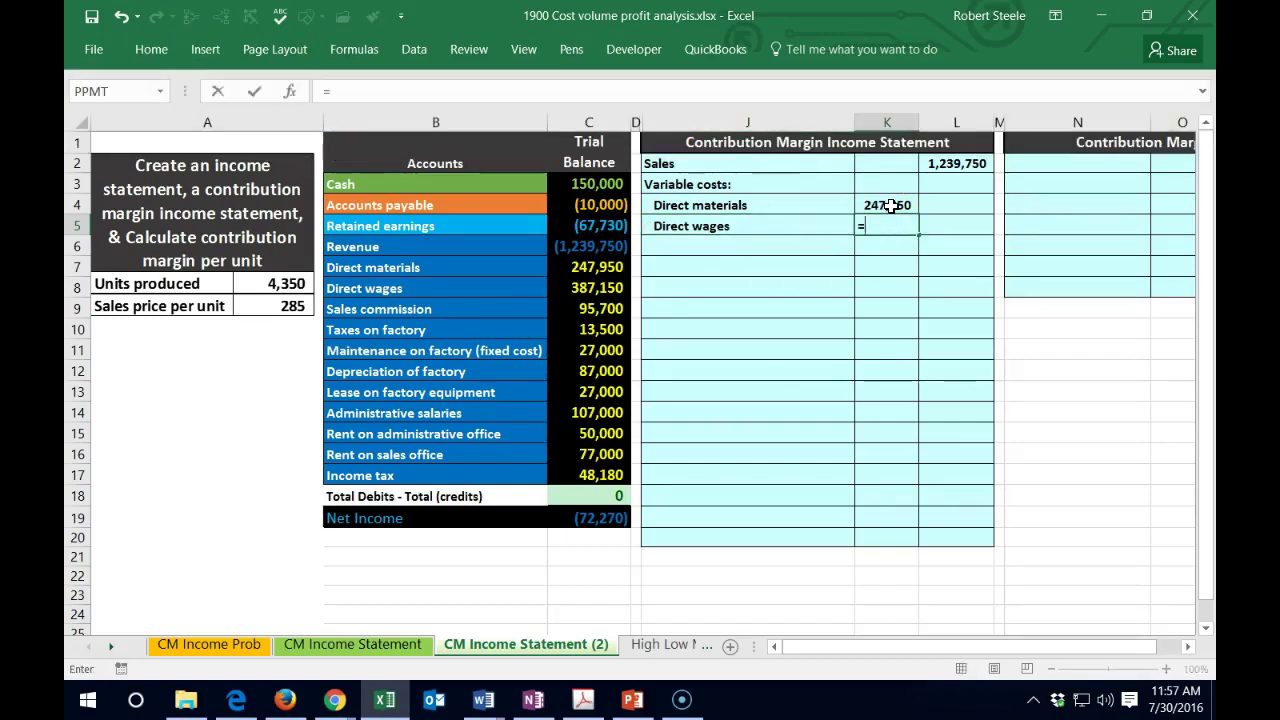
pyautogui.click(598, 286)
pyautogui.press('Return')
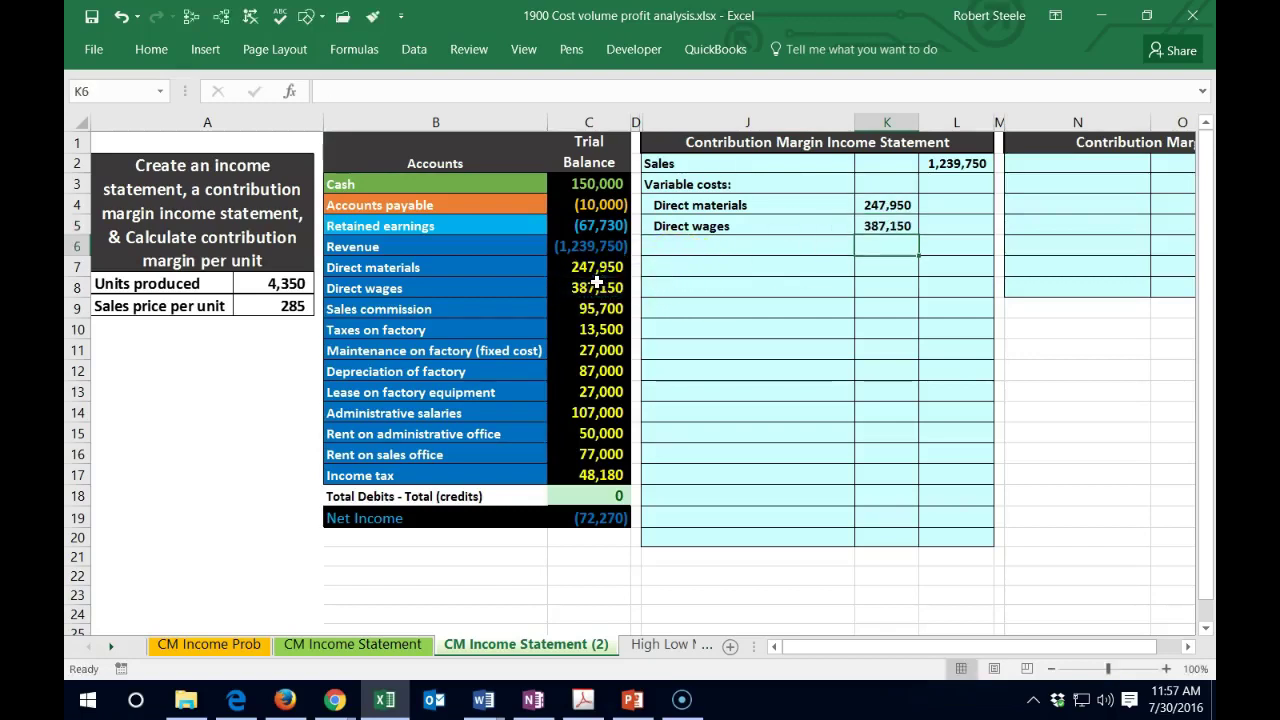
# Change the font color of the direct materials and direct wages amounts in C7:C8 to blue.
pyautogui.moveTo(589, 276); pyautogui.dragTo(574, 279)
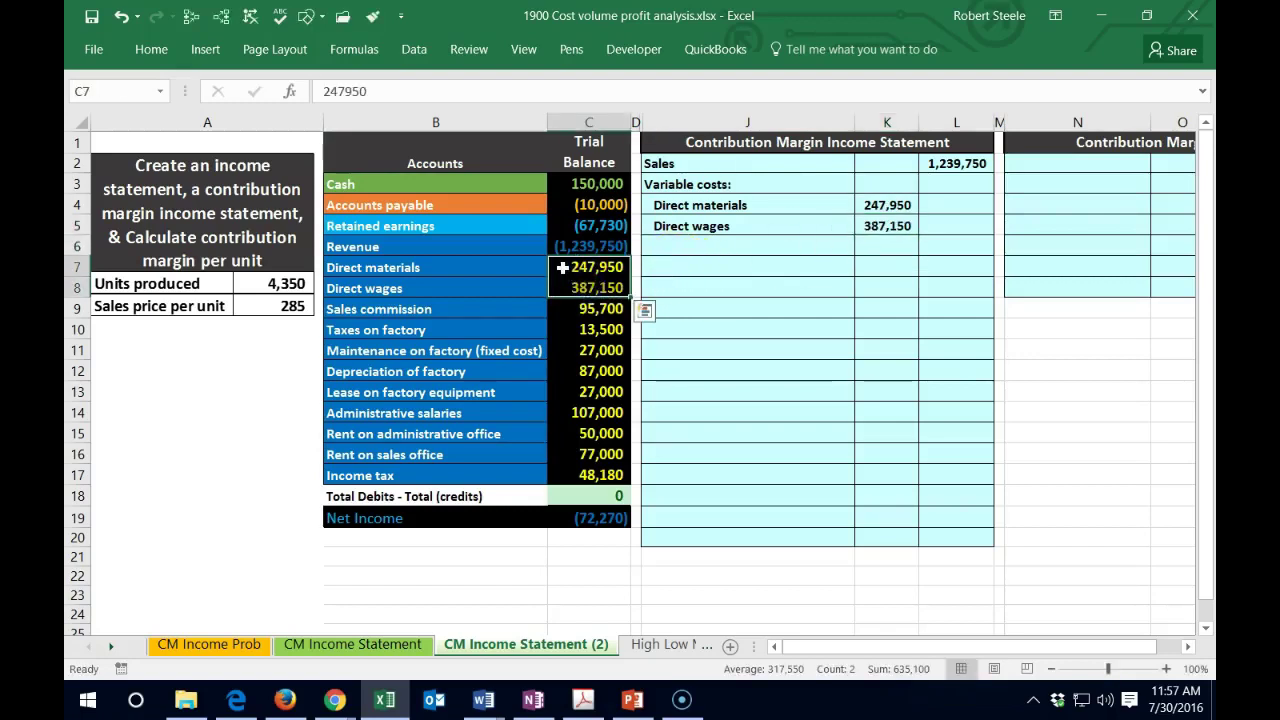
pyautogui.rightClick(565, 264)
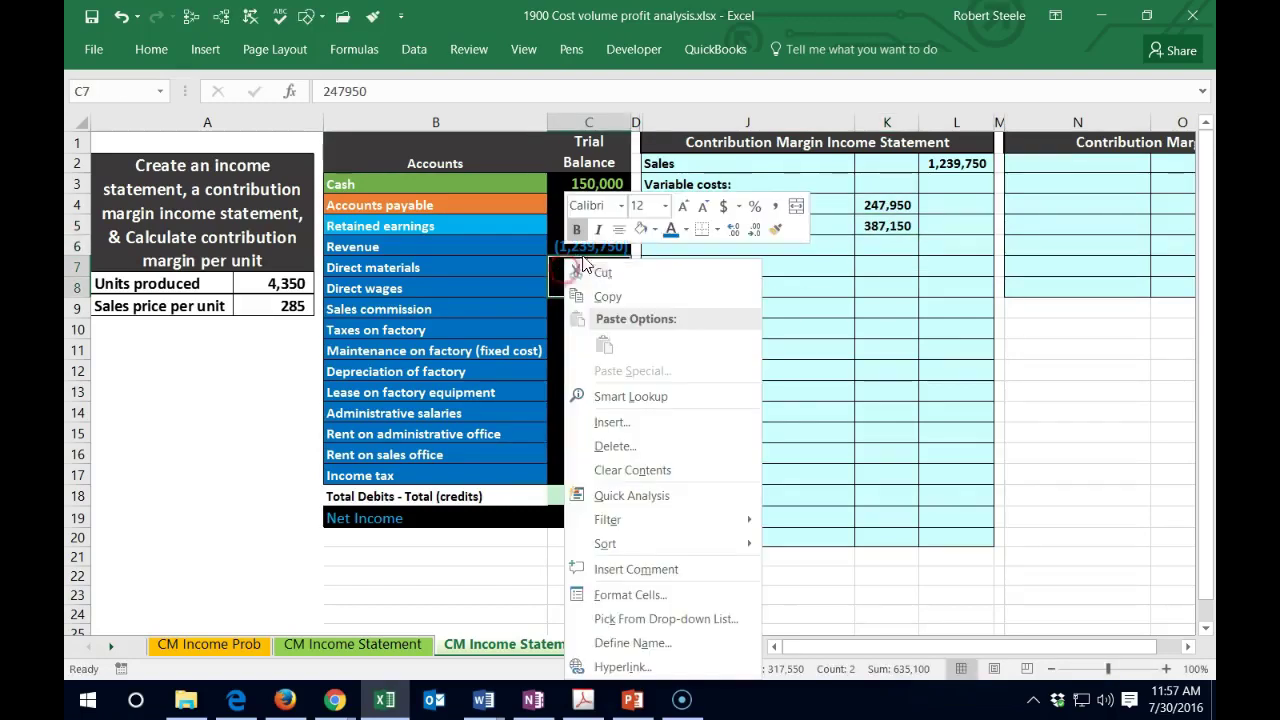
pyautogui.click(668, 232)
pyautogui.click(847, 330)
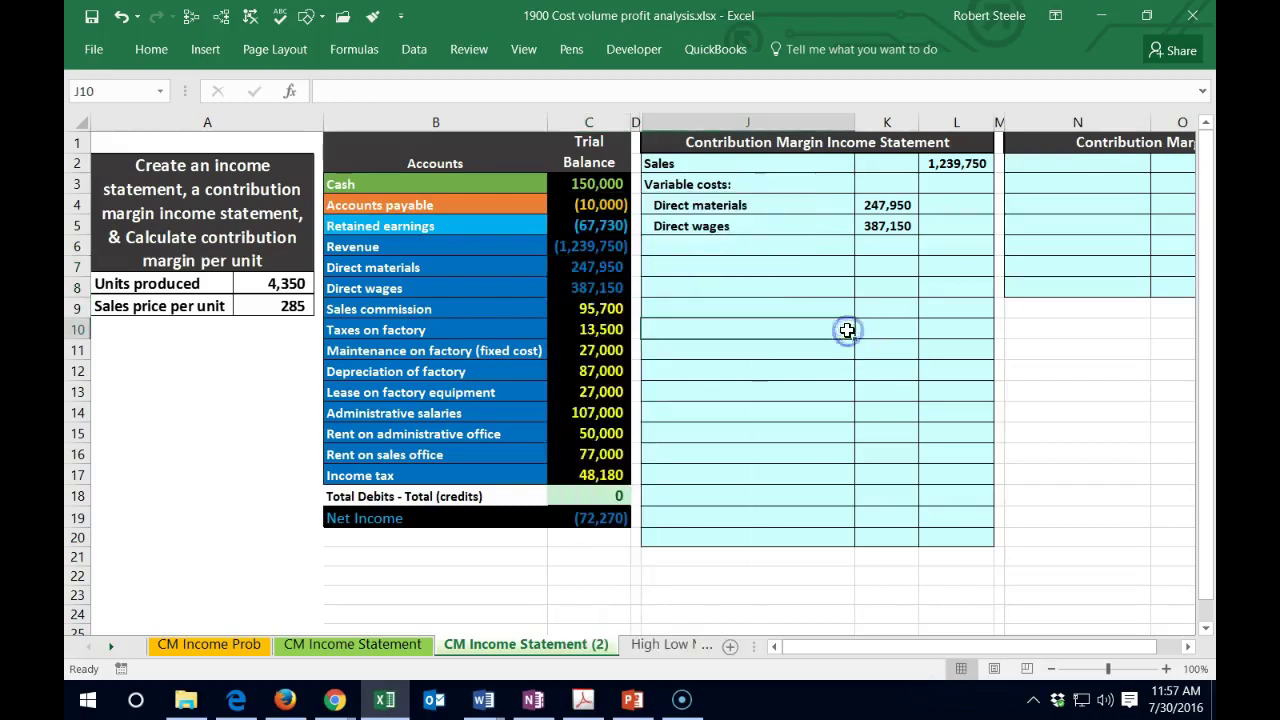
# Link J6 to the Sales commission account name in B9 and indent the label one level.
pyautogui.click(722, 243)
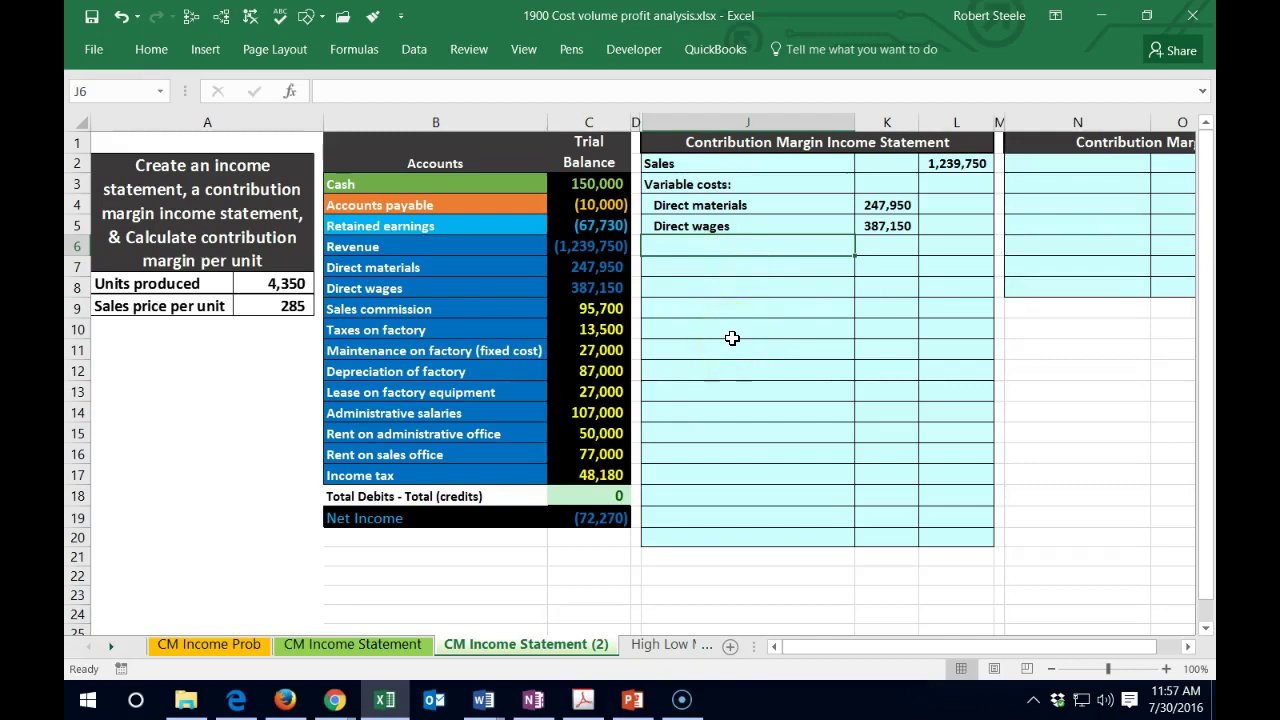
pyautogui.write('=')
pyautogui.click(446, 309)
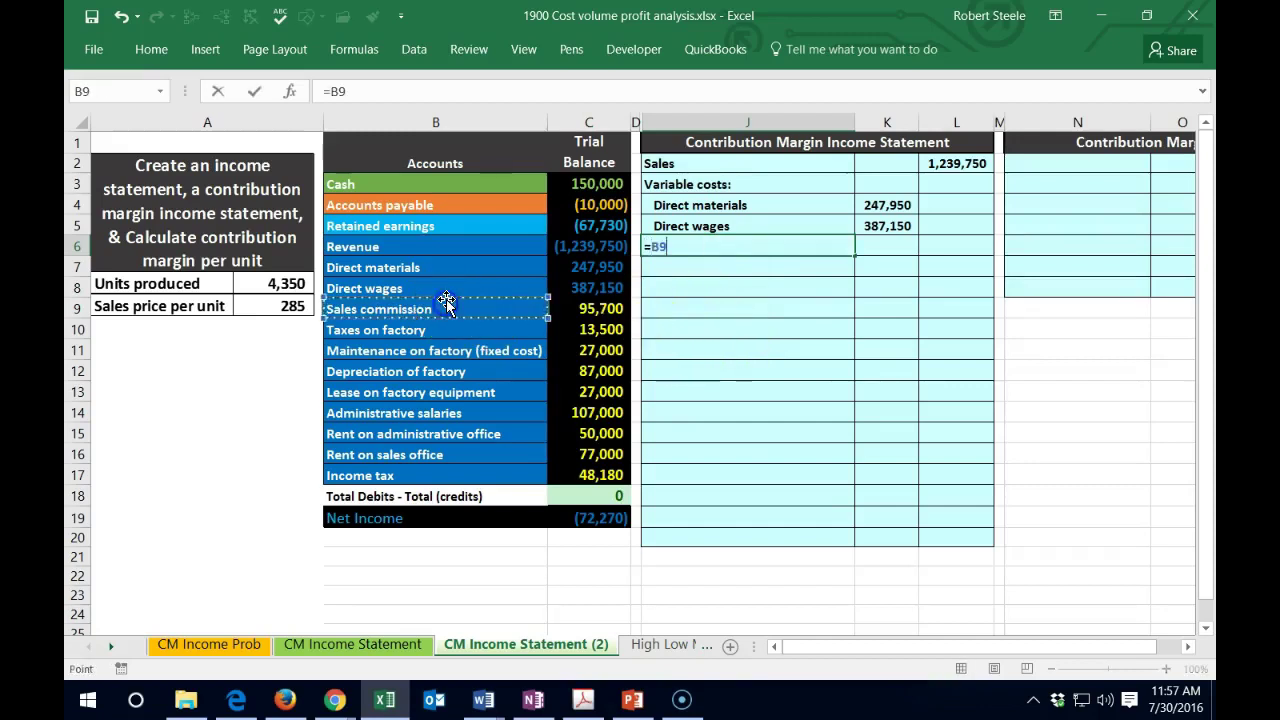
pyautogui.press('Return')
pyautogui.press('Up')
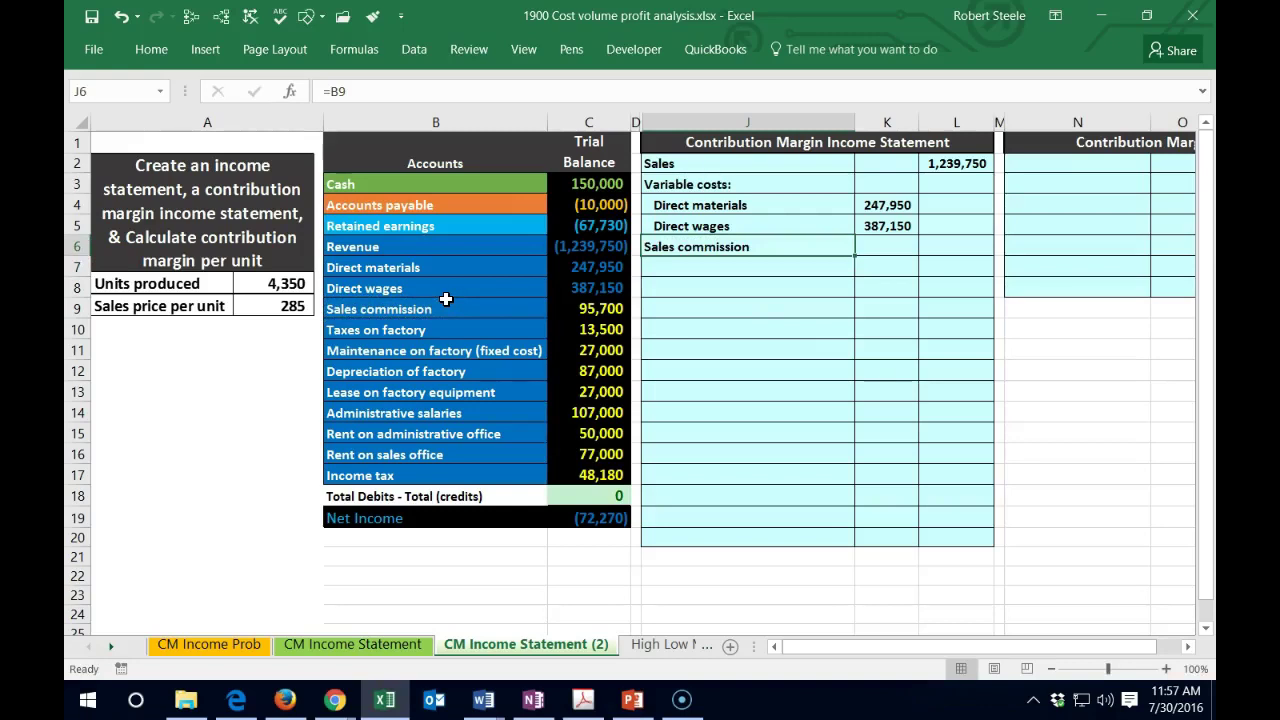
pyautogui.click(155, 51)
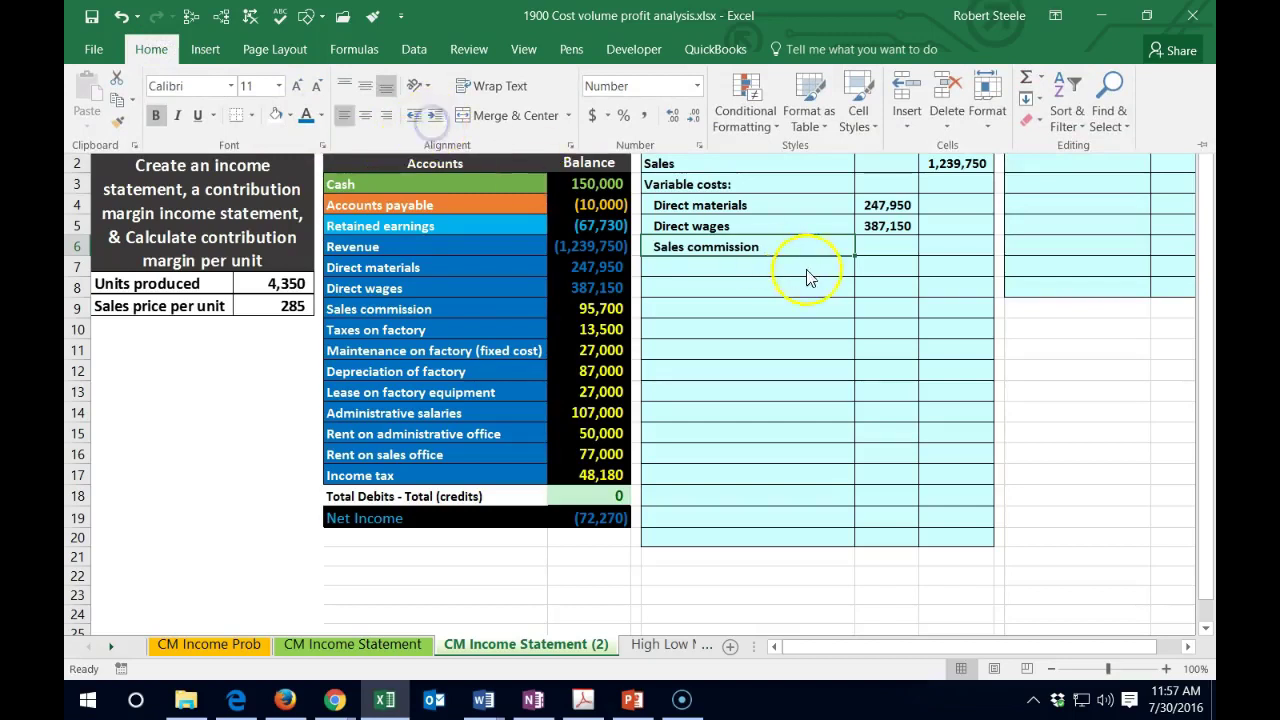
# Link K6 to the sales commission amount in C9 and underline the figure.
pyautogui.click(881, 250)
pyautogui.click(881, 250)
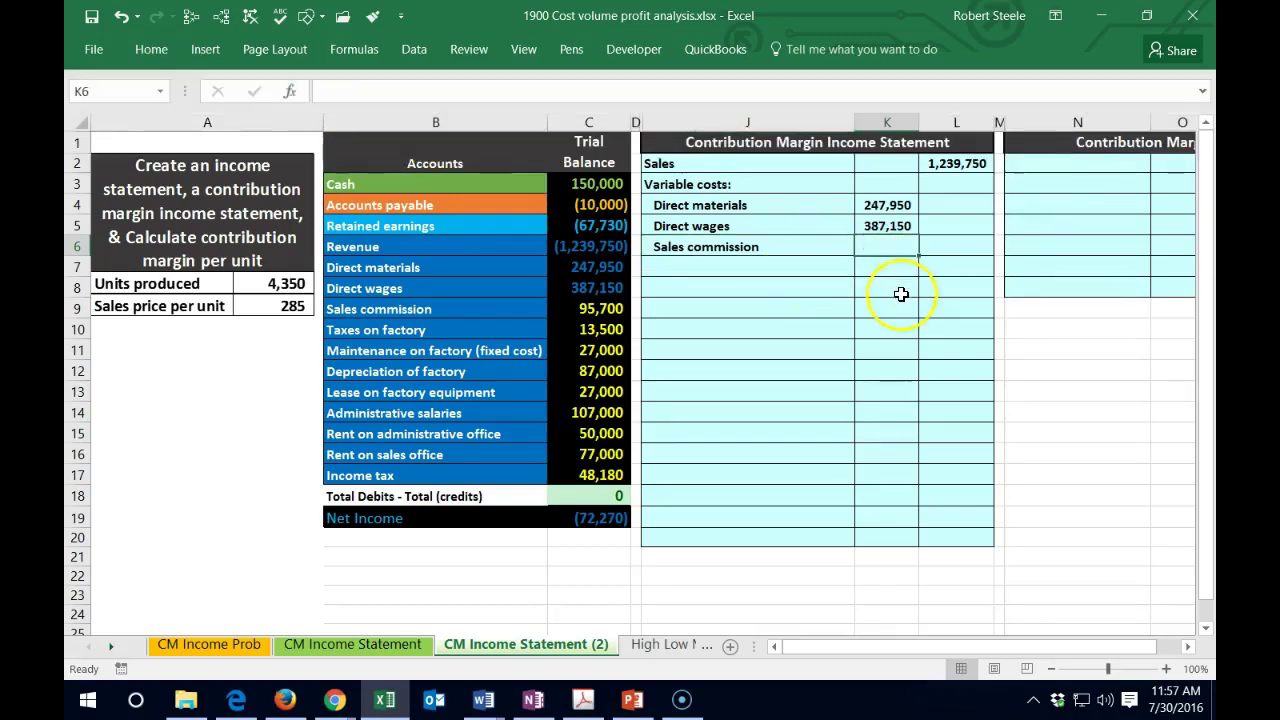
pyautogui.write('=')
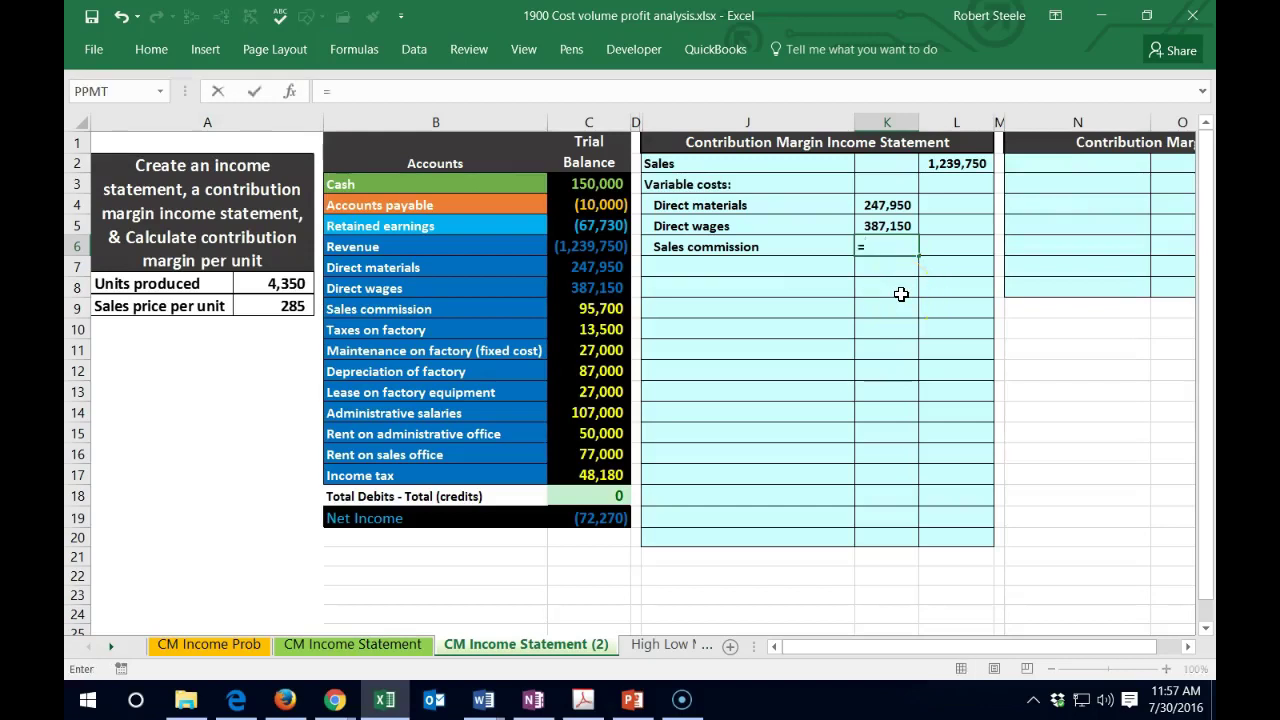
pyautogui.click(592, 309)
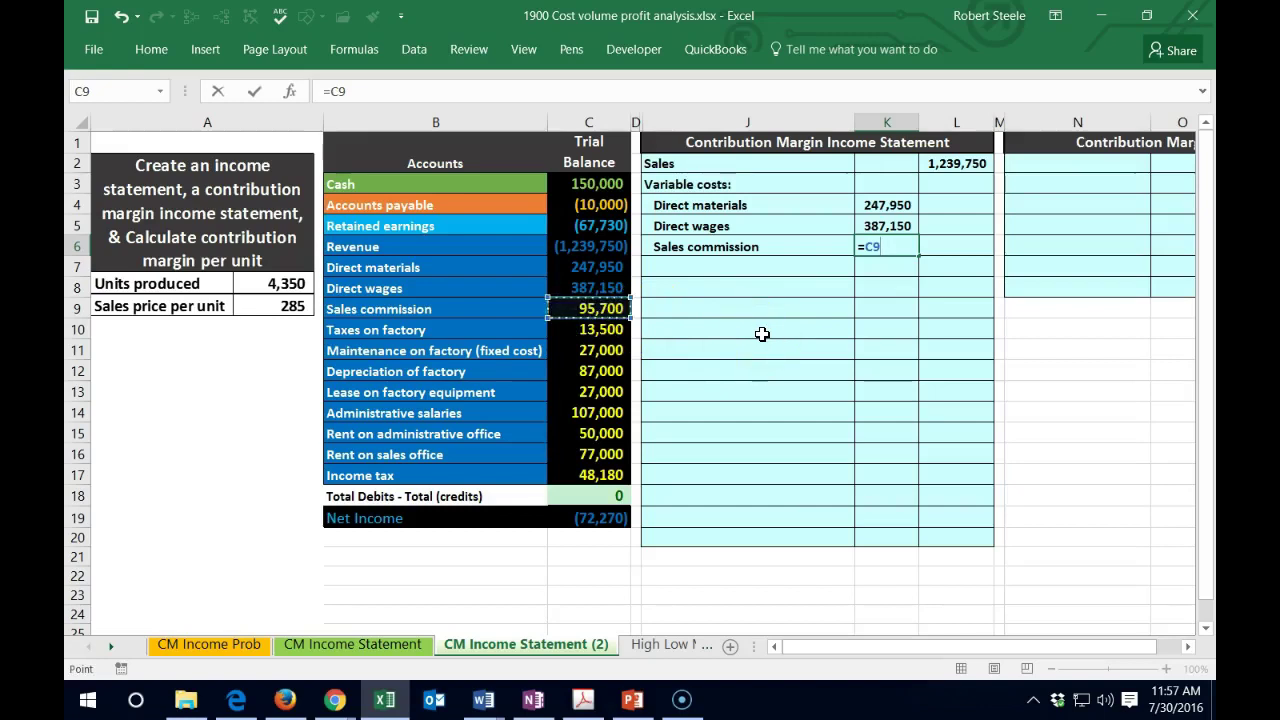
pyautogui.press('Return')
pyautogui.press('Up')
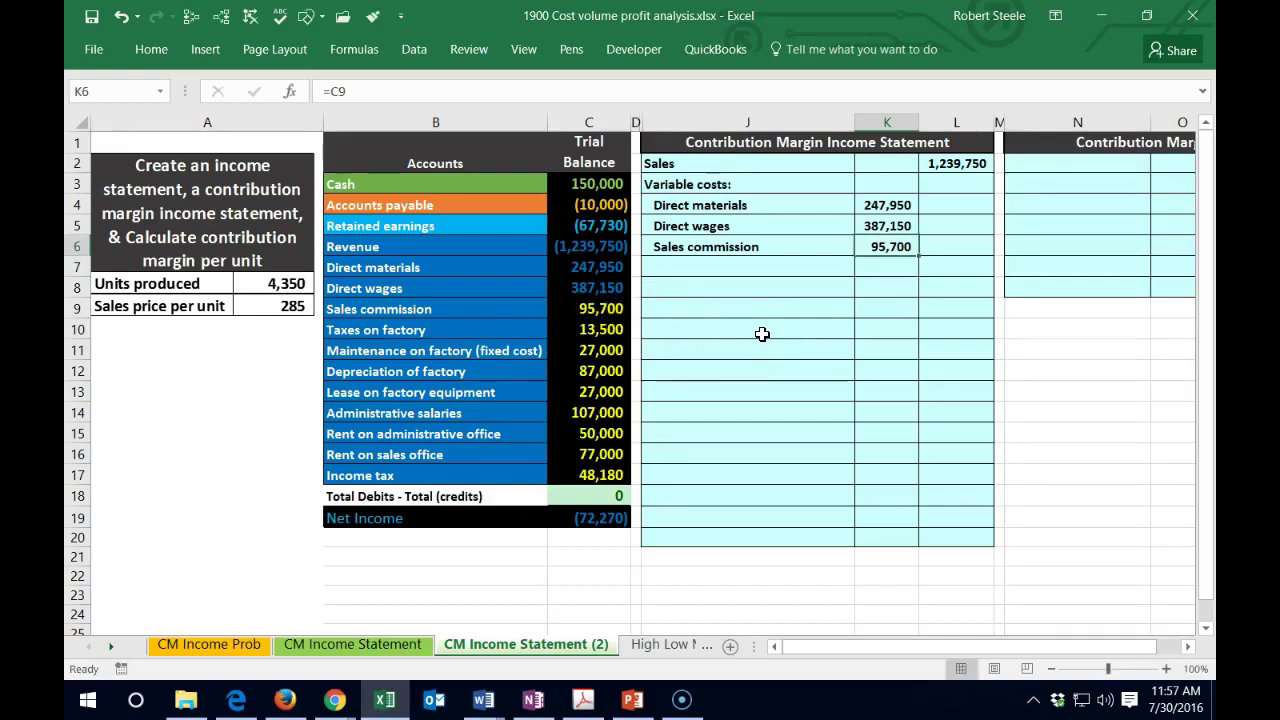
pyautogui.click(150, 50)
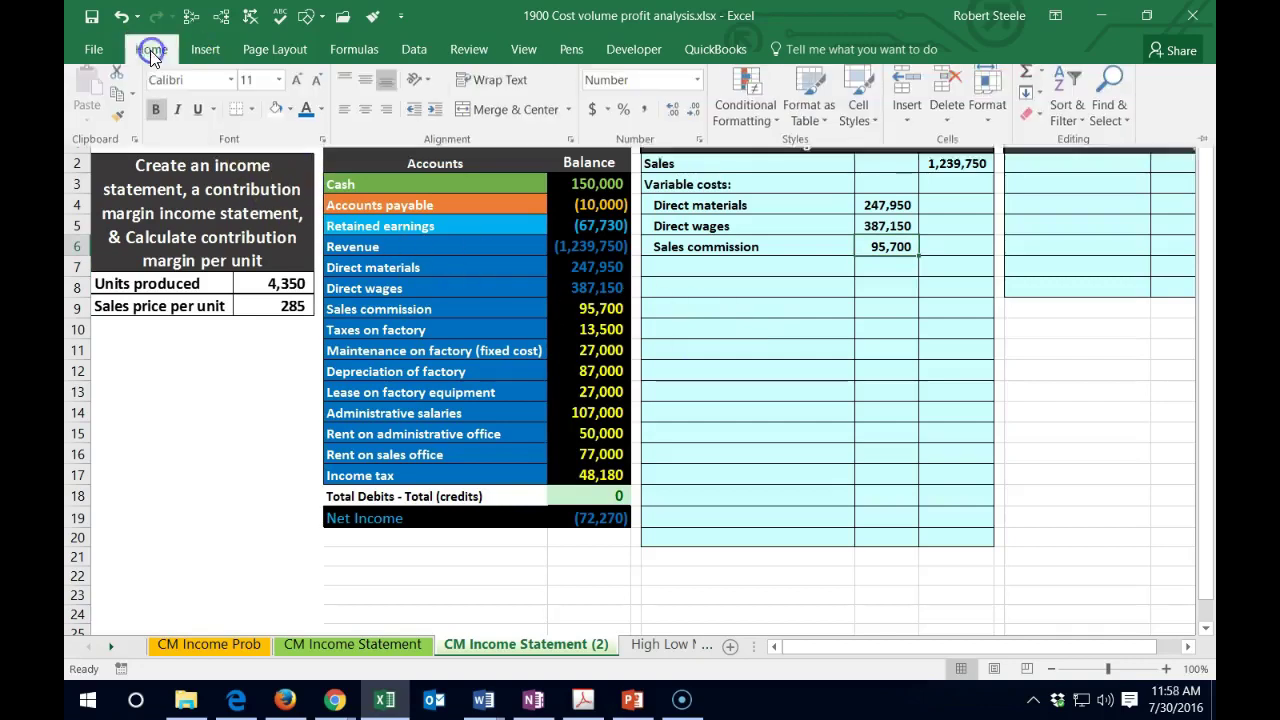
pyautogui.click(197, 115)
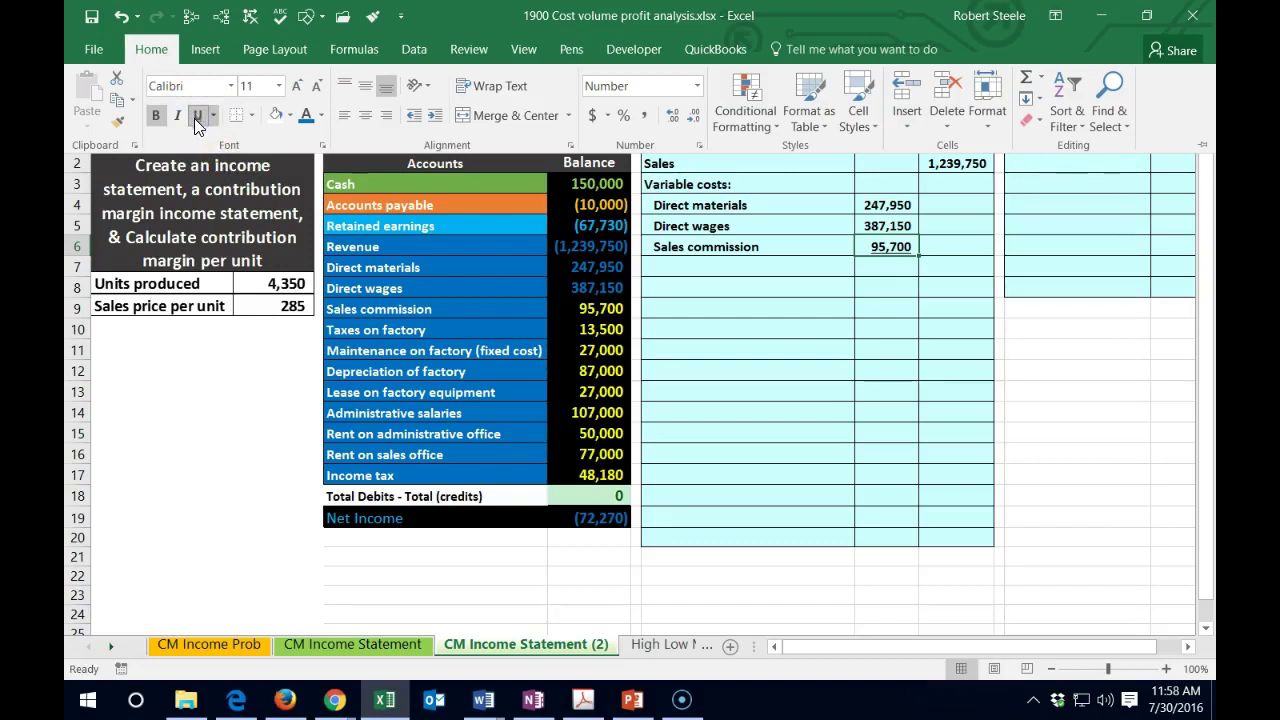
# Enter the label "Total variable costs" in J7 and indent it two levels.
pyautogui.click(745, 250)
pyautogui.click(738, 267)
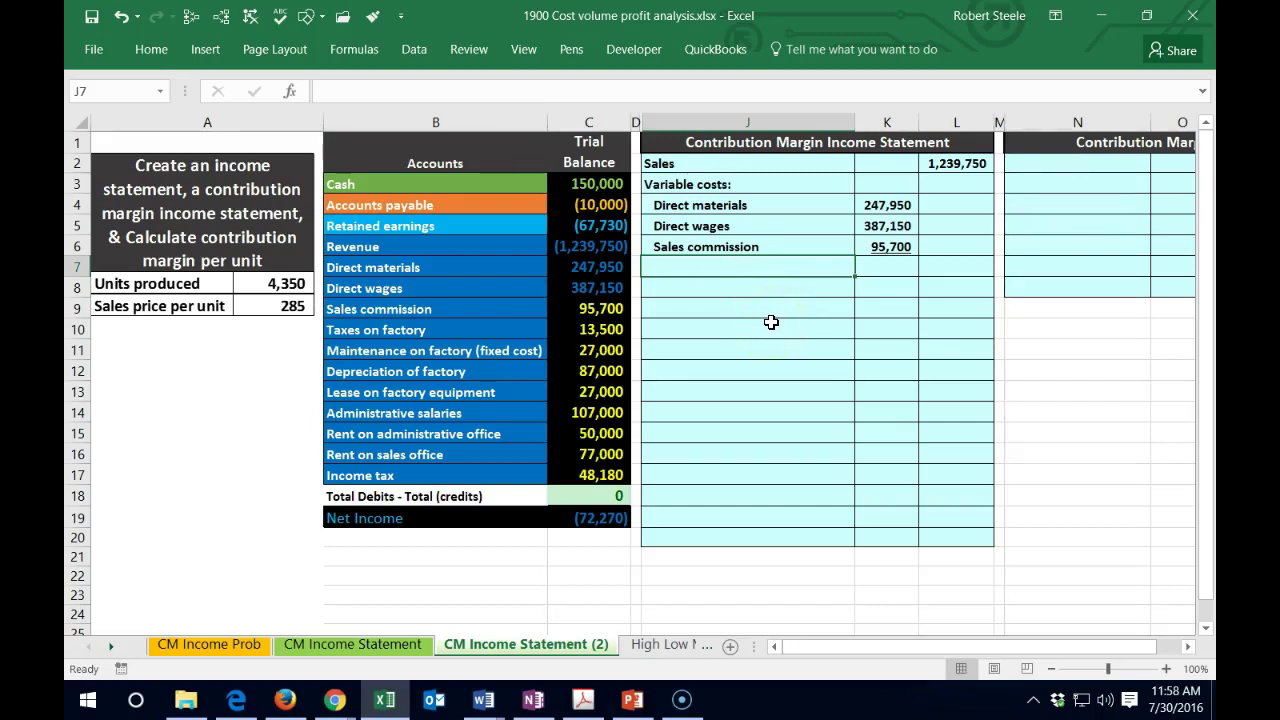
pyautogui.write('Total varia')
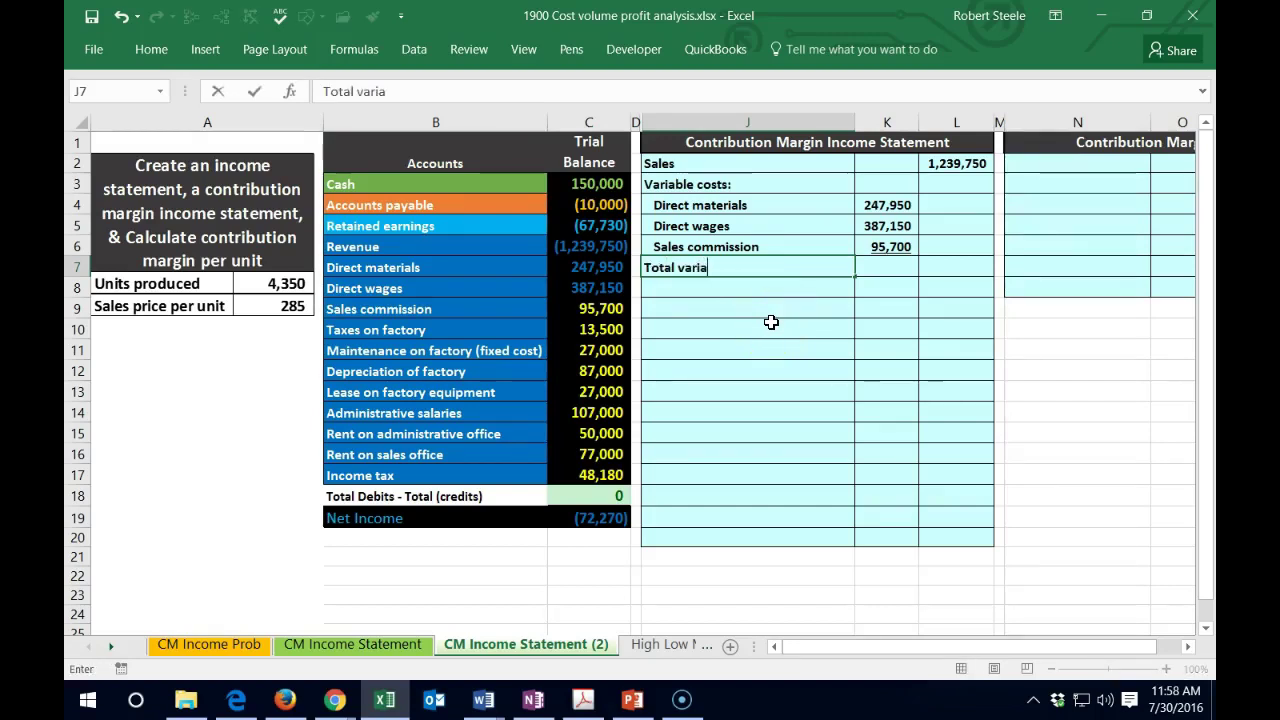
pyautogui.write('ble costs')
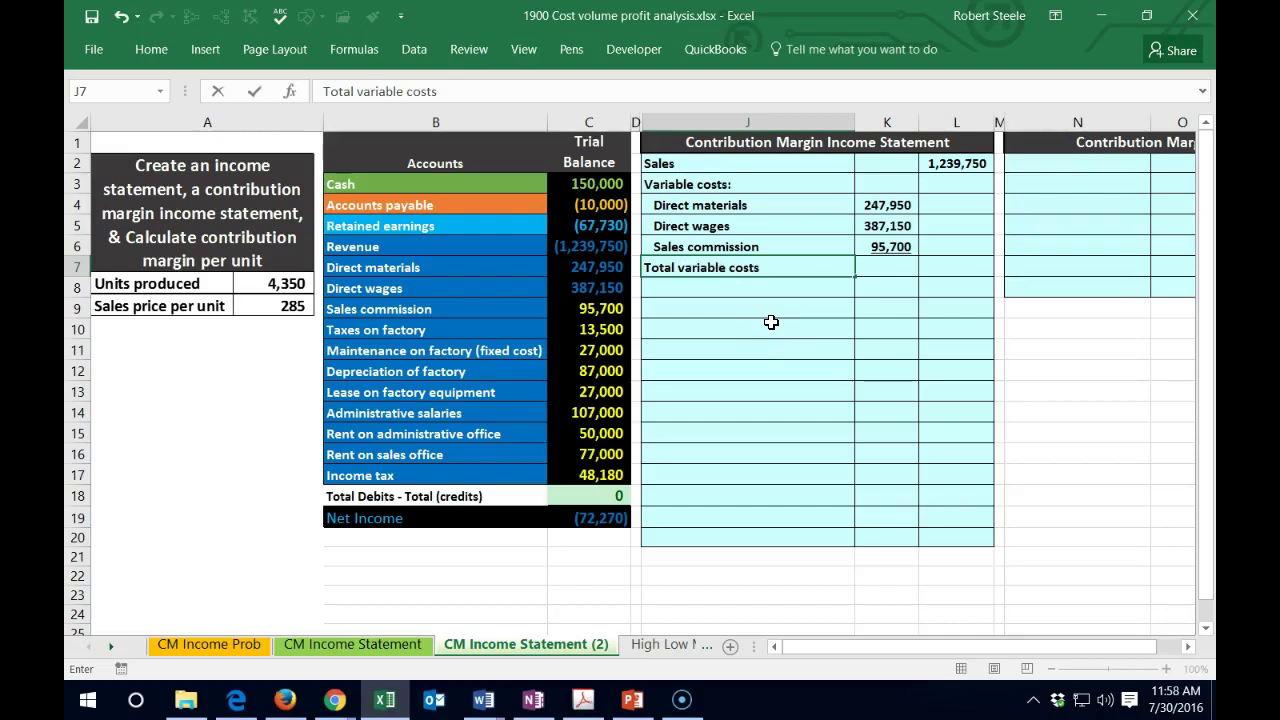
pyautogui.press('Return')
pyautogui.press('Up')
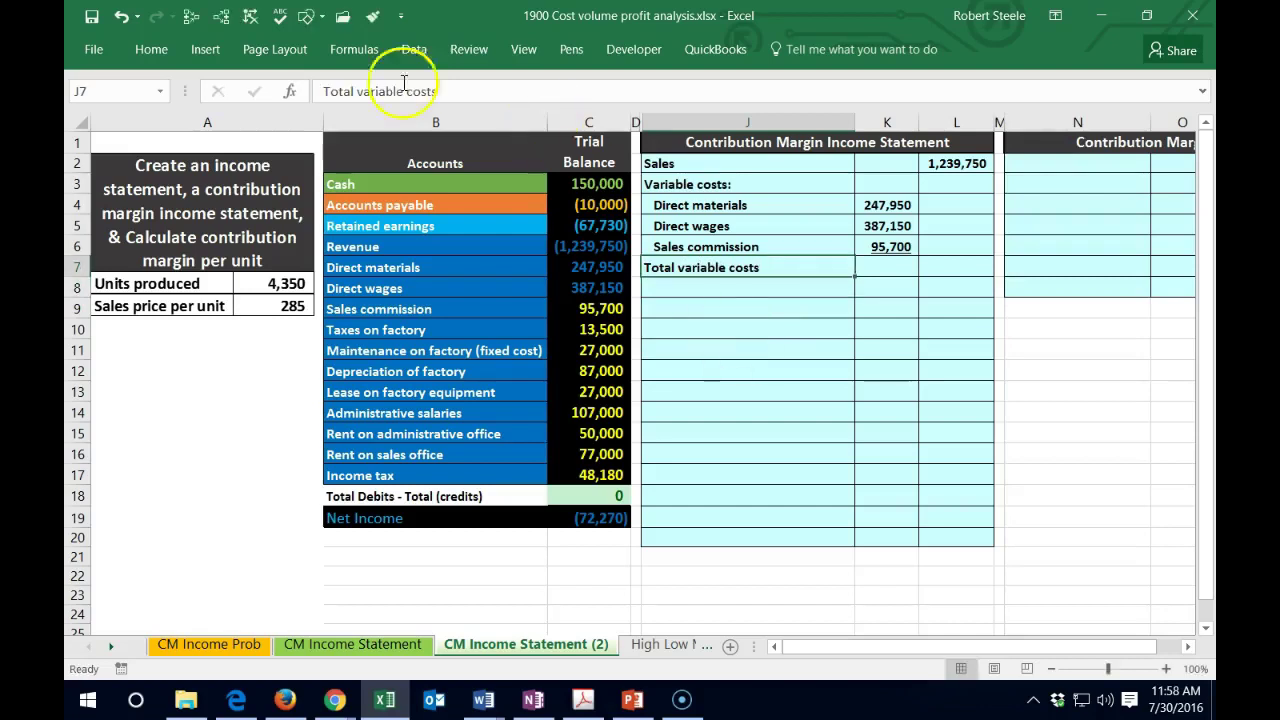
pyautogui.click(165, 55)
pyautogui.click(435, 118)
pyautogui.click(435, 118)
# Total the variable costs in L7 with a SUM of K4:K6.
pyautogui.click(950, 268)
pyautogui.click(948, 263)
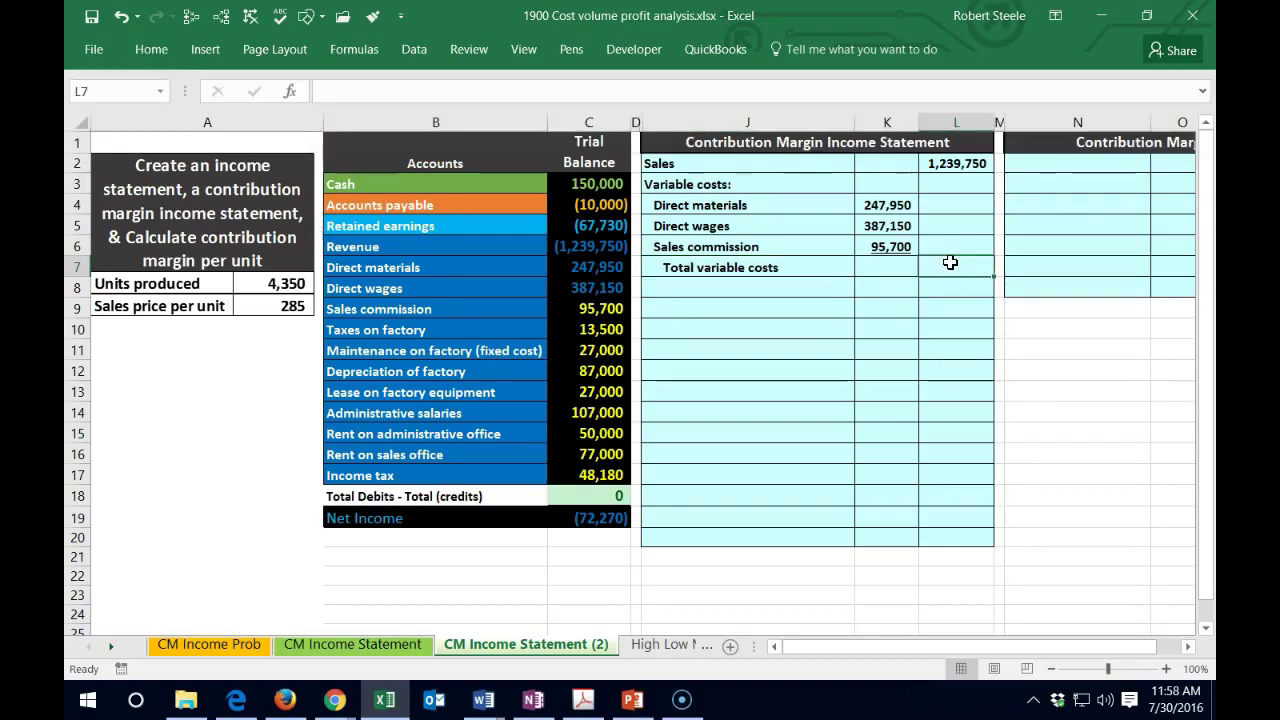
pyautogui.write('=sum')
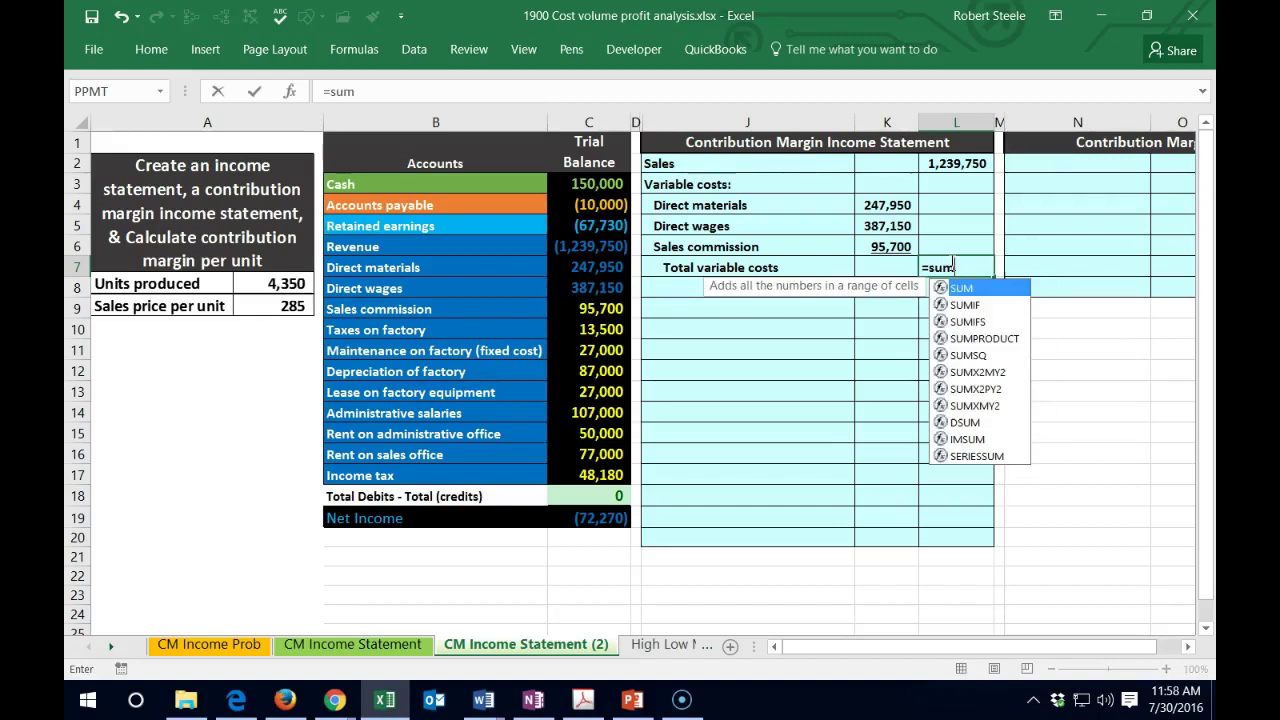
pyautogui.write('(')
pyautogui.moveTo(887, 205); pyautogui.dragTo(887, 246)
pyautogui.press('Return')
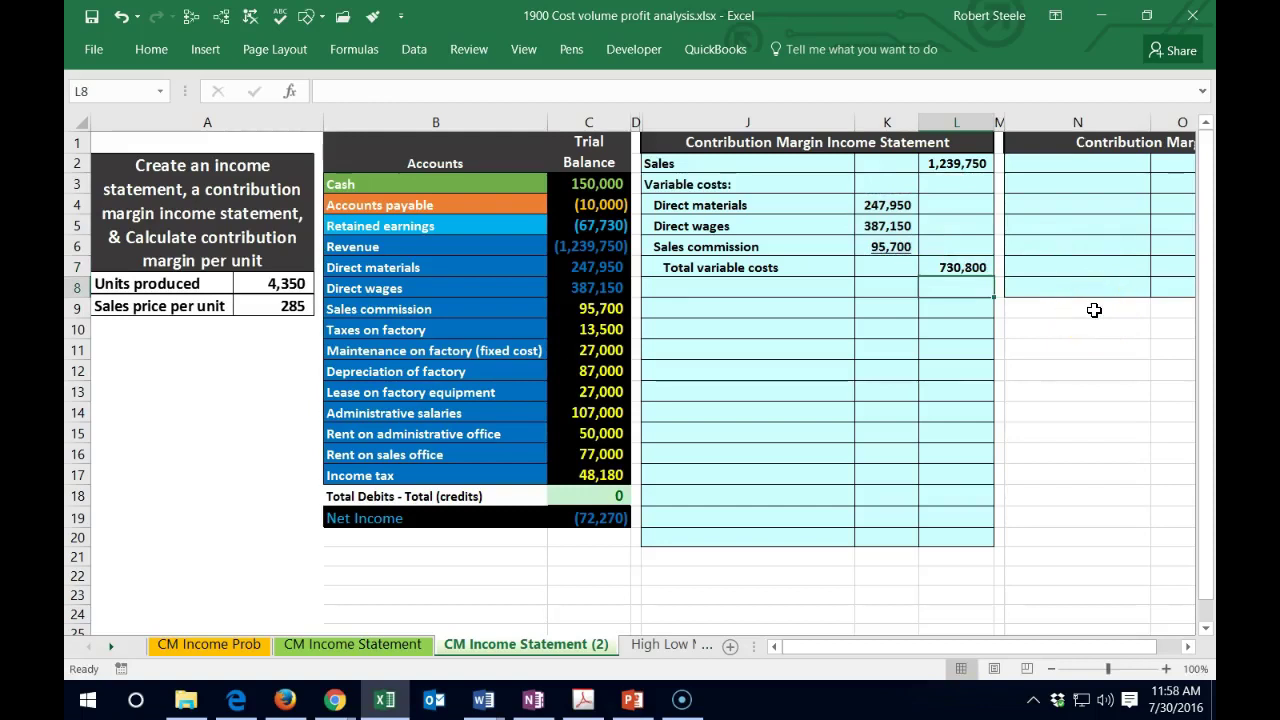
# Change the sales commission amount in C9 to a blue font and check the sum of C7:C9.
pyautogui.rightClick(594, 309)
pyautogui.press('Escape')
pyautogui.click(850, 322)
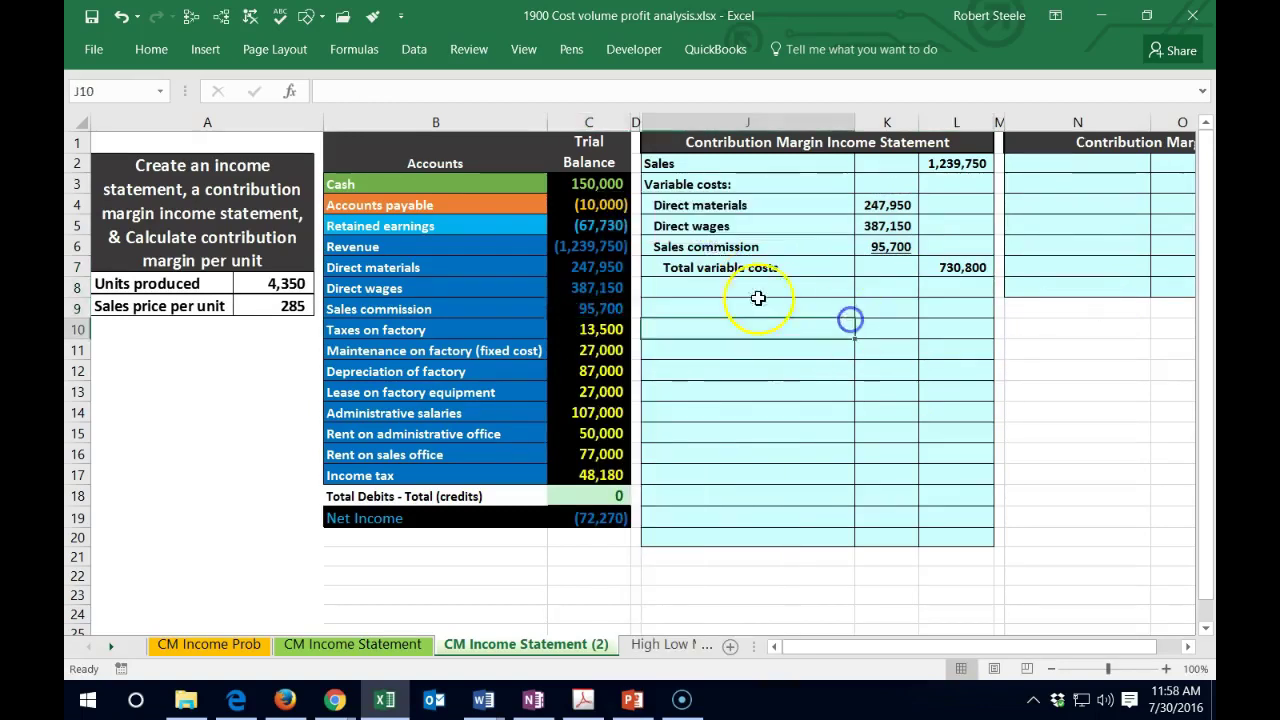
pyautogui.moveTo(607, 269); pyautogui.dragTo(605, 309)
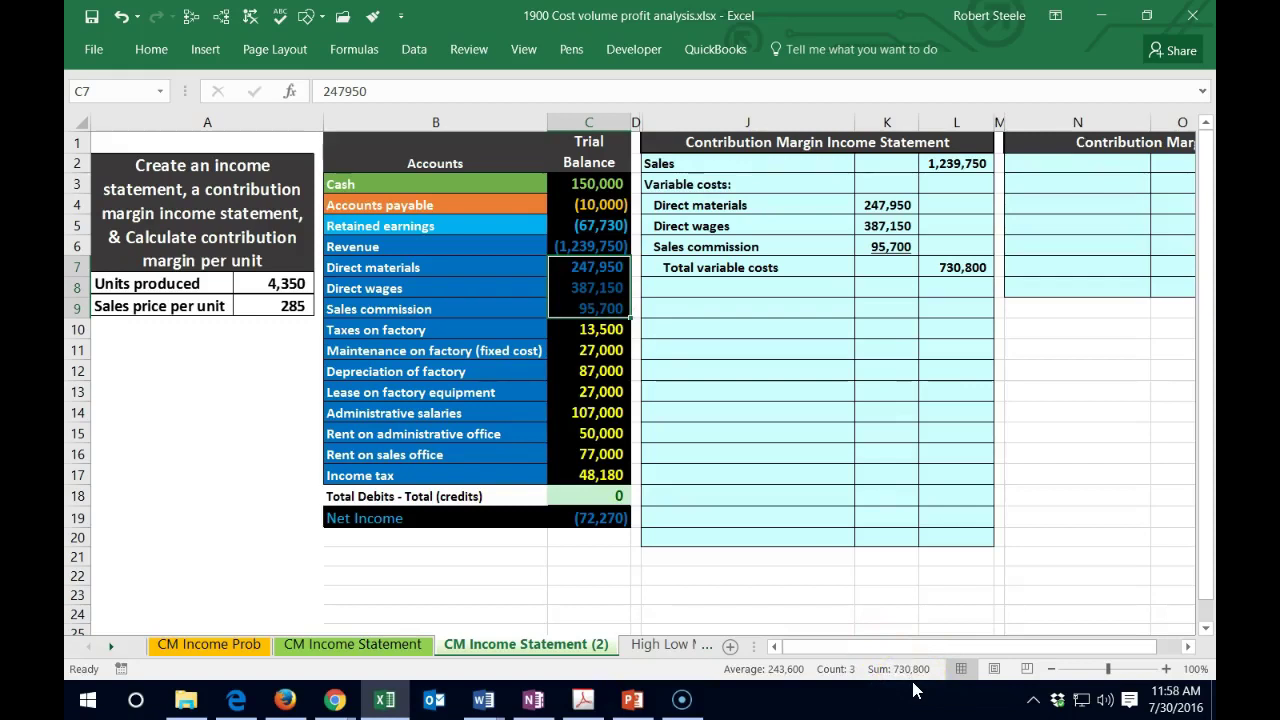
pyautogui.click(808, 549)
# Enter the label "Contribution Margin" in J8 below the total variable costs.
pyautogui.click(699, 287)
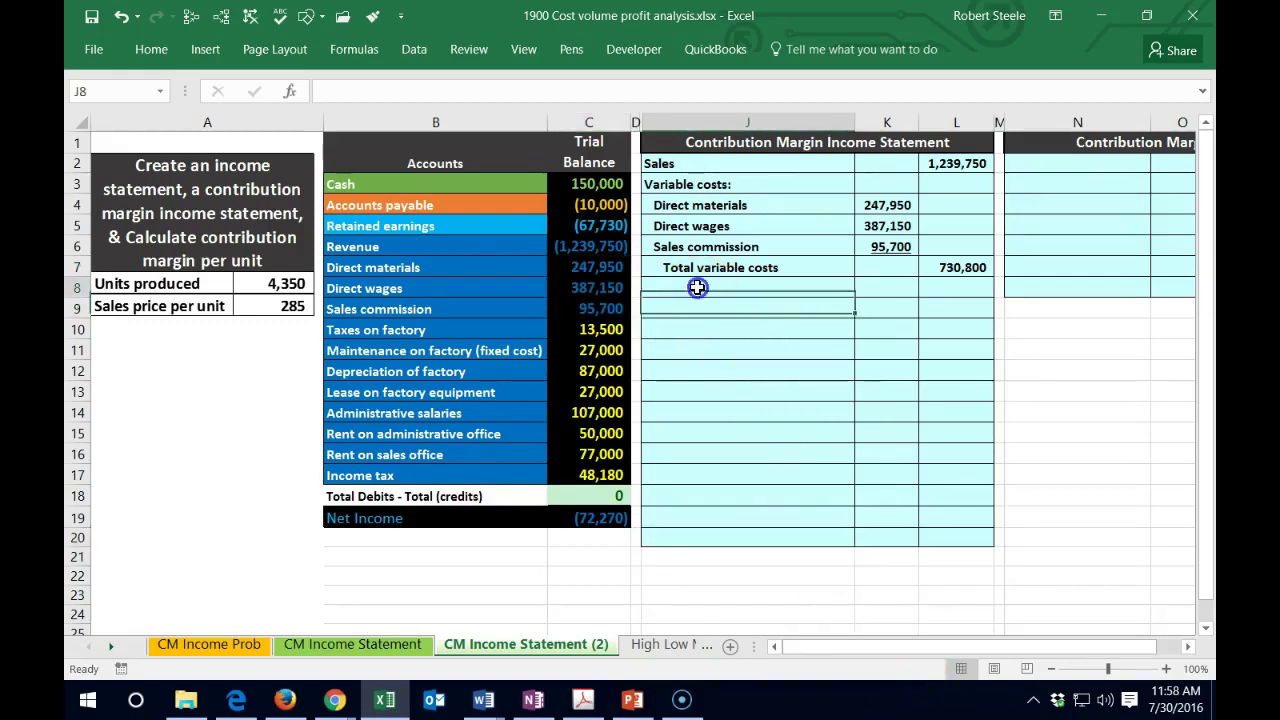
pyautogui.write('Contributon')
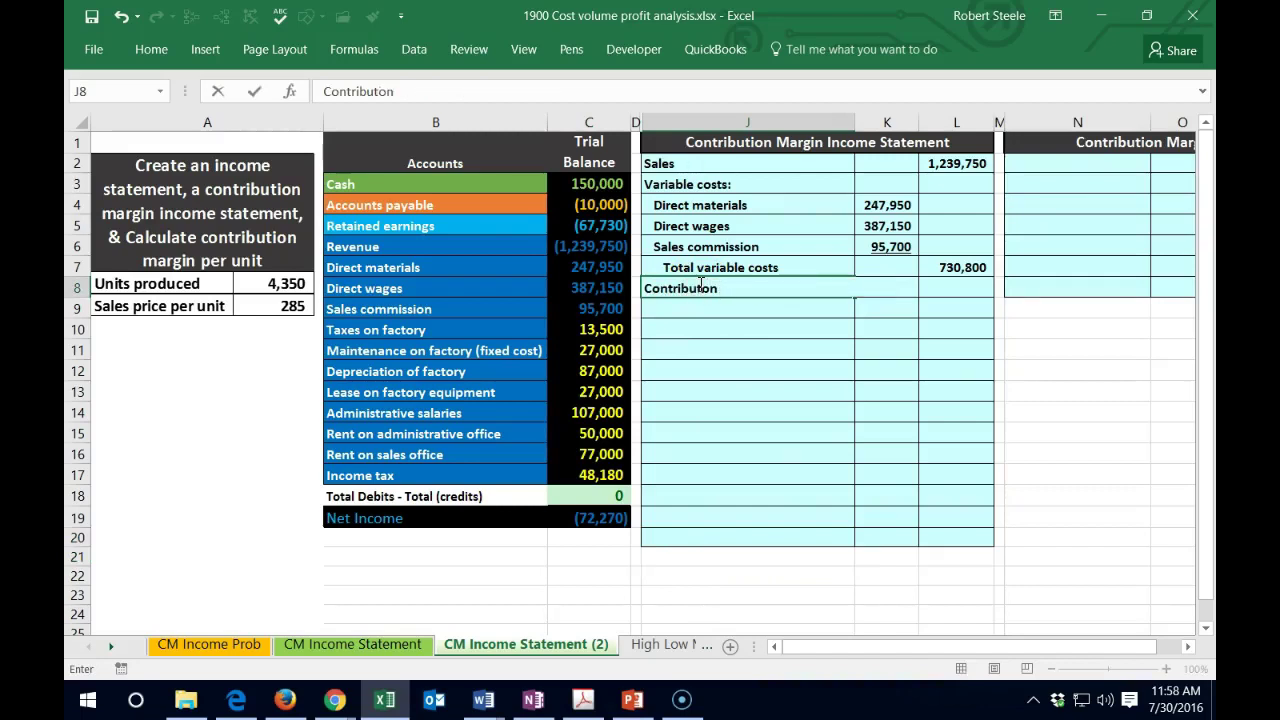
pyautogui.press('BackSpace')
pyautogui.press('BackSpace')
pyautogui.press('BackSpace')
pyautogui.write('i')
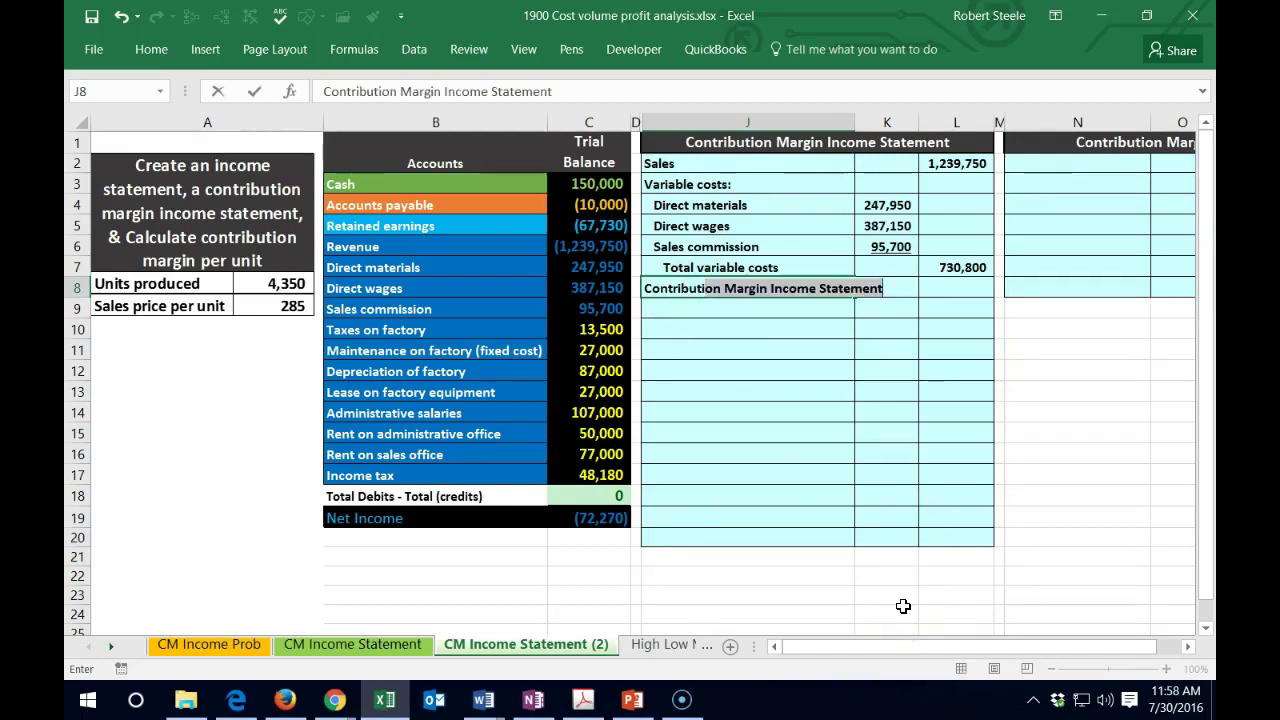
pyautogui.write('on Margin')
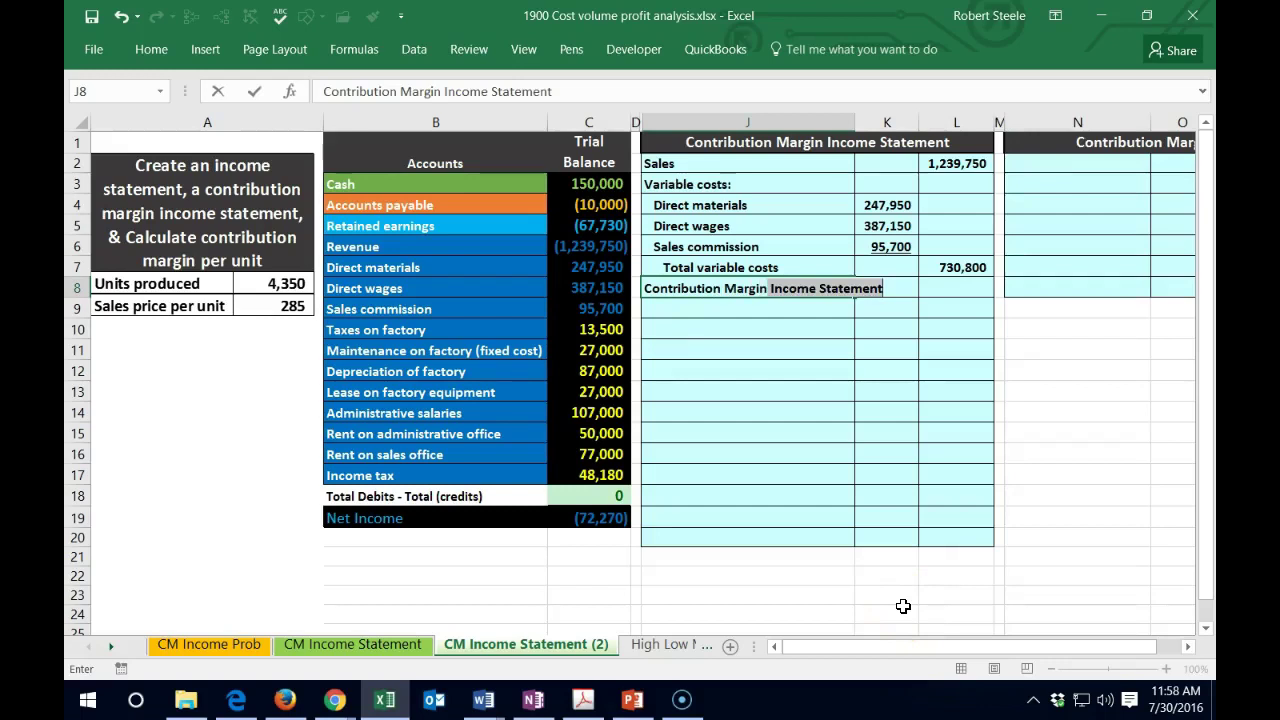
pyautogui.press('BackSpace')
# Calculate the contribution margin in L8 as sales in L2 minus total variable costs in L7.
pyautogui.press('Tab')
pyautogui.press('Tab')
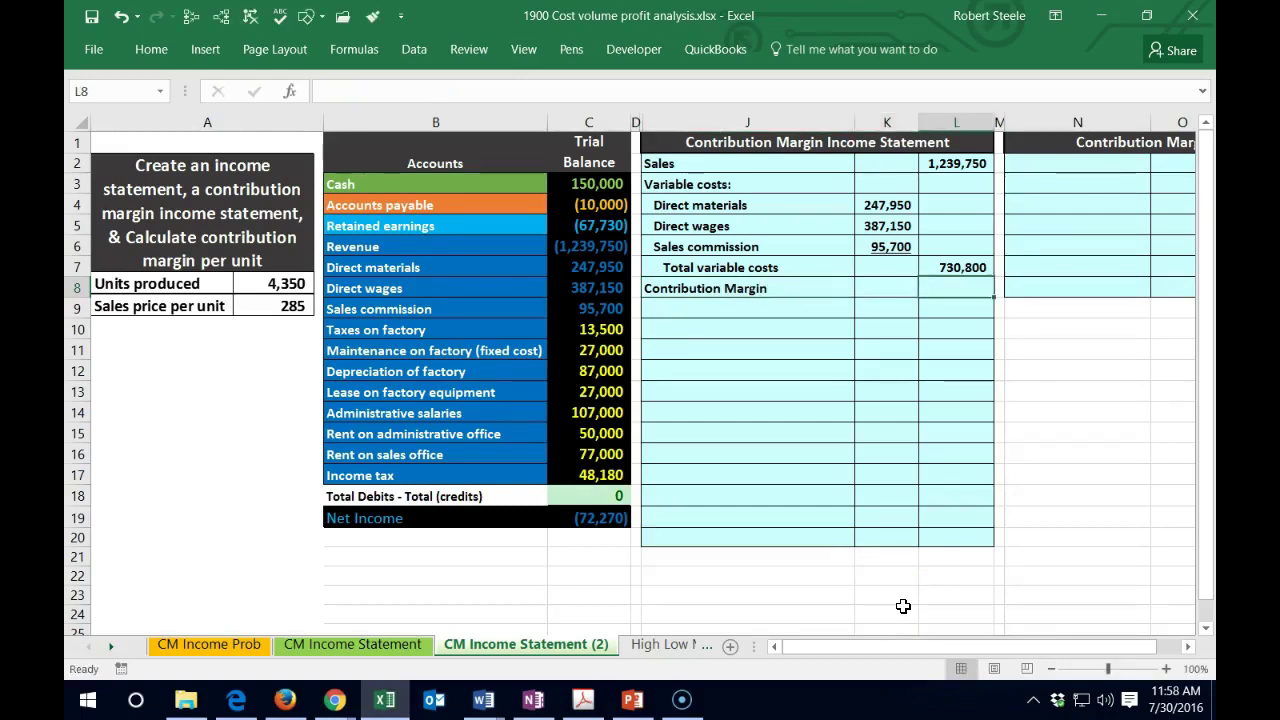
pyautogui.write('=')
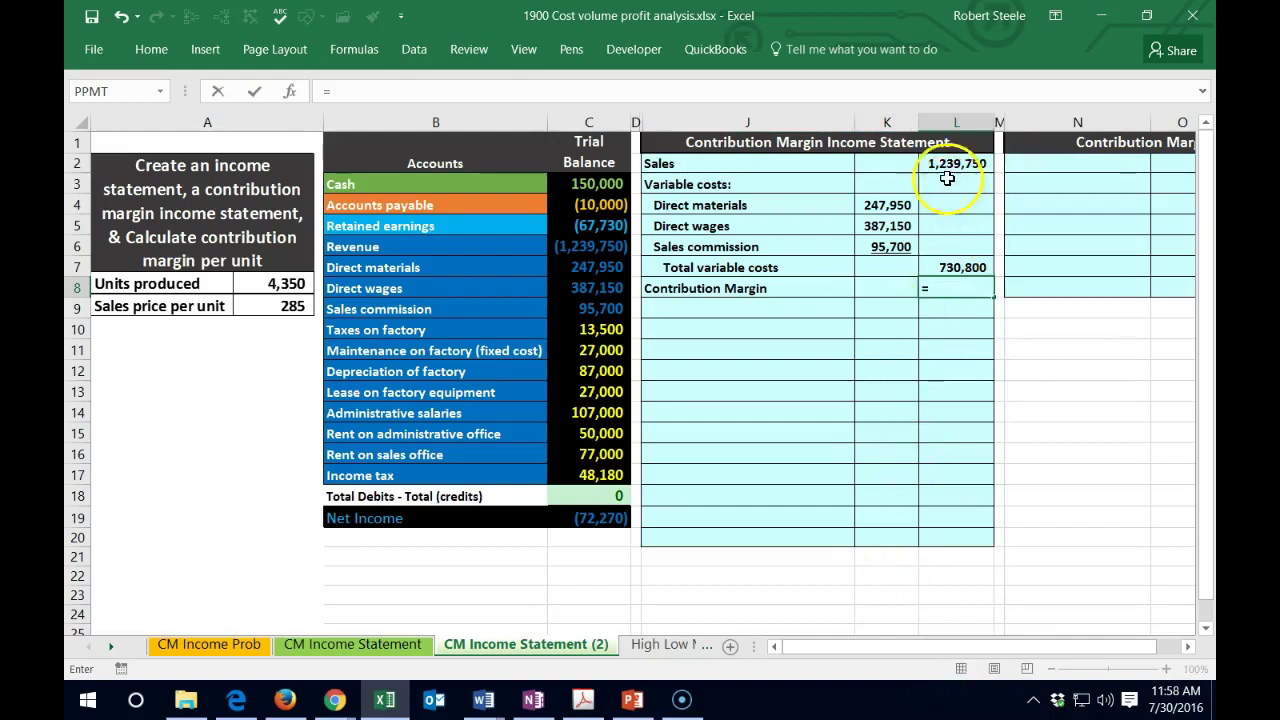
pyautogui.click(945, 172)
pyautogui.write('-')
pyautogui.click(935, 268)
pyautogui.press('Return')
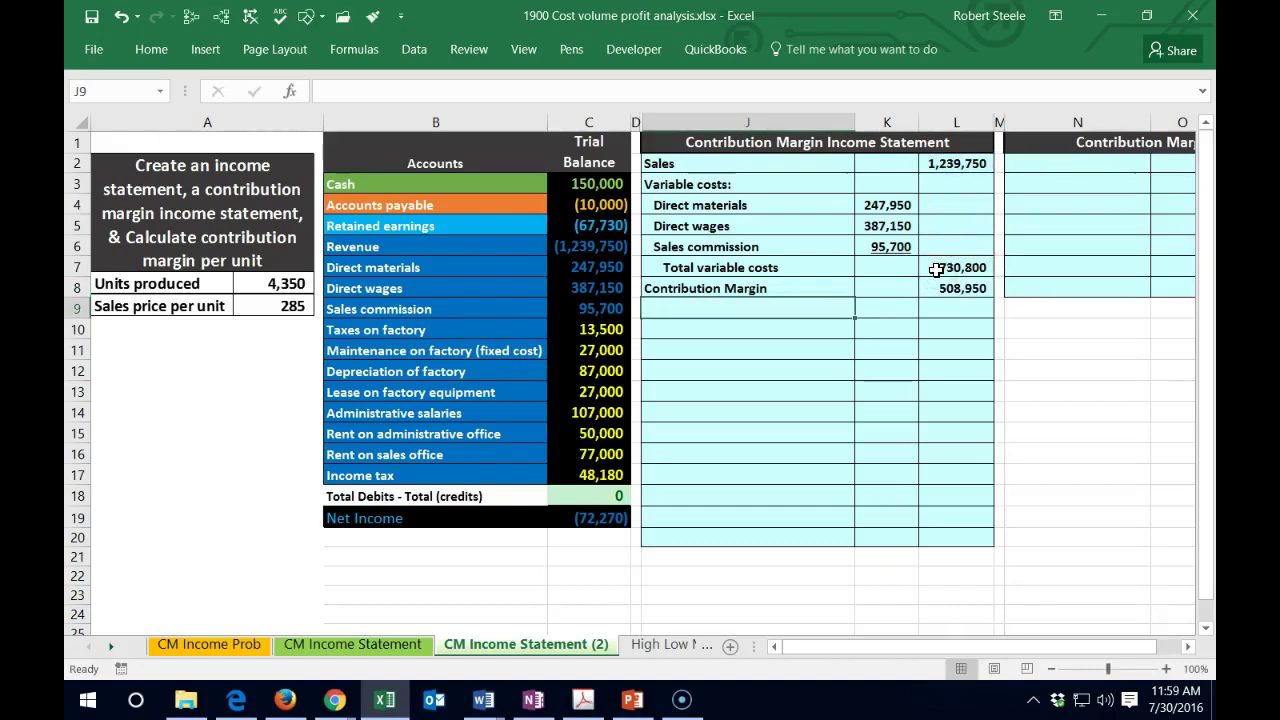
# Underline the total variable costs figure in L7.
pyautogui.click(935, 268)
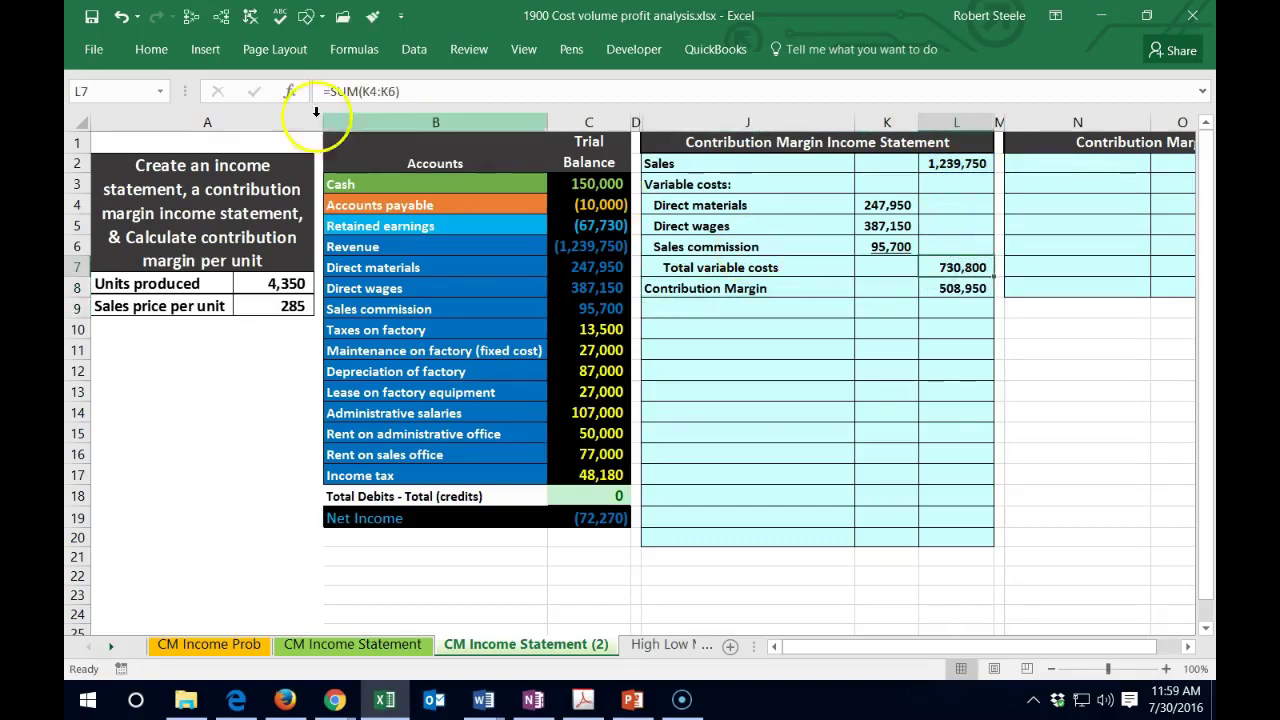
pyautogui.click(151, 49)
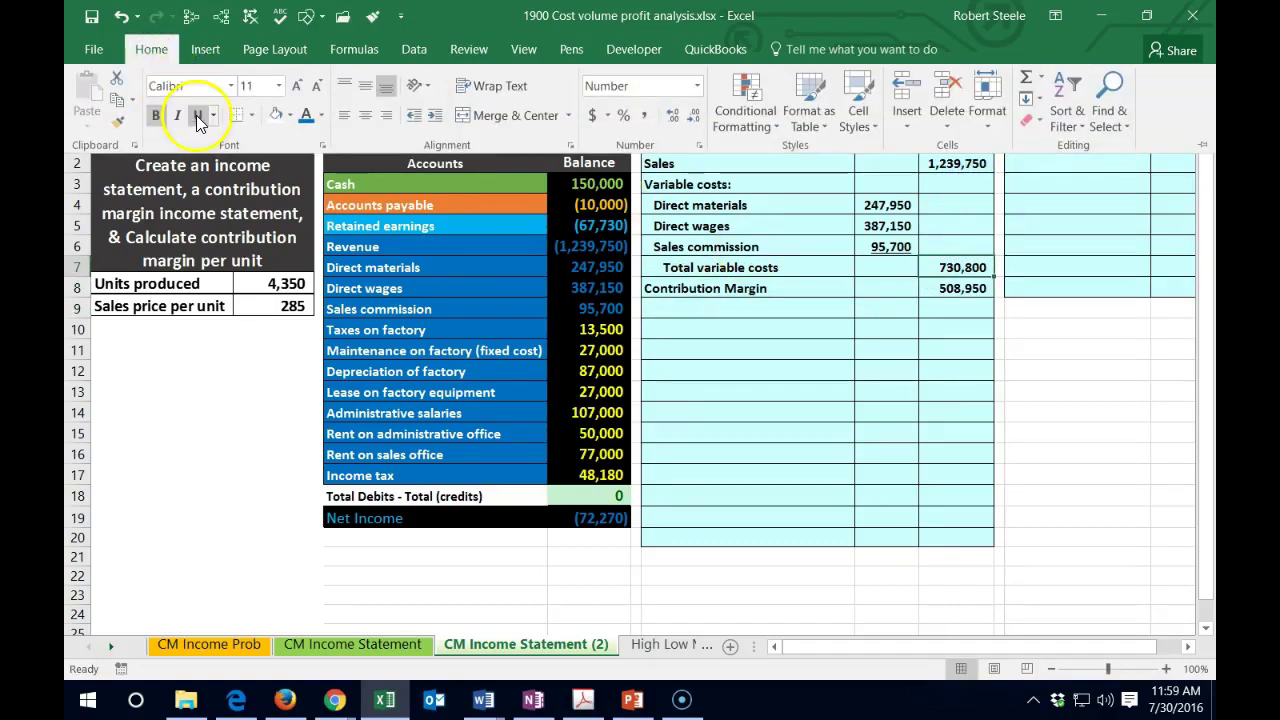
pyautogui.click(845, 367)
# Enter the heading "Fixed costs:" in J9.
pyautogui.click(720, 308)
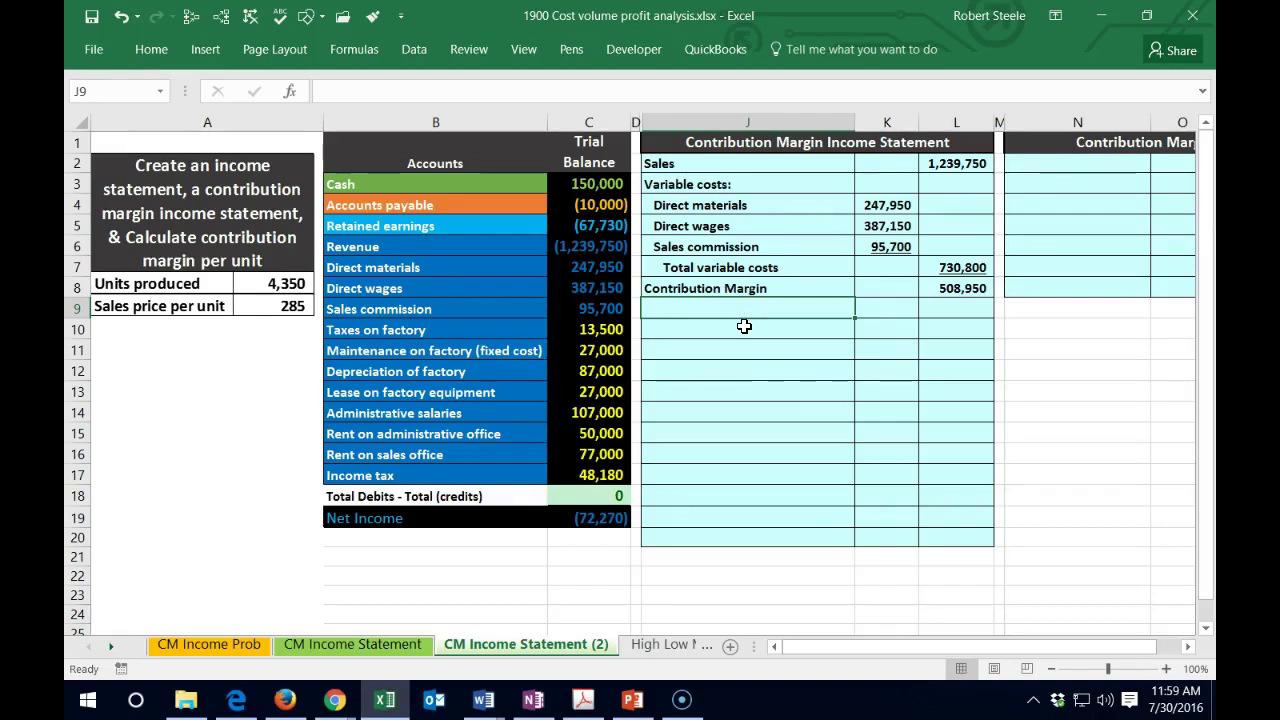
pyautogui.write('Fixe')
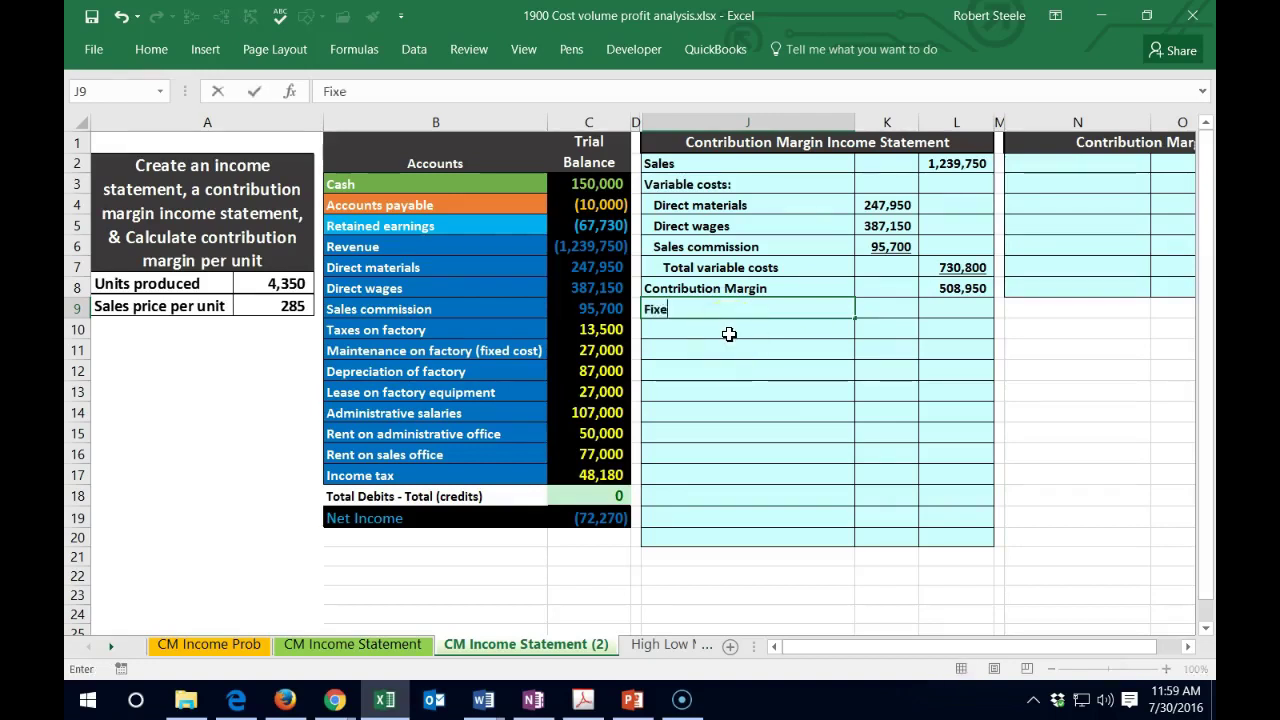
pyautogui.write('d cst')
pyautogui.press('BackSpace')
pyautogui.press('BackSpace')
pyautogui.write('osts:')
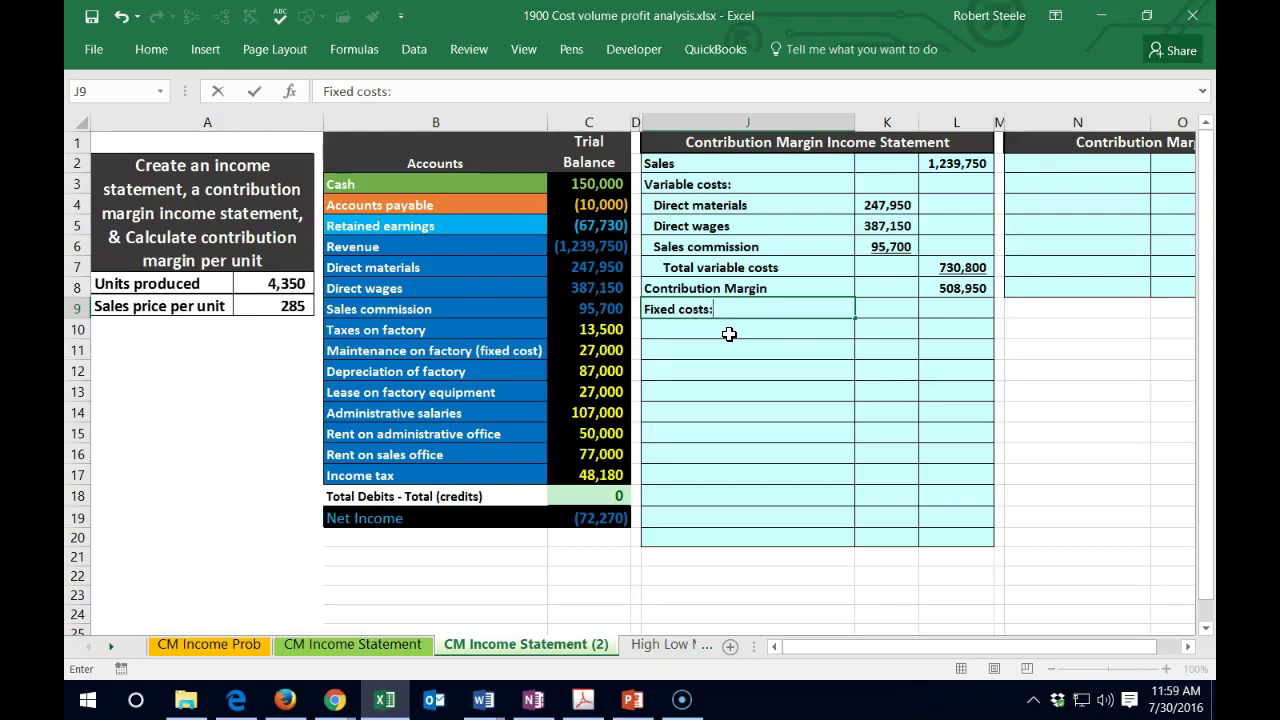
pyautogui.press('Return')
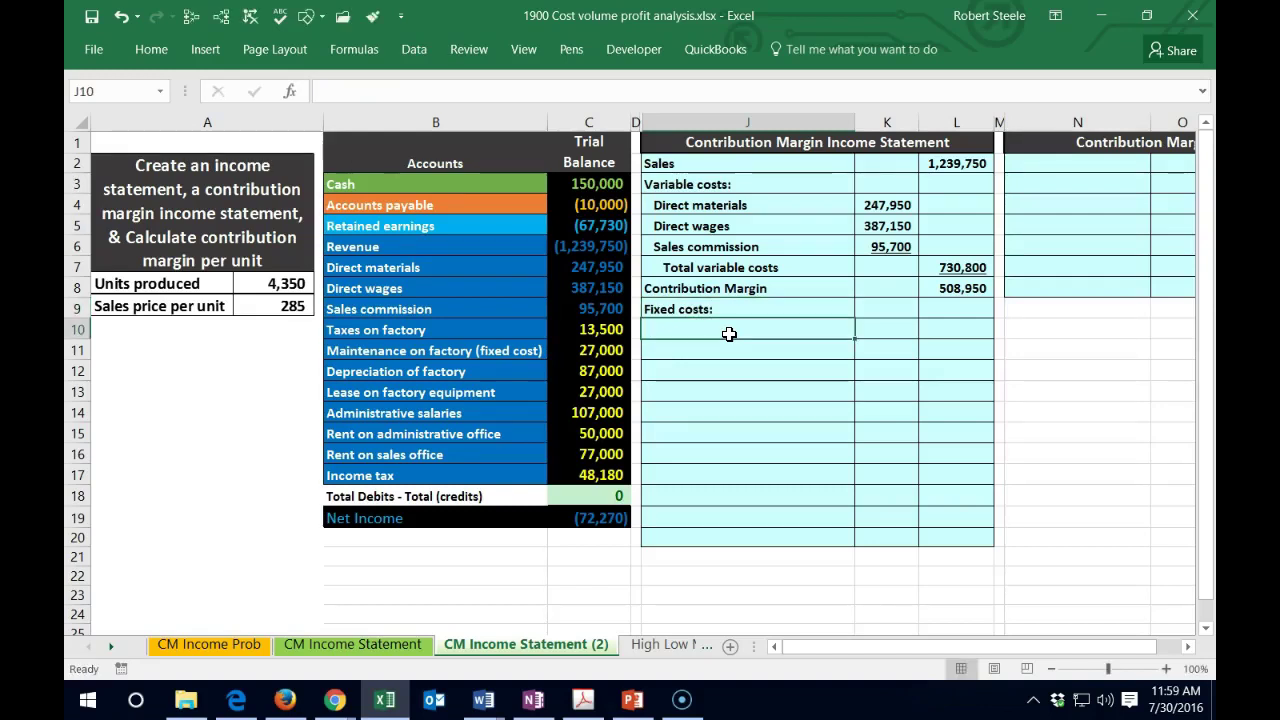
# Link J10 to the taxes on factory account name in B10 and indent it one level.
pyautogui.write('=')
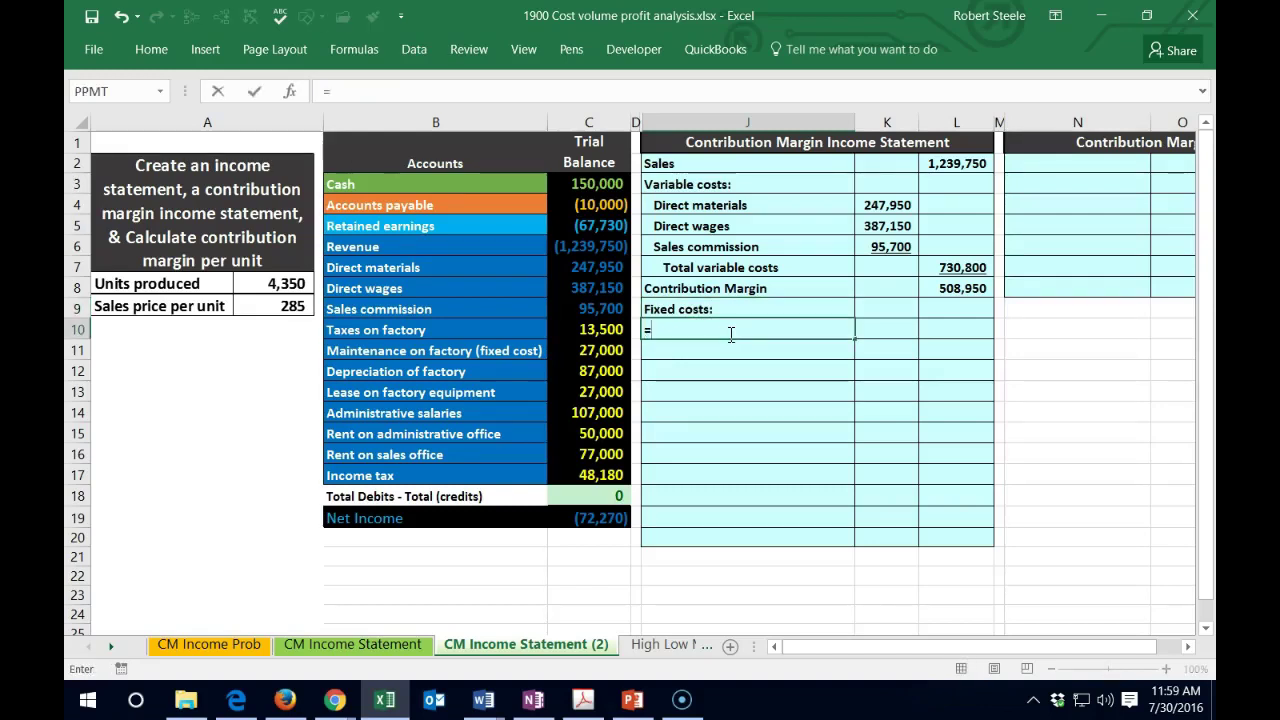
pyautogui.click(395, 331)
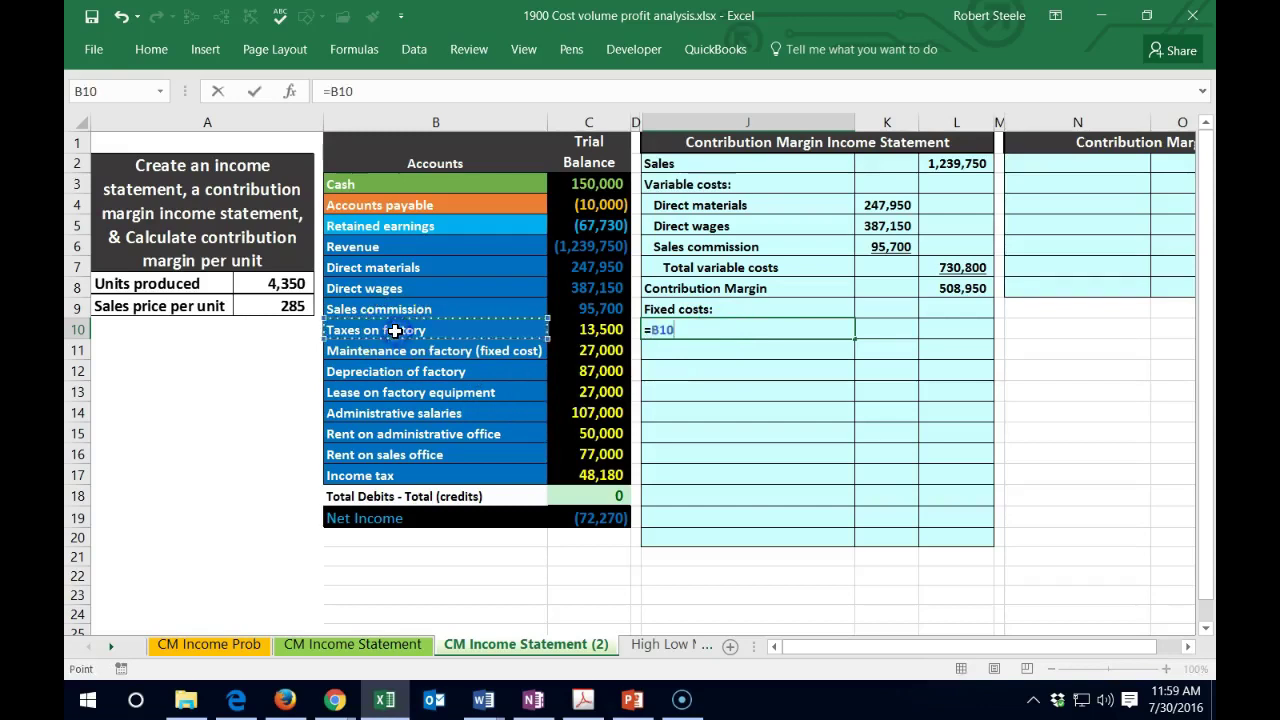
pyautogui.press('Return')
pyautogui.press('Up')
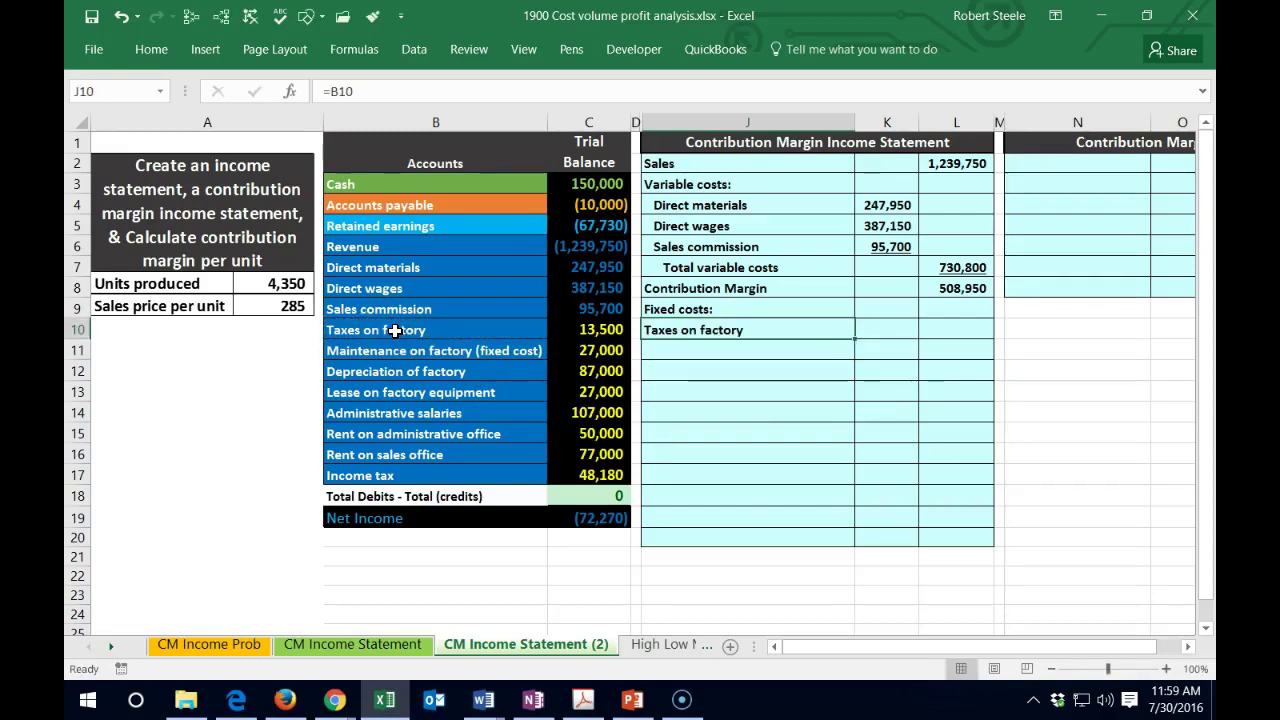
pyautogui.click(158, 59)
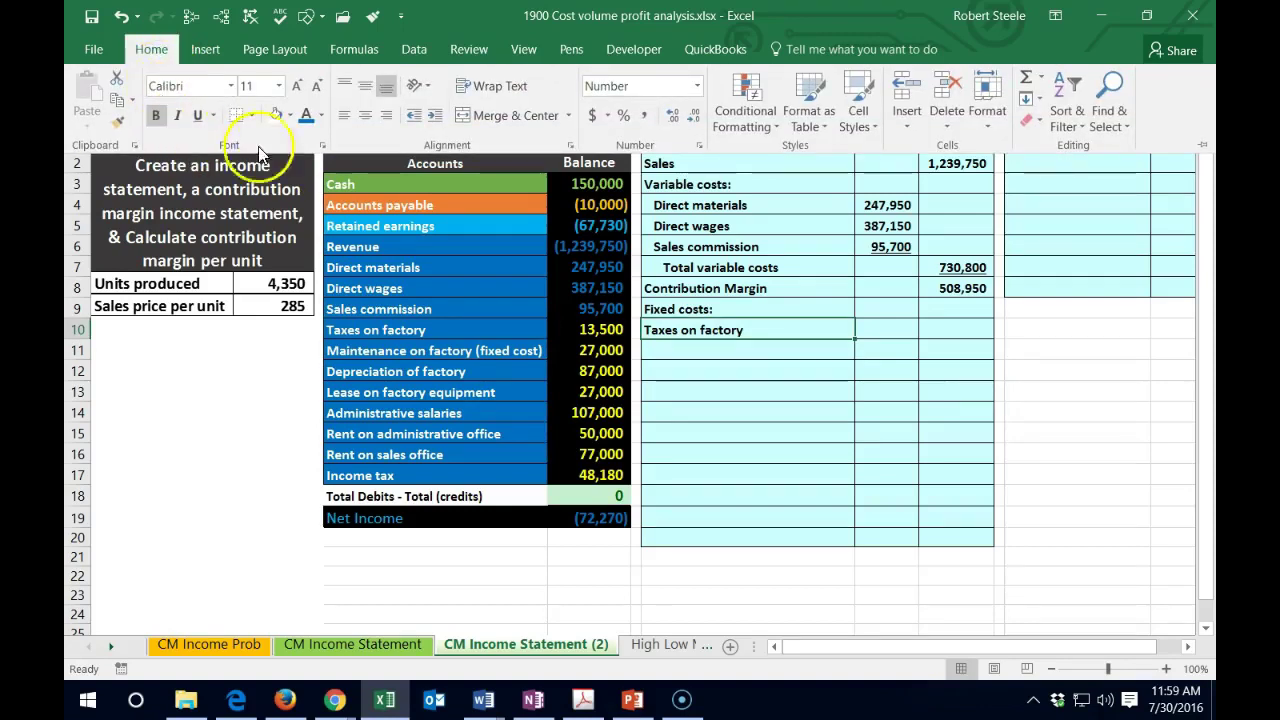
pyautogui.click(434, 115)
pyautogui.click(836, 333)
# Link K10 to the taxes on factory amount in C10 and change C10 to a blue font.
pyautogui.click(880, 322)
pyautogui.write('=')
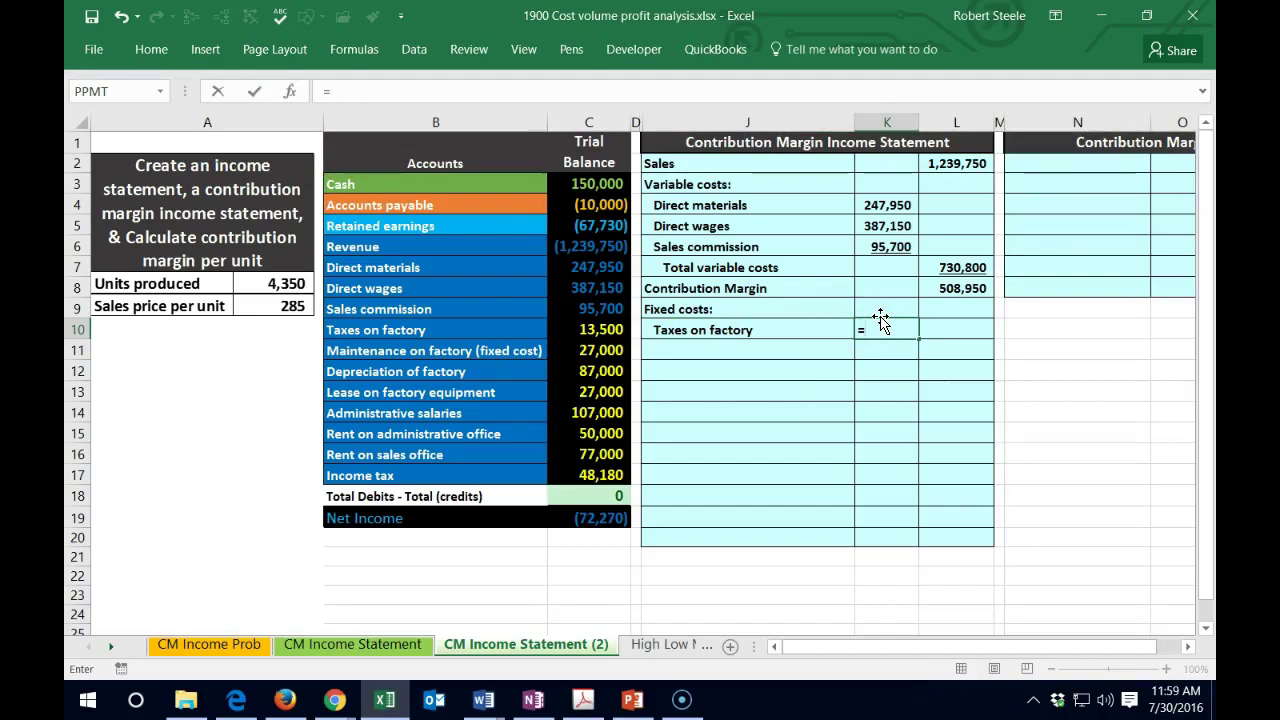
pyautogui.click(615, 329)
pyautogui.press('Return')
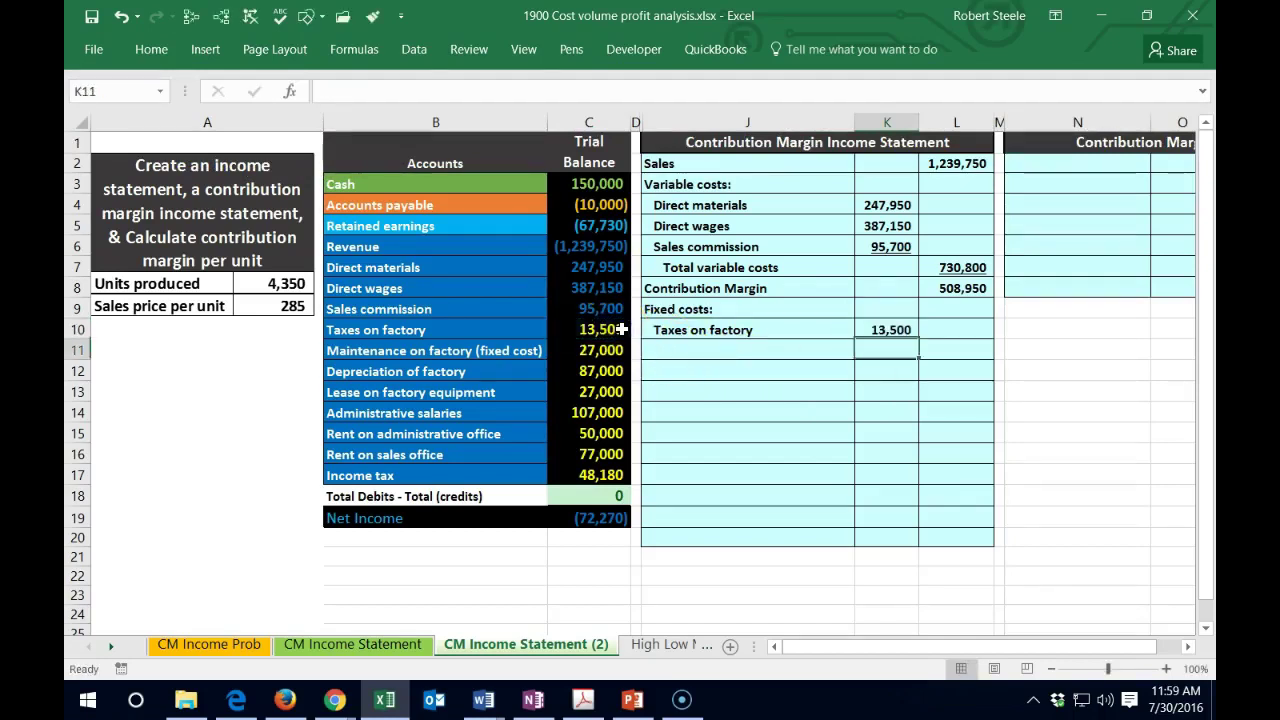
pyautogui.click(612, 330)
pyautogui.rightClick(598, 330)
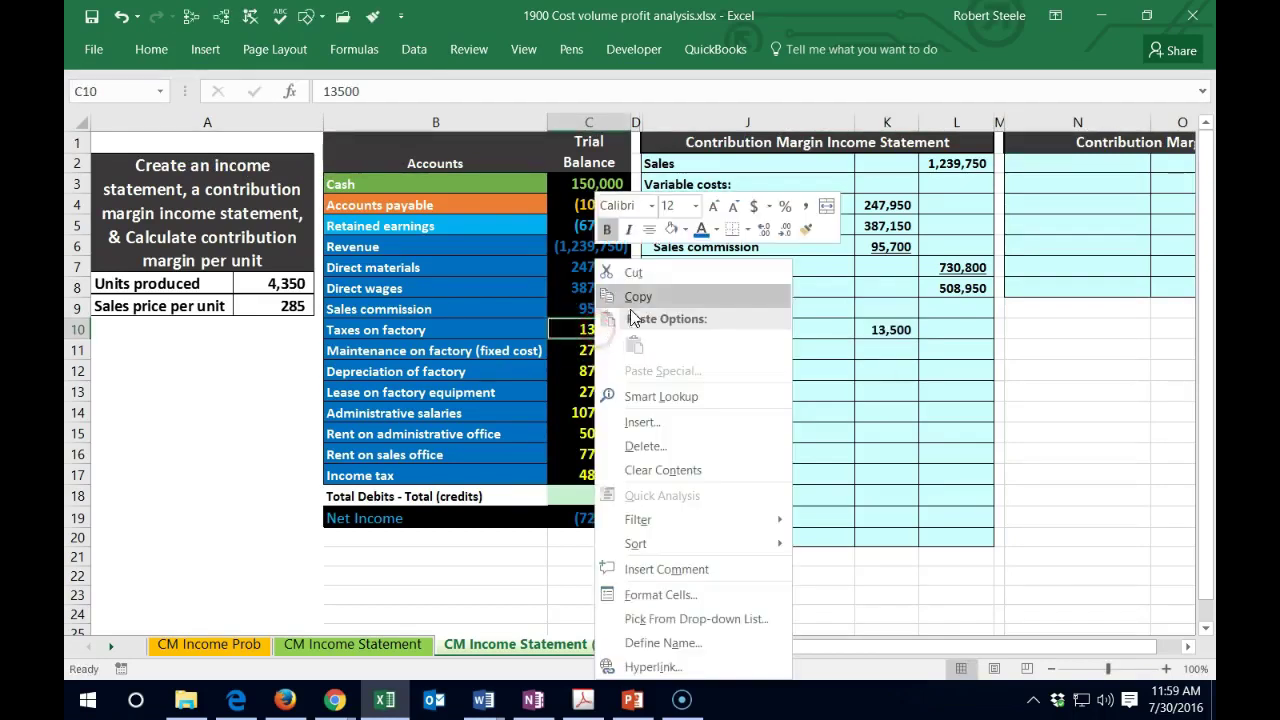
# Link J11 and K11 to the factory maintenance account name in B11 and its amount in C11.
pyautogui.click(713, 350)
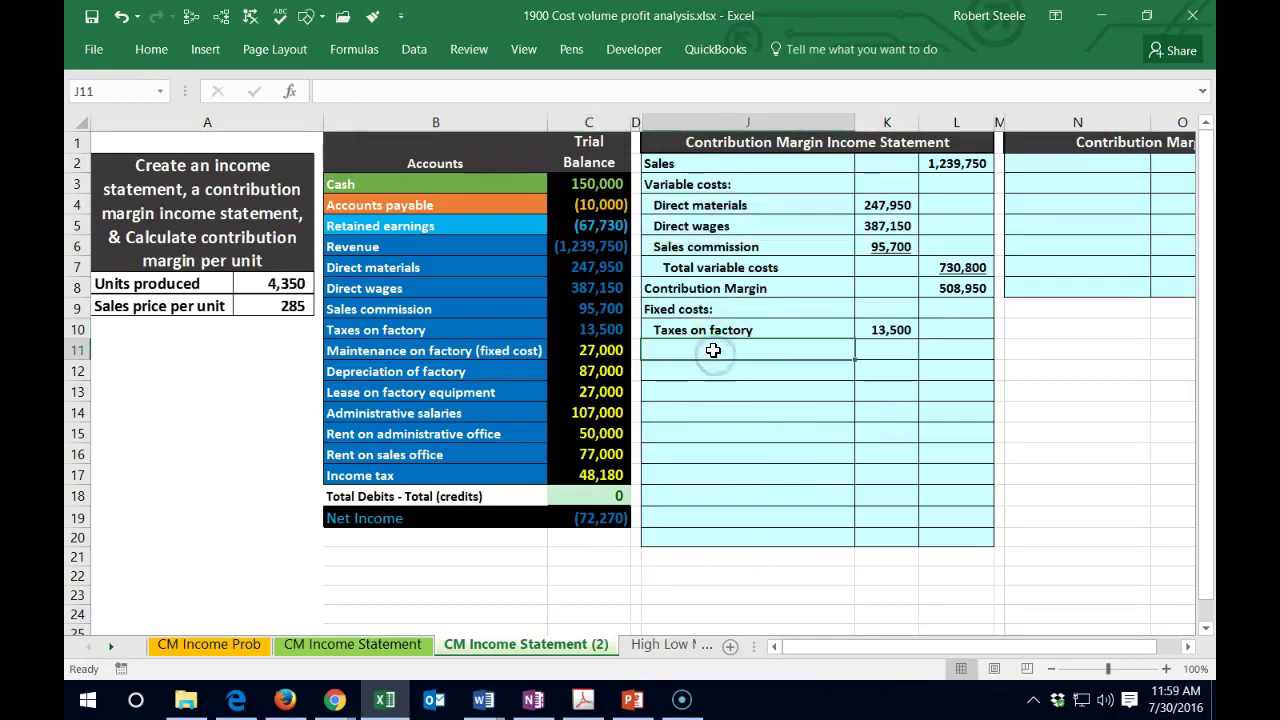
pyautogui.write('=')
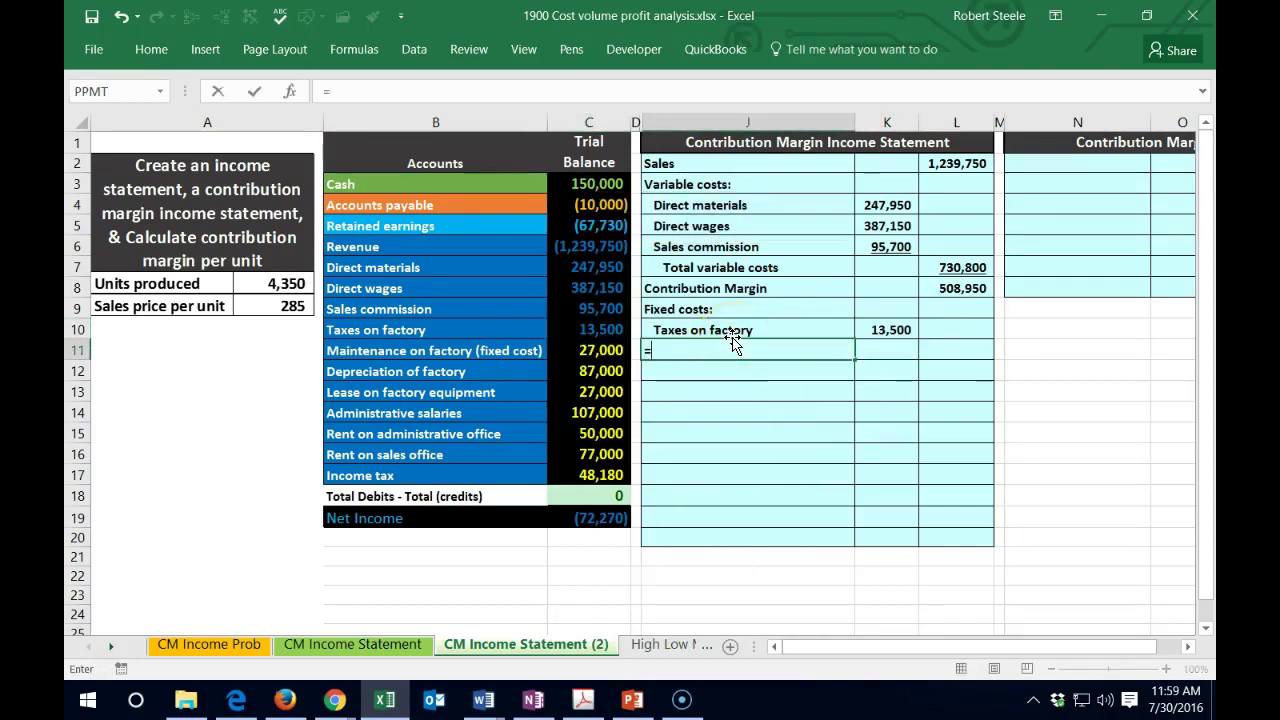
pyautogui.click(457, 350)
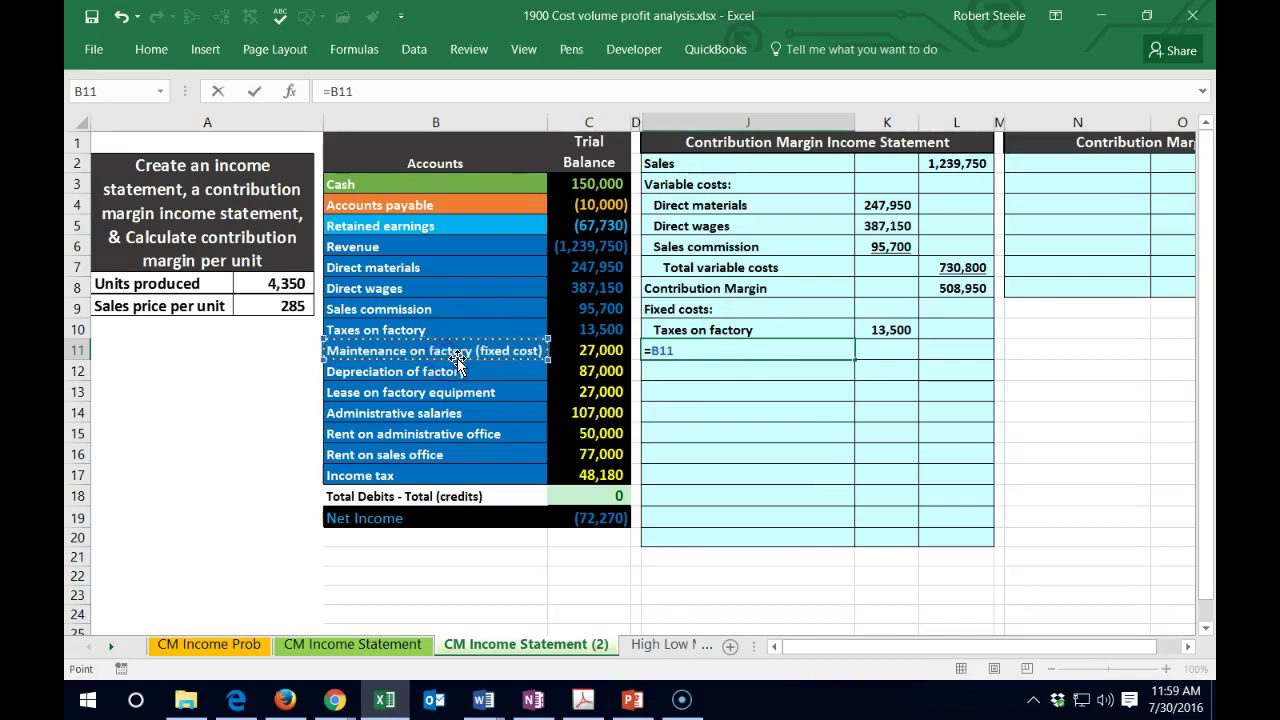
pyautogui.press('Return')
pyautogui.press('Up')
pyautogui.press('Right')
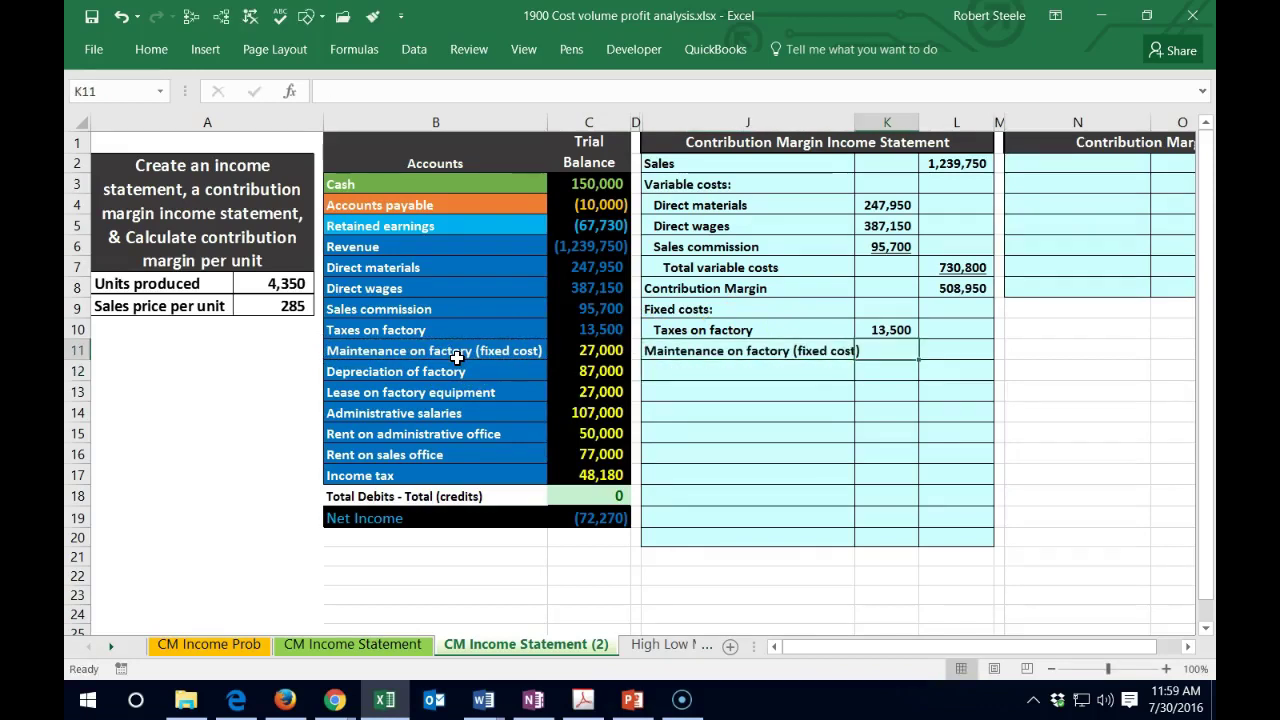
pyautogui.write('=')
pyautogui.click(585, 350)
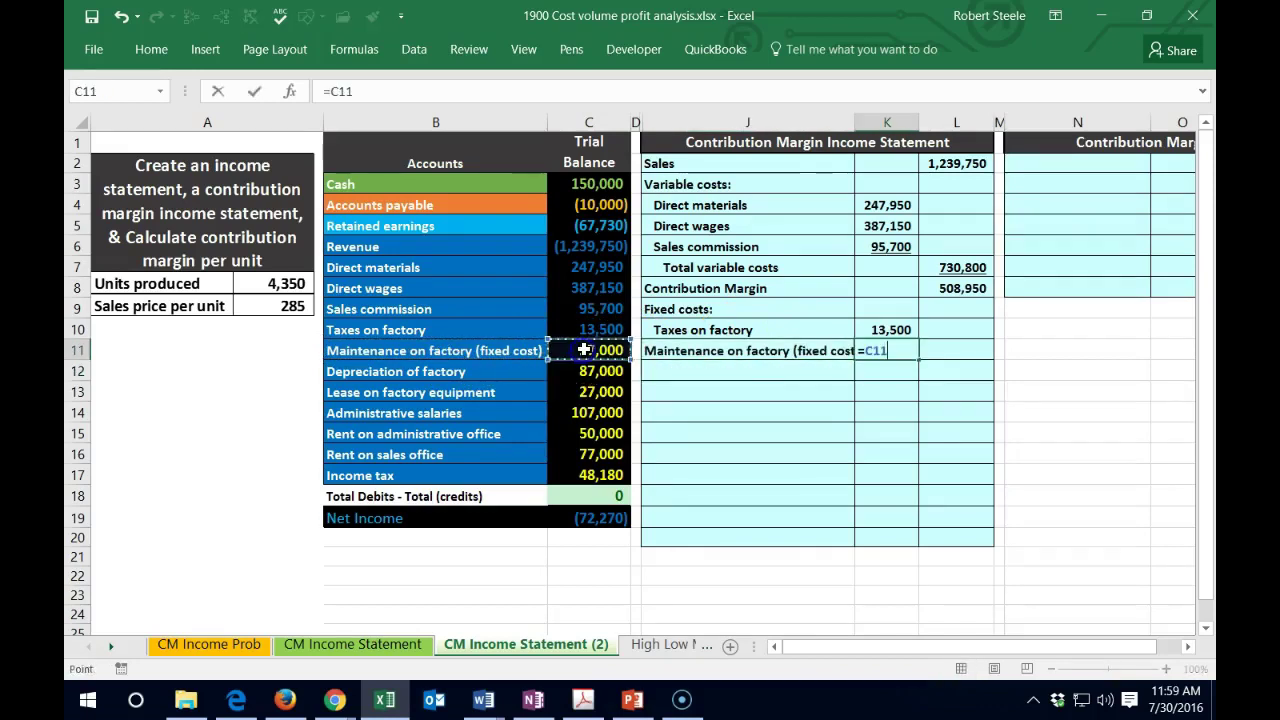
pyautogui.press('Return')
# Change the factory maintenance amount in C11 to a blue font.
pyautogui.click(585, 350)
pyautogui.rightClick(585, 350)
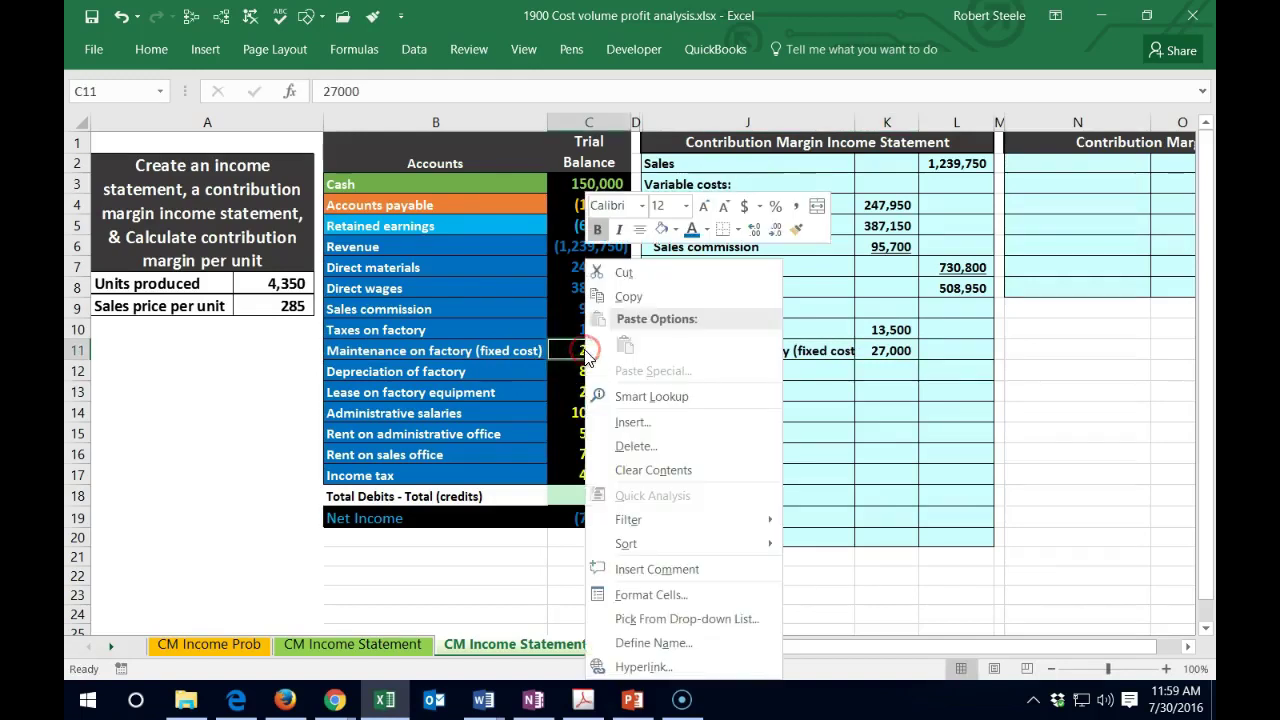
pyautogui.click(692, 228)
pyautogui.click(726, 371)
# Indent the factory maintenance label in J11 one level.
pyautogui.click(705, 352)
pyautogui.click(148, 50)
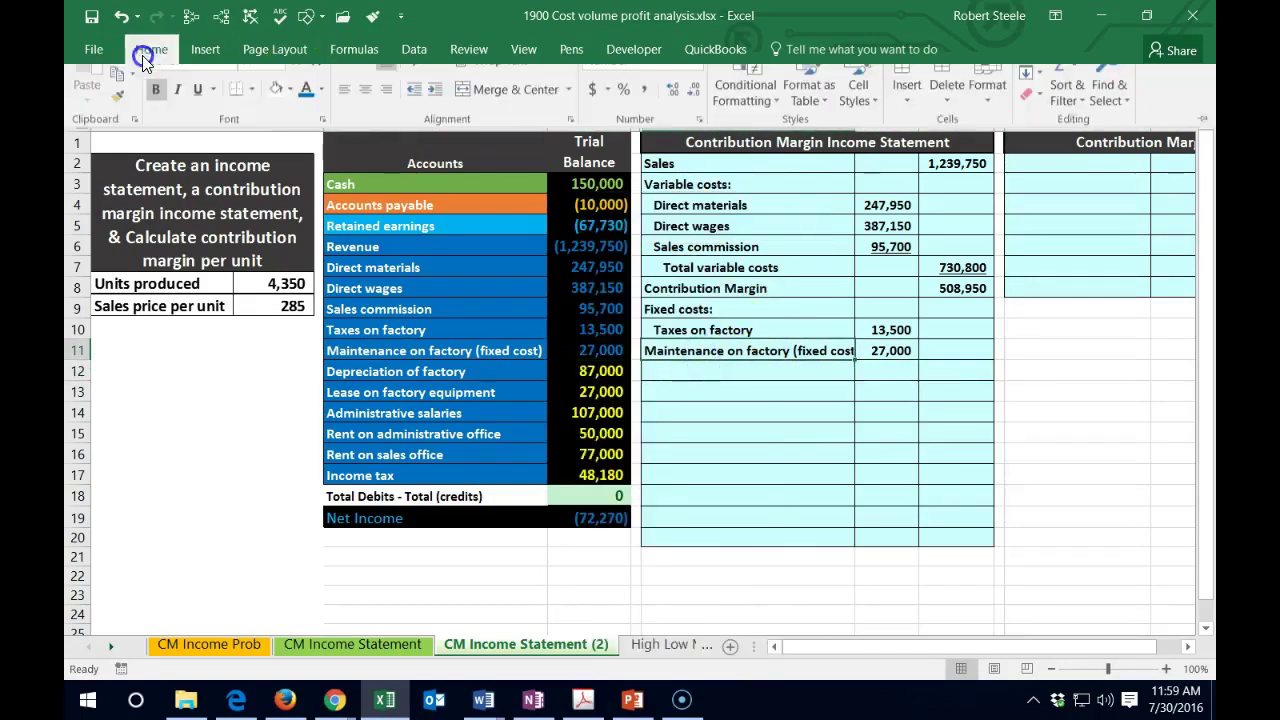
pyautogui.click(435, 115)
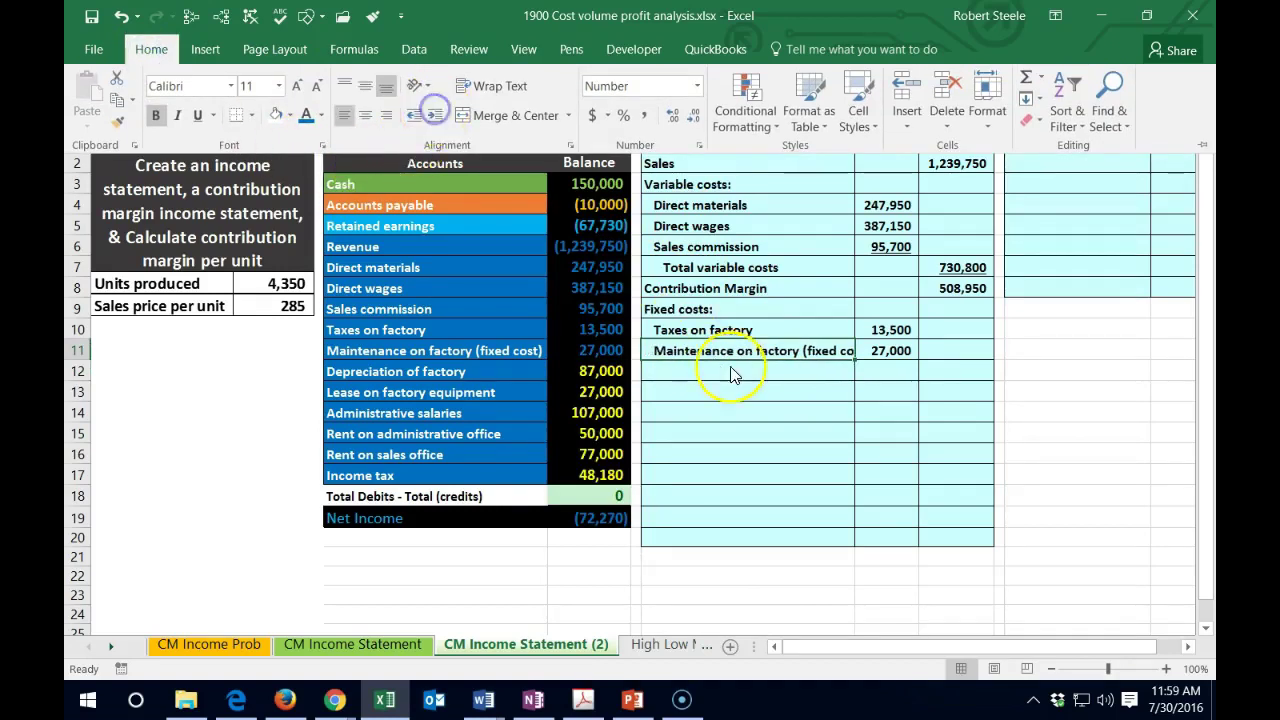
# Link J12 to the depreciation of factory account name in B12 and indent it one level.
pyautogui.click(682, 367)
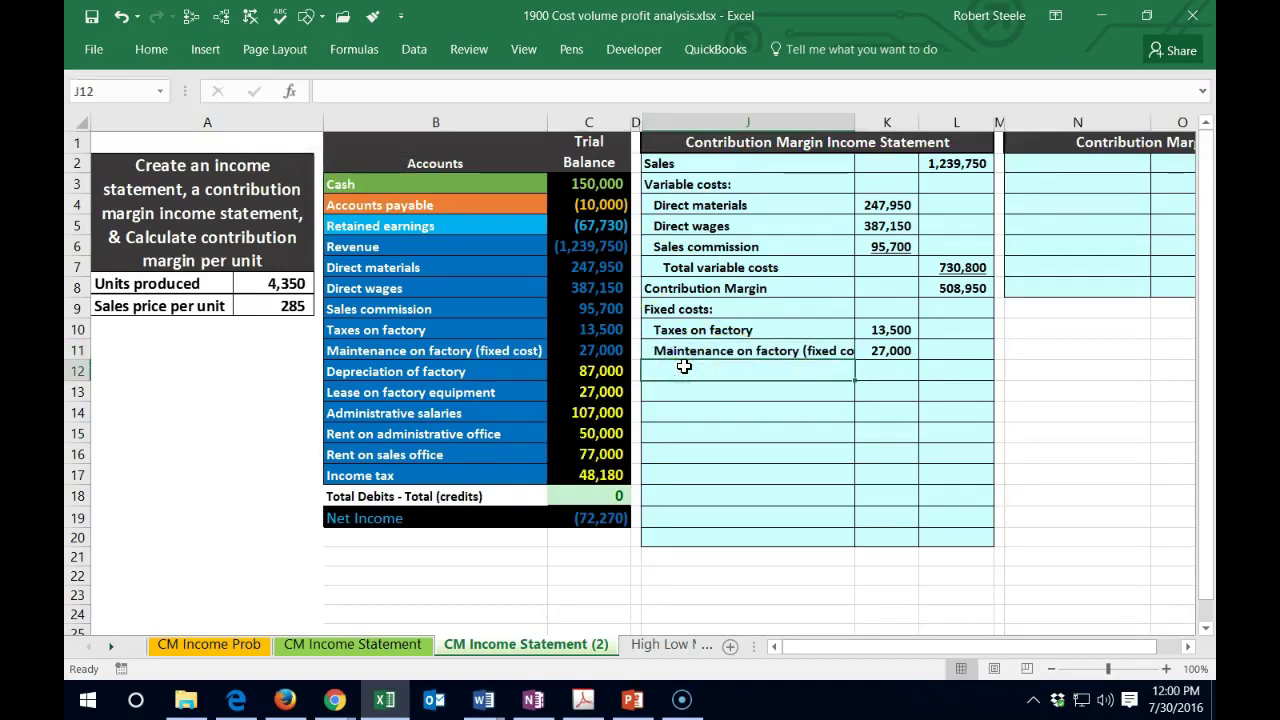
pyautogui.write('=')
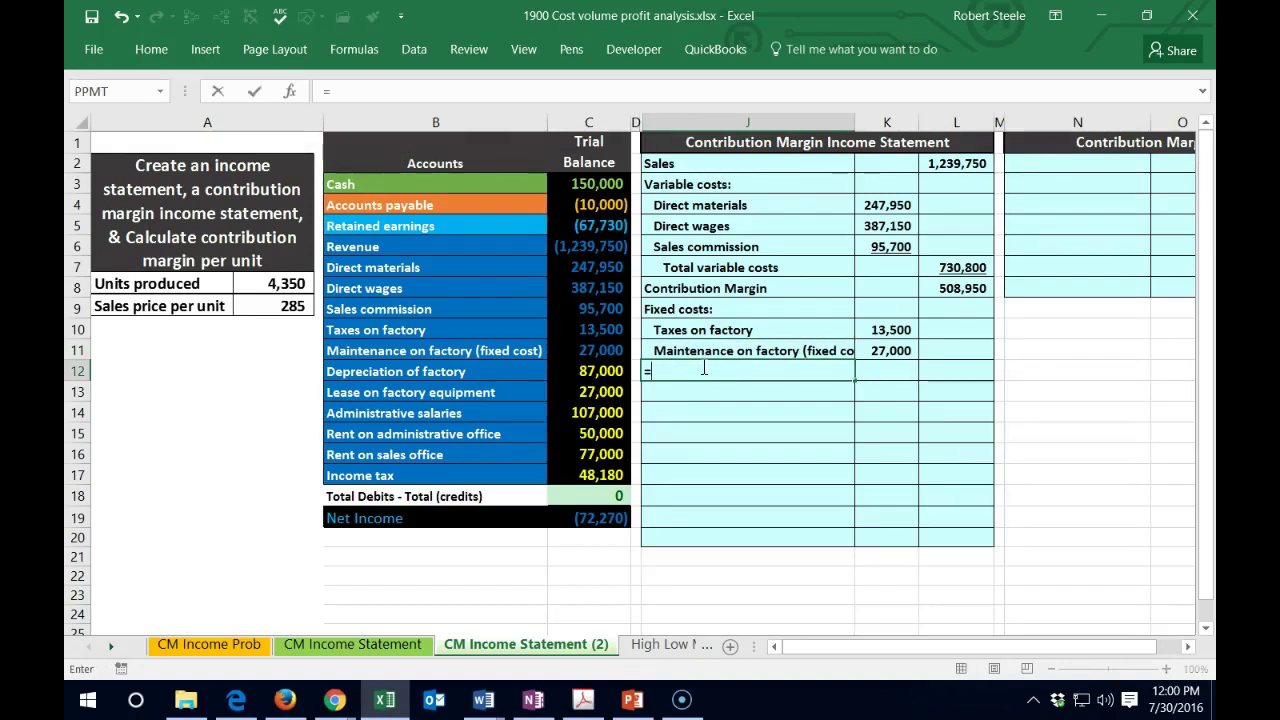
pyautogui.click(425, 372)
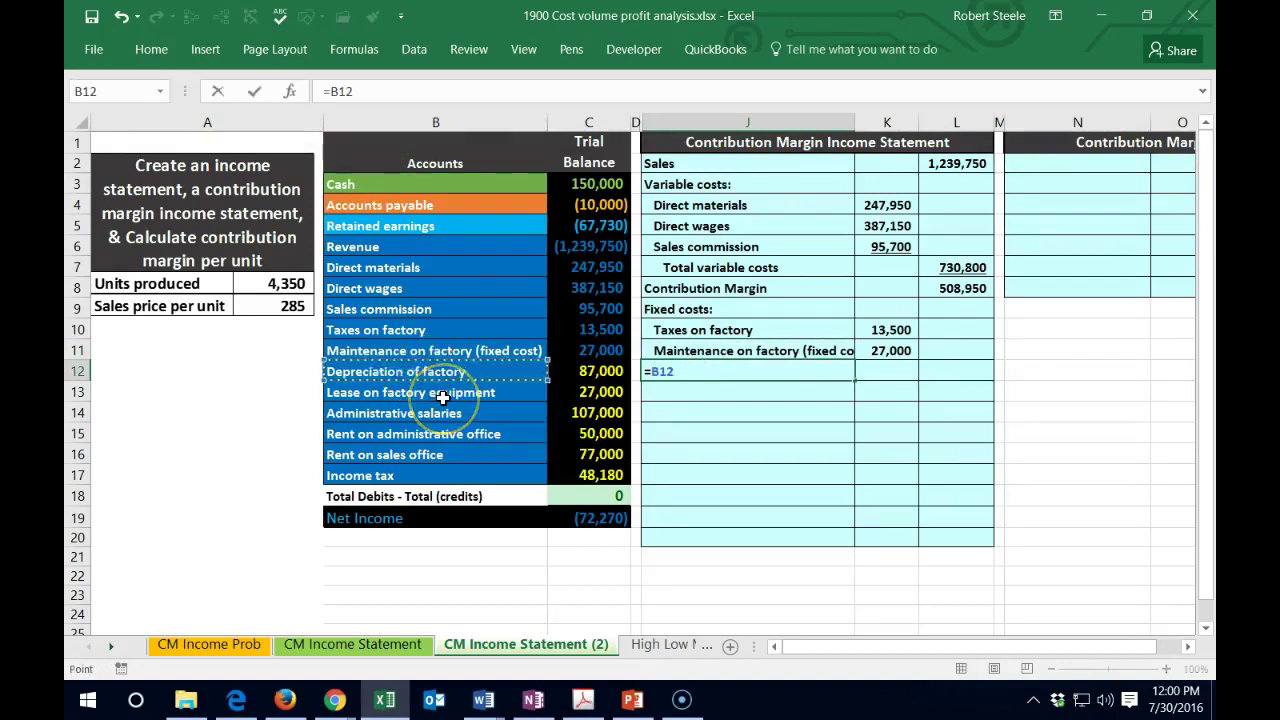
pyautogui.hotkey('ctrl', 'Return')
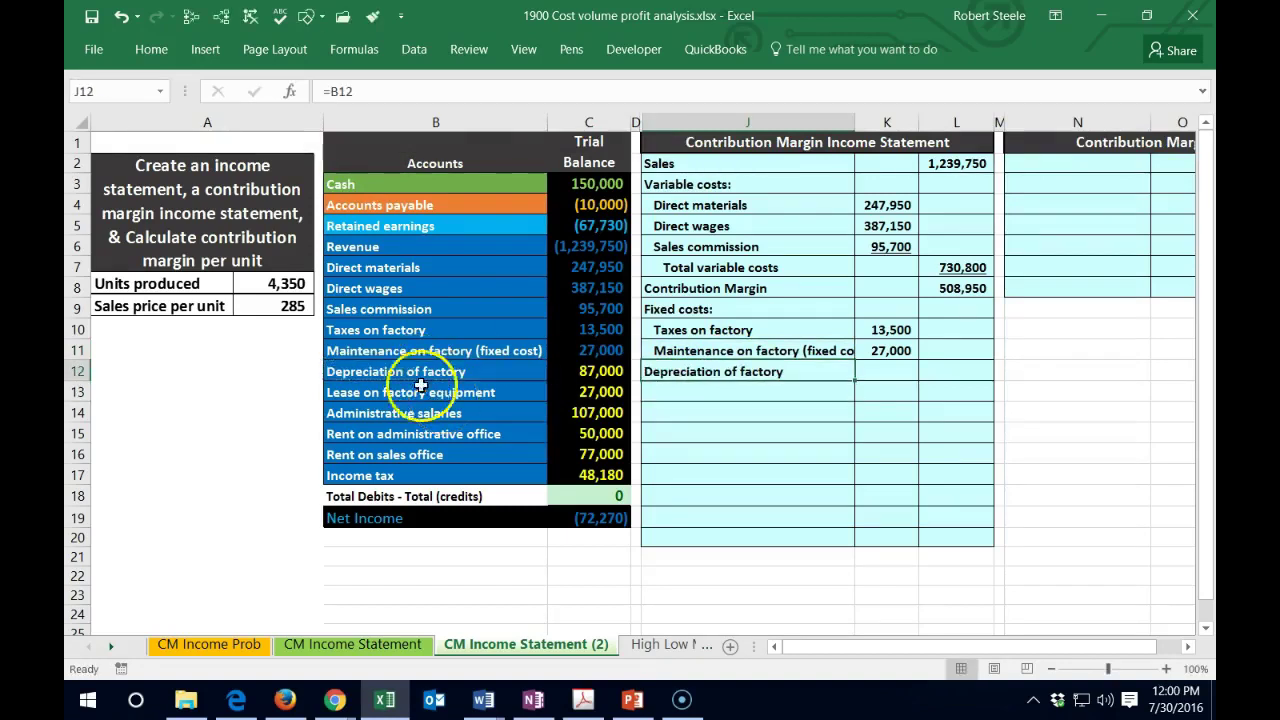
pyautogui.click(146, 49)
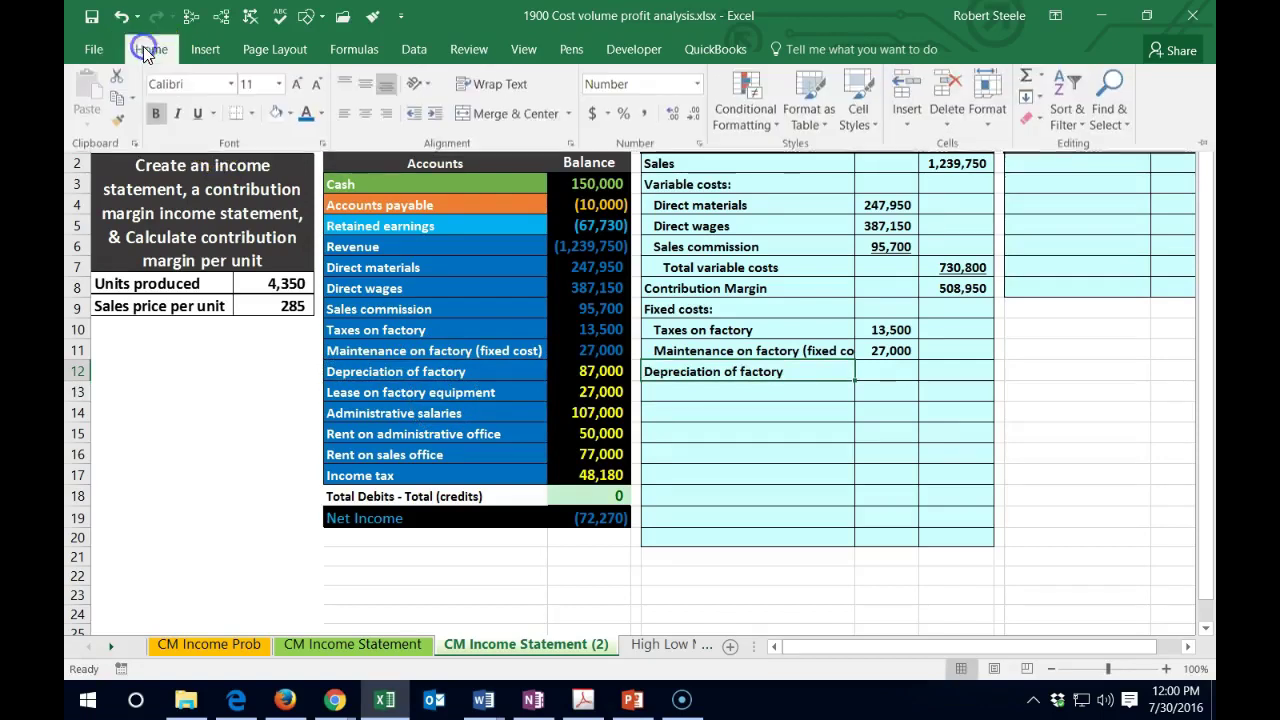
pyautogui.click(437, 117)
# Link K12 to the depreciation of factory amount in C12.
pyautogui.click(898, 367)
pyautogui.write('=')
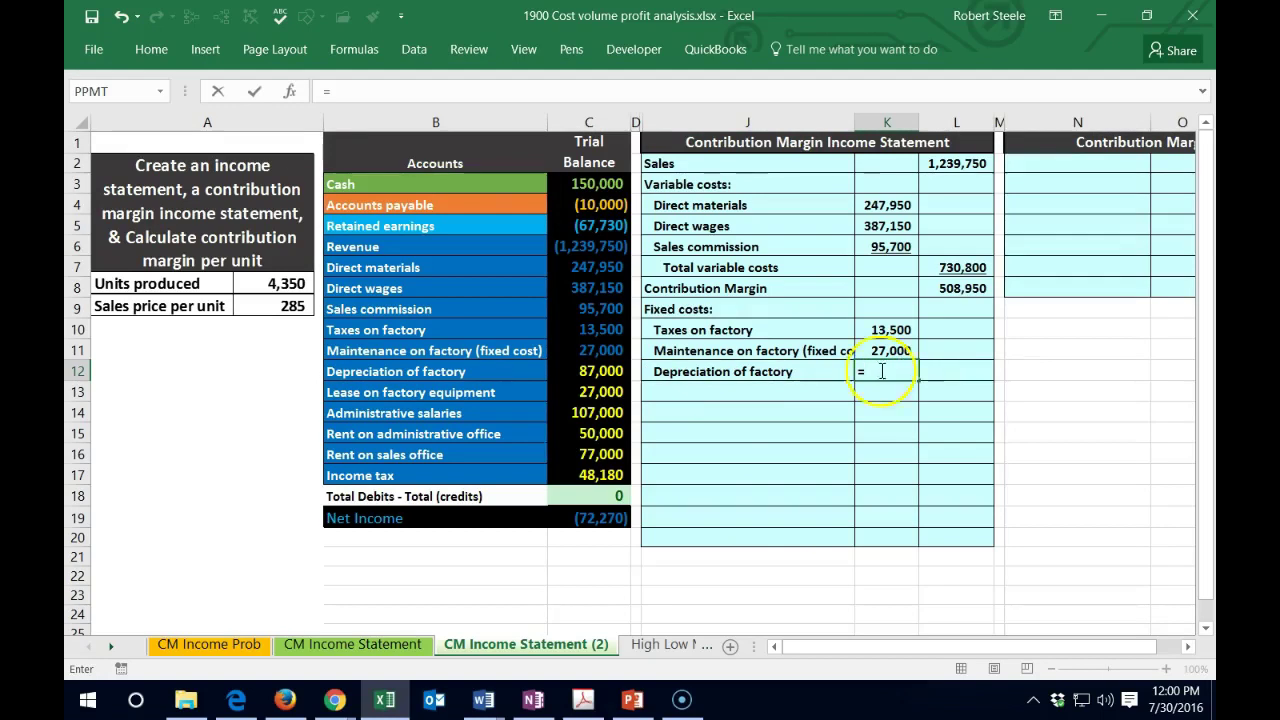
pyautogui.click(590, 370)
pyautogui.press('Return')
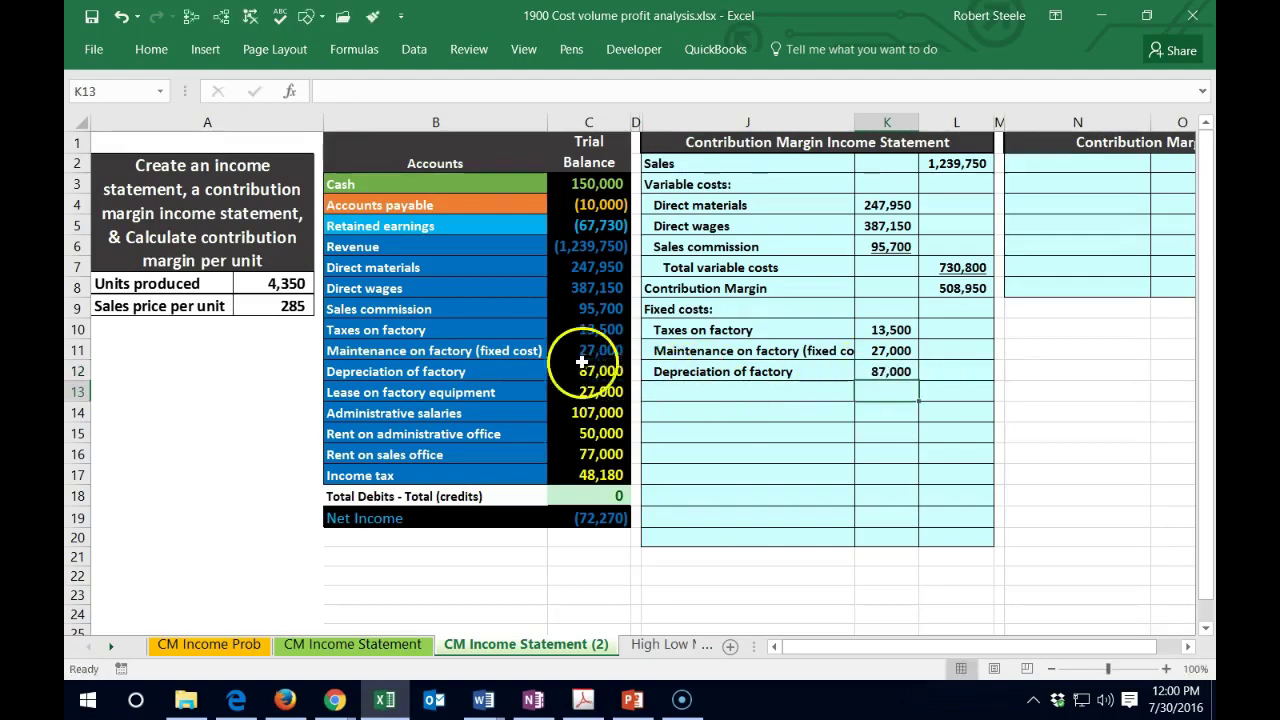
# Change the depreciation of factory amount in C12 to a blue font.
pyautogui.rightClick(574, 372)
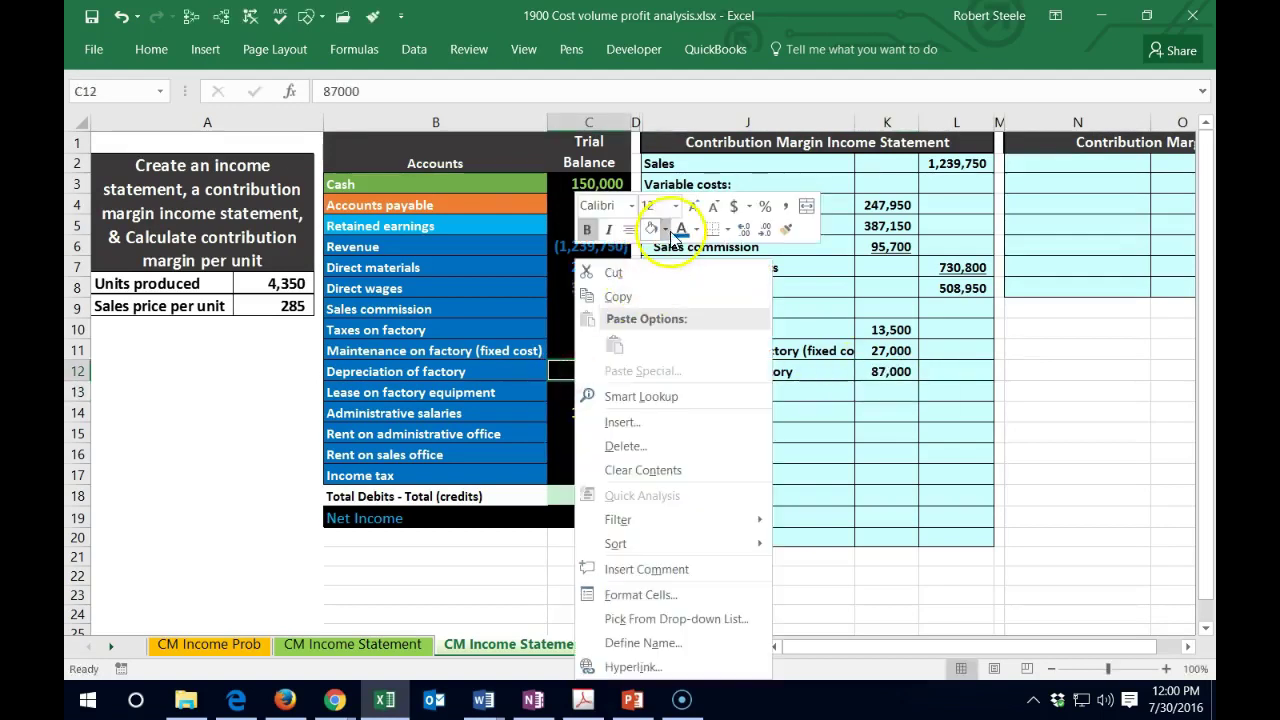
pyautogui.press('Escape')
# Link J13 to the lease on factory equipment account name in B13 and indent it one level.
pyautogui.click(704, 390)
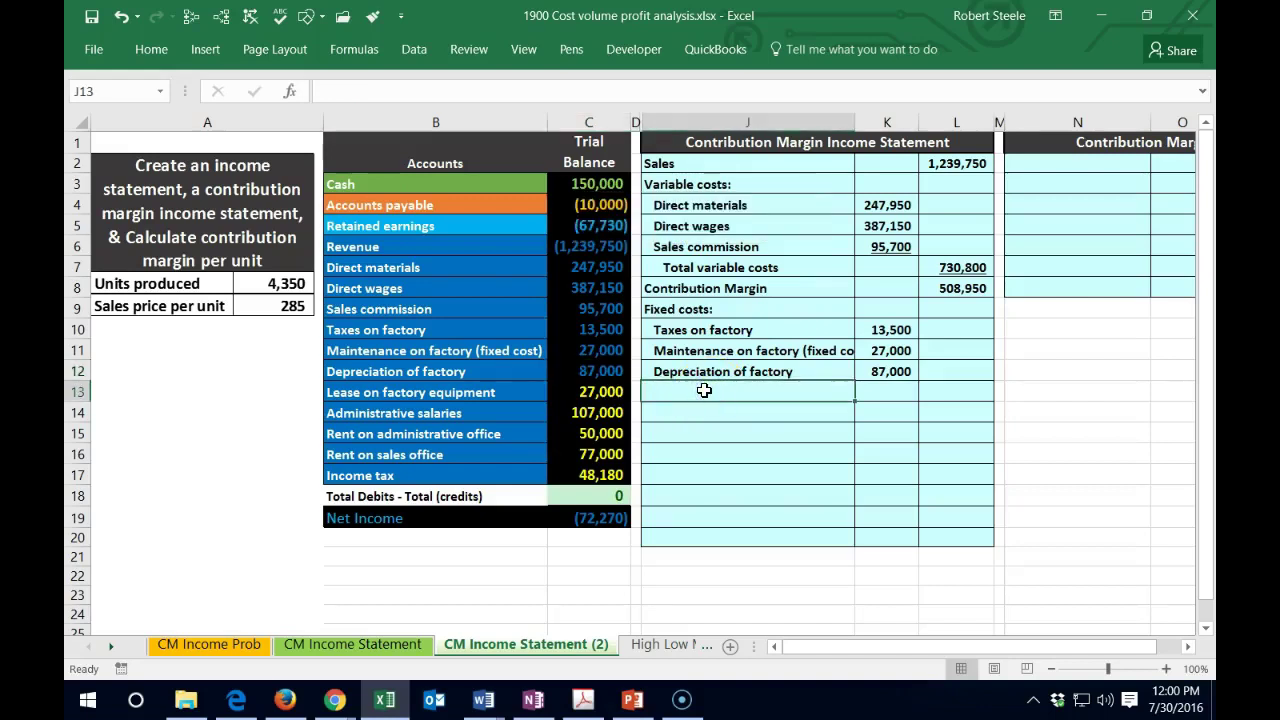
pyautogui.write('=')
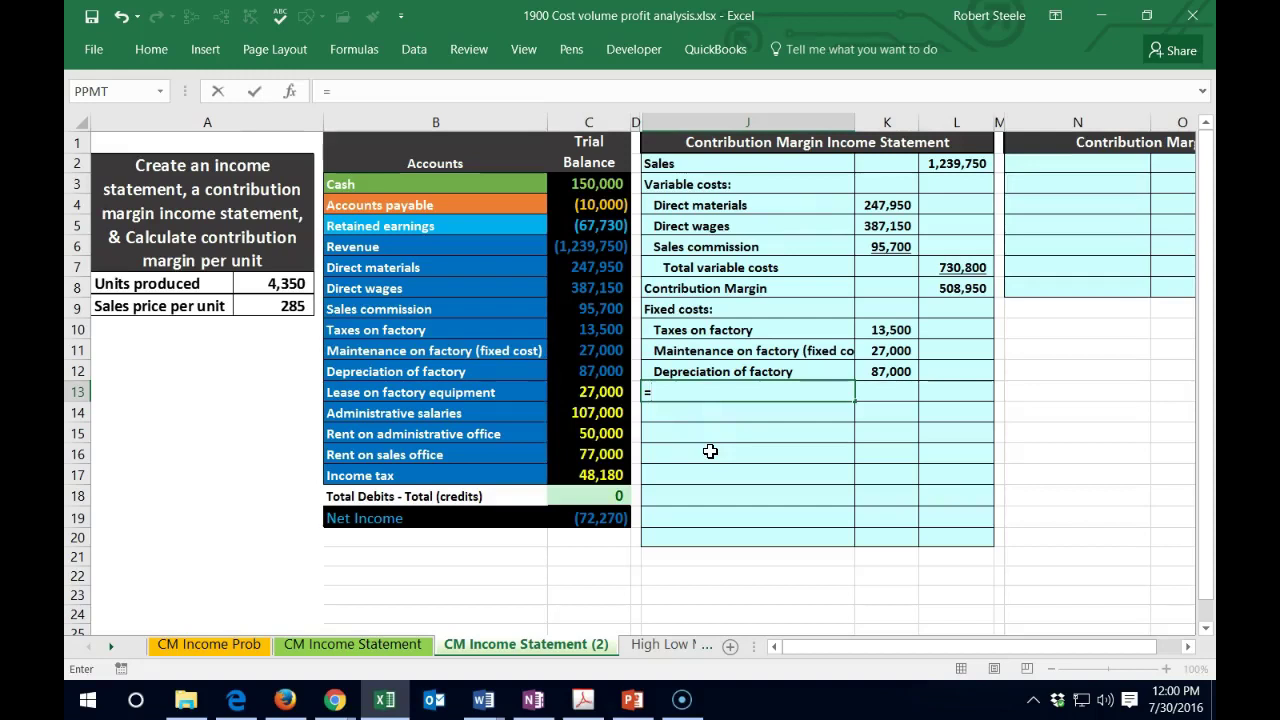
pyautogui.click(483, 396)
pyautogui.press('Return')
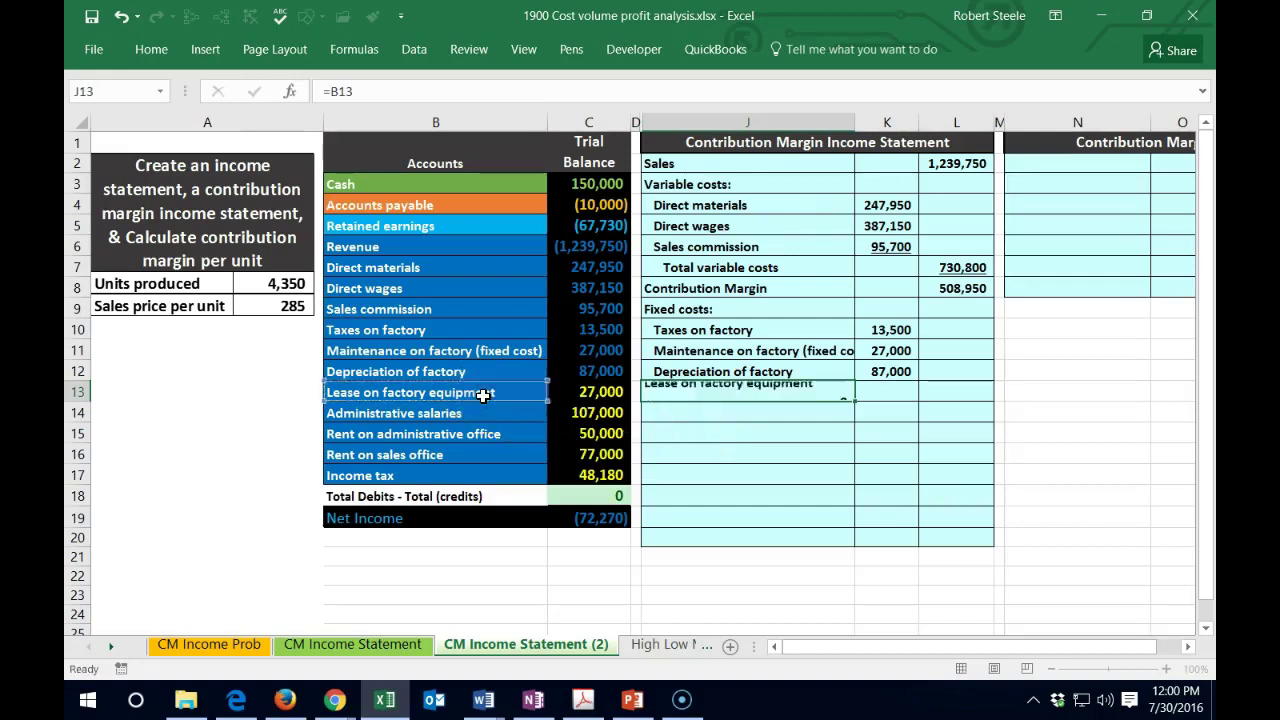
pyautogui.press('Up')
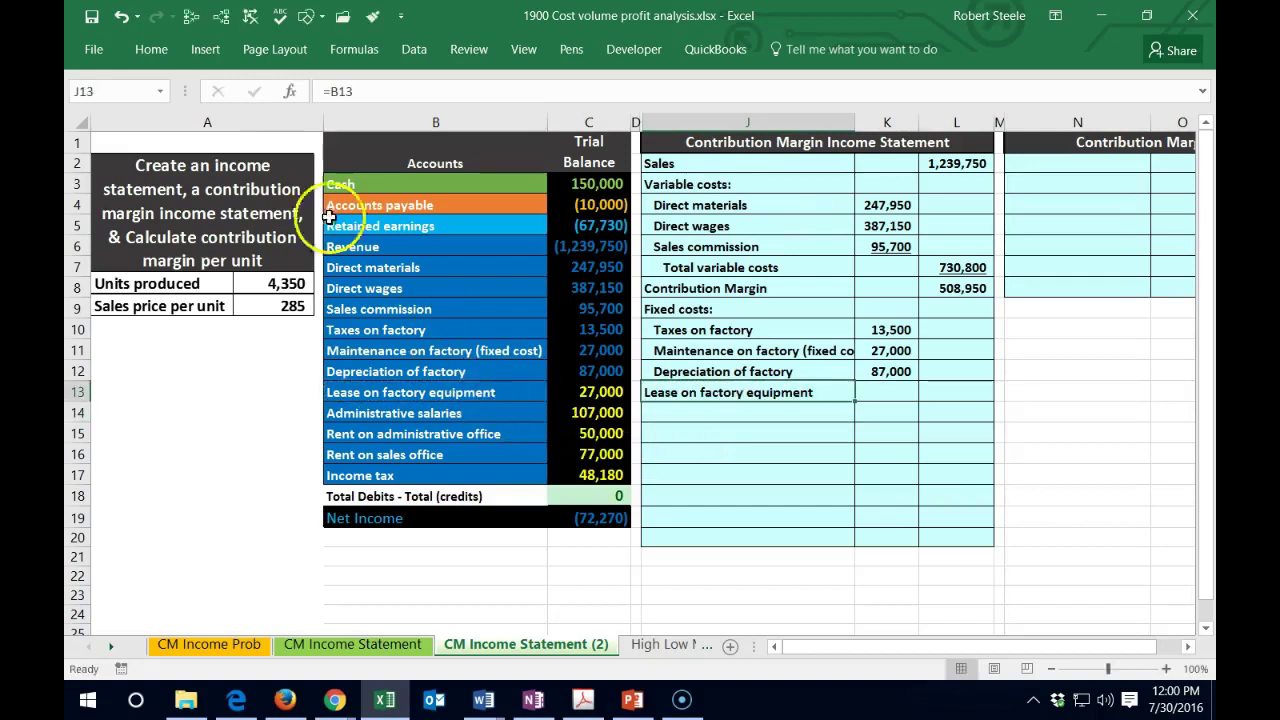
pyautogui.click(158, 56)
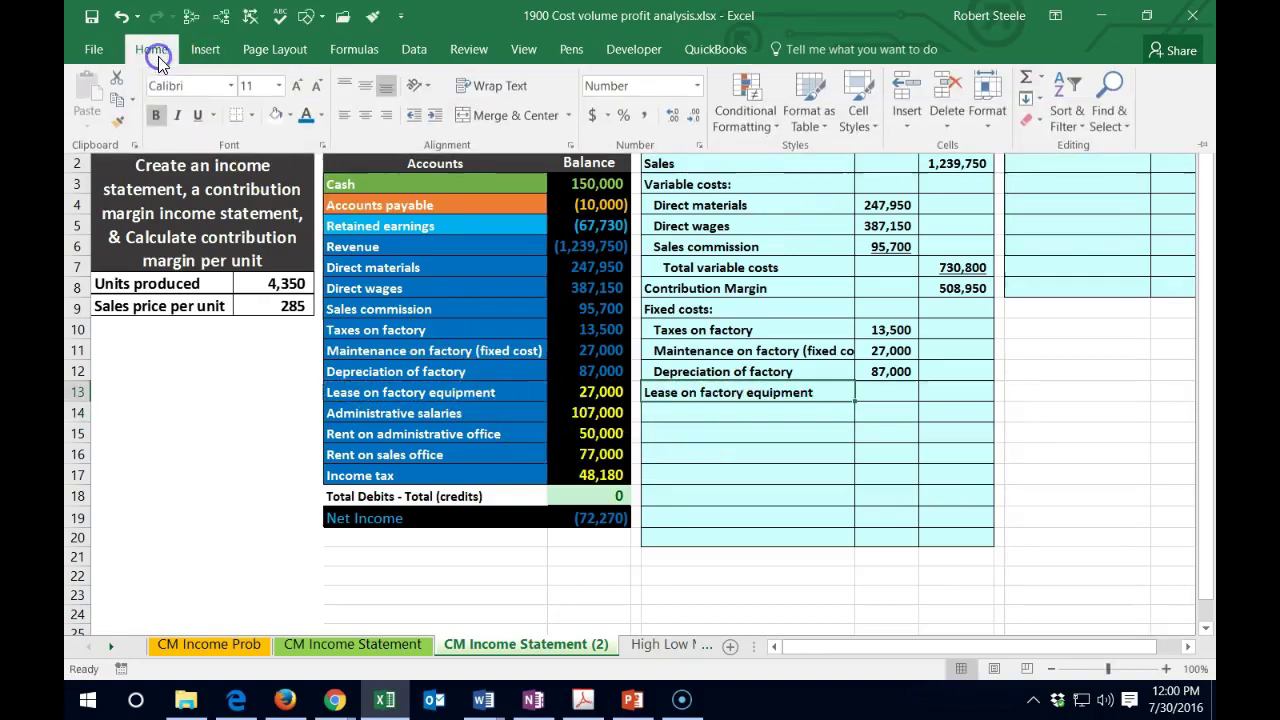
pyautogui.click(434, 116)
# Link K13 to the lease on factory equipment amount in C13.
pyautogui.click(815, 420)
pyautogui.click(893, 405)
pyautogui.click(885, 390)
pyautogui.write('=')
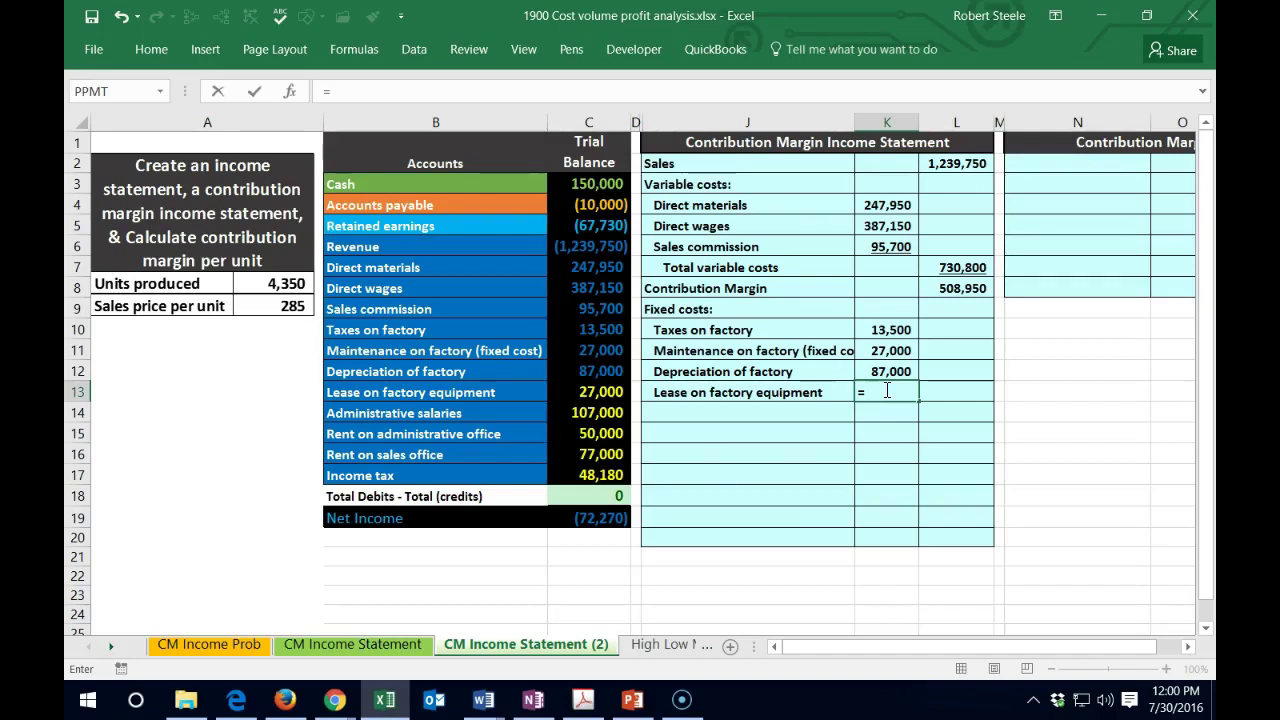
pyautogui.click(596, 393)
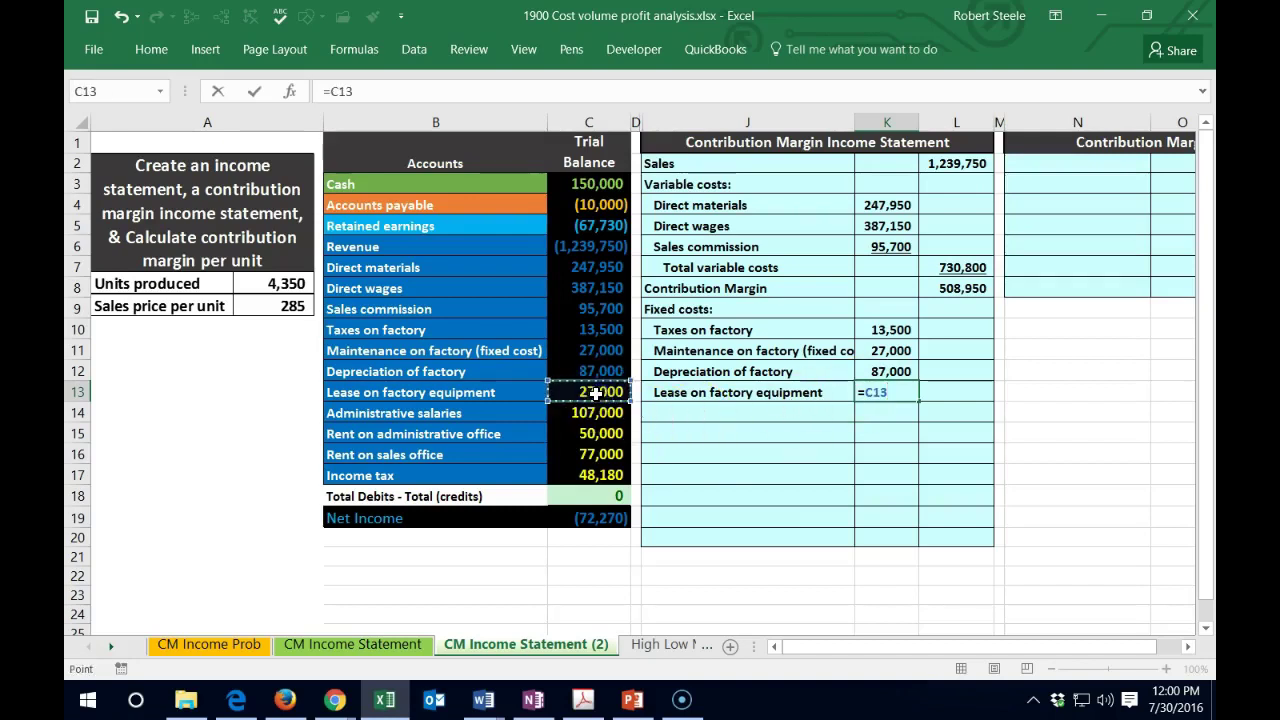
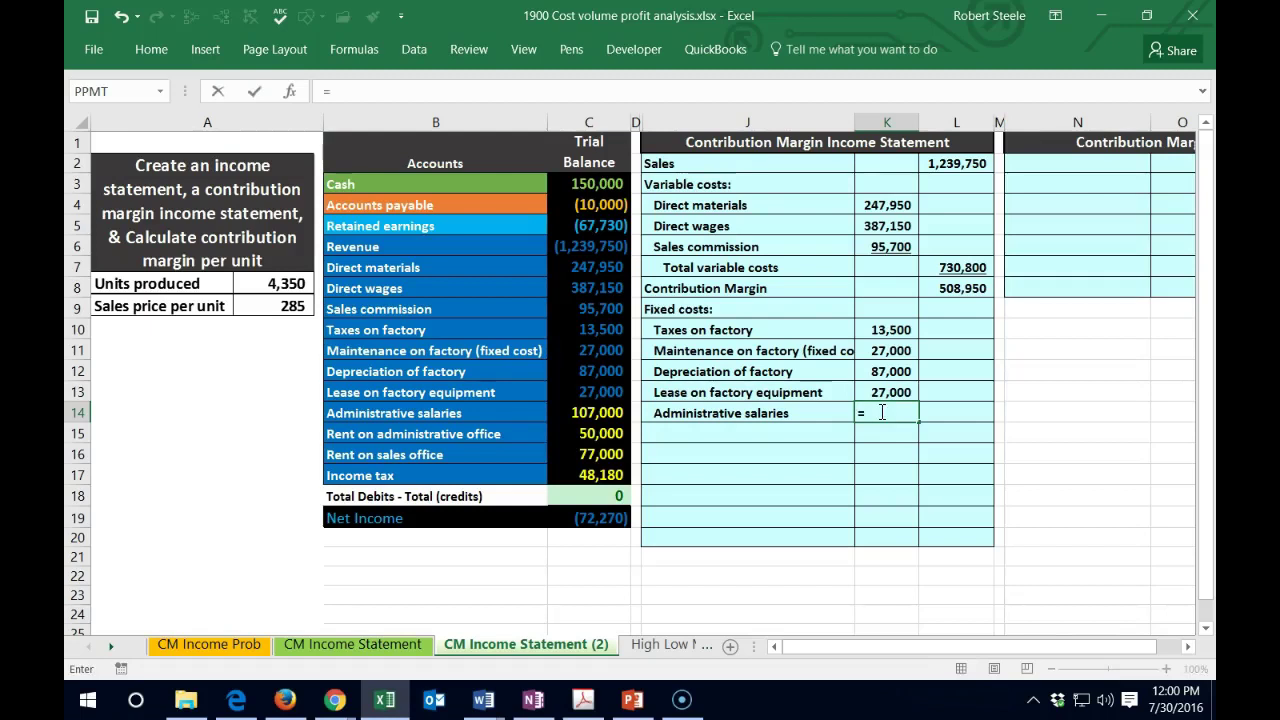
# Link K14 to the administrative salaries amount in C14 and change the C14 amount to a blue font.
pyautogui.click(604, 412)
pyautogui.press('Return')
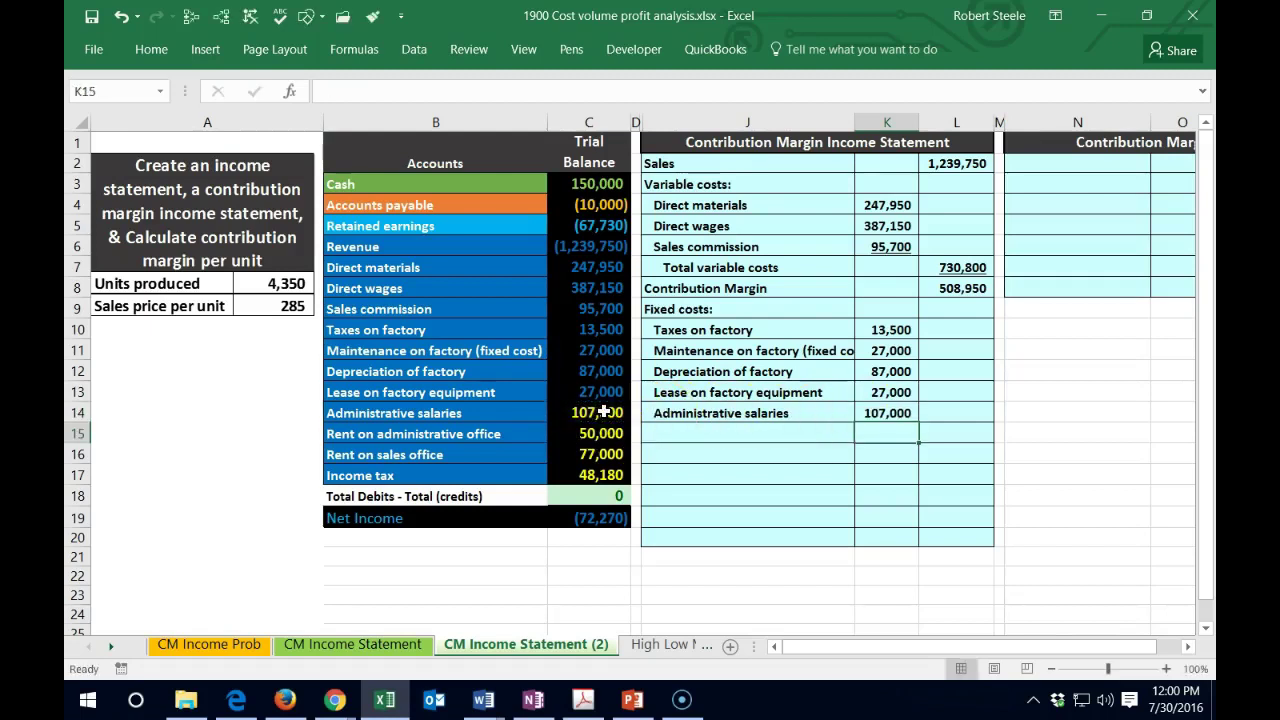
pyautogui.click(604, 412)
pyautogui.rightClick(607, 417)
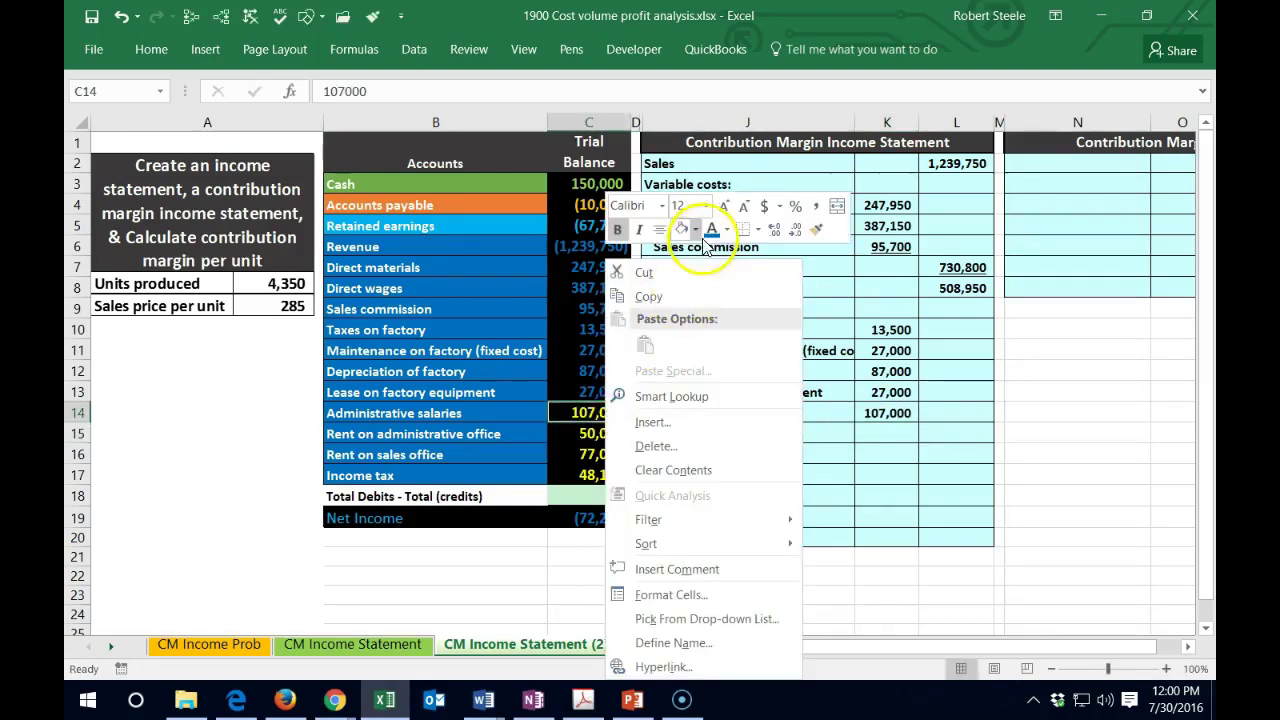
pyautogui.click(650, 296)
# Link J15 to the rent on administrative office account name in B15 and indent it one level.
pyautogui.click(742, 438)
pyautogui.click(716, 425)
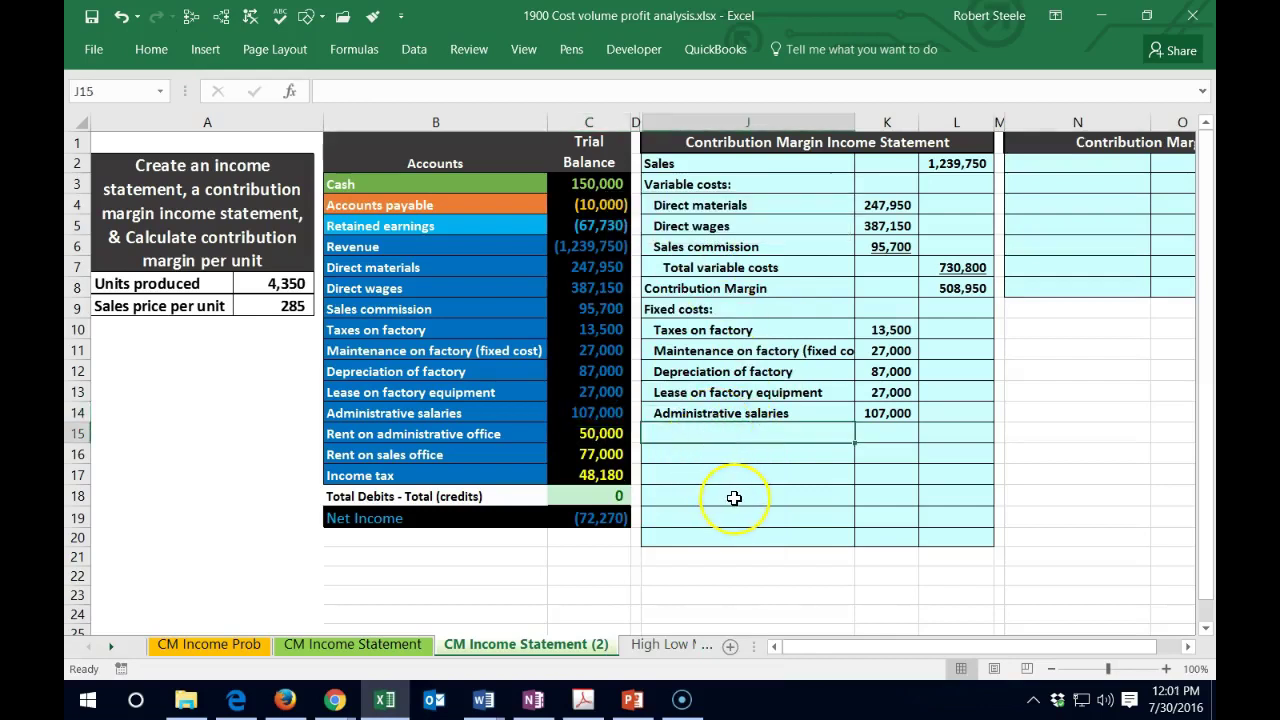
pyautogui.write('=')
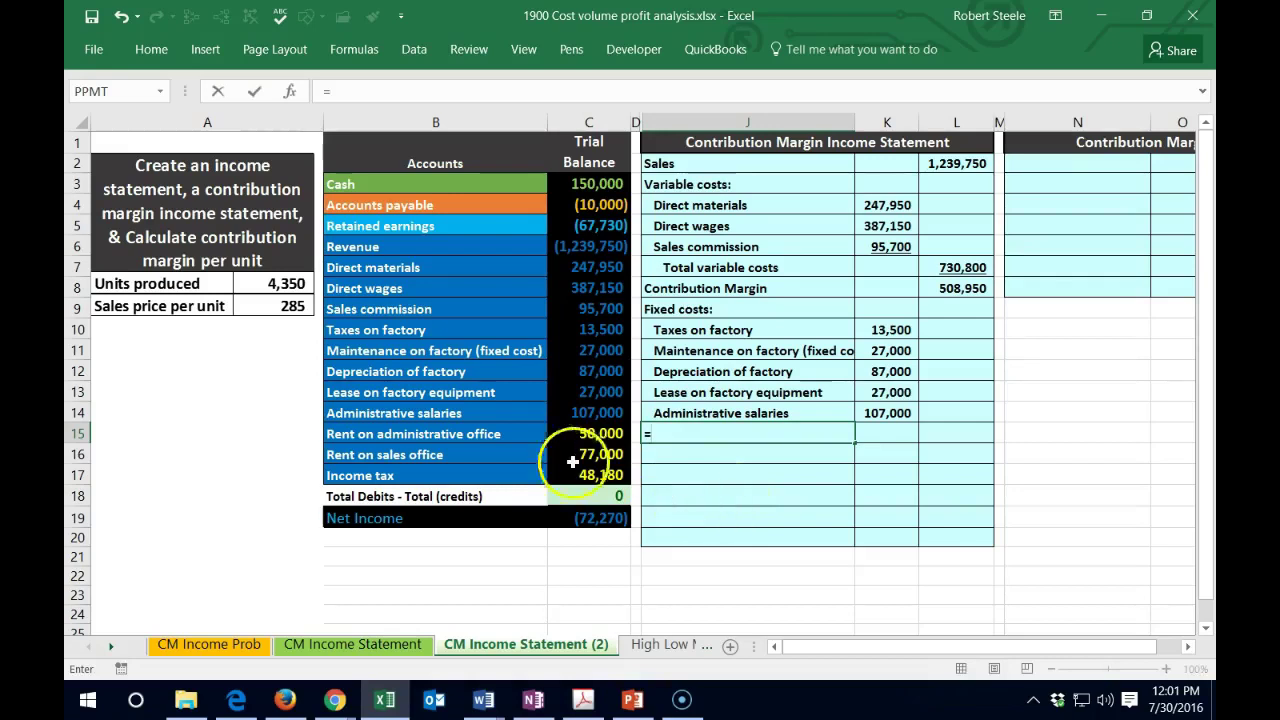
pyautogui.click(475, 433)
pyautogui.hotkey('ctrl', 'Return')
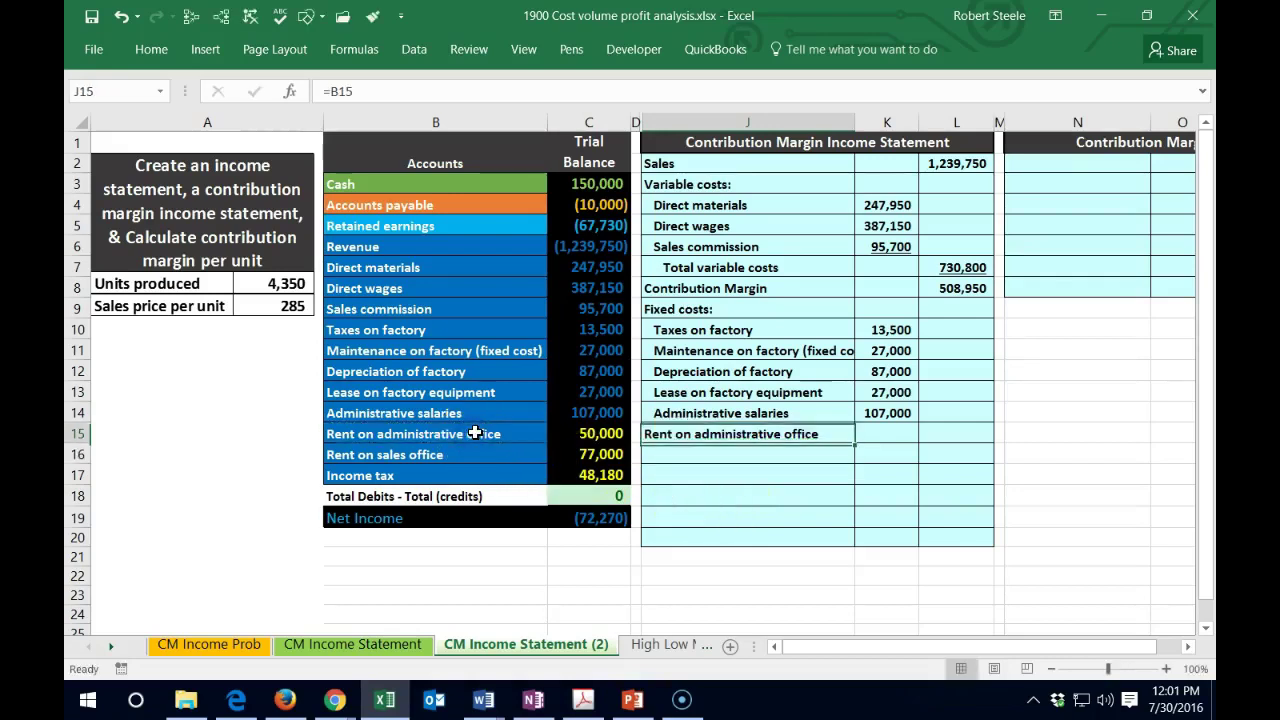
pyautogui.click(158, 47)
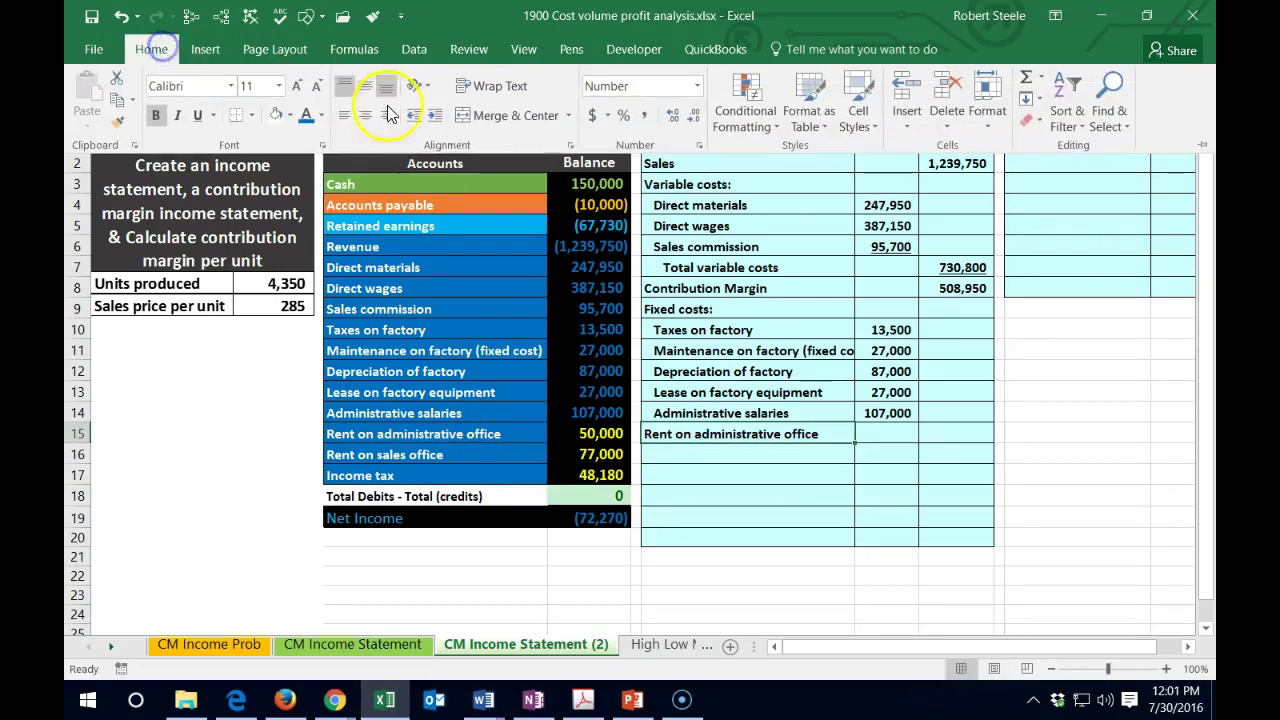
pyautogui.click(440, 115)
# Link K15 to the rent on administrative office amount in C15 and change the C15 amount to a blue font.
pyautogui.click(889, 440)
pyautogui.click(891, 430)
pyautogui.write('=')
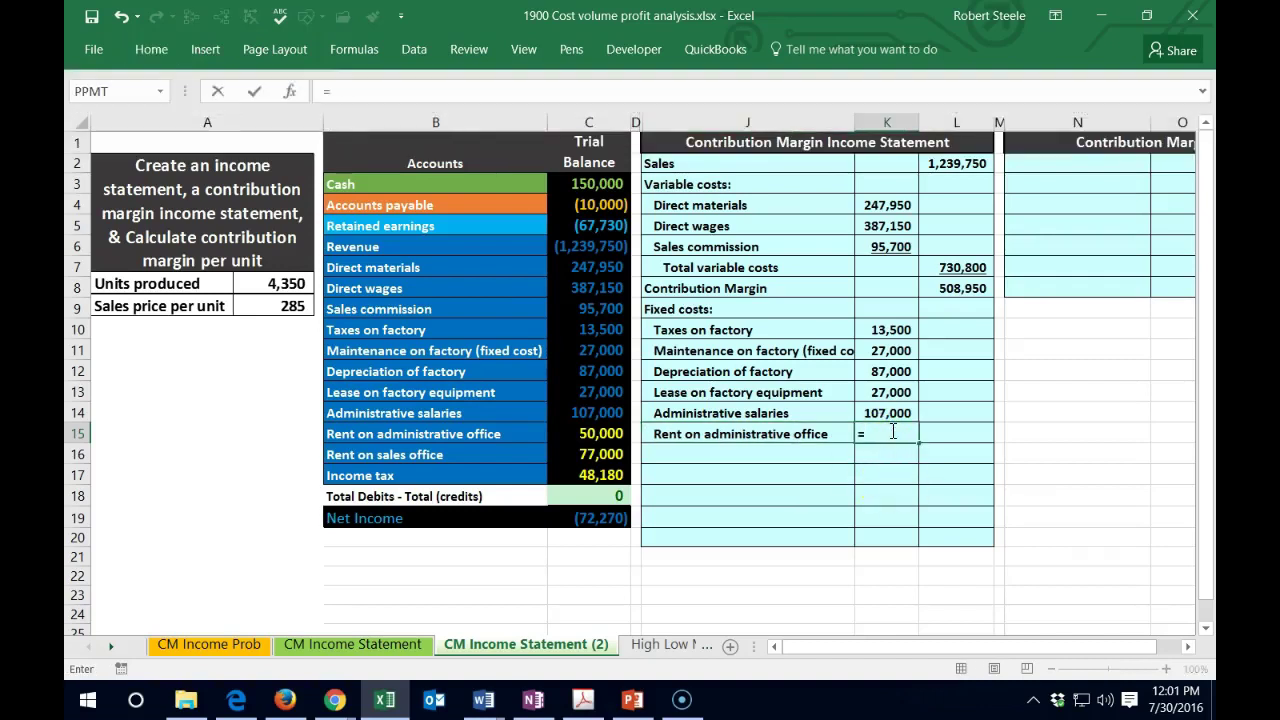
pyautogui.click(600, 434)
pyautogui.press('Return')
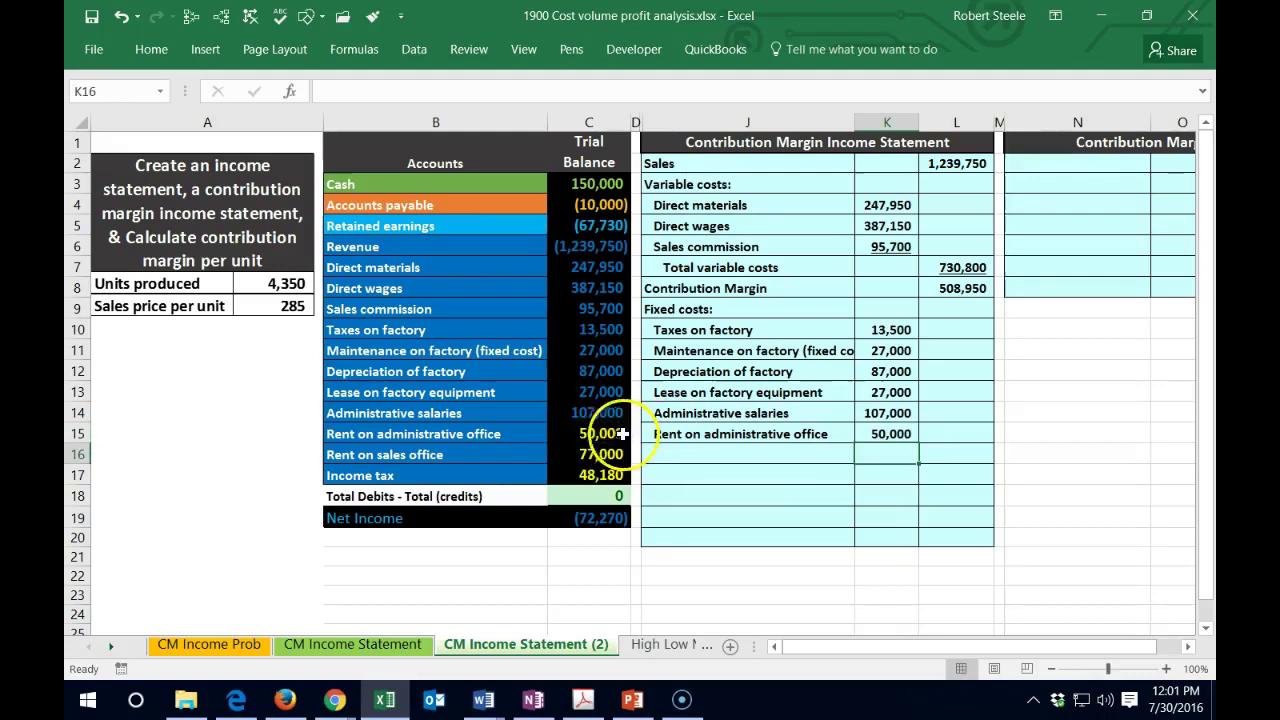
pyautogui.rightClick(622, 434)
pyautogui.press('Escape')
# Link J16 to the rent on sales office account name in B16 and indent it one level.
pyautogui.click(703, 410)
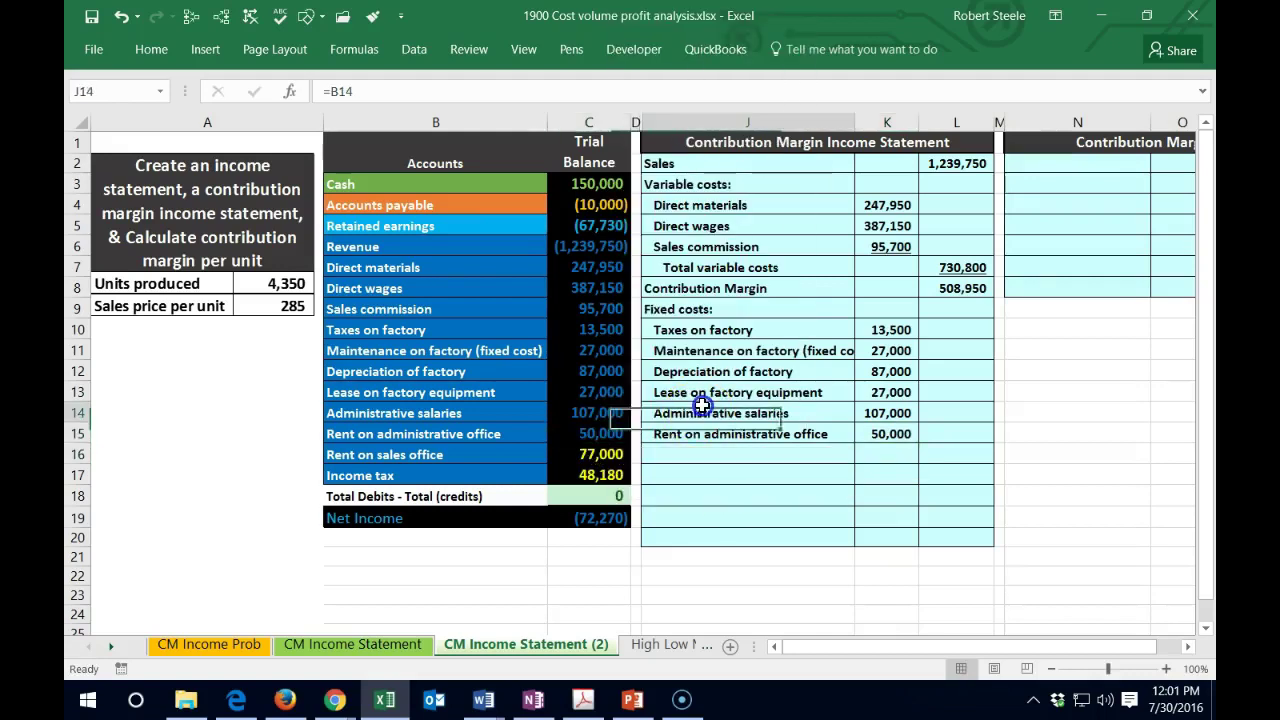
pyautogui.click(686, 454)
pyautogui.write('=')
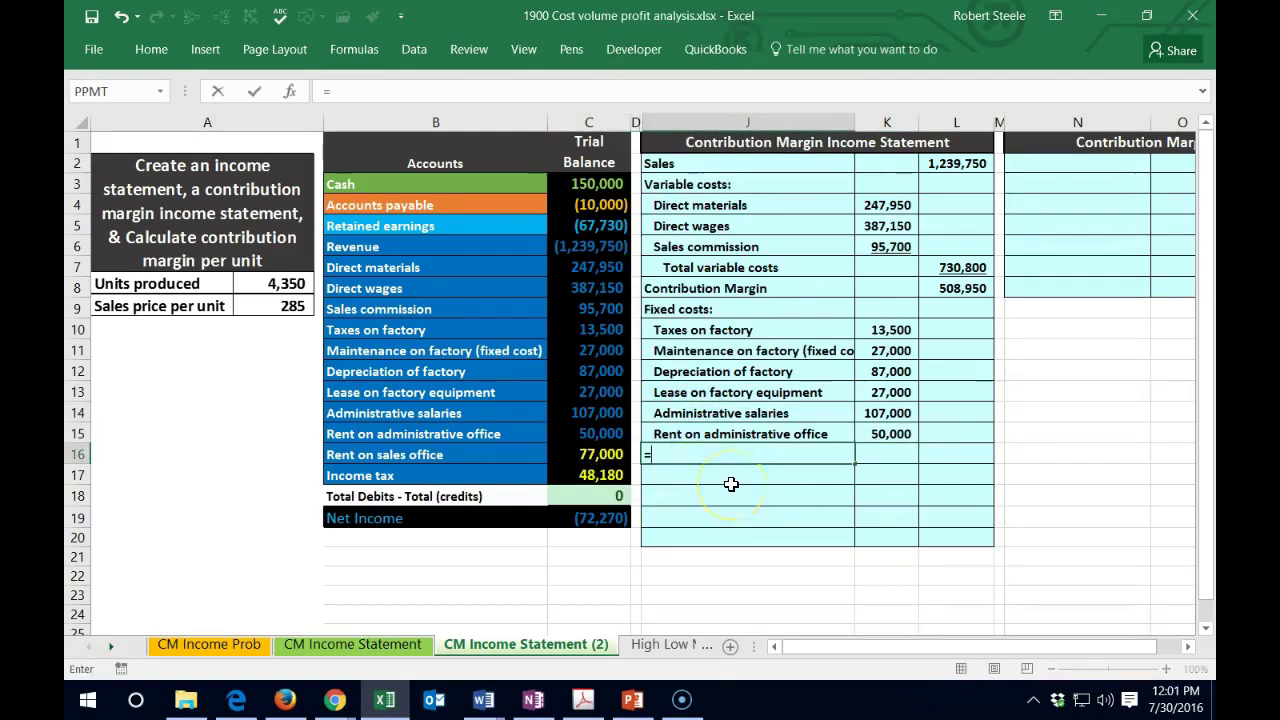
pyautogui.click(390, 454)
pyautogui.press('Return')
pyautogui.press('Up')
pyautogui.click(152, 50)
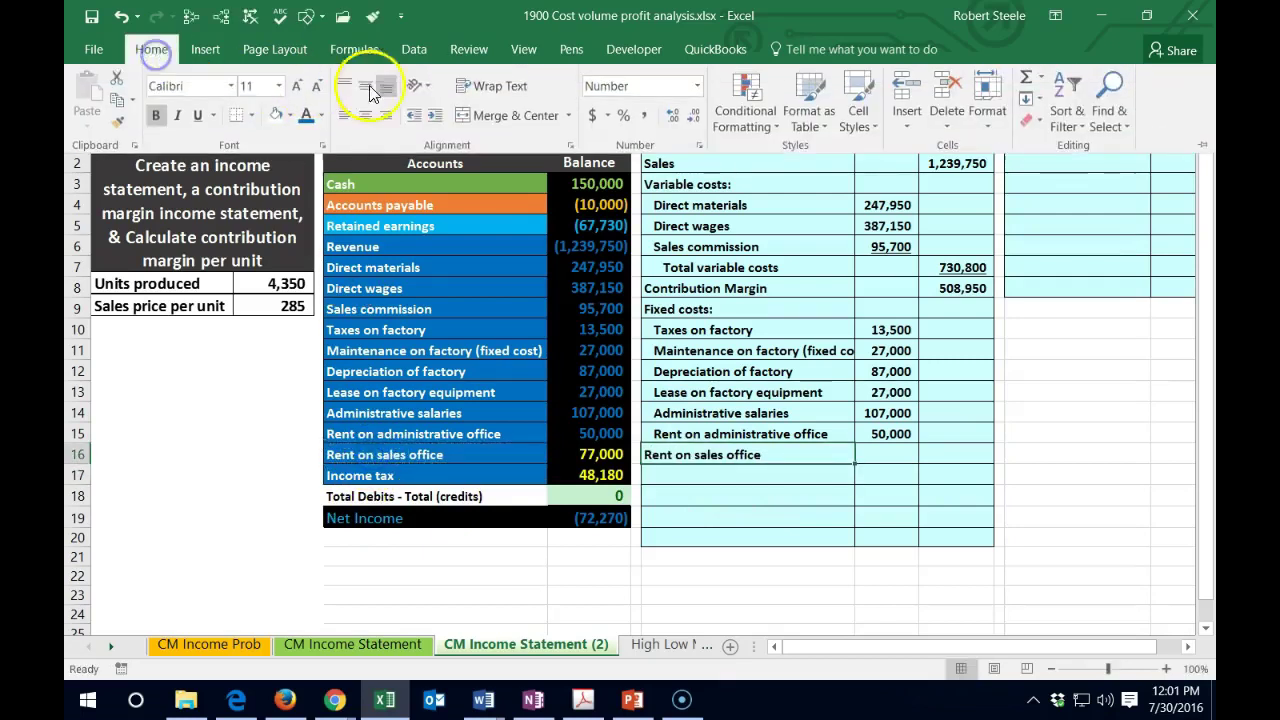
# Link K16 to the rent on sales office amount in C16 and underline K16.
pyautogui.click(886, 454)
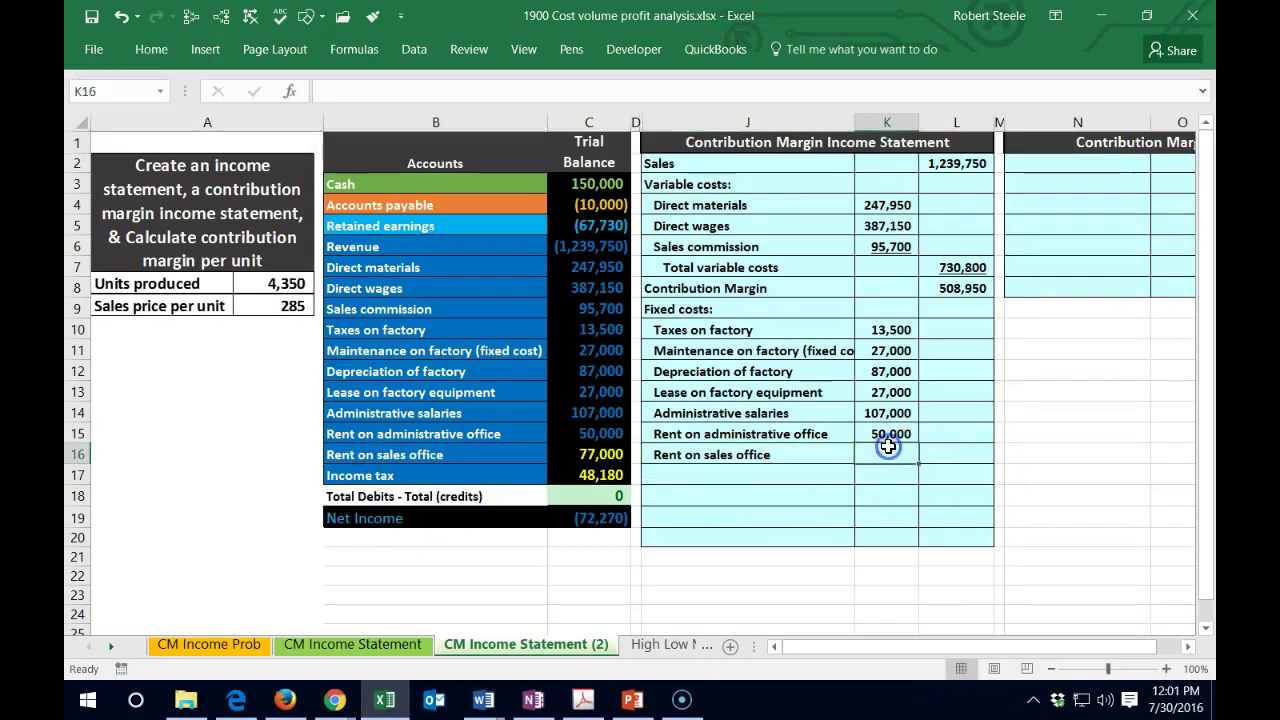
pyautogui.write('=')
pyautogui.click(597, 454)
pyautogui.press('Return')
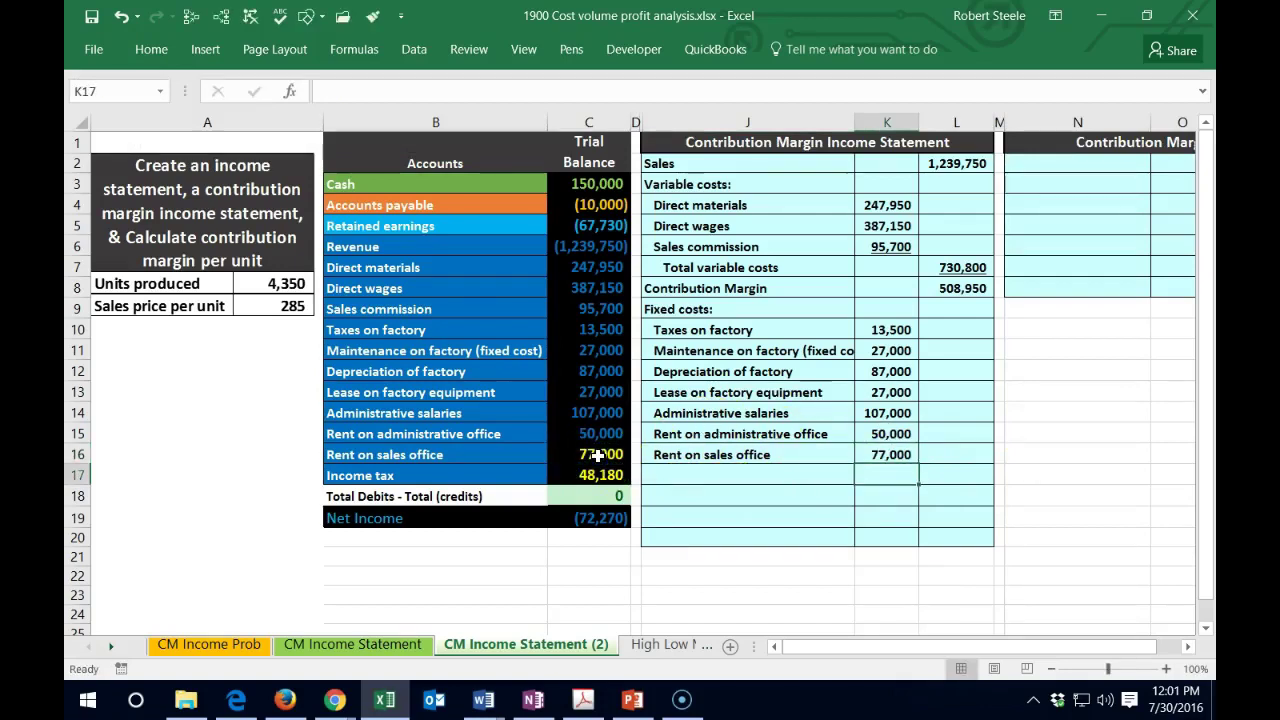
pyautogui.press('Up')
pyautogui.click(166, 56)
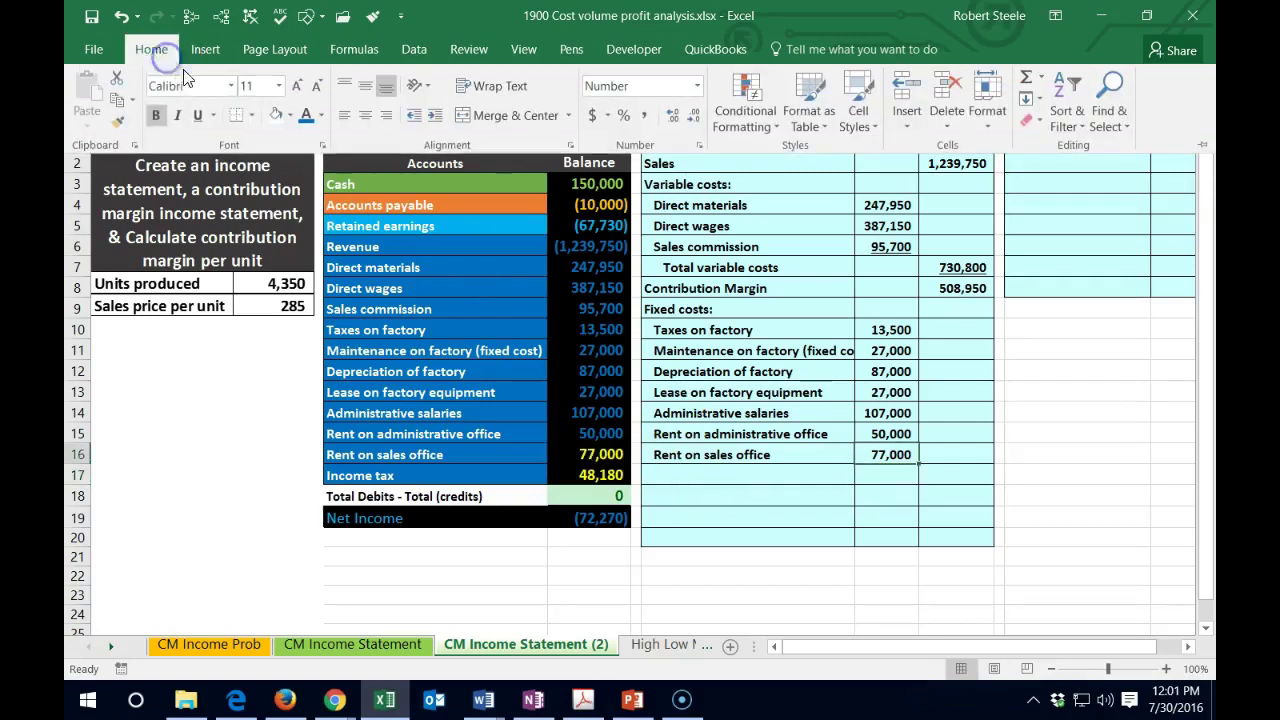
# Enter the label "Total fixed costs" in J17 and indent it two levels.
pyautogui.click(705, 475)
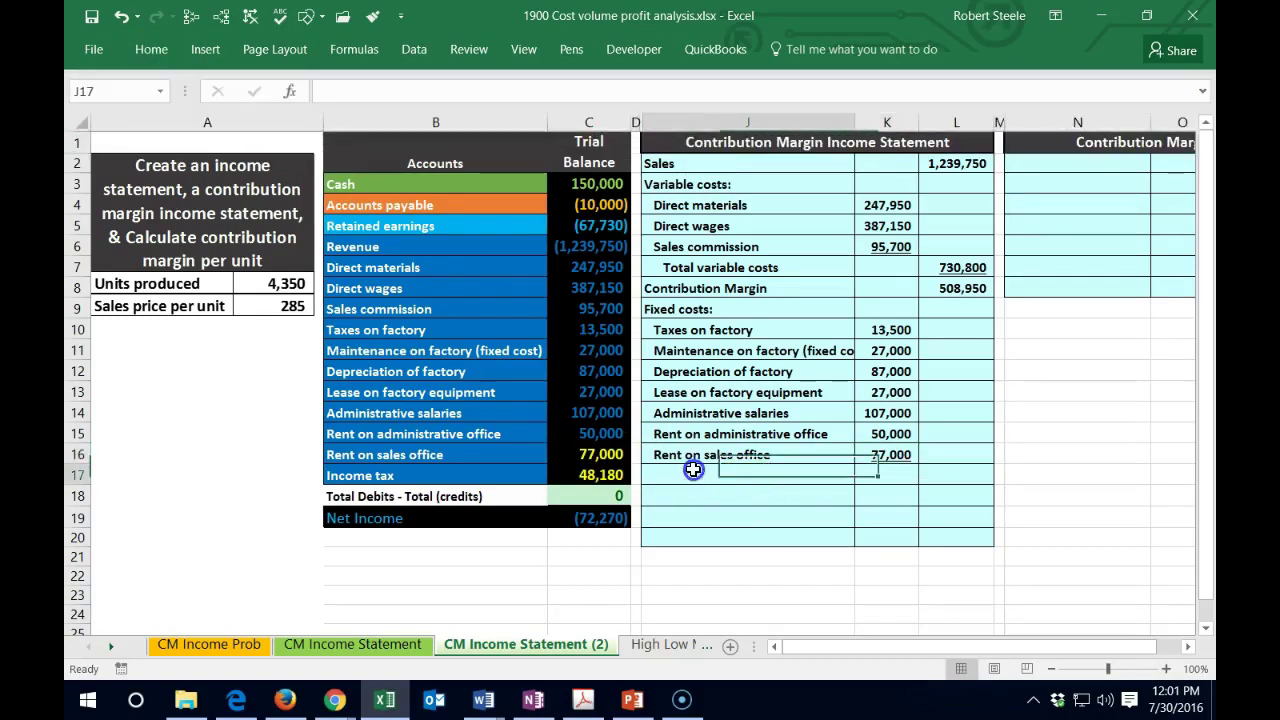
pyautogui.write('T')
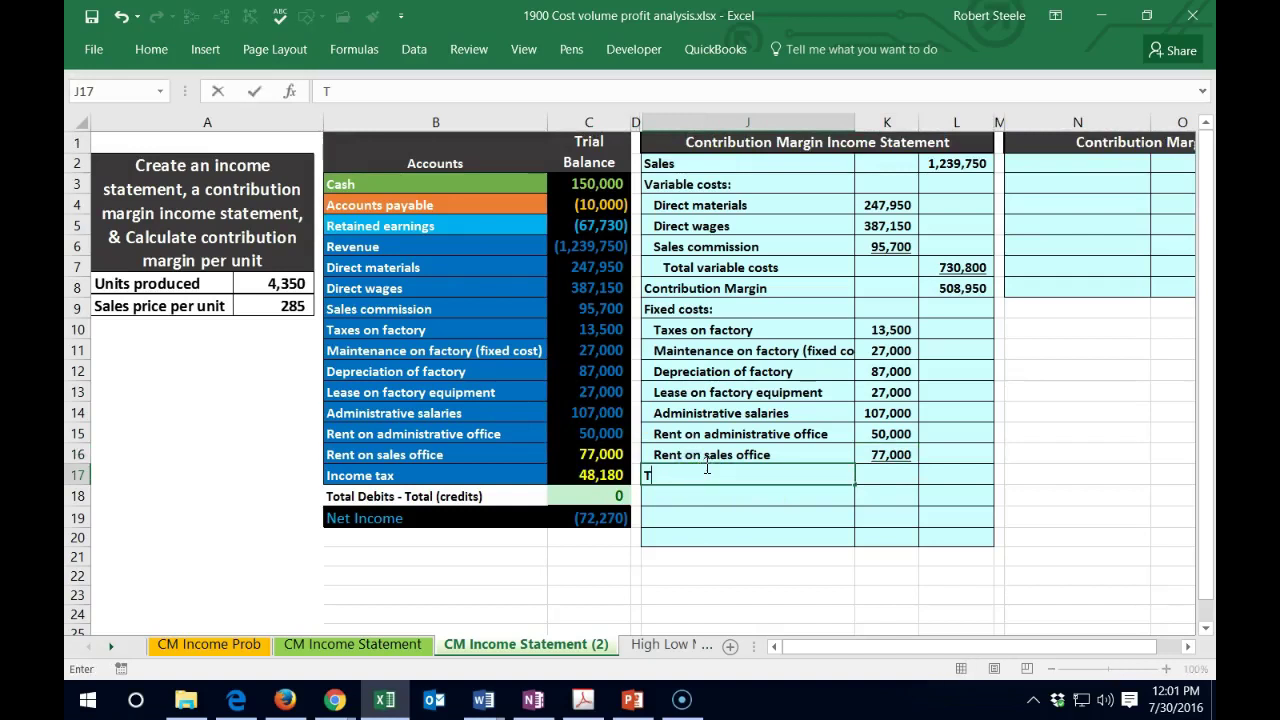
pyautogui.write('otal')
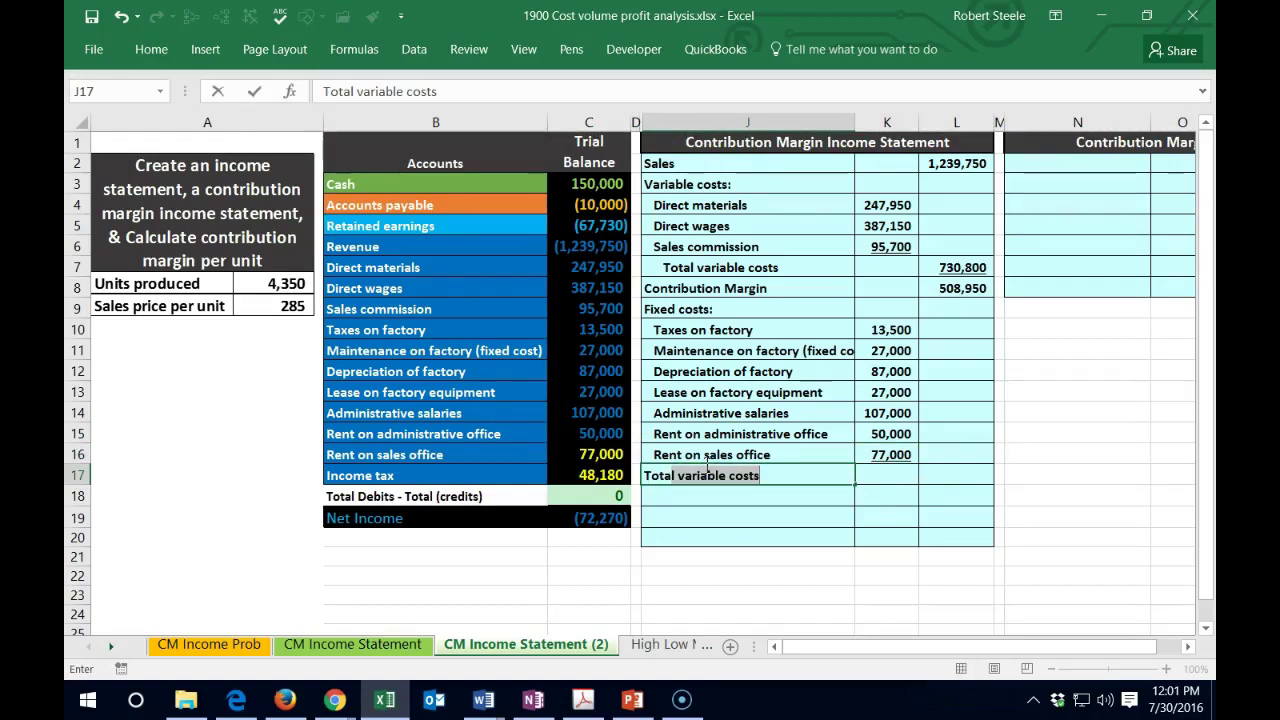
pyautogui.write(' fixed co')
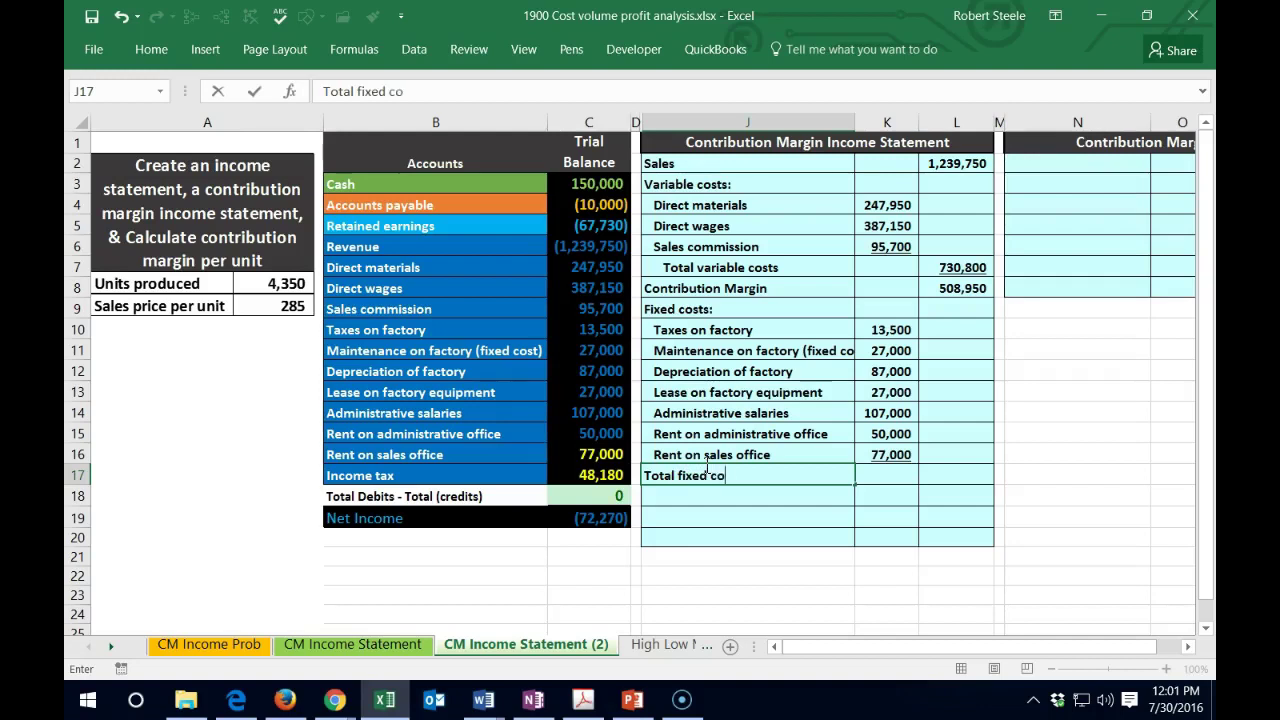
pyautogui.write('sts')
pyautogui.press('Return')
pyautogui.press('Up')
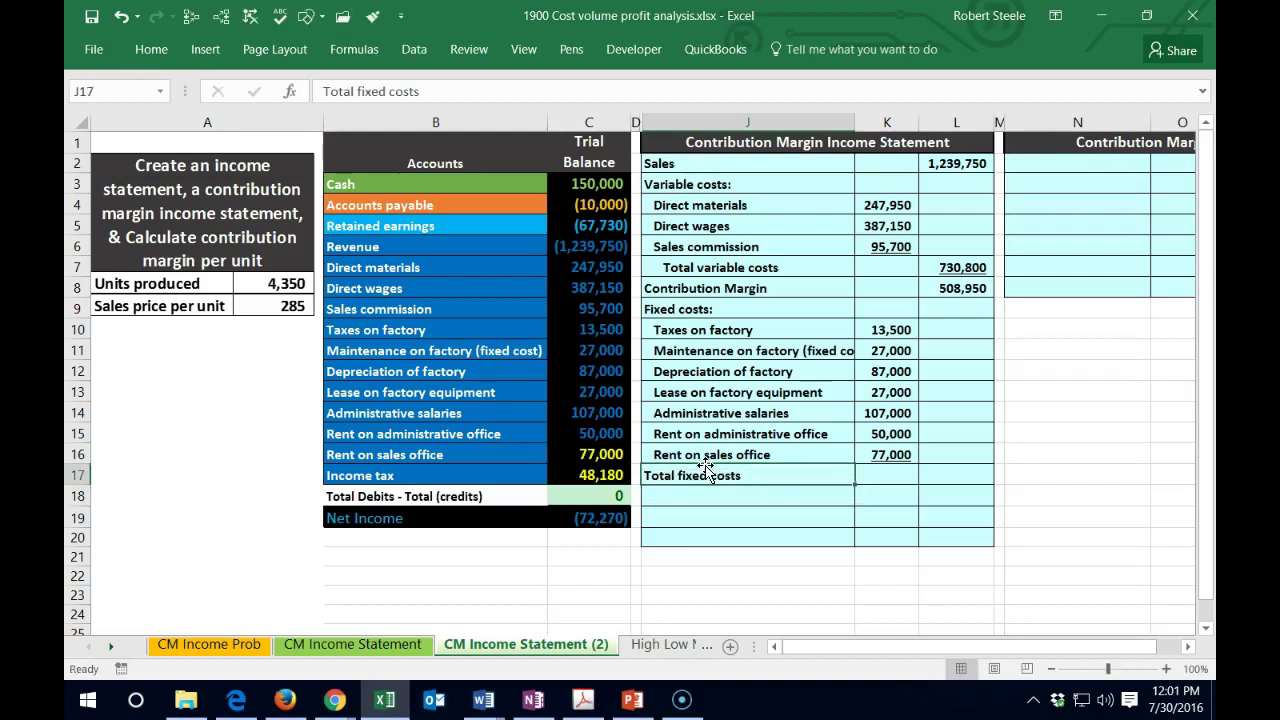
pyautogui.click(143, 49)
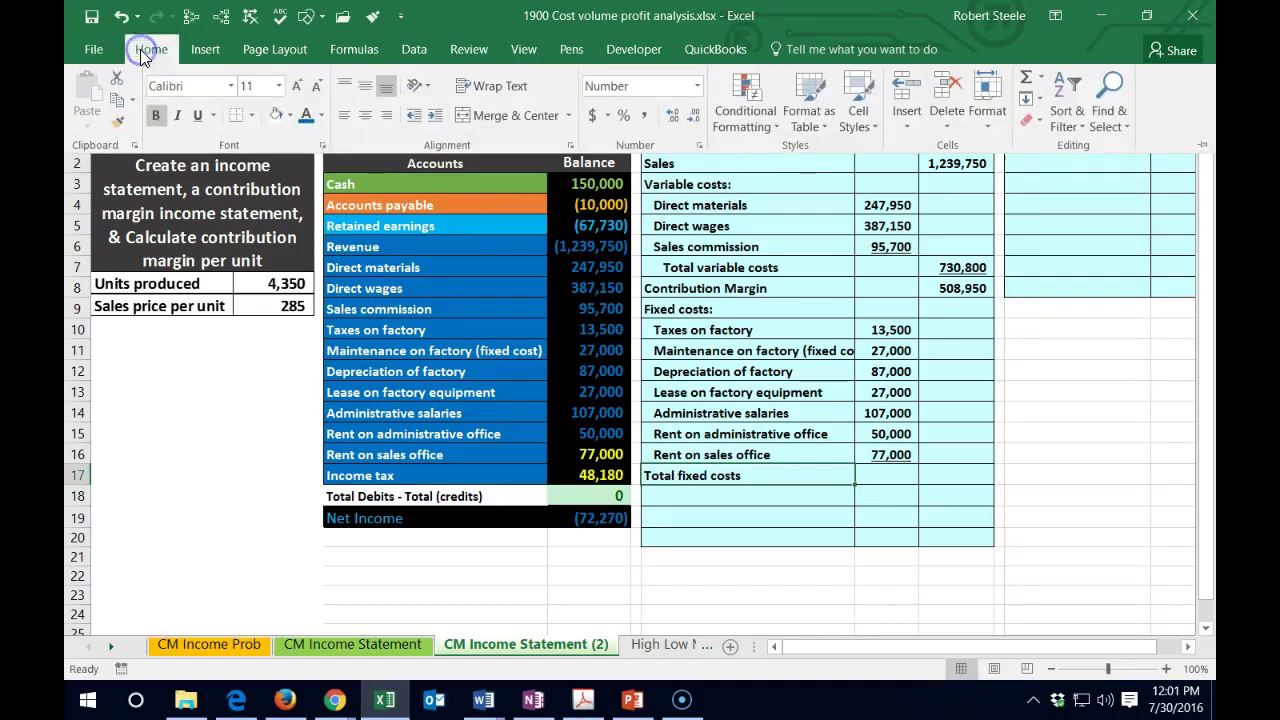
pyautogui.click(435, 116)
pyautogui.click(435, 116)
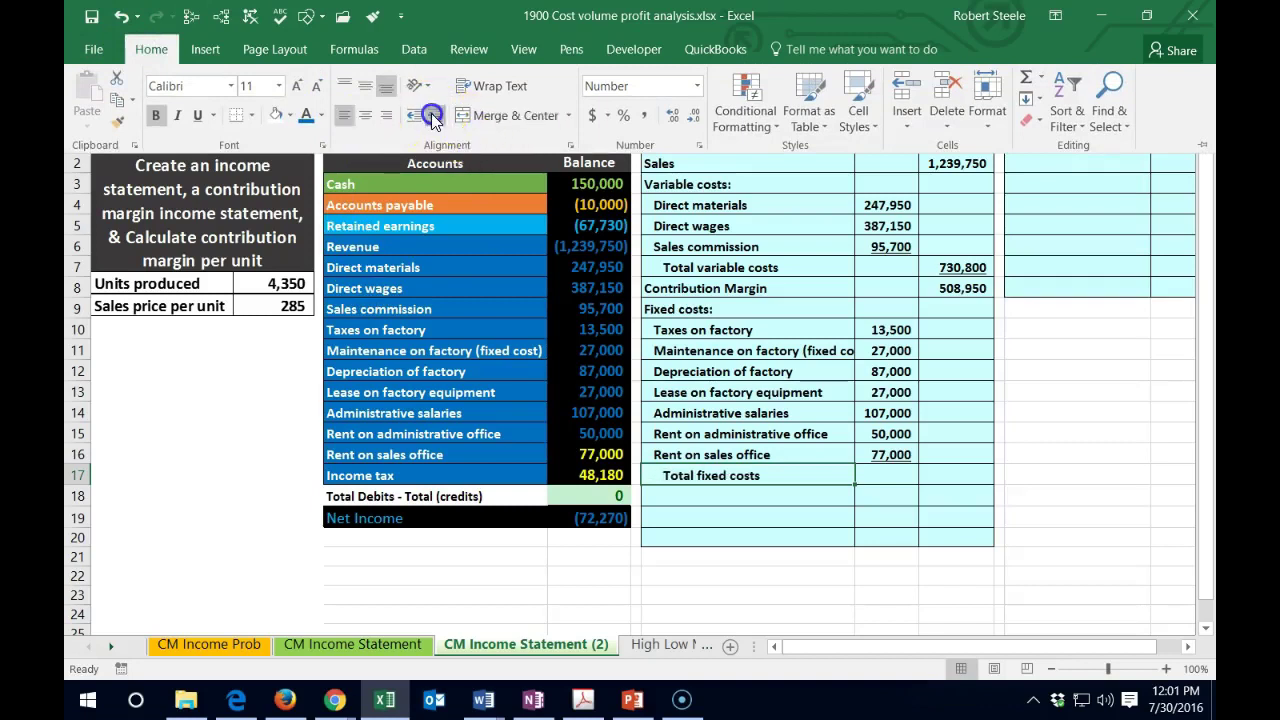
# Total the fixed costs in L17 with a SUM formula over K10:K16.
pyautogui.click(960, 466)
pyautogui.click(960, 467)
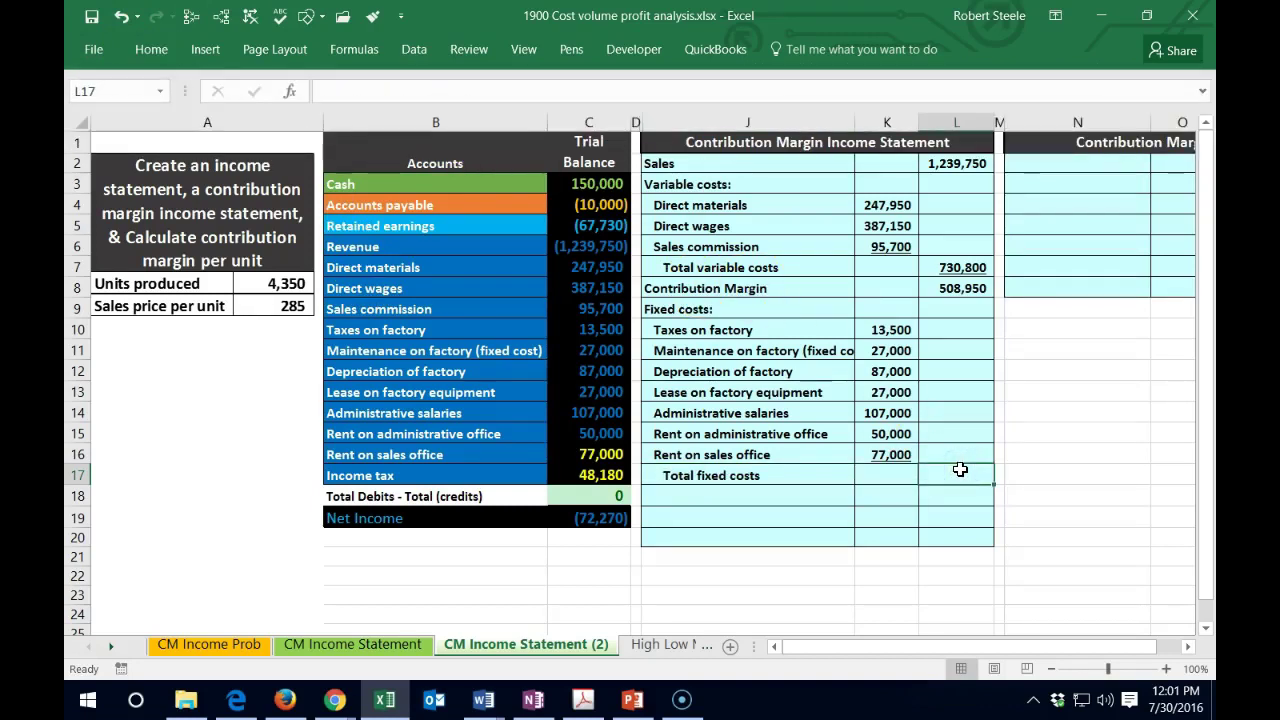
pyautogui.write('=sum(')
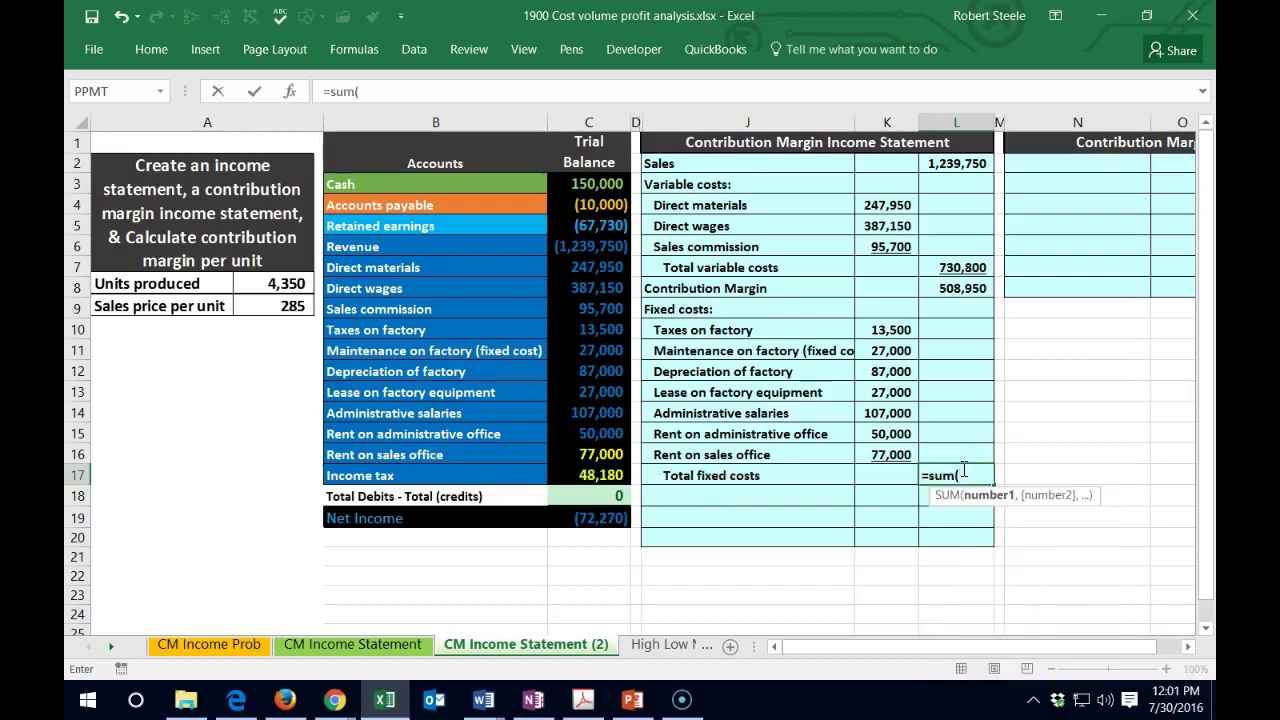
pyautogui.moveTo(903, 330); pyautogui.dragTo(895, 446)
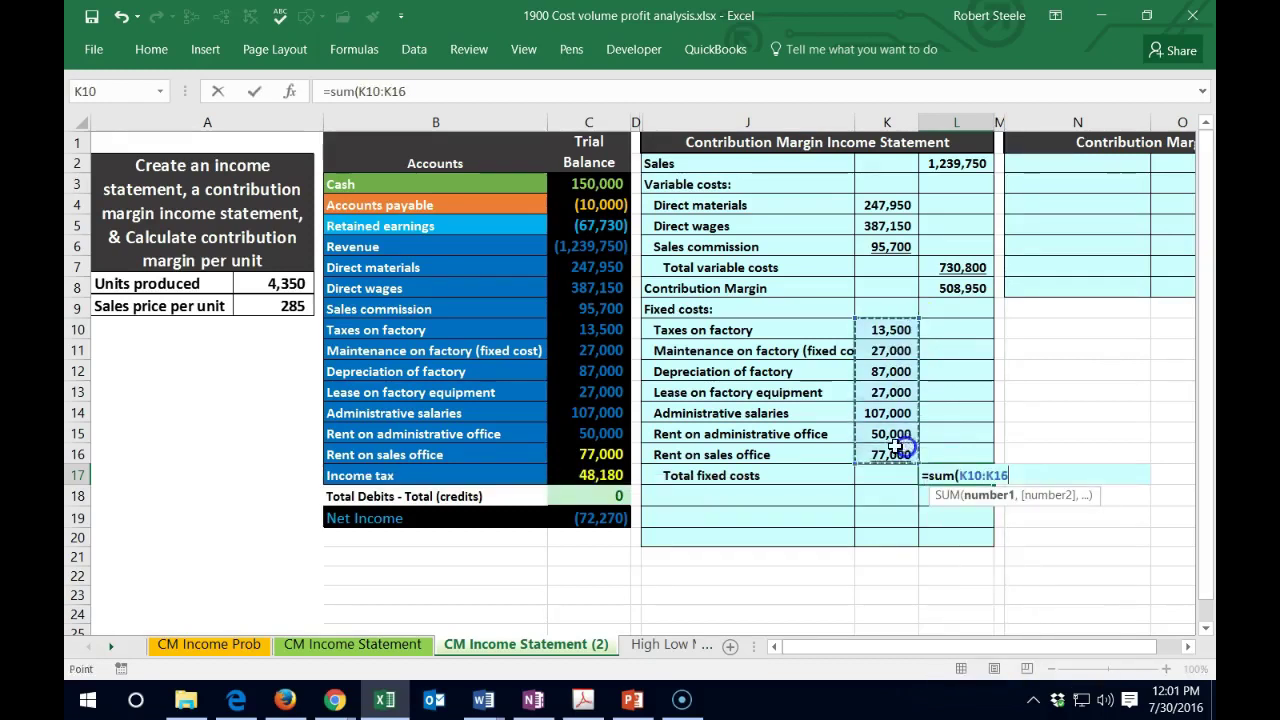
pyautogui.press('Return')
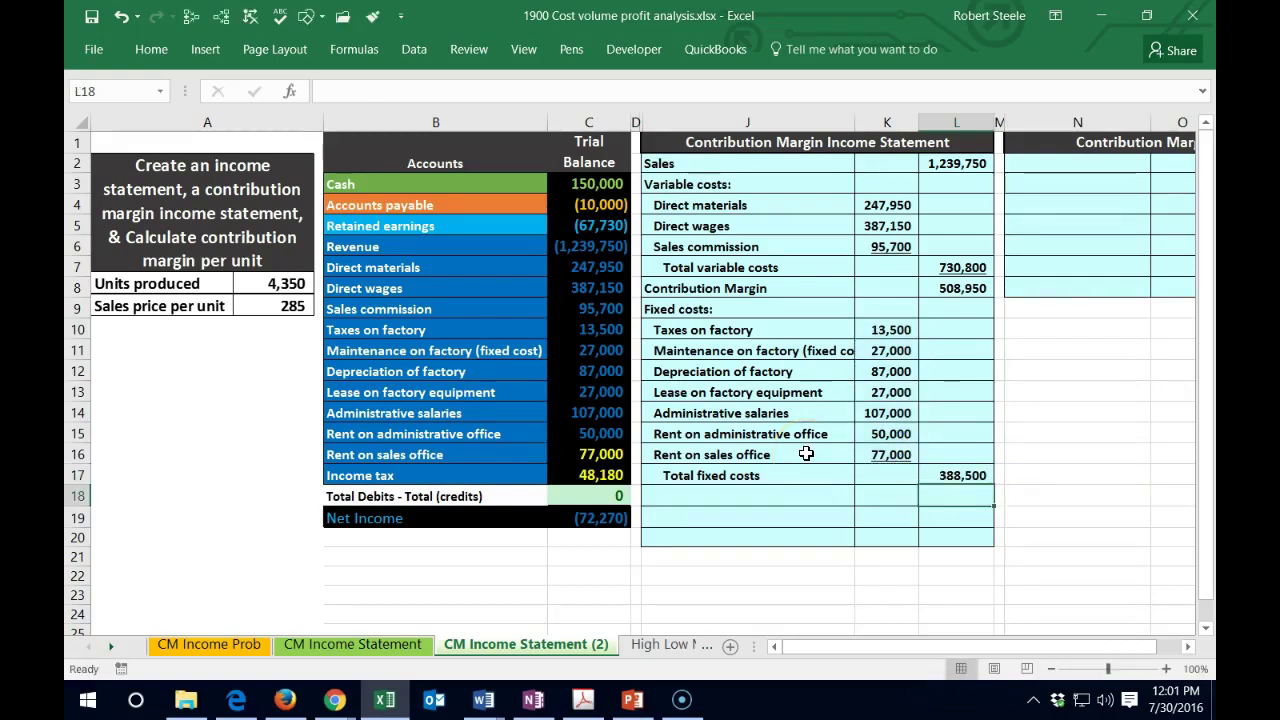
# Change the font colour of the rent on sales office amount in C16 to the blue used by the amounts above it.
pyautogui.rightClick(612, 455)
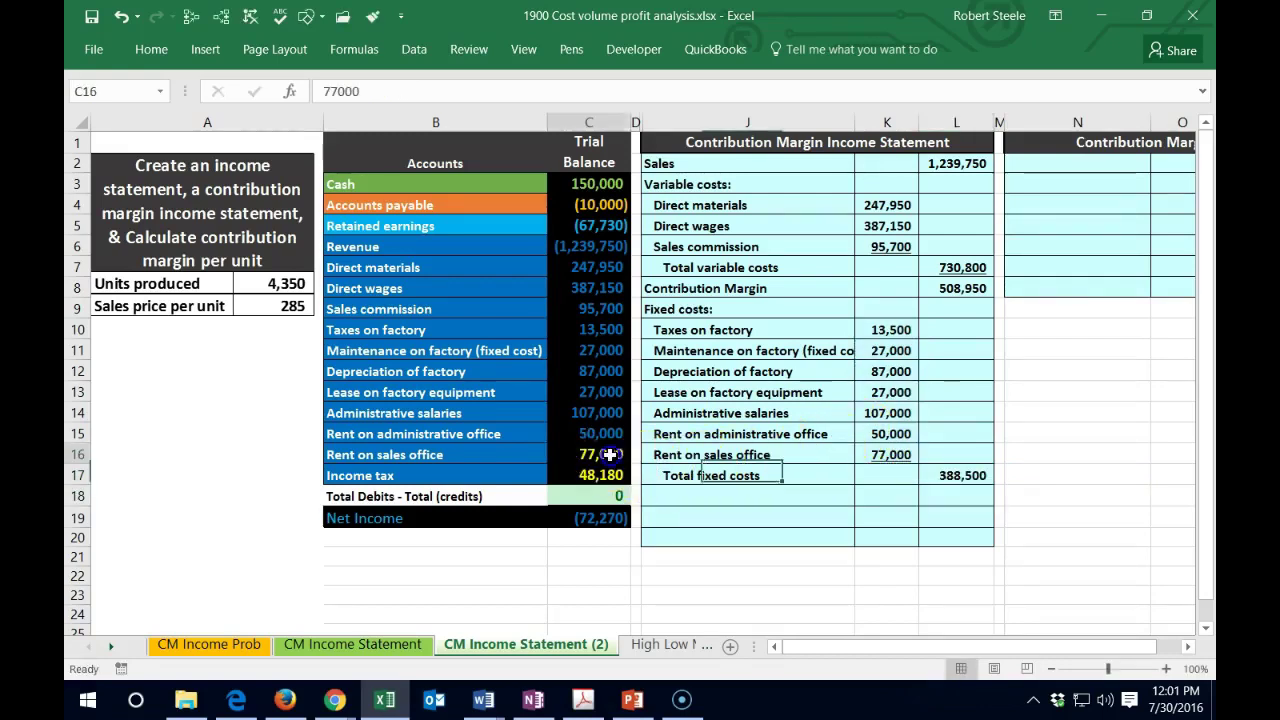
pyautogui.click(716, 570)
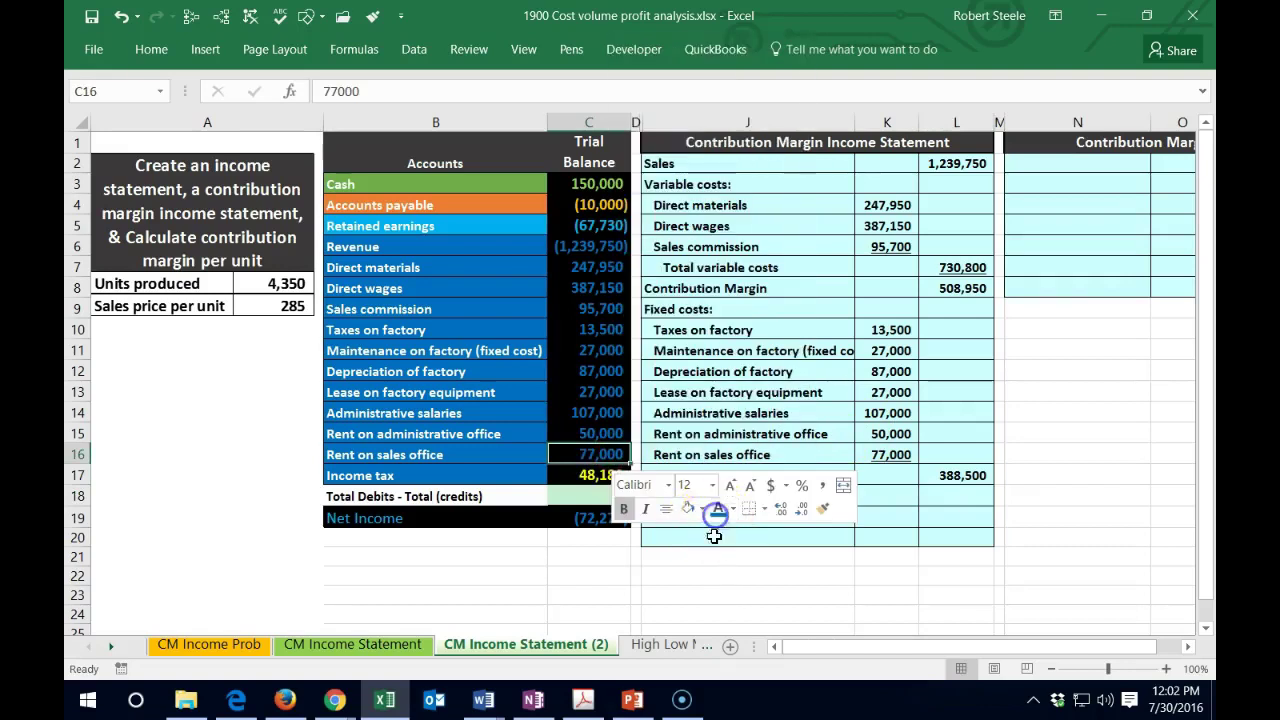
pyautogui.click(723, 590)
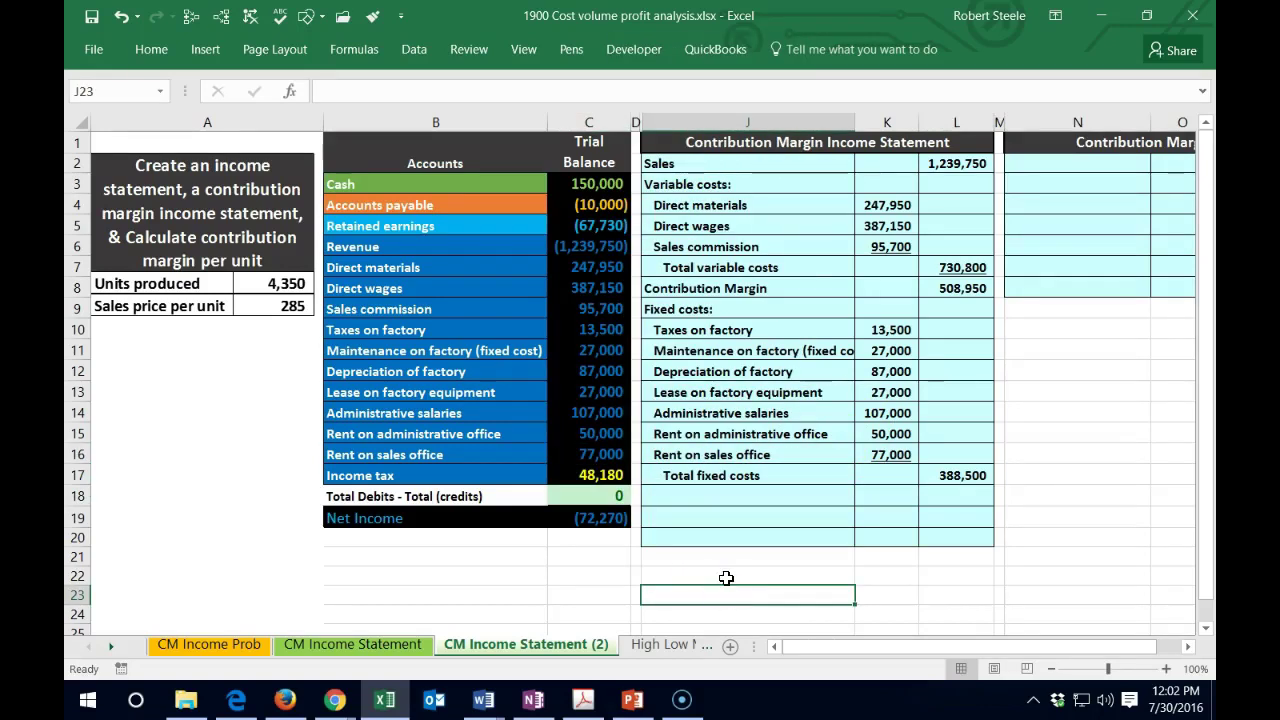
# Enter the label "Income before income tax" in J18.
pyautogui.click(726, 523)
pyautogui.click(694, 493)
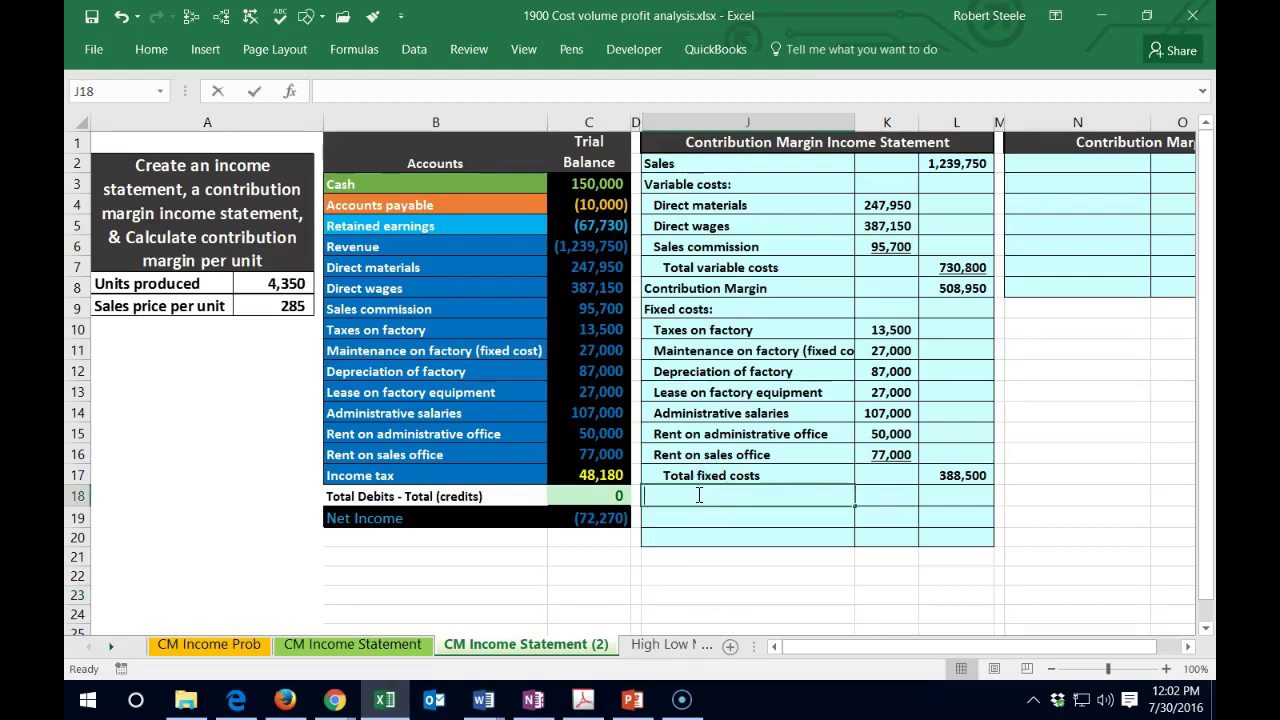
pyautogui.write('Income before in')
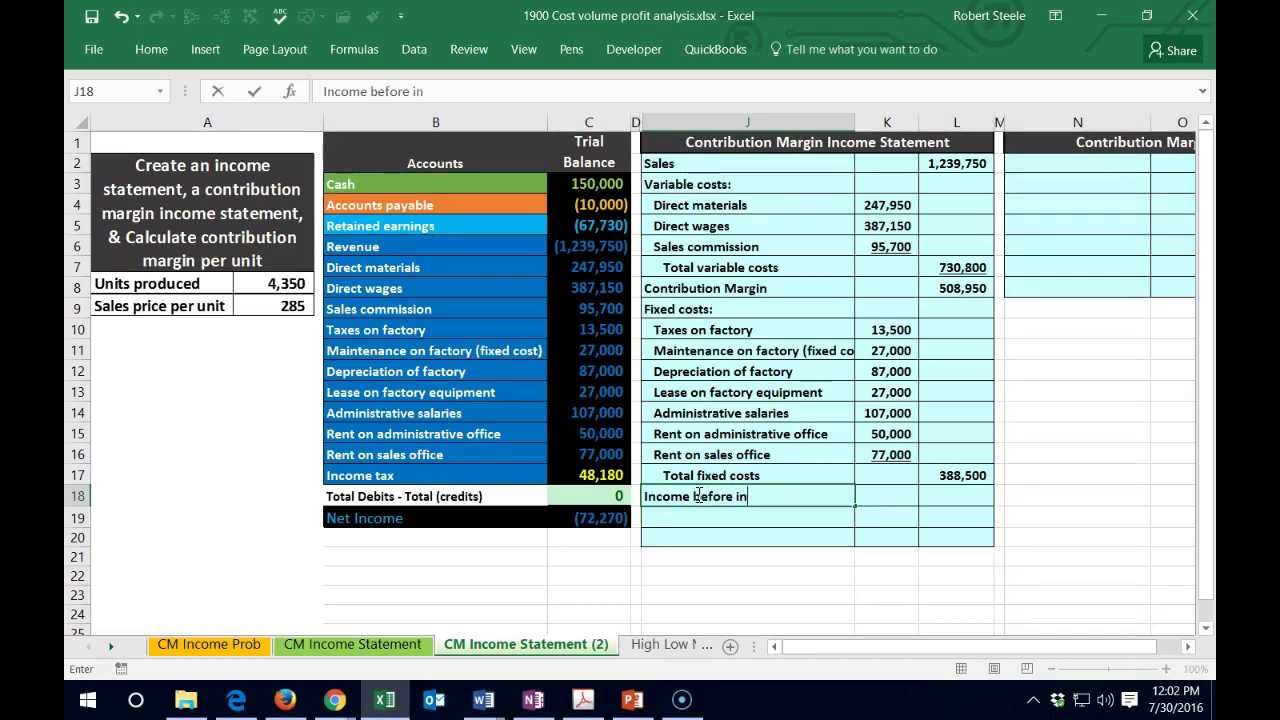
pyautogui.write('come tax')
pyautogui.press('Tab')
# Calculate income before income tax in L18 by subtracting total fixed costs from the contribution margin with the formula =L8-L17.
pyautogui.press('Tab')
pyautogui.write('=')
pyautogui.click(934, 287)
pyautogui.write('-')
pyautogui.click(985, 476)
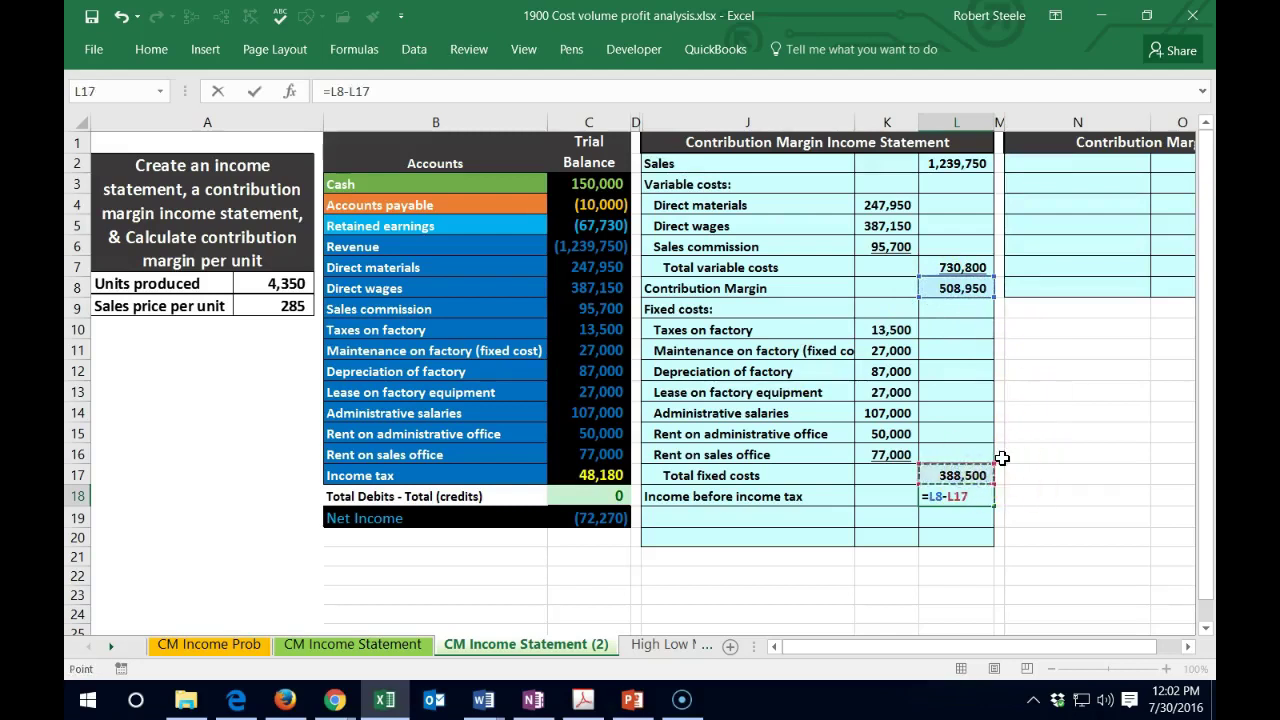
pyautogui.press('Return')
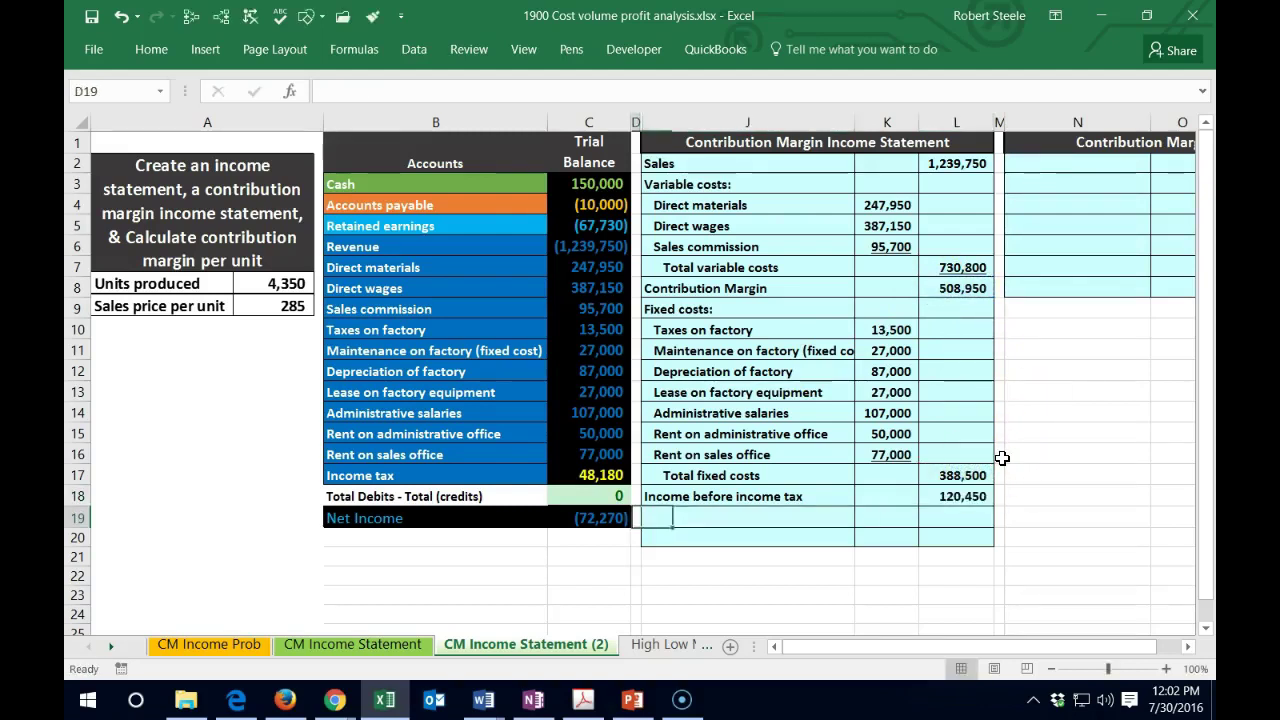
# Link J19 to the income tax account name in B17.
pyautogui.write('+')
pyautogui.press('Left')
pyautogui.press('Left')
pyautogui.press('Left')
pyautogui.press('Up')
pyautogui.press('Up')
pyautogui.press('Return')
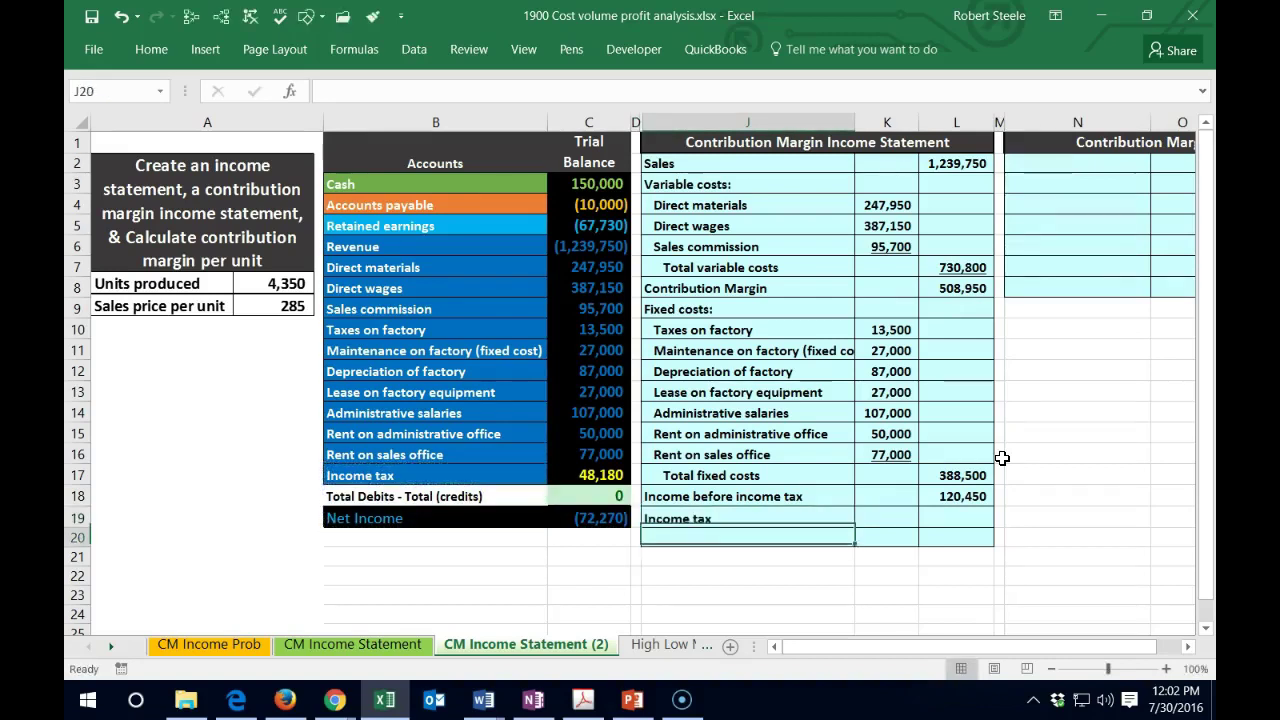
# Underline the income before income tax amount in L18.
pyautogui.press('Right')
pyautogui.press('Right')
pyautogui.press('Up')
pyautogui.press('Up')
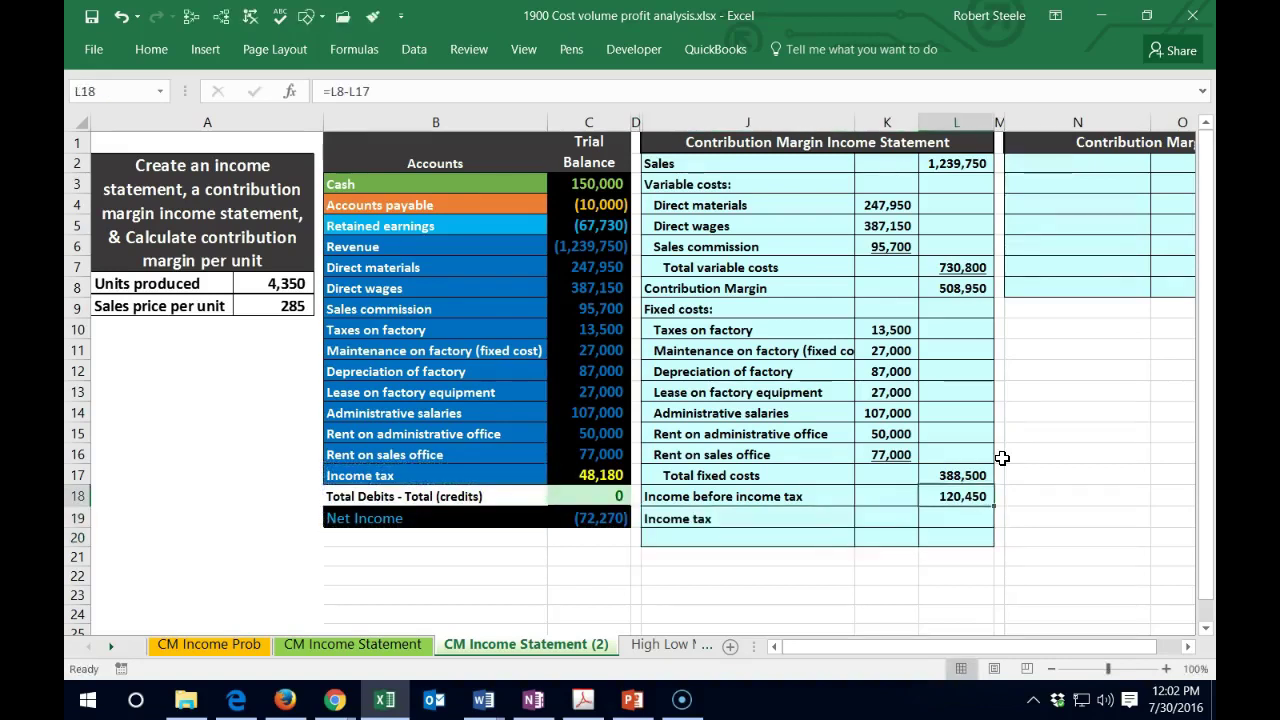
pyautogui.click(153, 50)
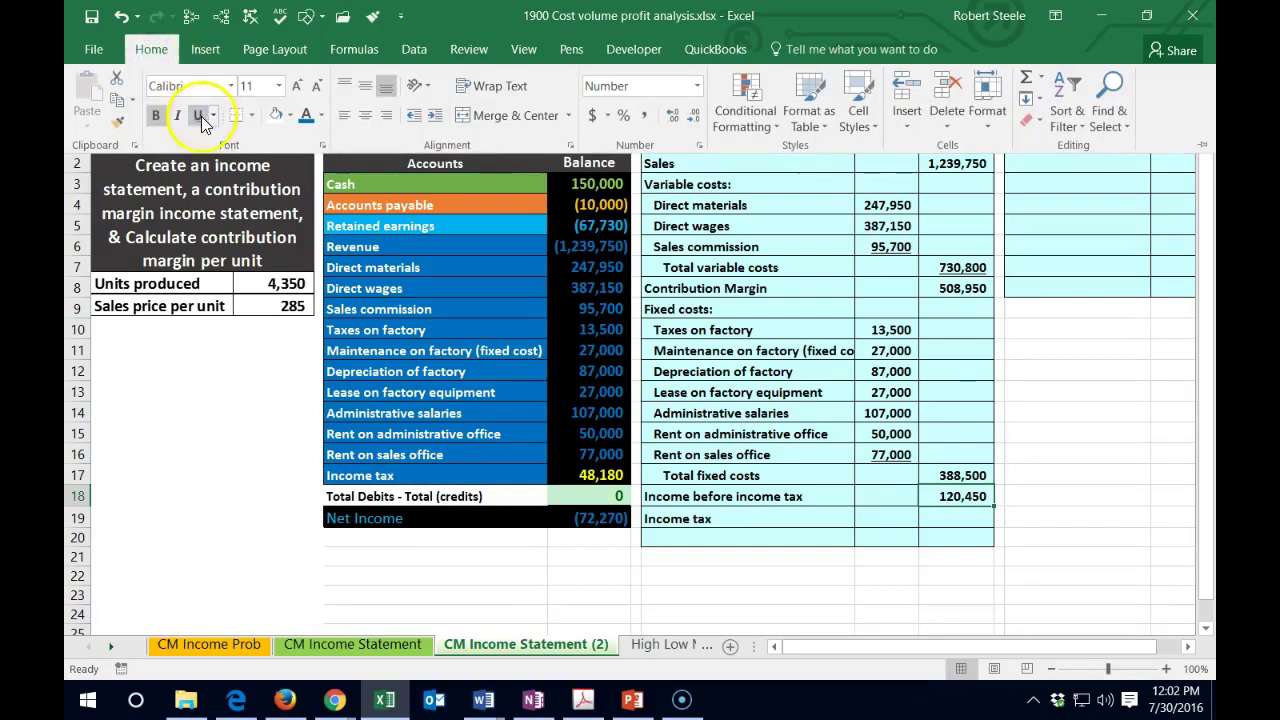
pyautogui.click(886, 500)
# Link L19 to the income tax amount in C17 of the trial balance.
pyautogui.click(942, 514)
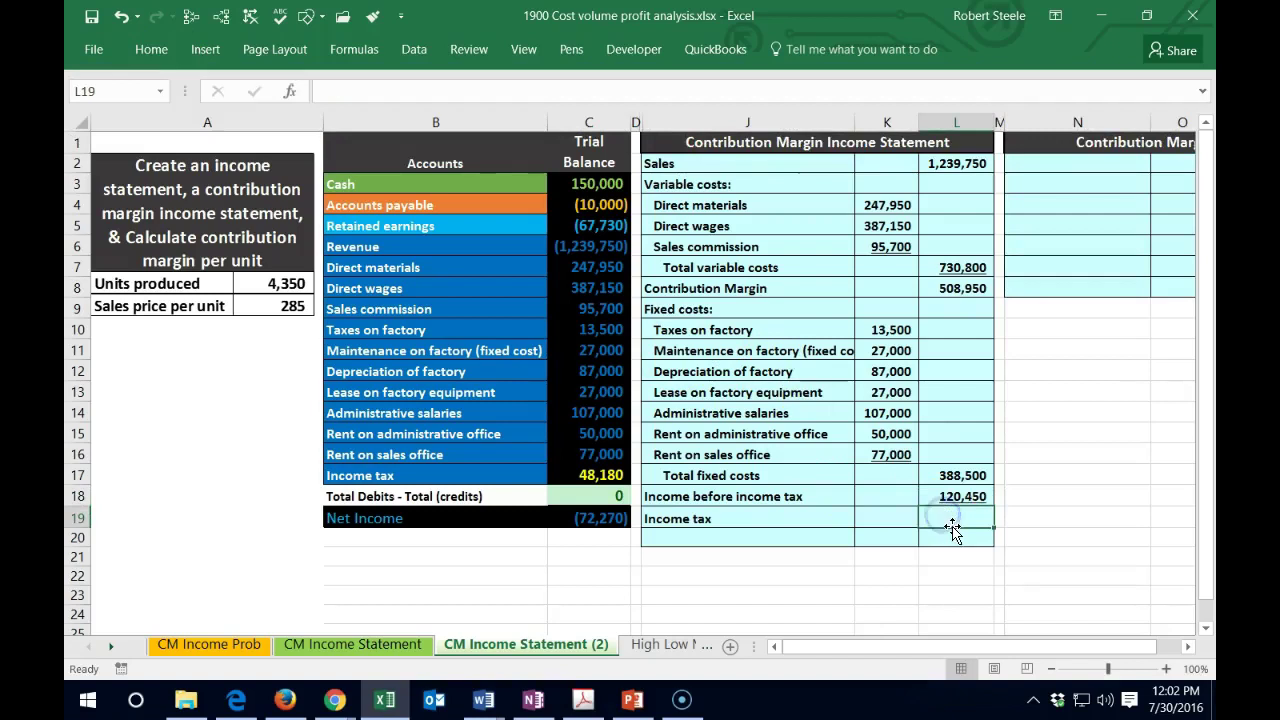
pyautogui.write('=')
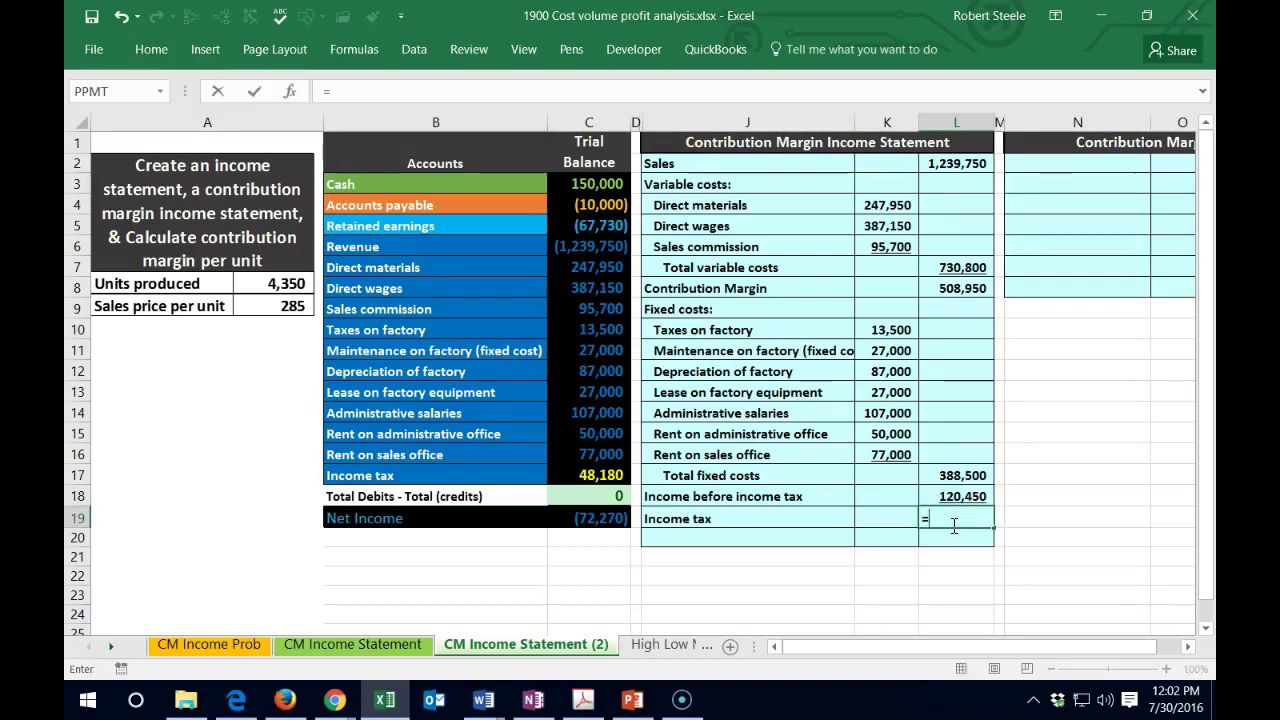
pyautogui.click(612, 477)
pyautogui.press('Return')
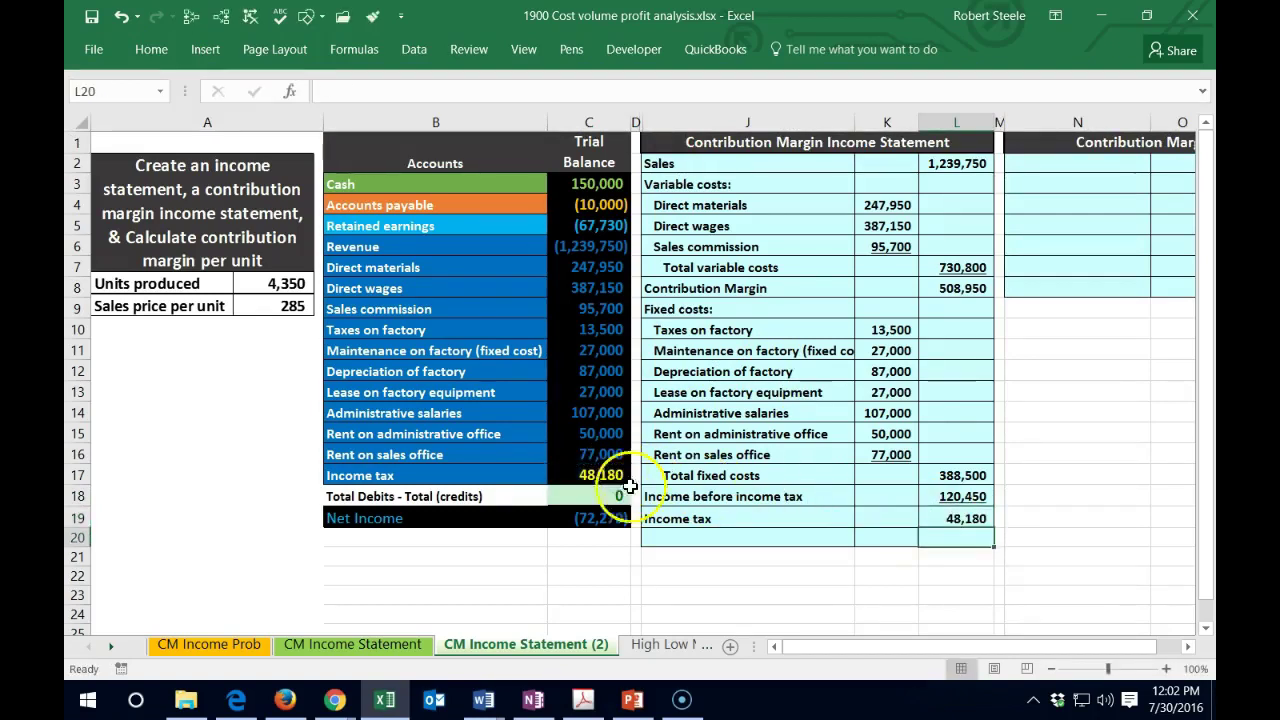
# Inspect the net income cell C19 below the trial balance.
pyautogui.click(593, 518)
pyautogui.doubleClick(596, 518)
pyautogui.press('Return')
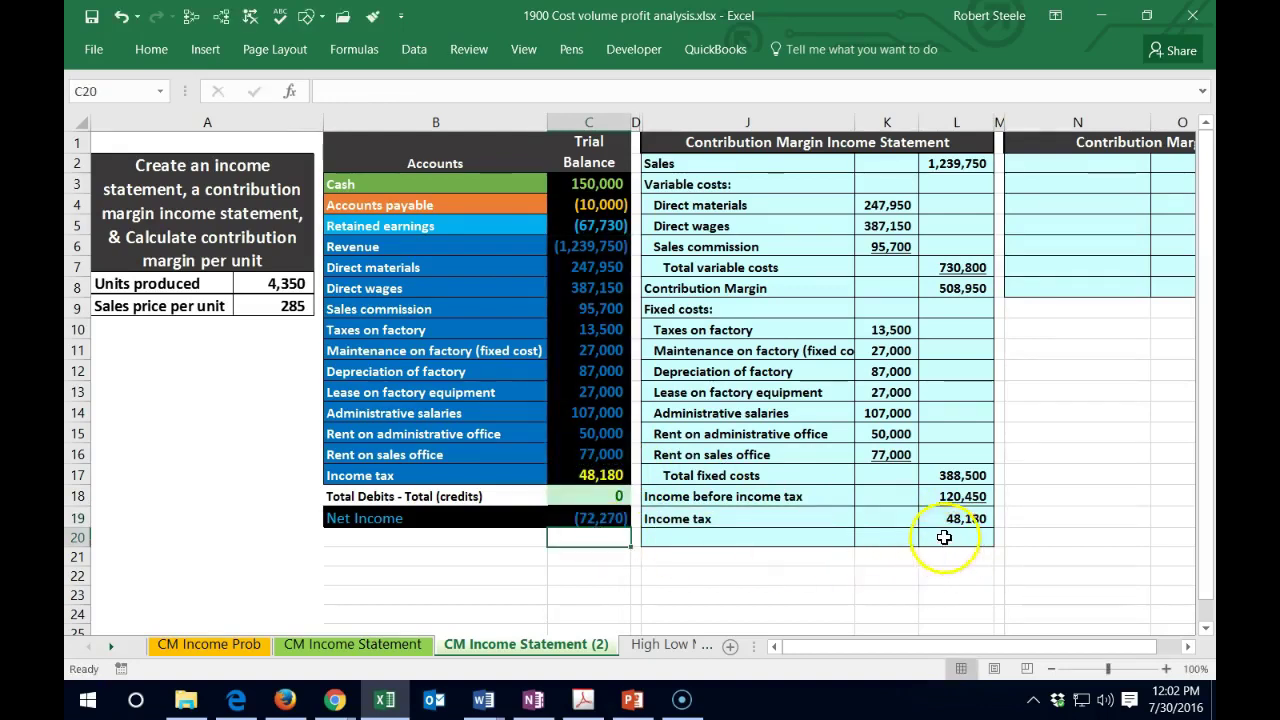
# Enter the label "Net income" in J20.
pyautogui.click(740, 540)
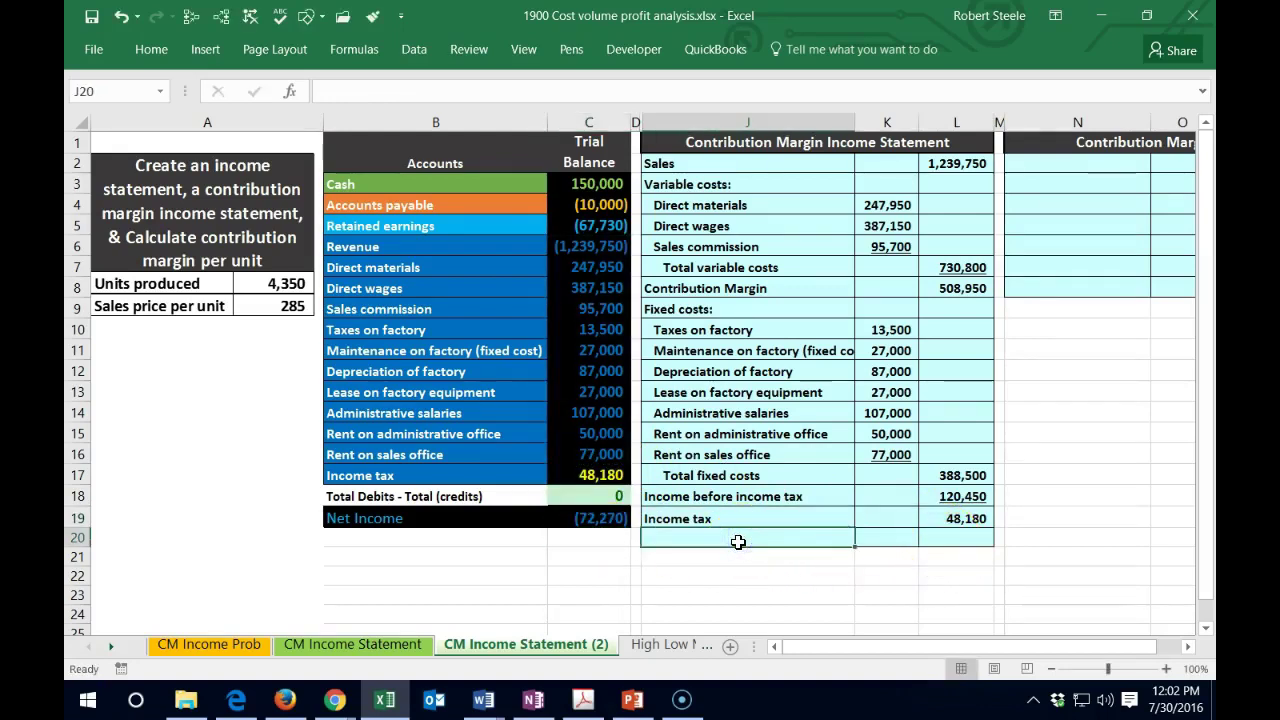
pyautogui.doubleClick(738, 541)
pyautogui.write('Net in')
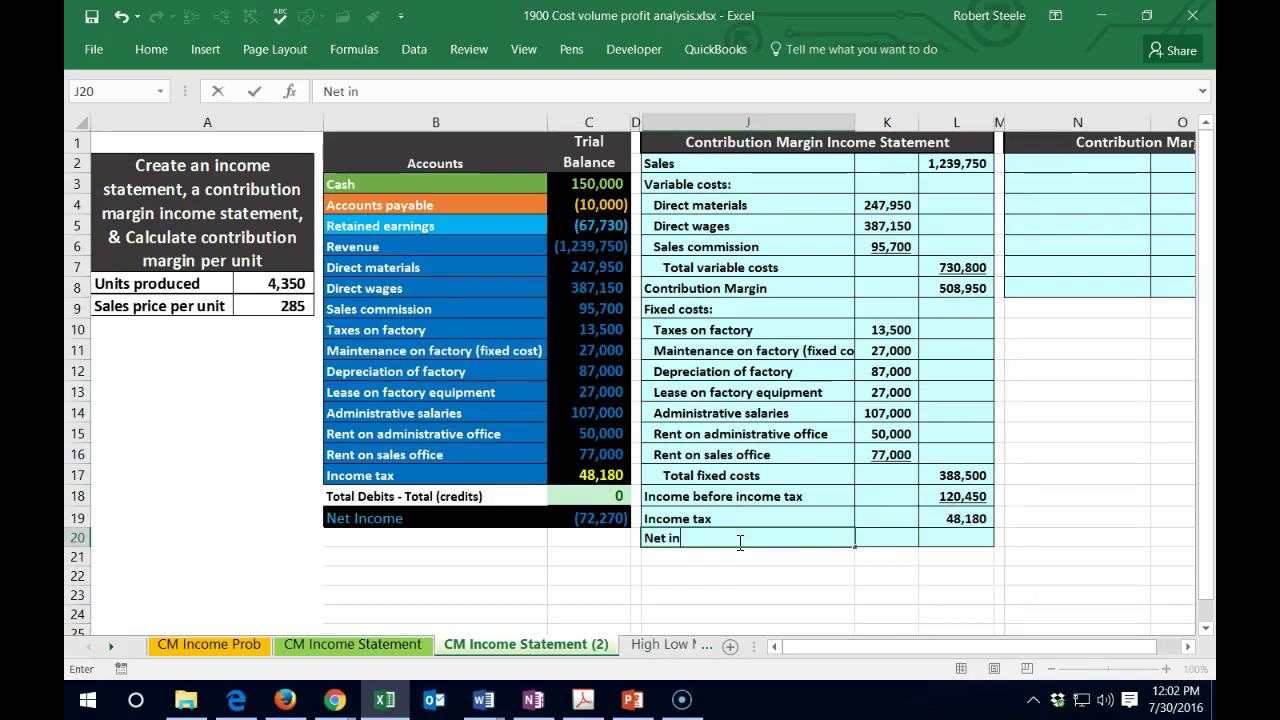
pyautogui.press('Tab')
pyautogui.press('Tab')
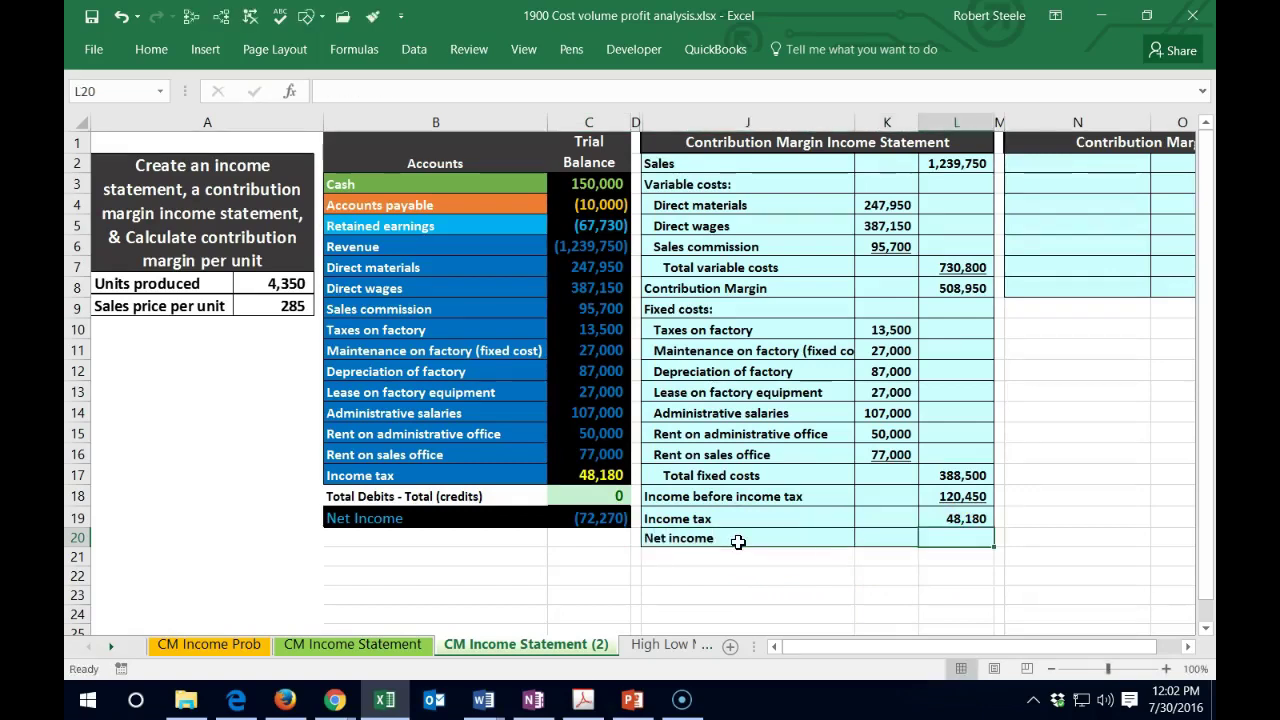
# Remove the underline from the income before income tax amount in L18.
pyautogui.click(962, 494)
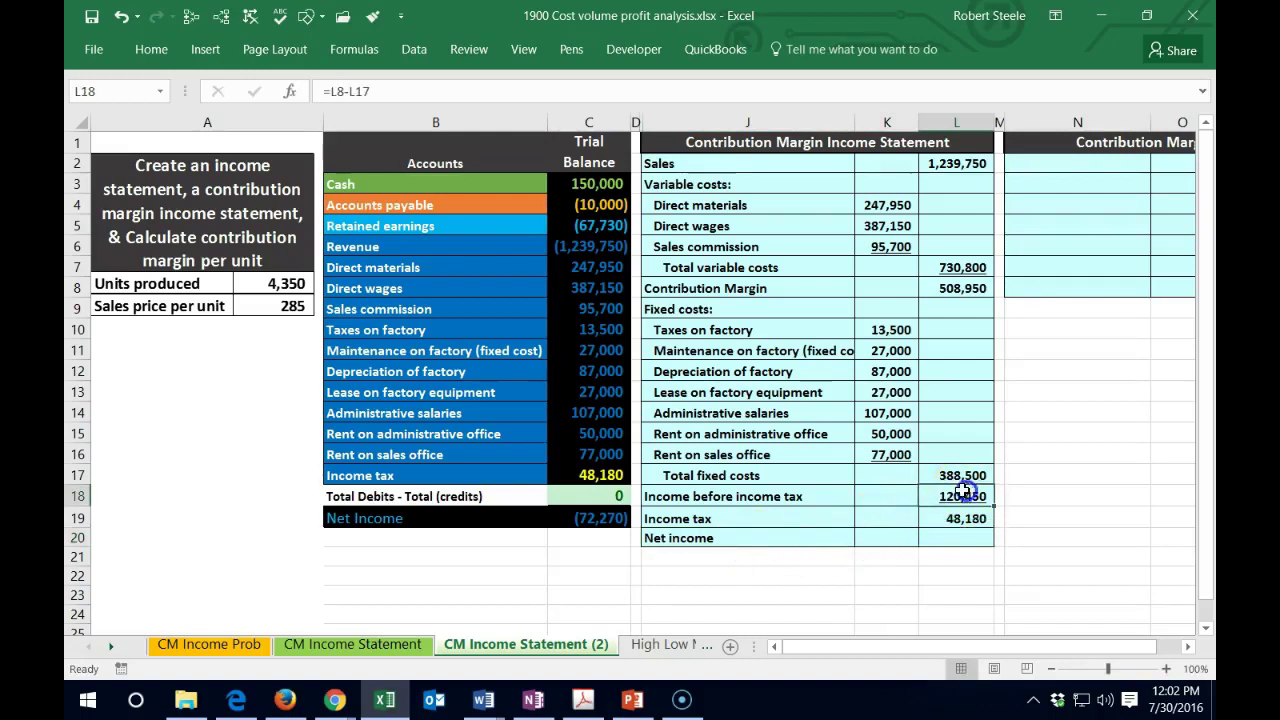
pyautogui.click(152, 50)
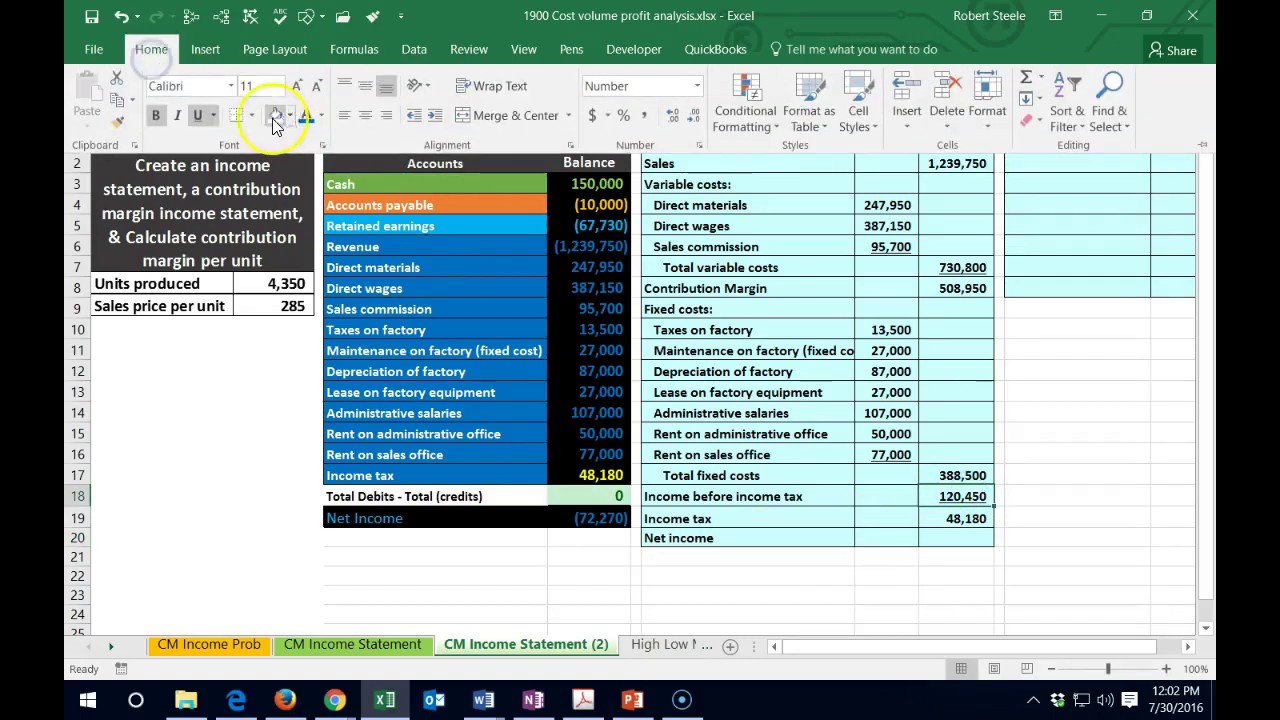
pyautogui.click(213, 114)
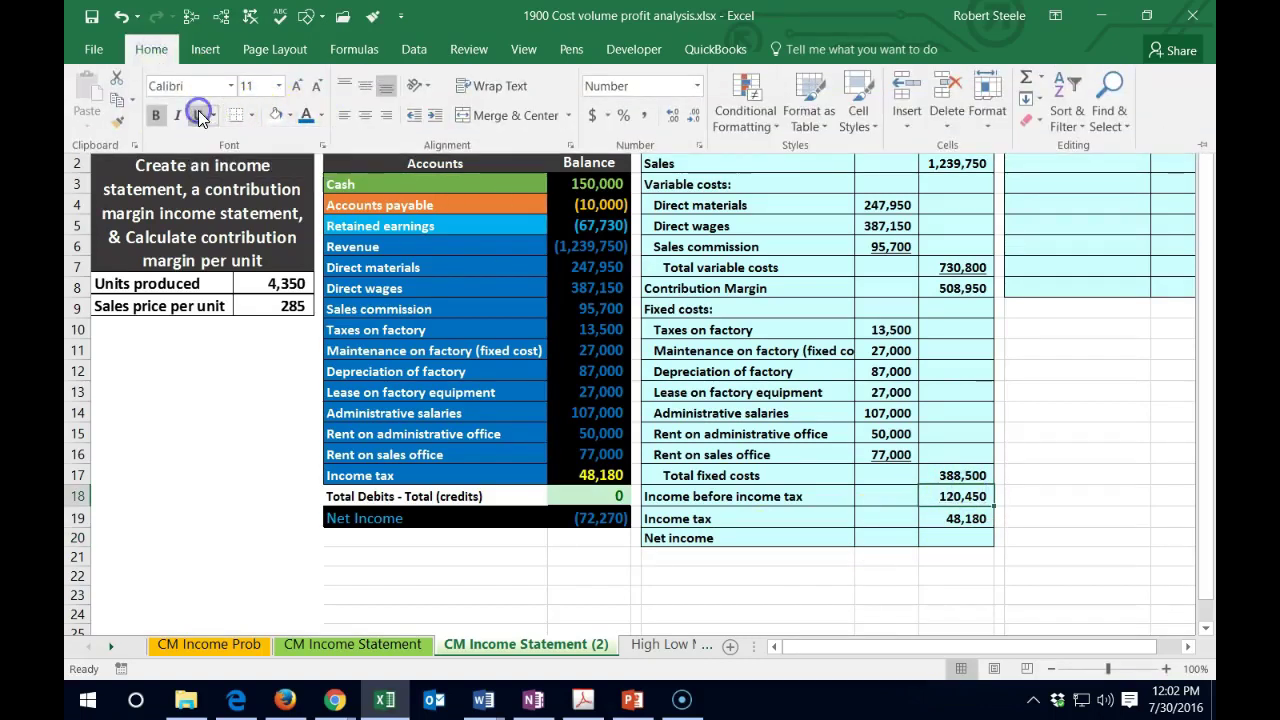
pyautogui.click(940, 495)
# Underline the total fixed costs amount in L17 and the income tax amount in L19.
pyautogui.click(945, 476)
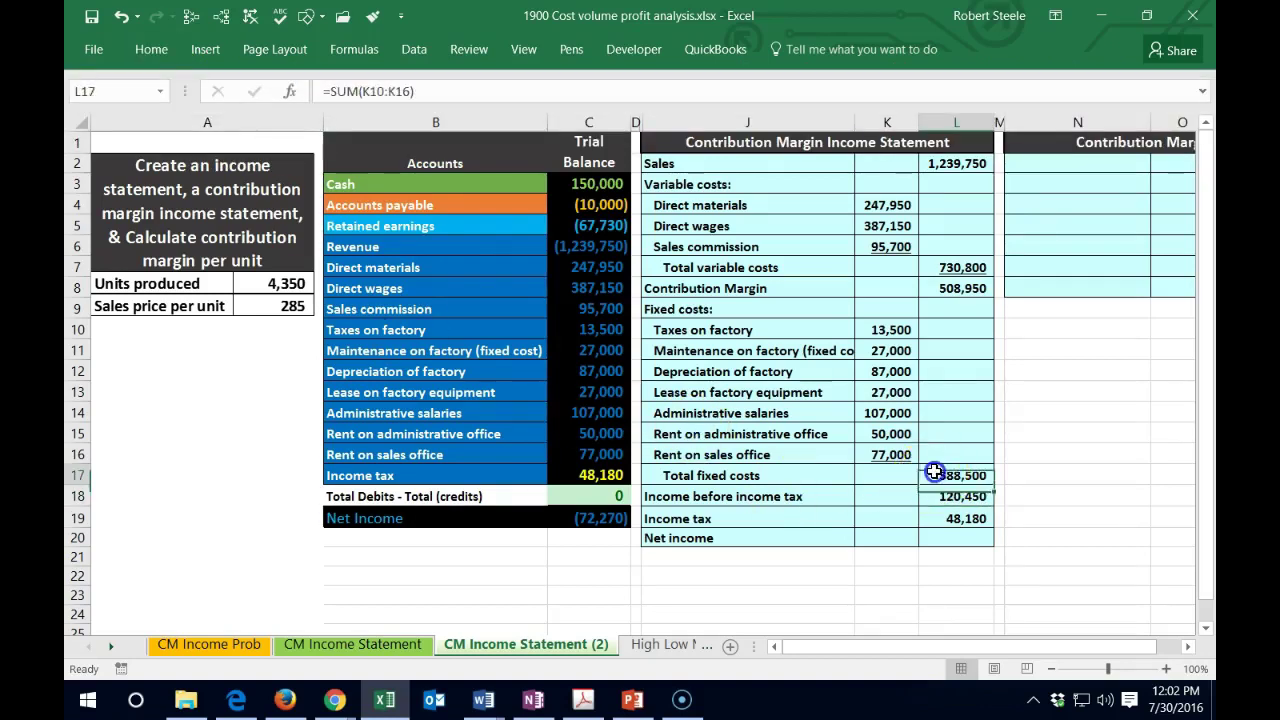
pyautogui.click(152, 50)
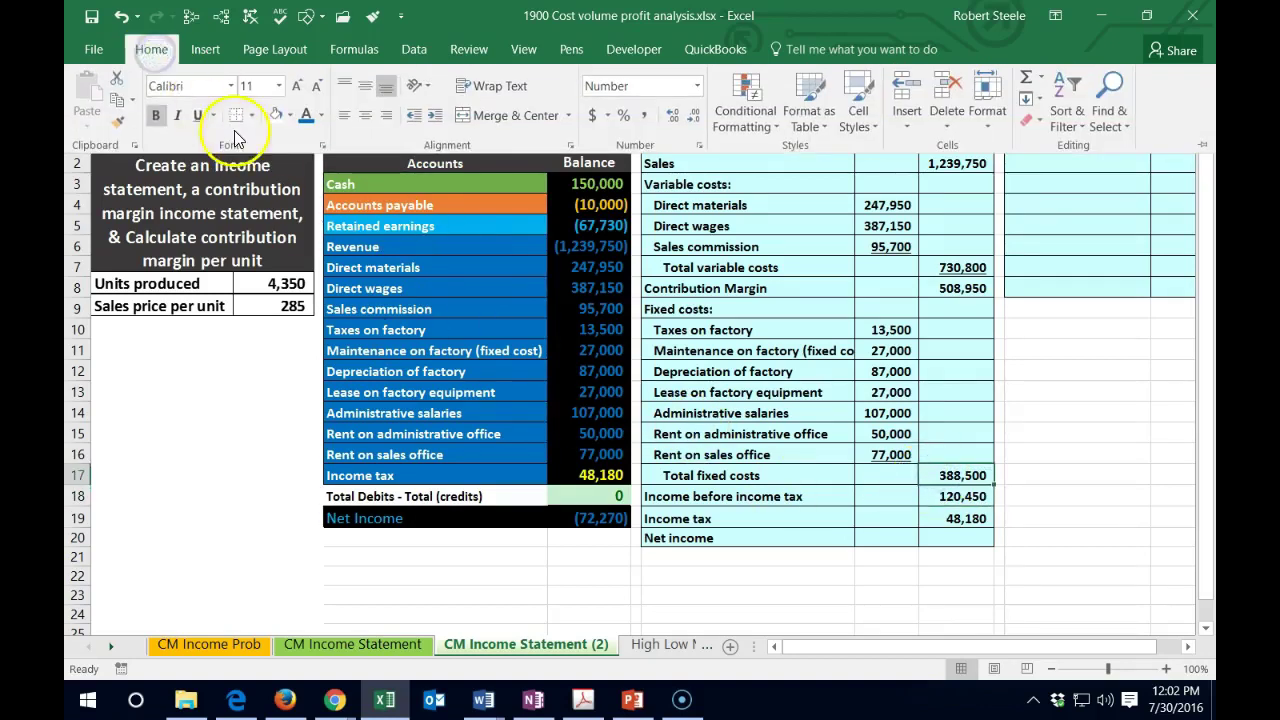
pyautogui.click(675, 460)
pyautogui.click(958, 518)
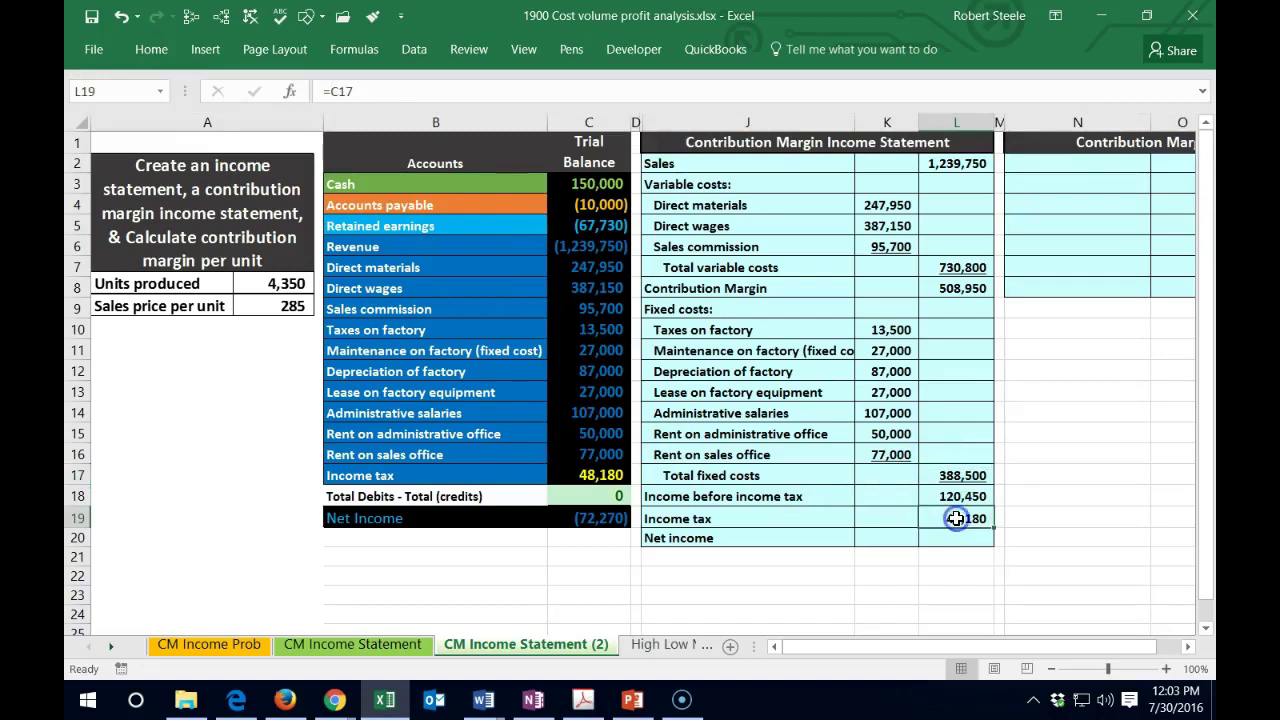
pyautogui.click(147, 52)
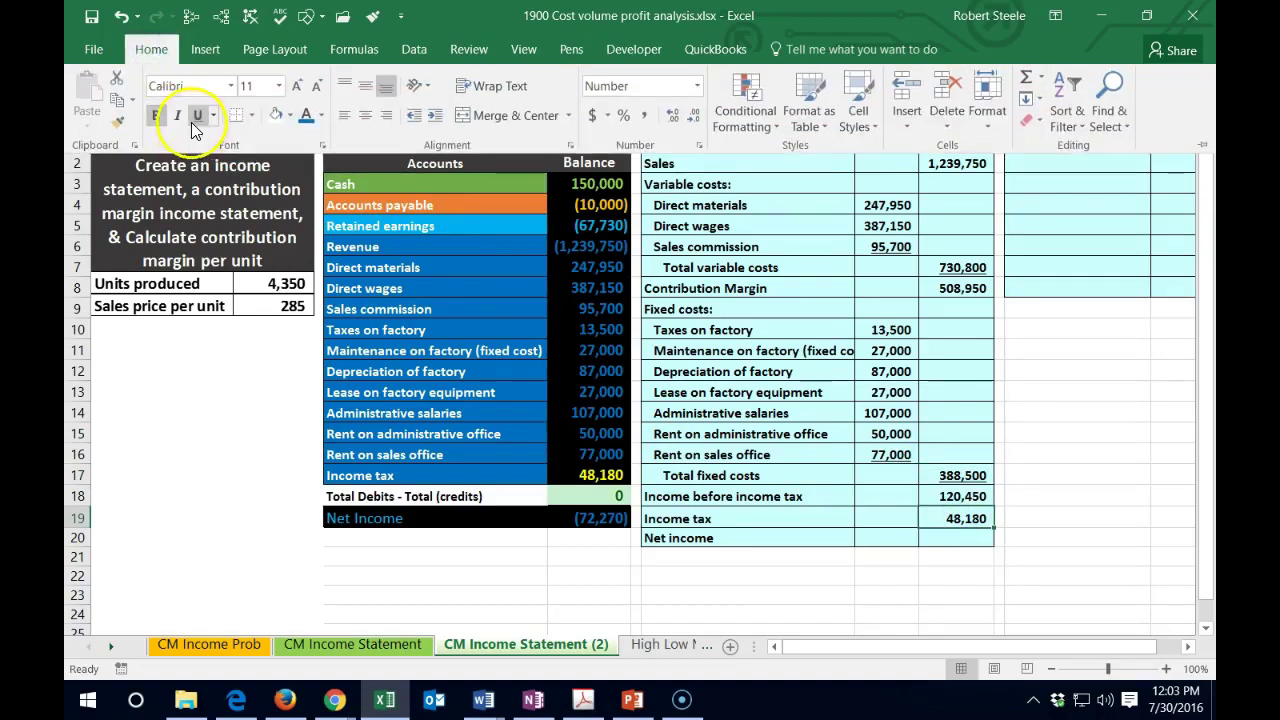
pyautogui.click(771, 466)
# Calculate net income in L20 by subtracting income tax from income before income tax with the formula =L18-L19.
pyautogui.click(955, 538)
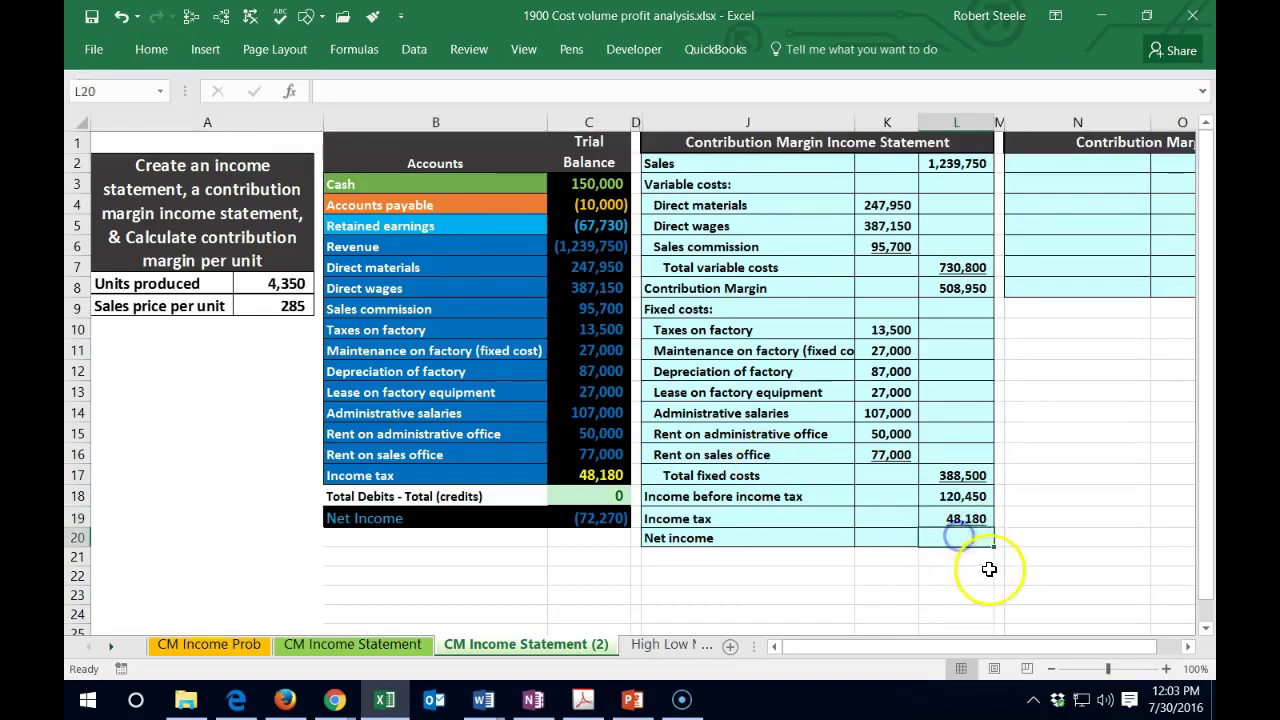
pyautogui.write('=')
pyautogui.click(960, 496)
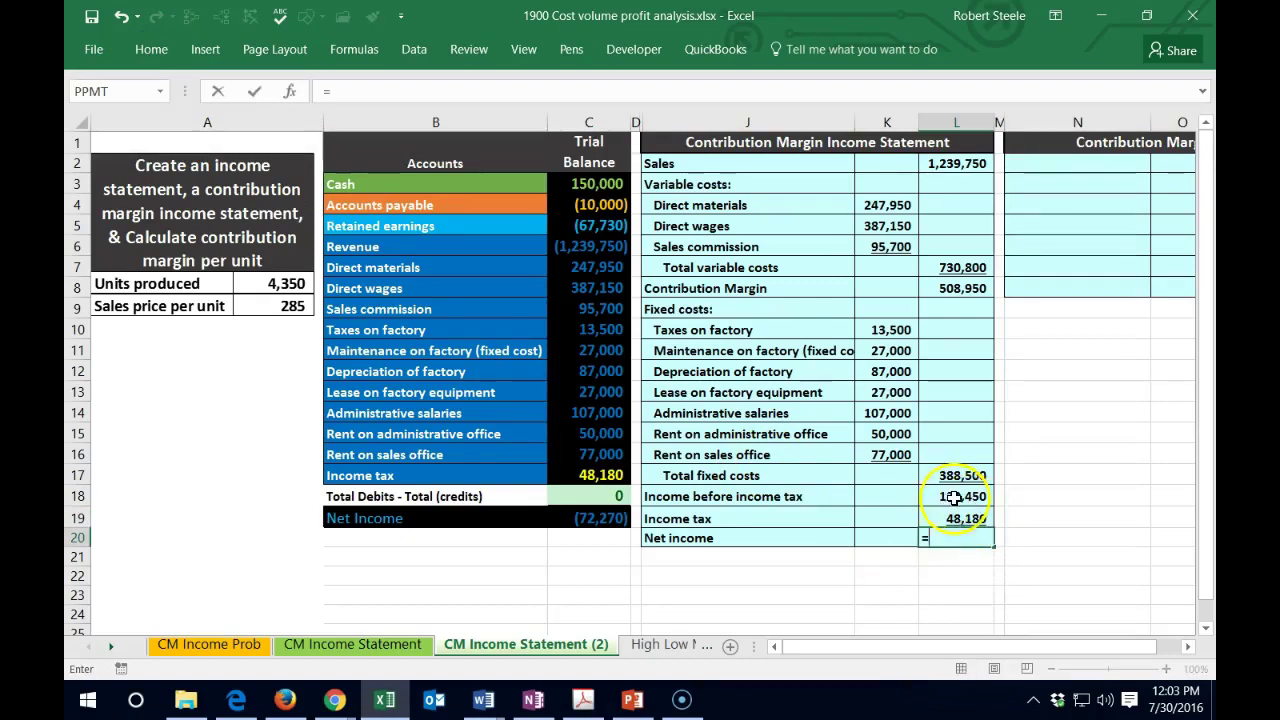
pyautogui.write('-')
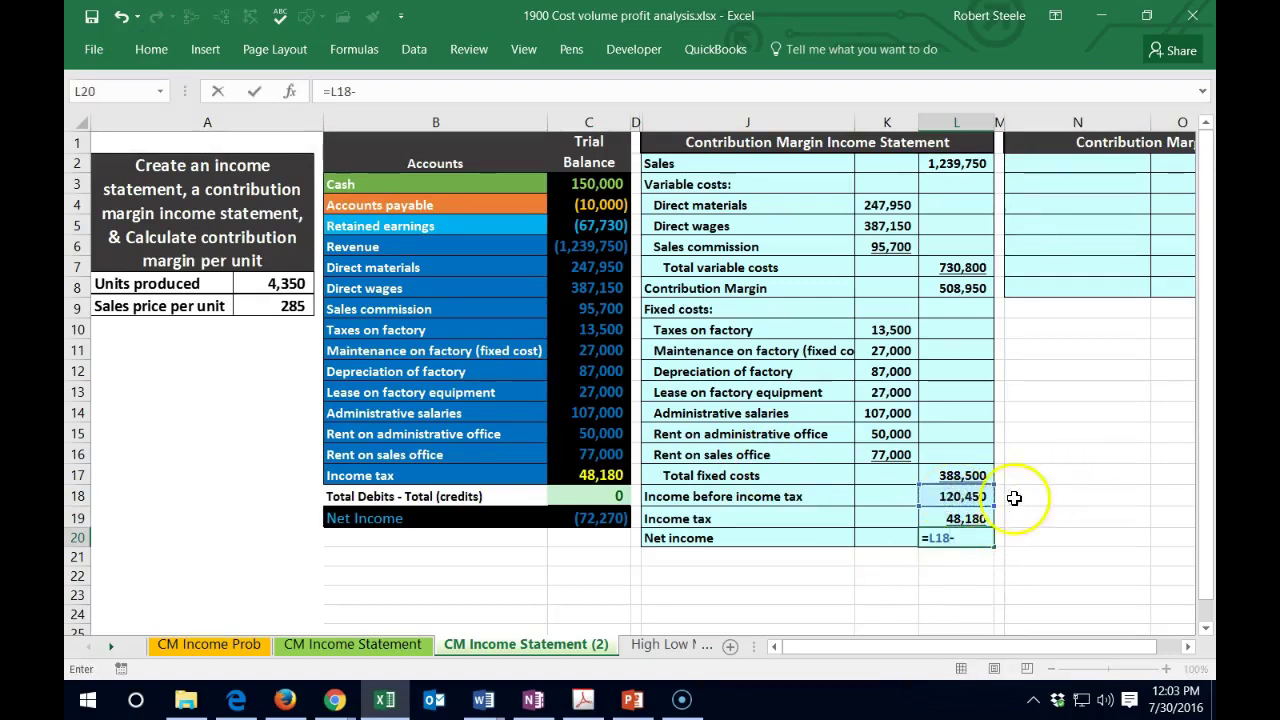
pyautogui.click(968, 518)
pyautogui.press('Return')
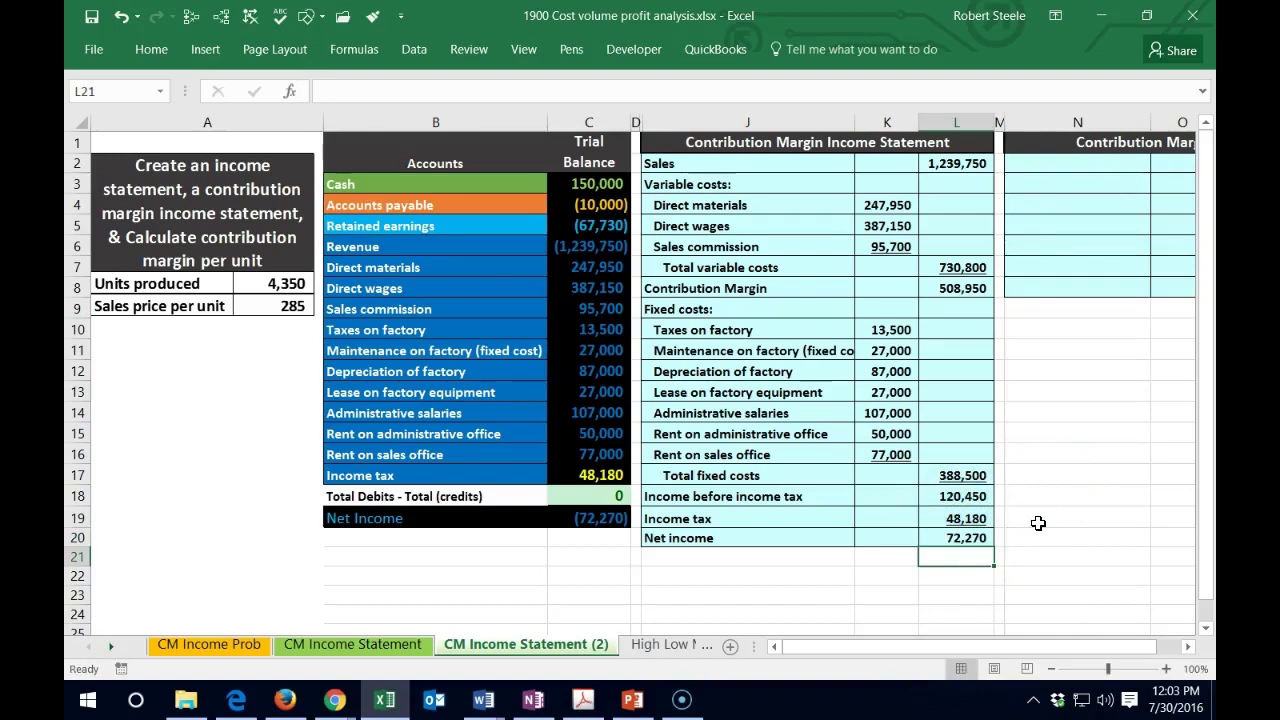
# Unhide the Income Statement columns E to I between the trial balance and the contribution margin statement.
pyautogui.click(895, 612)
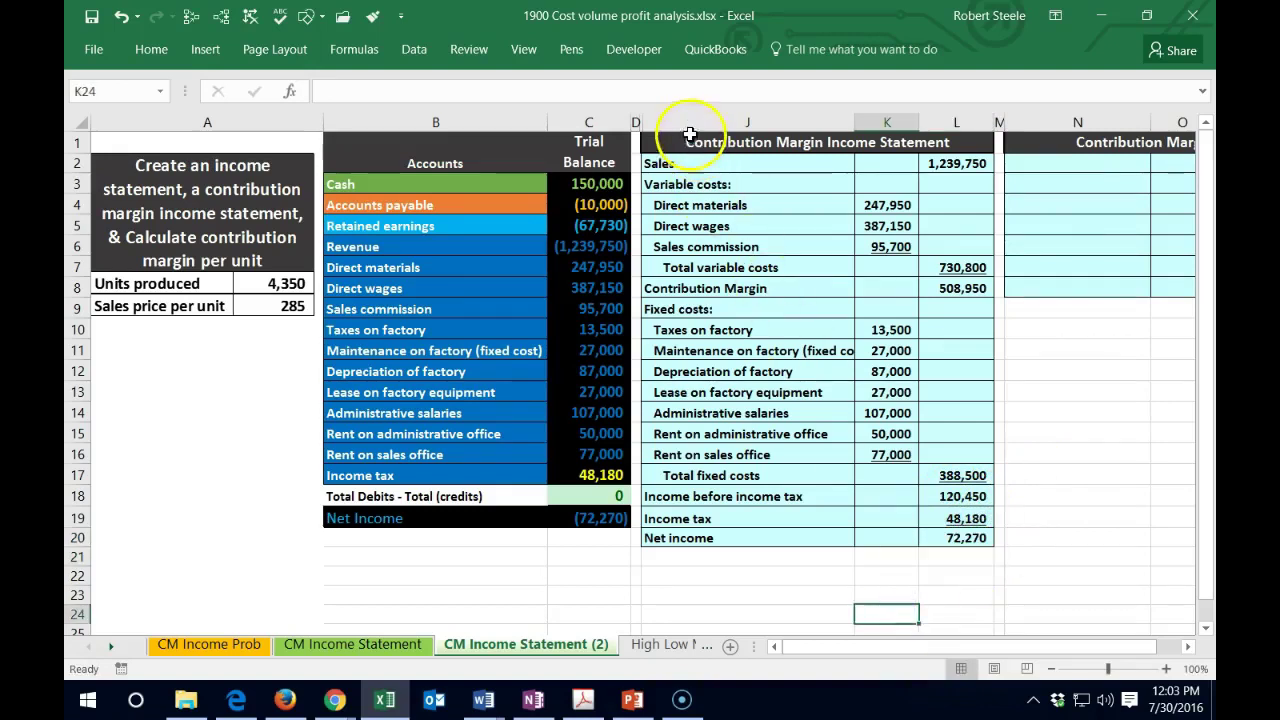
pyautogui.moveTo(586, 123); pyautogui.dragTo(652, 122)
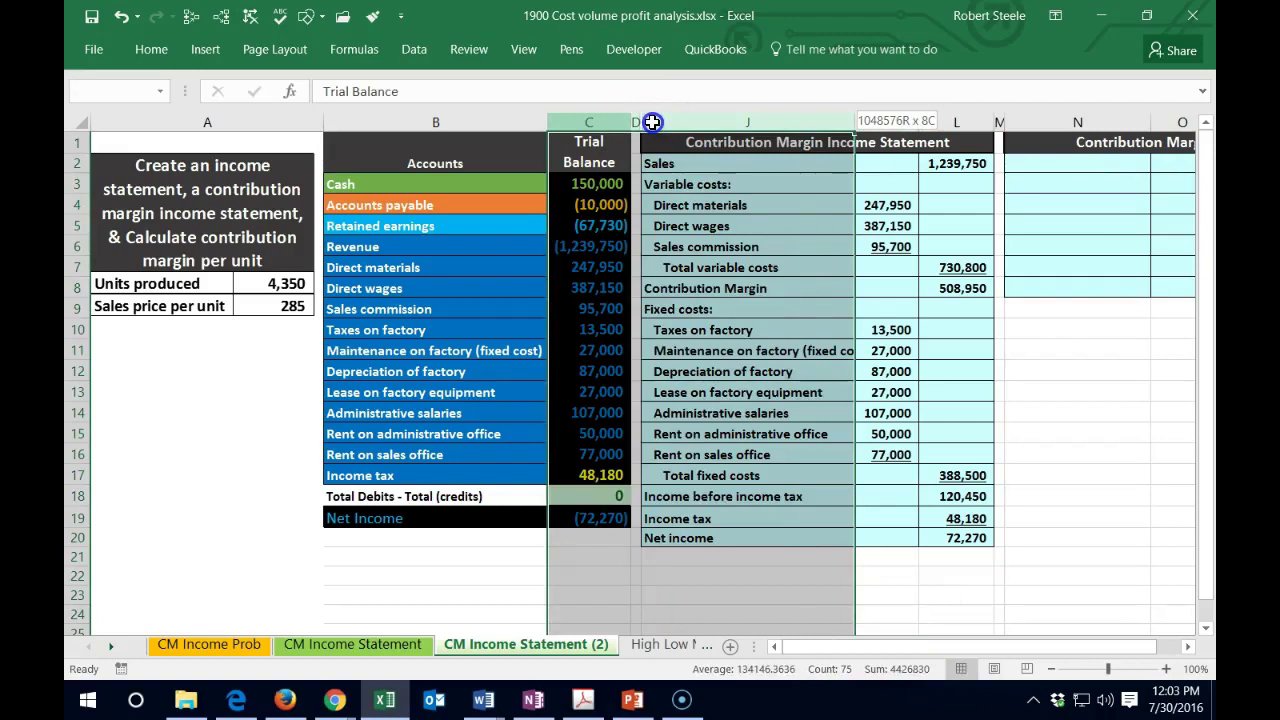
pyautogui.rightClick(701, 159)
pyautogui.click(752, 445)
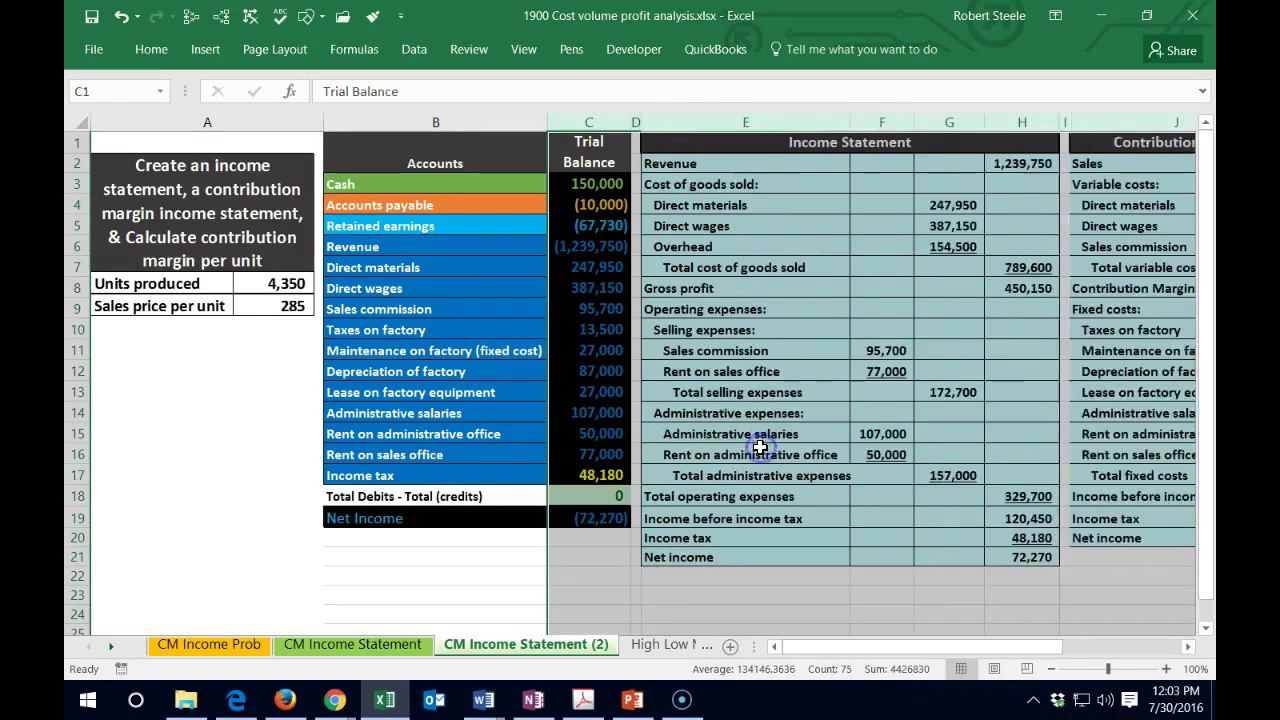
# Compare the Income Statement with the Contribution Margin Income Statement side by side, including their costs and net income.
pyautogui.click(758, 442)
pyautogui.press('Right')
pyautogui.press('Right')
pyautogui.press('Right')
pyautogui.press('Right')
pyautogui.press('Right')
pyautogui.press('Right')
pyautogui.press('Right')
pyautogui.press('Right')
pyautogui.press('Right')
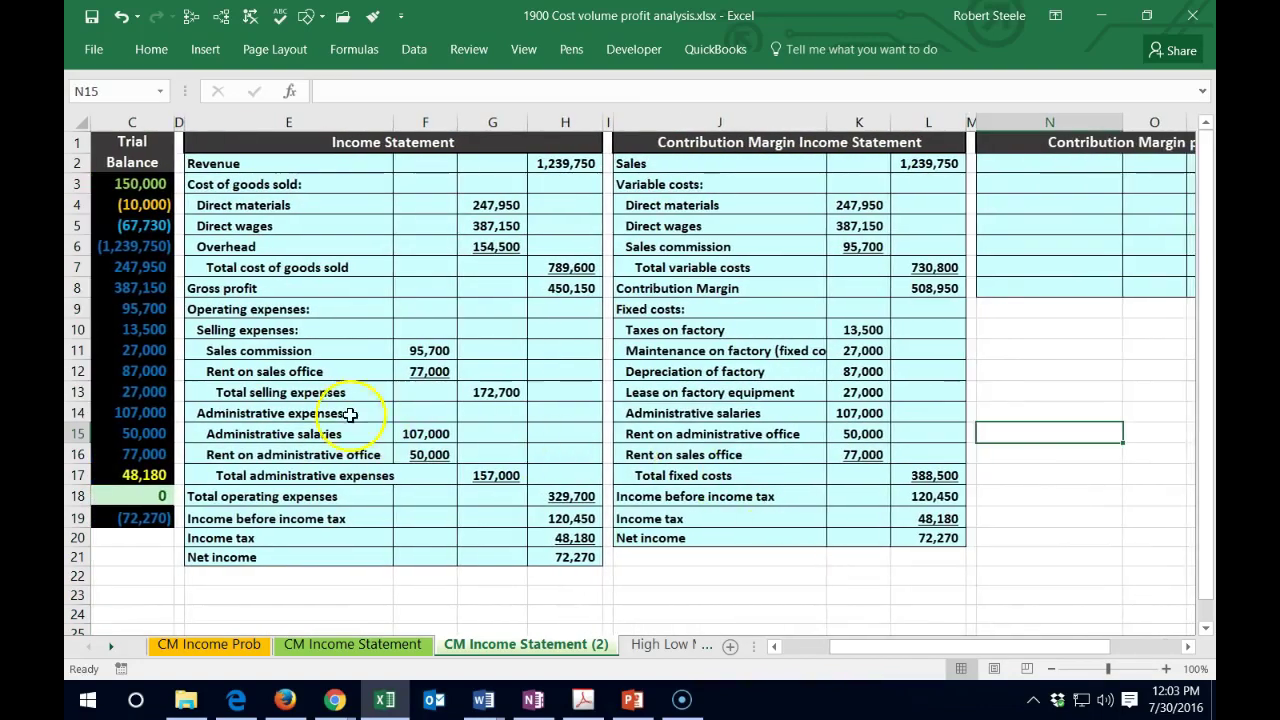
pyautogui.click(707, 582)
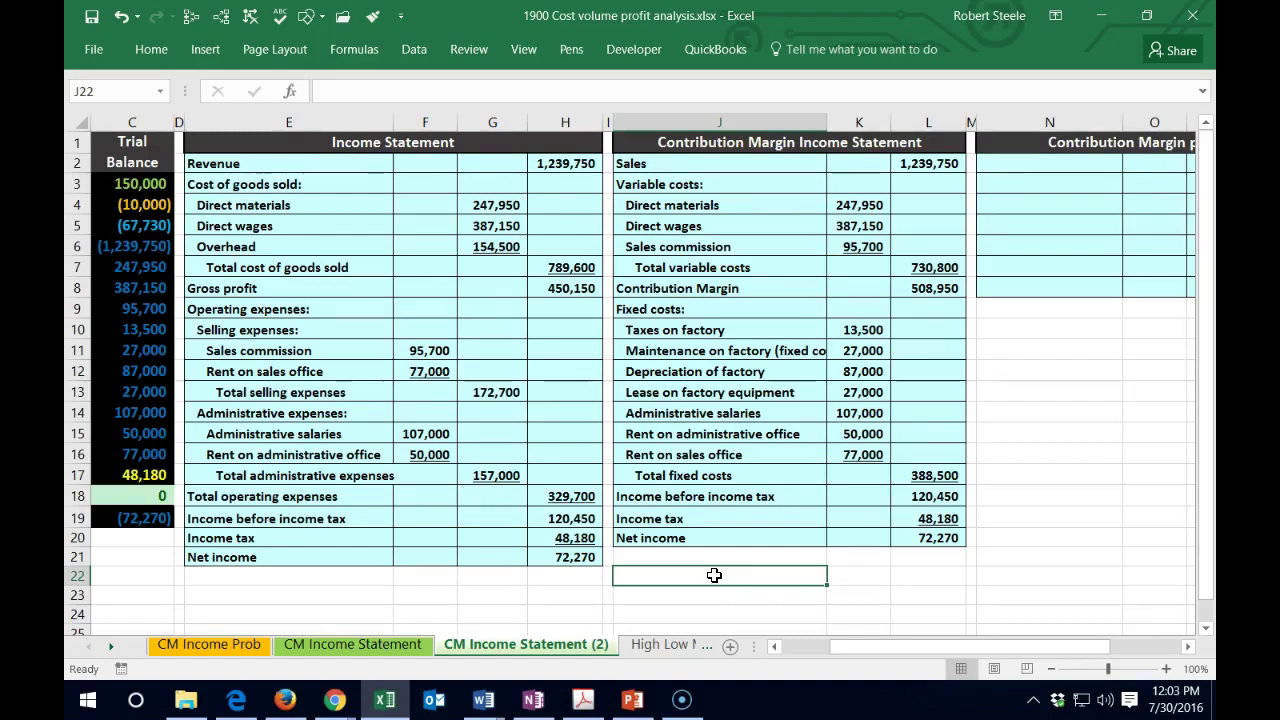
pyautogui.click(577, 267)
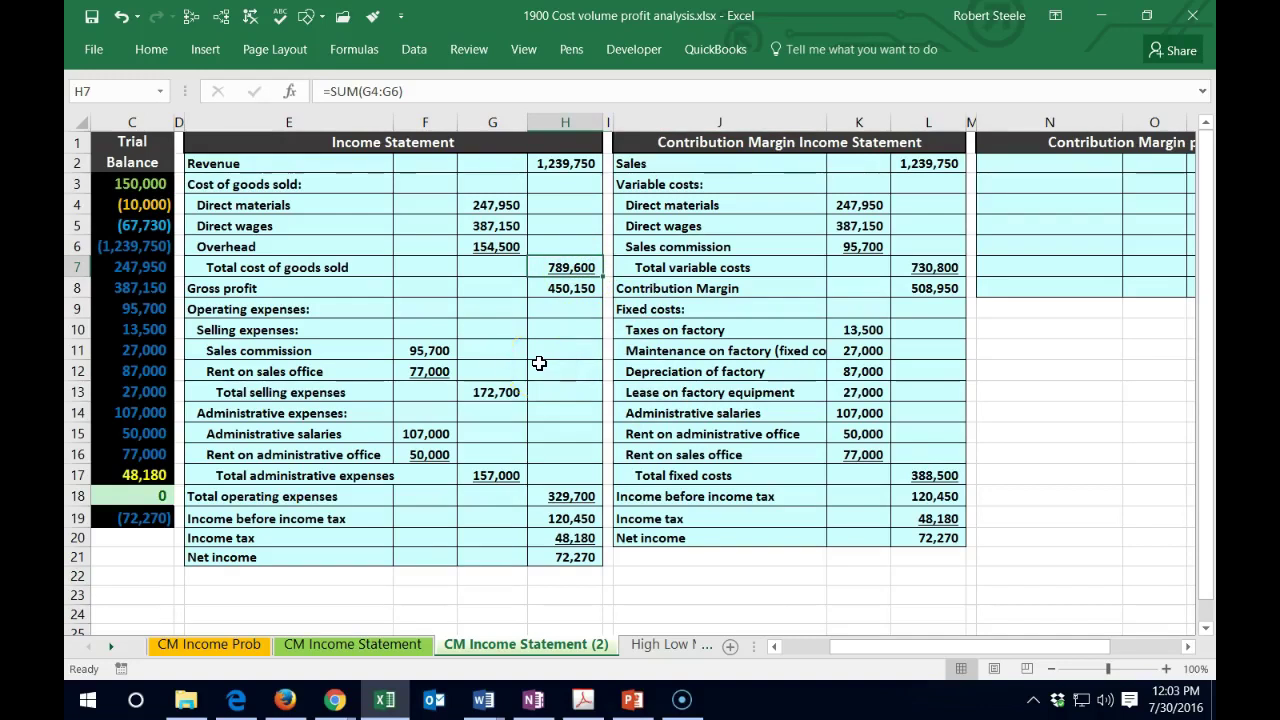
pyautogui.click(1054, 323)
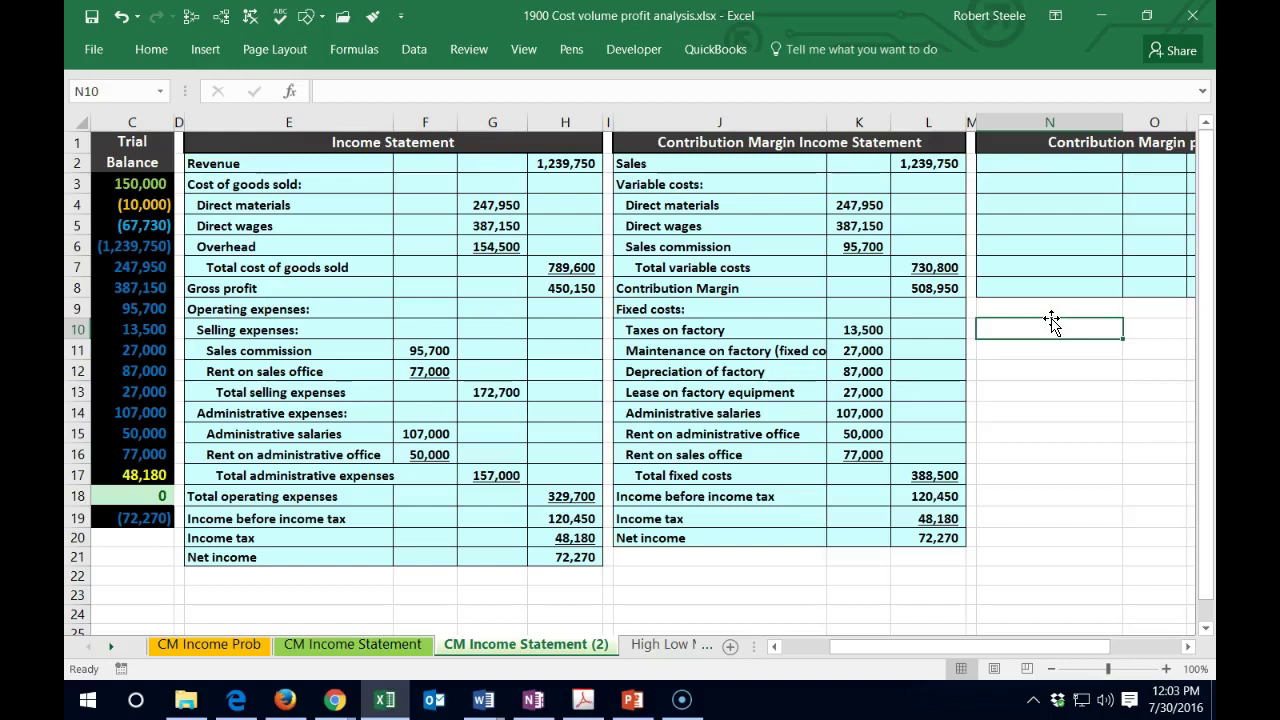
# Enter the label Sales in N2, the first row of the Contribution Margin per unit table.
pyautogui.press('Right')
pyautogui.press('Right')
pyautogui.press('Right')
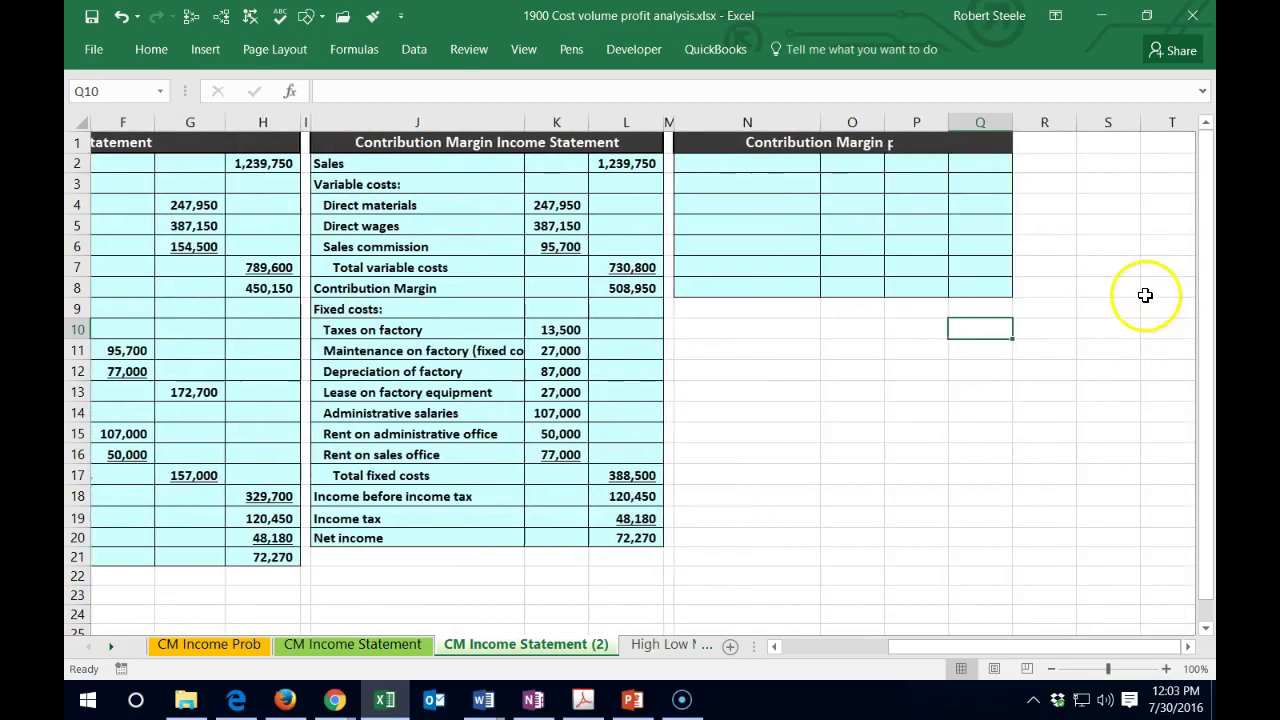
pyautogui.click(729, 165)
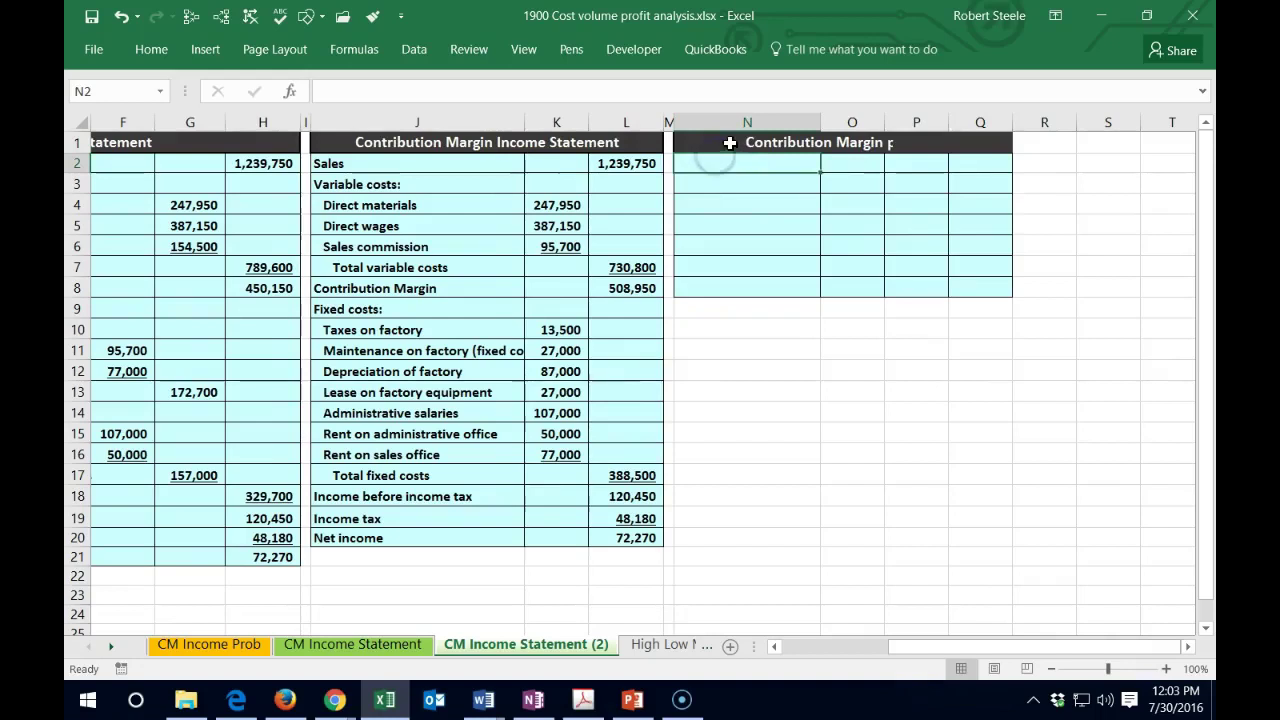
pyautogui.click(731, 143)
pyautogui.click(931, 260)
pyautogui.click(743, 166)
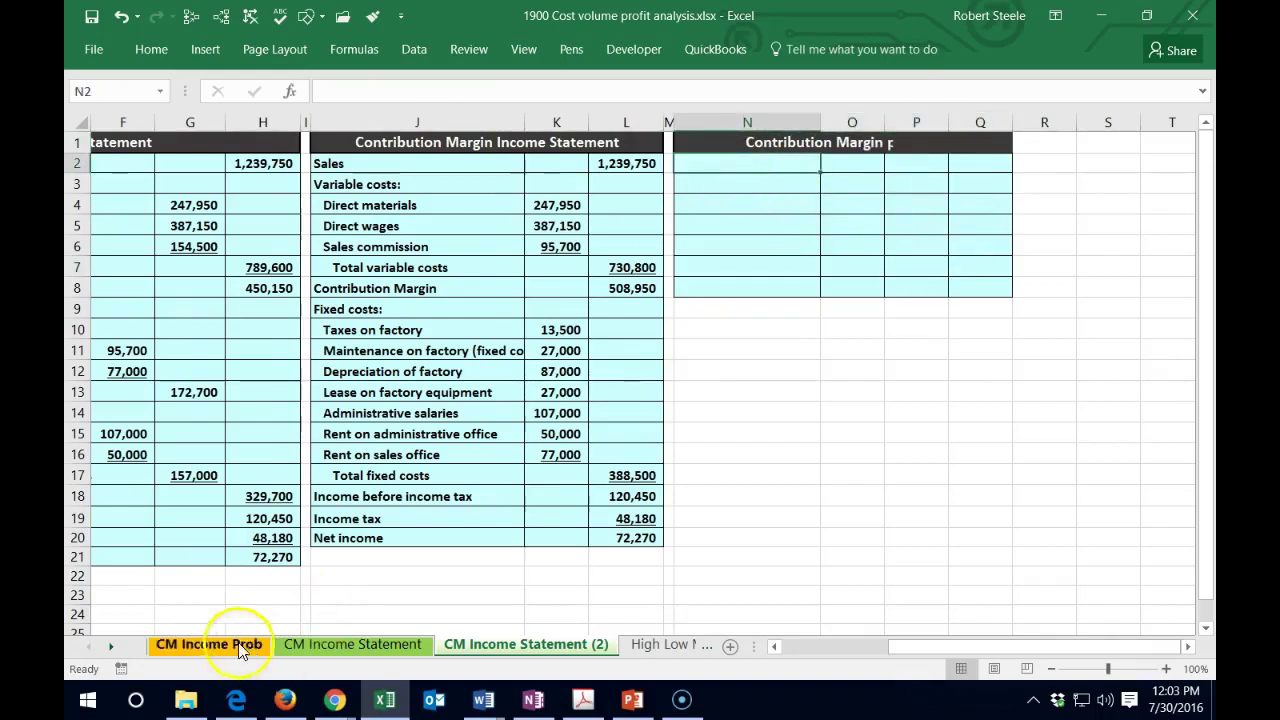
pyautogui.click(102, 650)
pyautogui.click(747, 349)
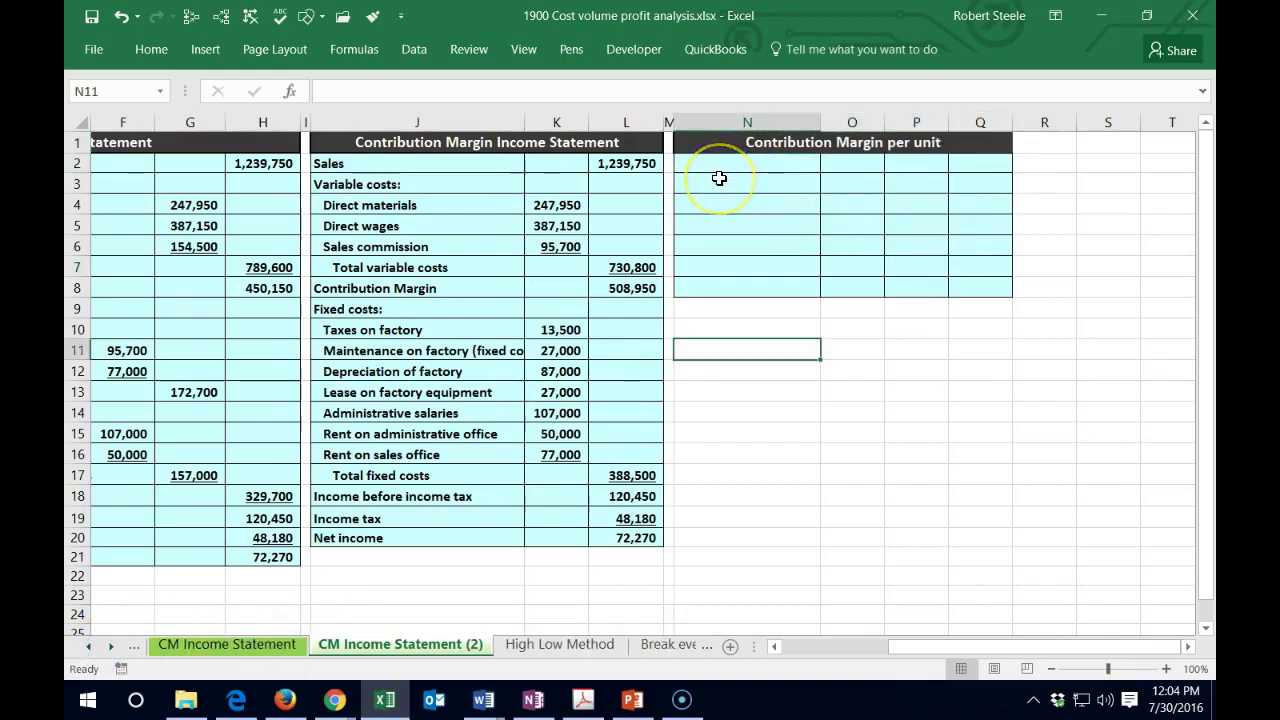
pyautogui.click(721, 179)
pyautogui.click(723, 166)
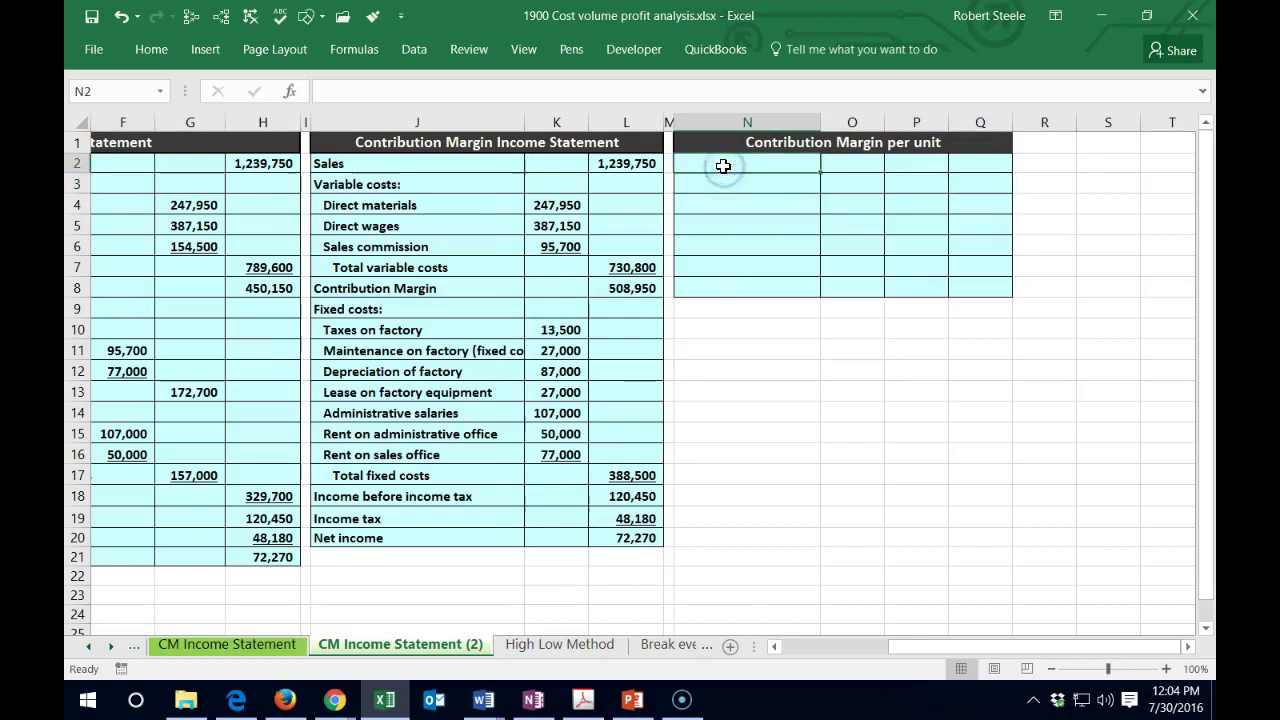
pyautogui.write('Sl')
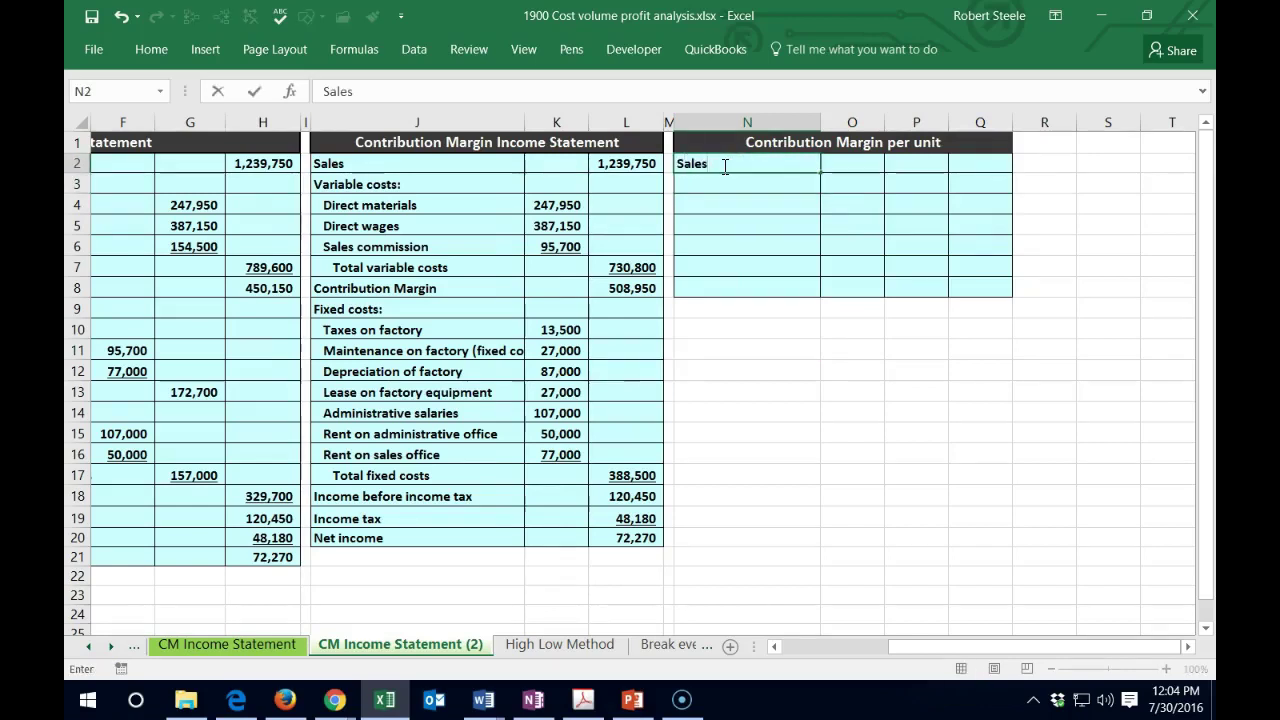
pyautogui.write('les')
# Look up the sales price per unit in the problem data beside the trial balance and enter 285 in P2.
pyautogui.press('Tab')
pyautogui.press('Tab')
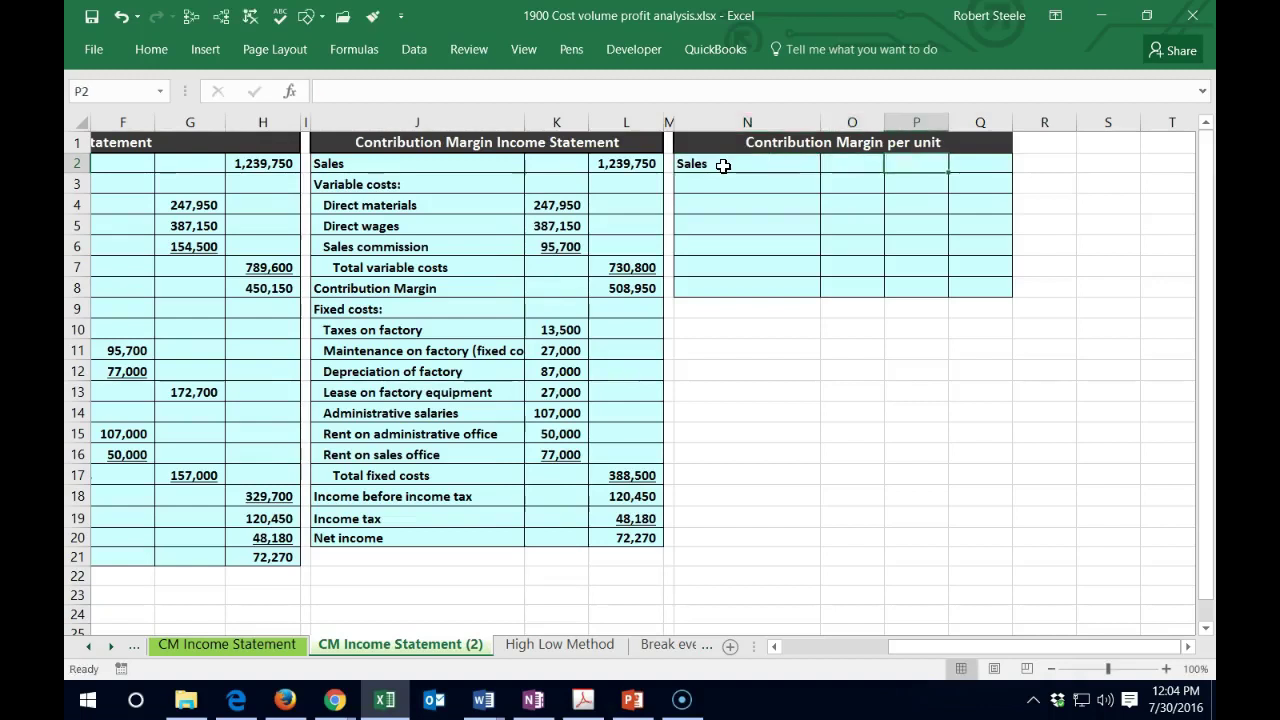
pyautogui.moveTo(906, 646); pyautogui.dragTo(722, 646)
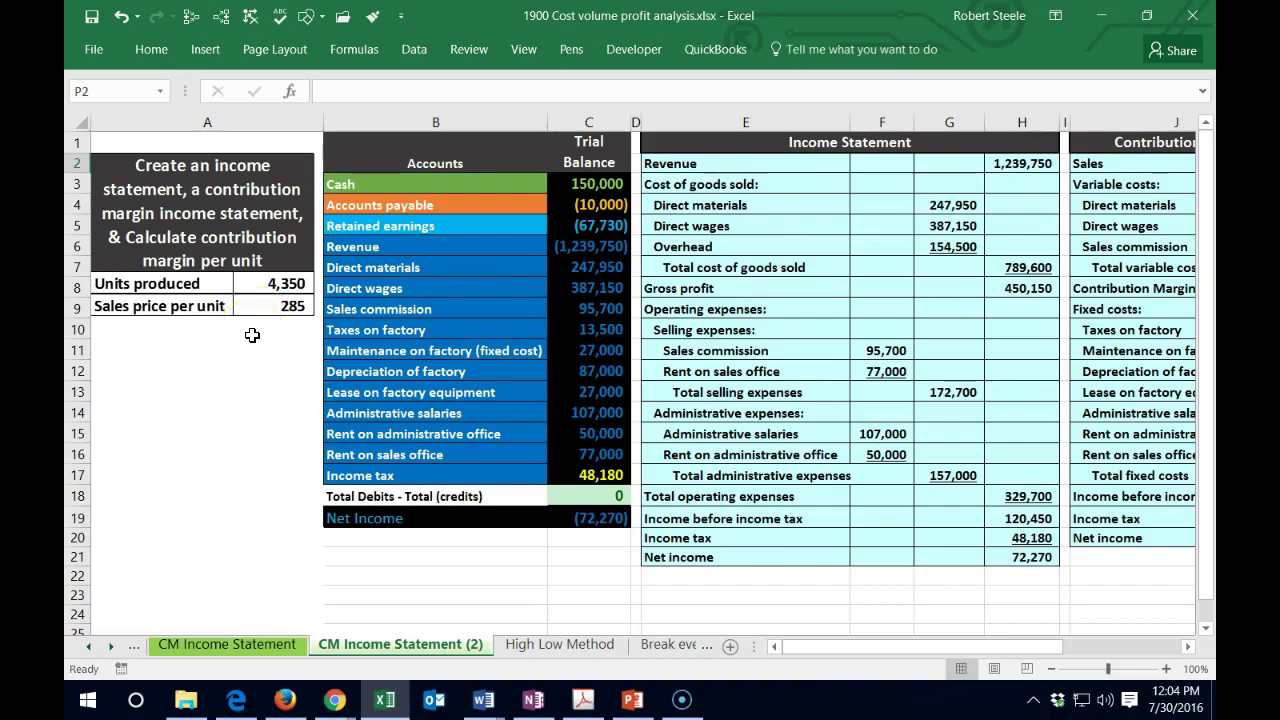
pyautogui.click(800, 244)
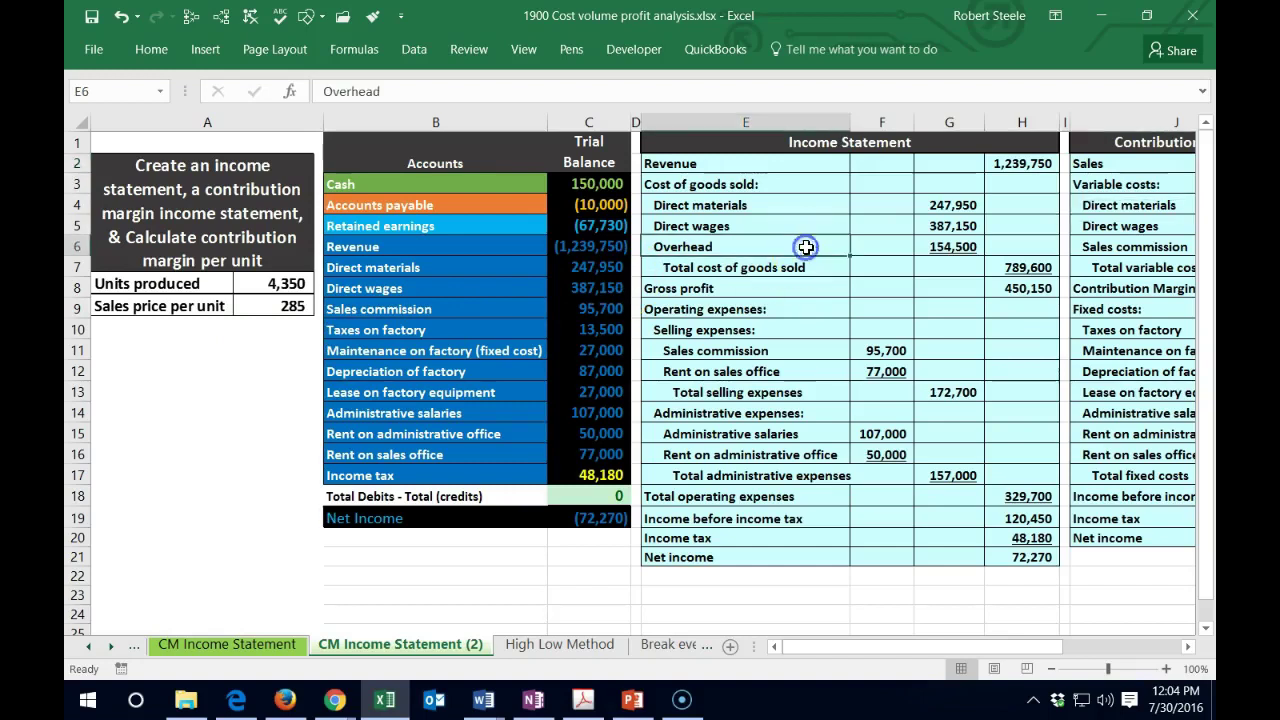
pyautogui.press('Right')
pyautogui.press('Right')
pyautogui.press('Right')
pyautogui.press('Right')
pyautogui.press('Right')
pyautogui.press('Right')
pyautogui.press('Right')
pyautogui.press('Right')
pyautogui.press('Right')
pyautogui.press('Right')
pyautogui.press('Right')
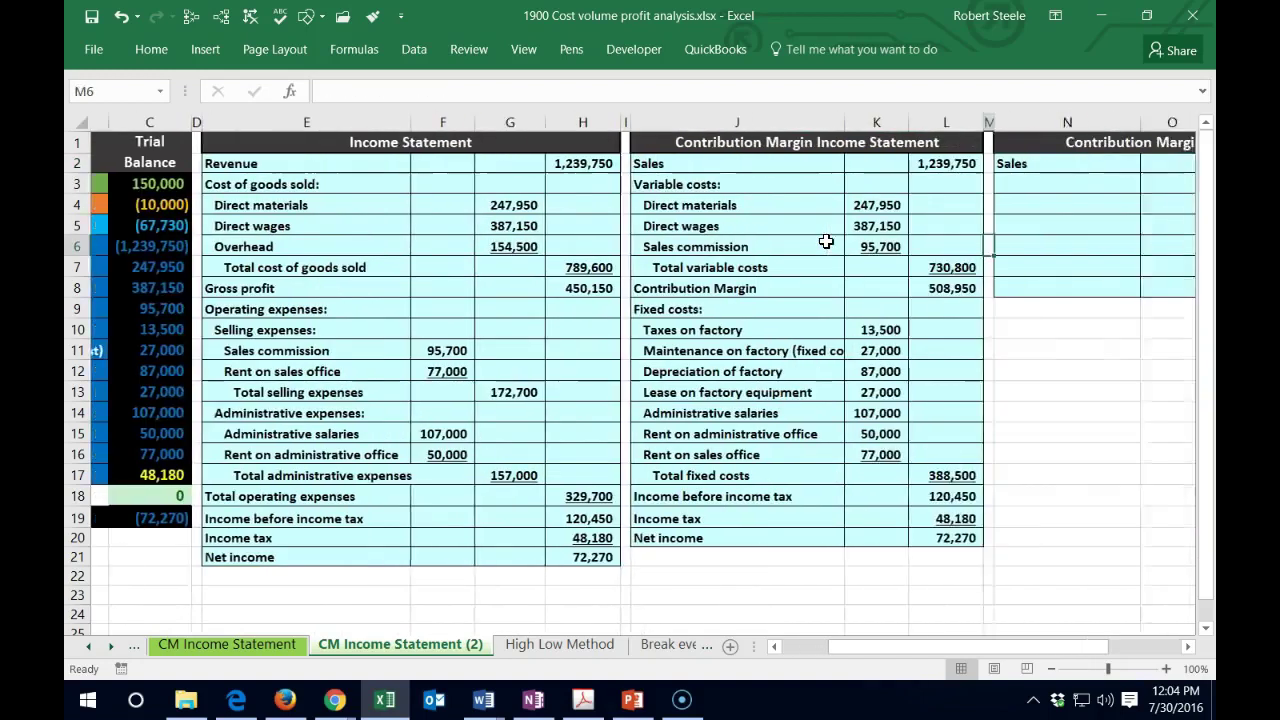
pyautogui.press('Up')
pyautogui.press('Up')
pyautogui.press('Up')
pyautogui.press('Up')
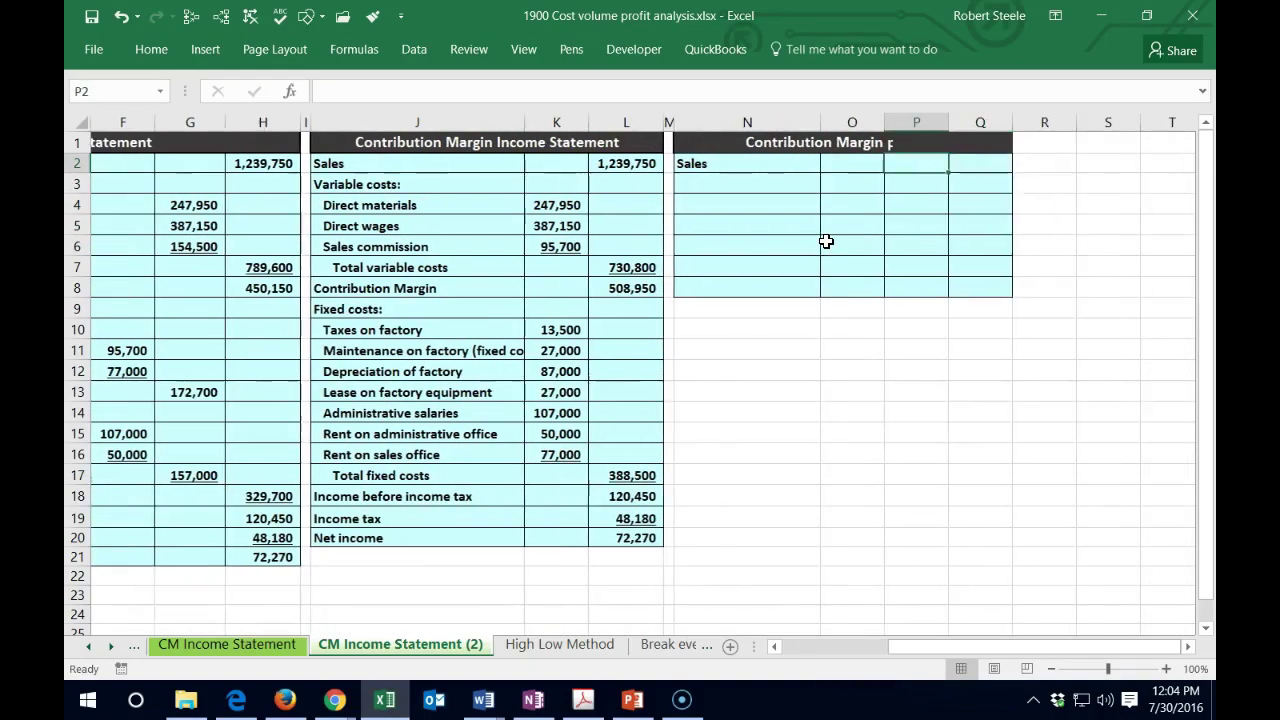
pyautogui.write('28')
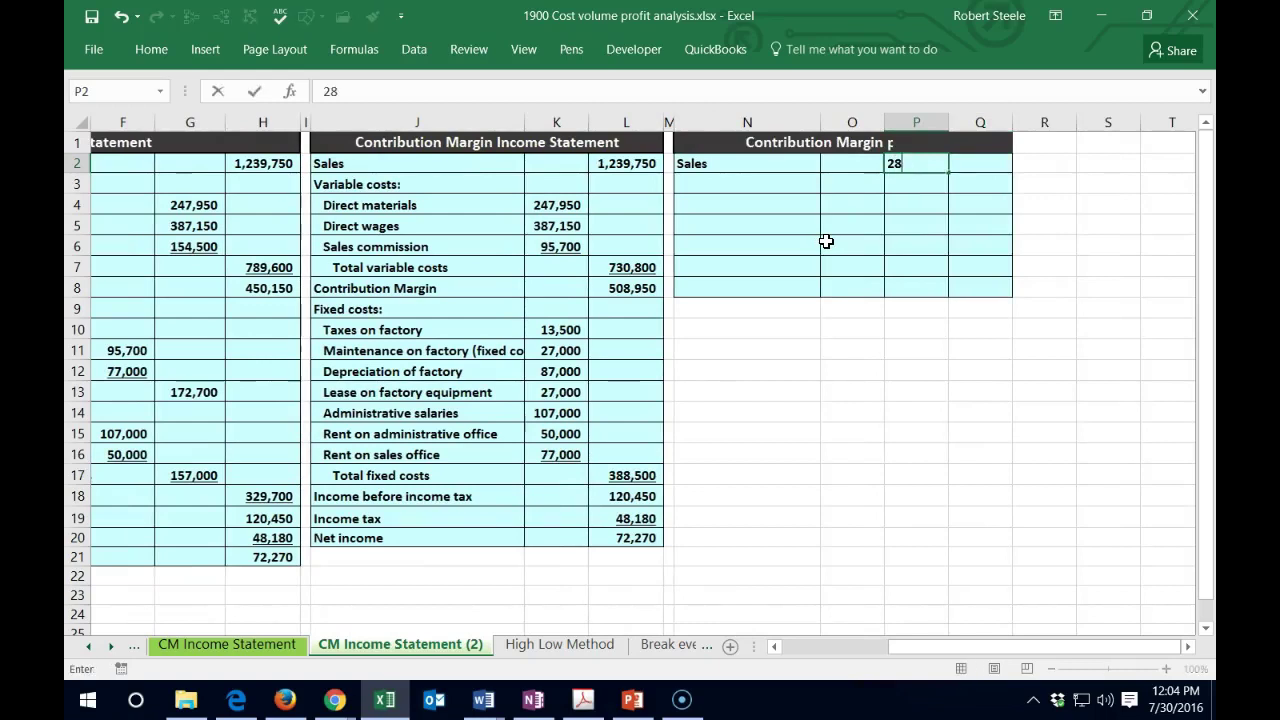
pyautogui.press('Return')
# Enter the heading "Variable cost per unit:" in N3 below the Sales label.
pyautogui.press('Left')
pyautogui.press('Left')
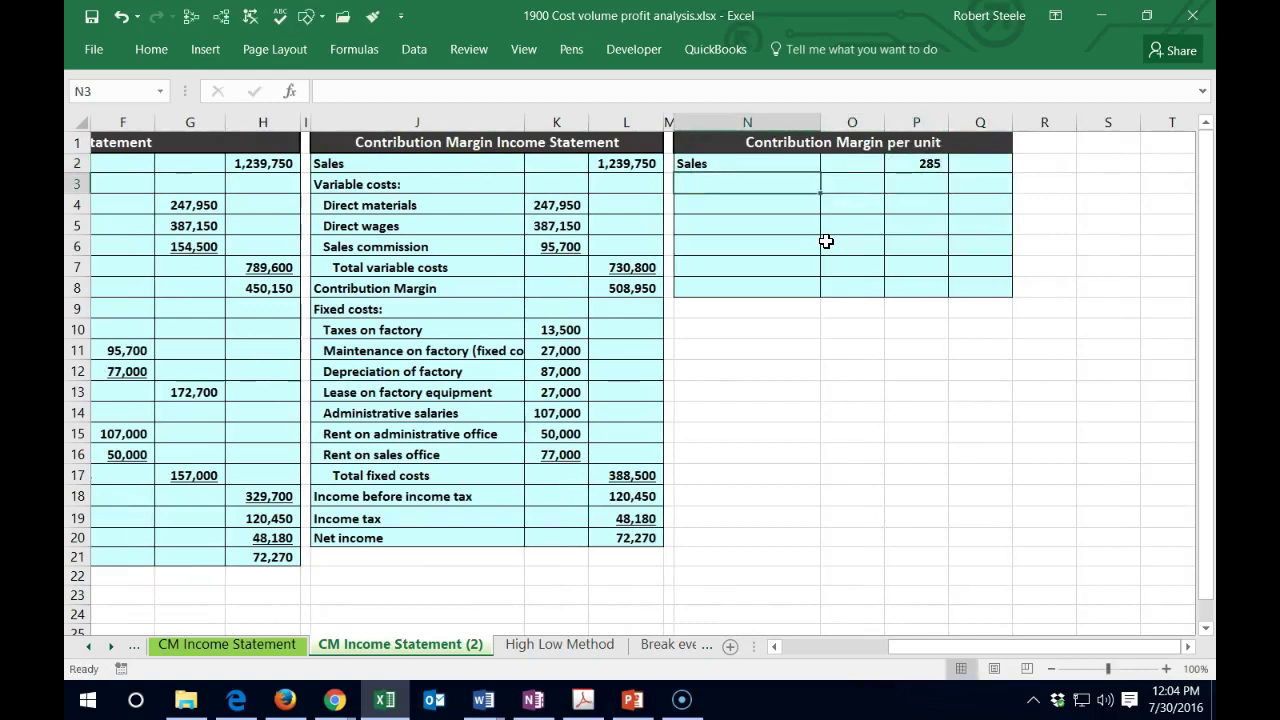
pyautogui.write('Variable cost per unit')
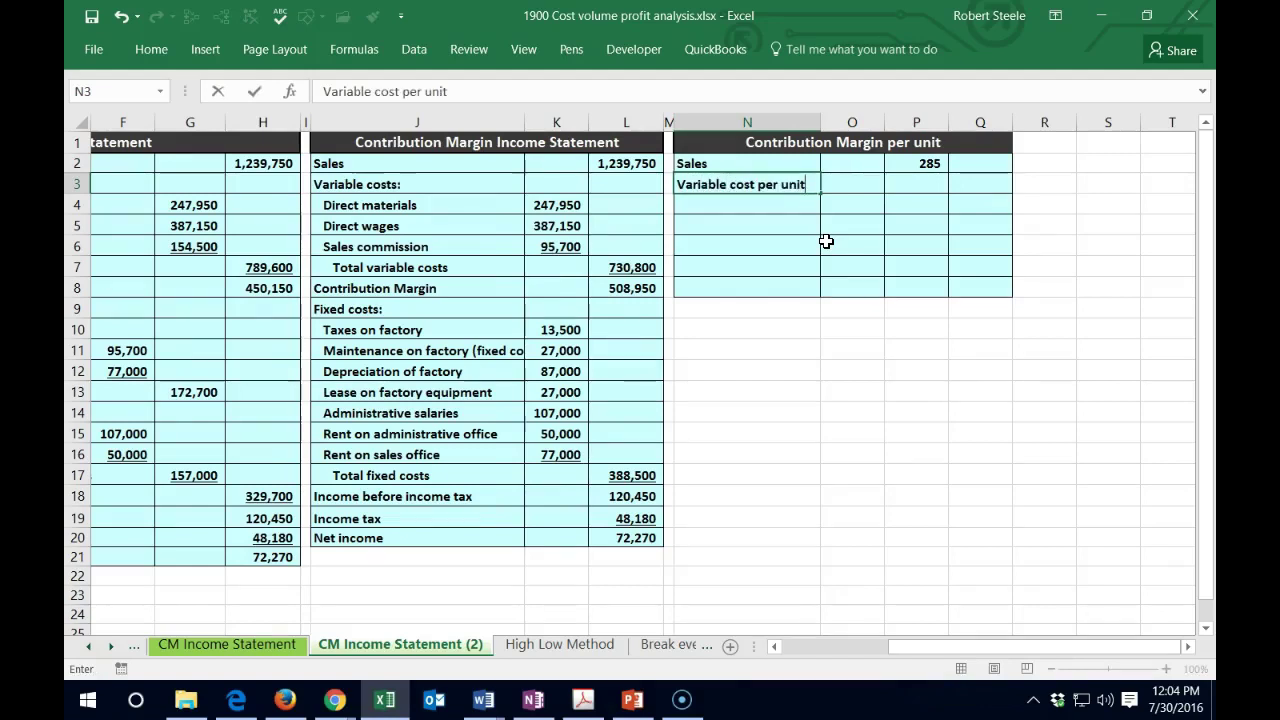
pyautogui.press('Return')
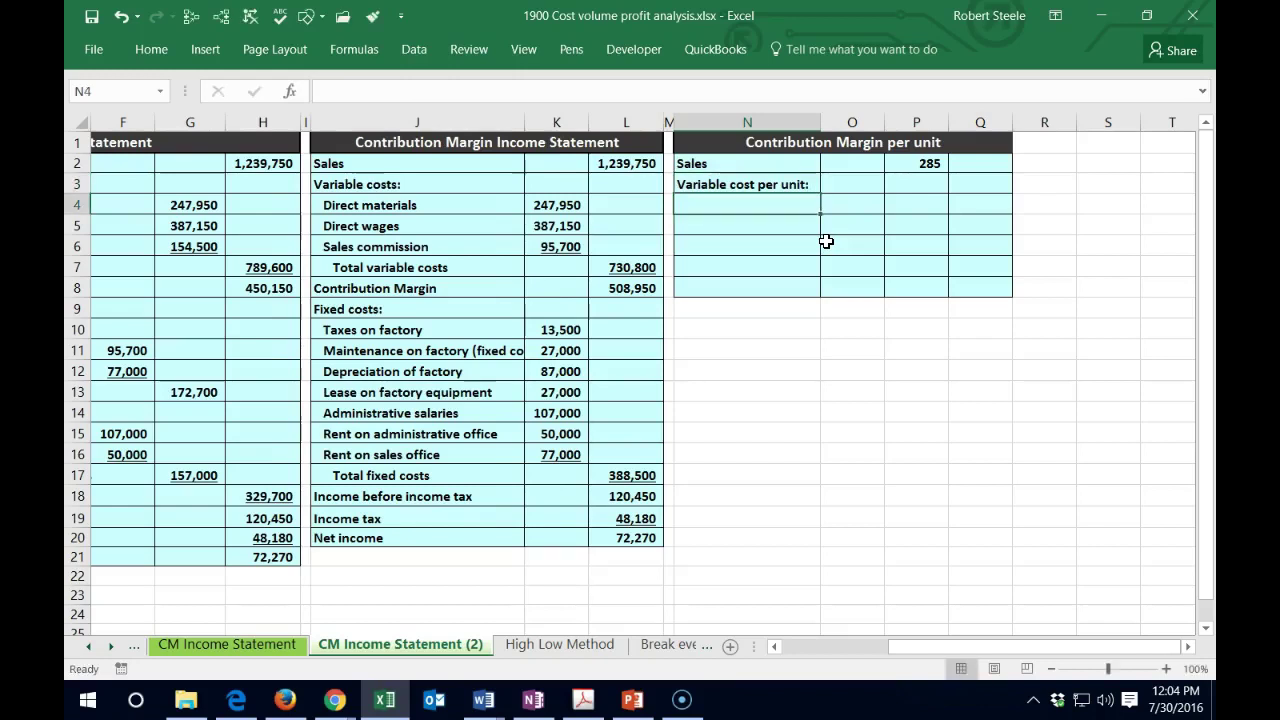
# Review the direct materials amount in K4 and the units produced in the problem data beside the trial balance.
pyautogui.press('Left')
pyautogui.press('Left')
pyautogui.press('Left')
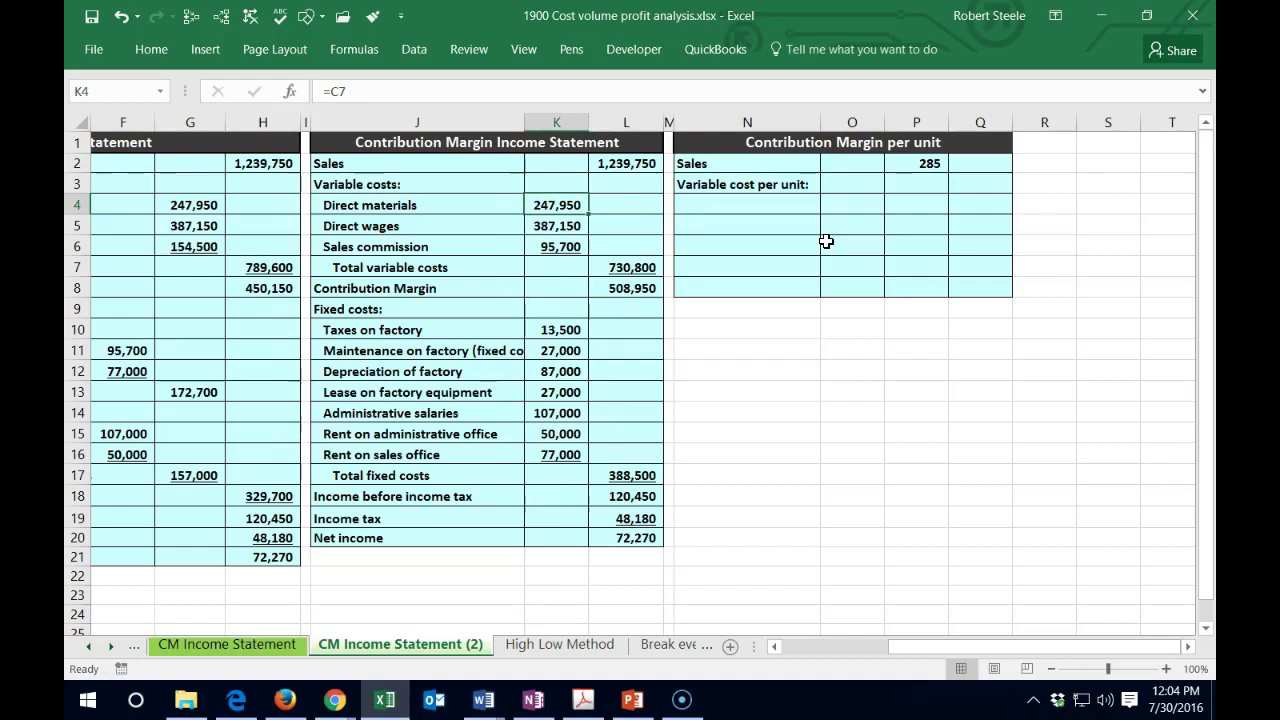
pyautogui.press('Right')
pyautogui.press('Right')
pyautogui.press('Right')
pyautogui.press('Right')
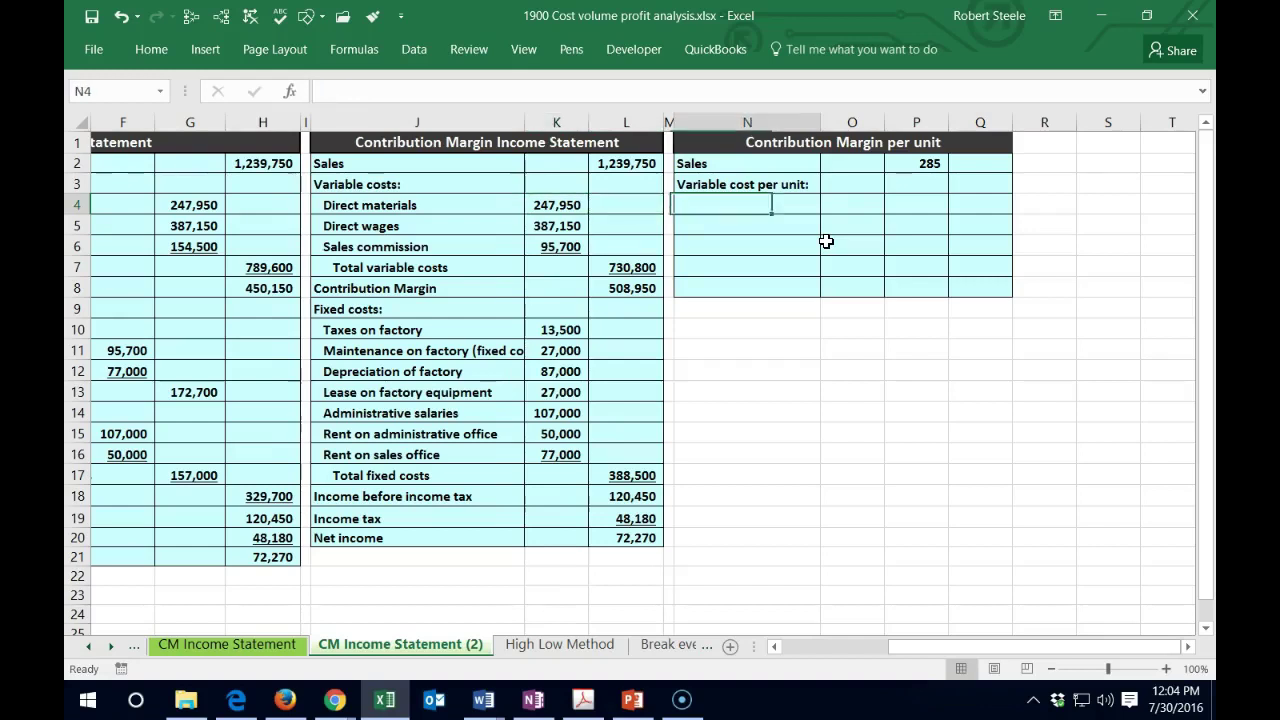
pyautogui.moveTo(905, 646); pyautogui.dragTo(768, 660)
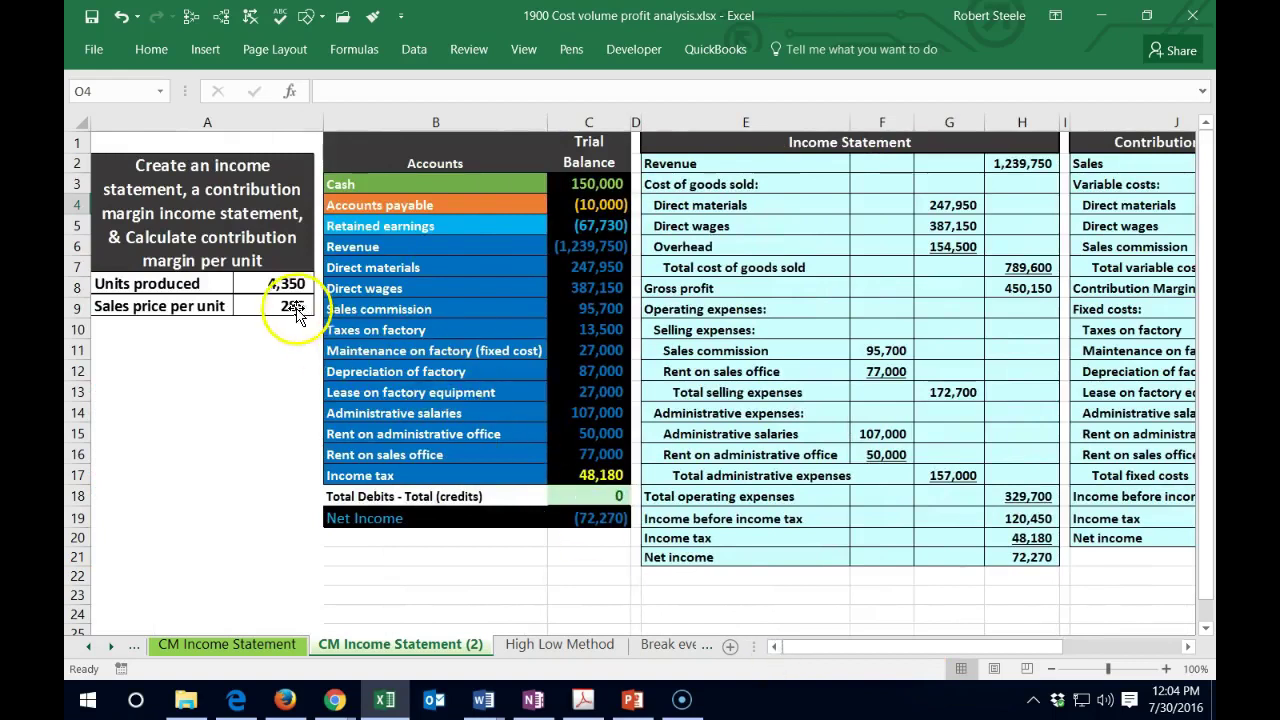
pyautogui.moveTo(975, 660); pyautogui.dragTo(1070, 650)
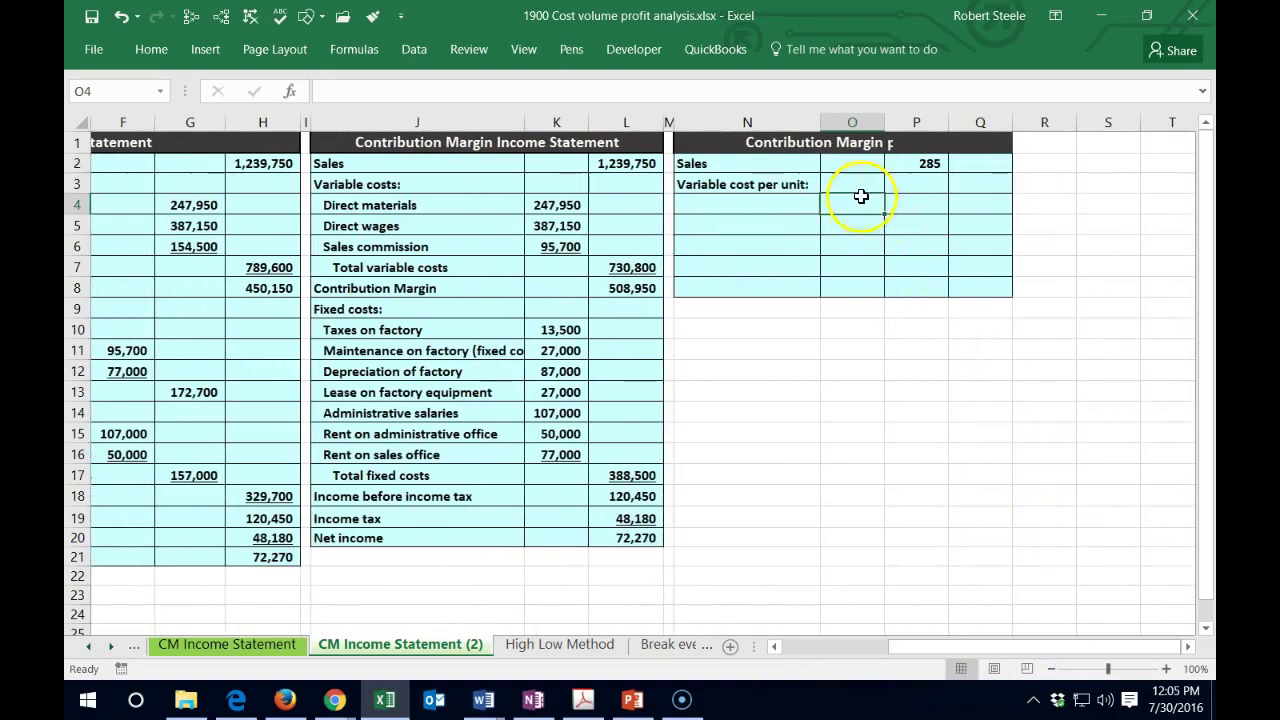
# Link N4 to the direct materials label with the formula =+J4 and indent it.
pyautogui.click(745, 197)
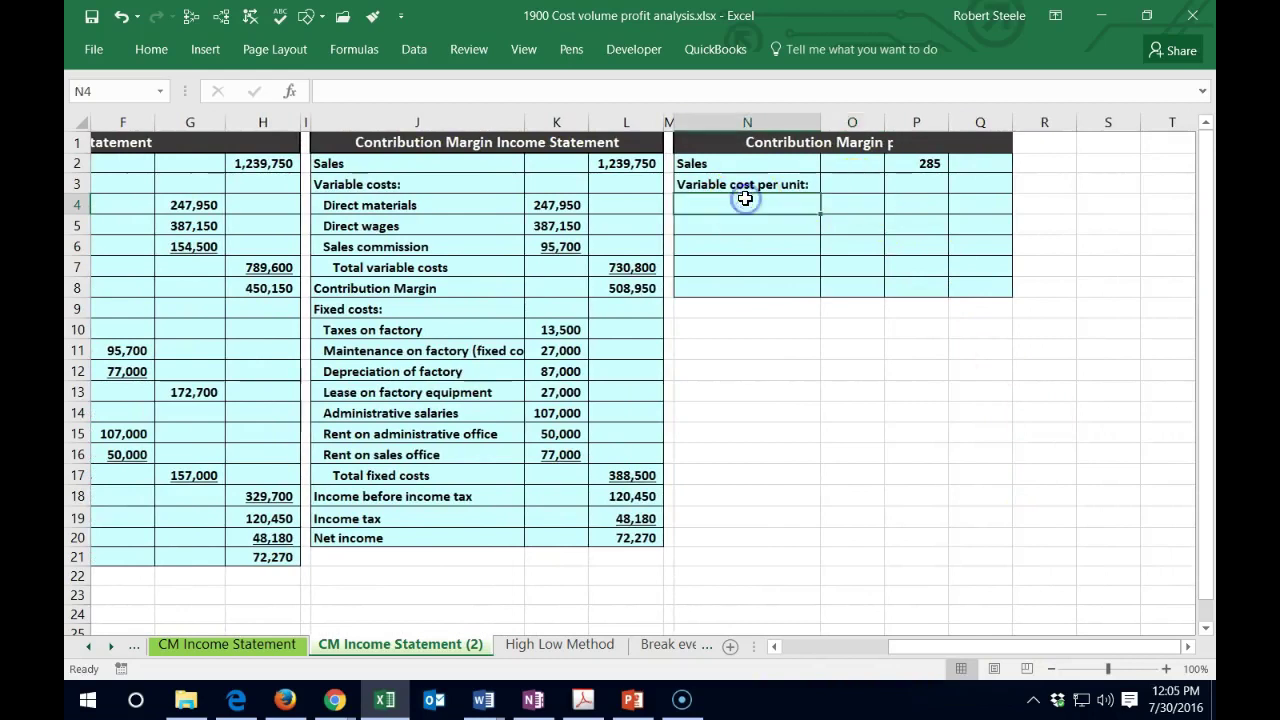
pyautogui.write('+')
pyautogui.press('Left')
pyautogui.press('Left')
pyautogui.press('Left')
pyautogui.press('Left')
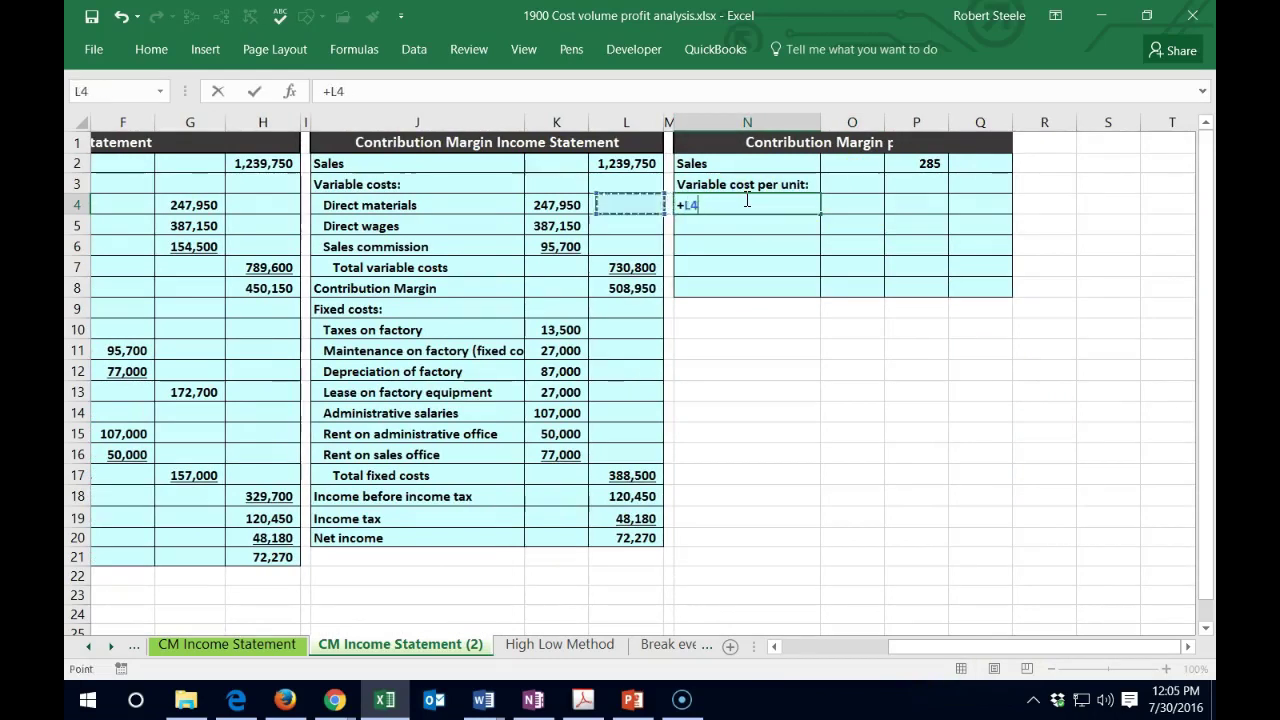
pyautogui.press('Return')
pyautogui.click(745, 198)
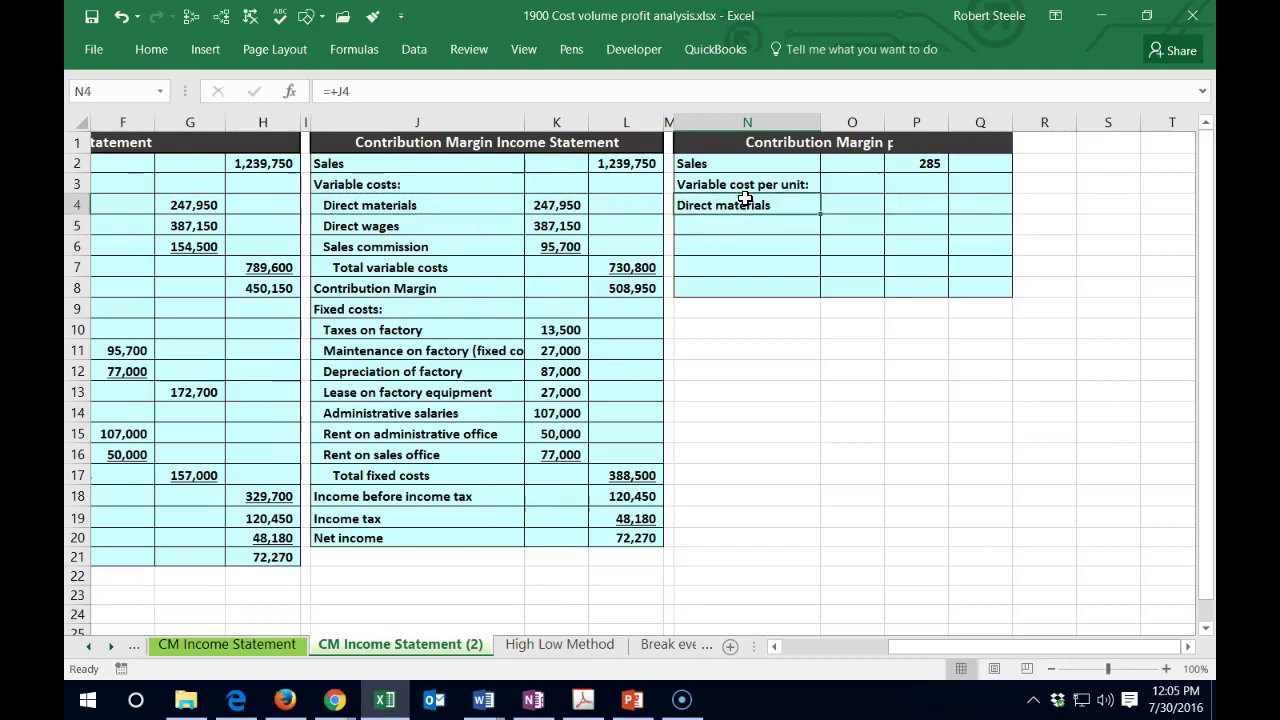
pyautogui.click(147, 50)
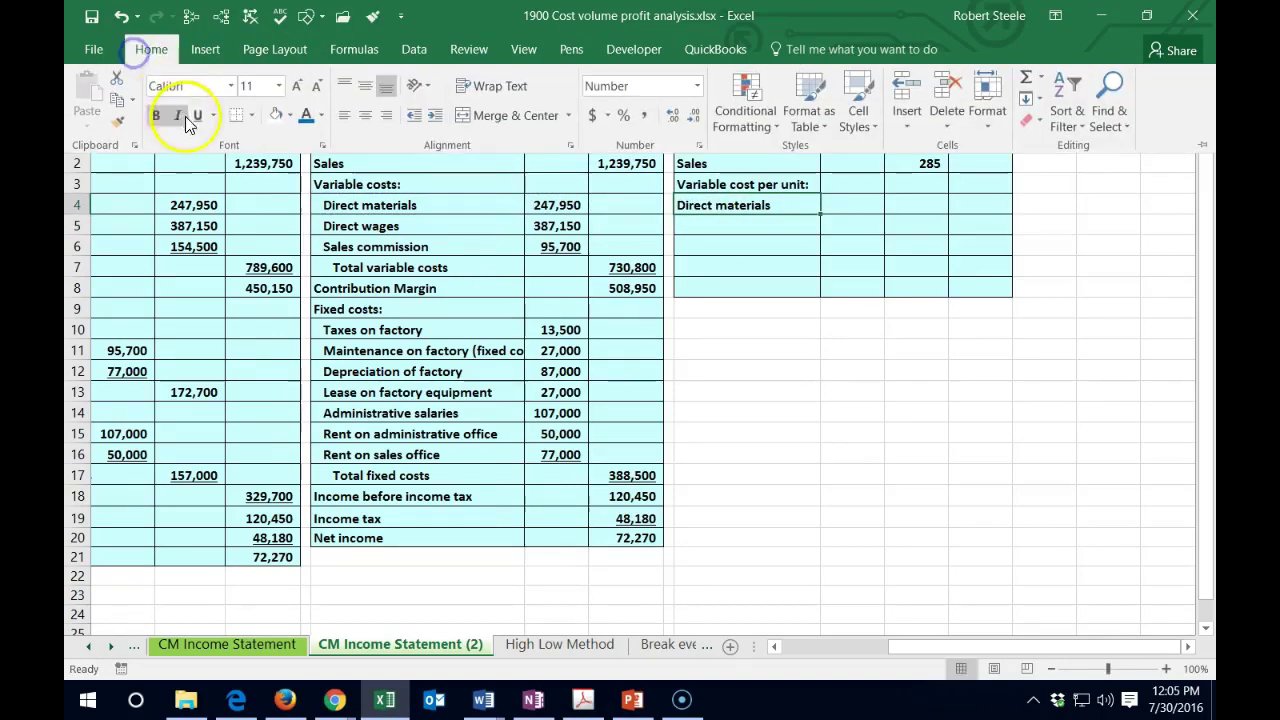
pyautogui.click(434, 115)
# Calculate direct materials per unit in O4 with the formula =K4/4350.
pyautogui.click(830, 205)
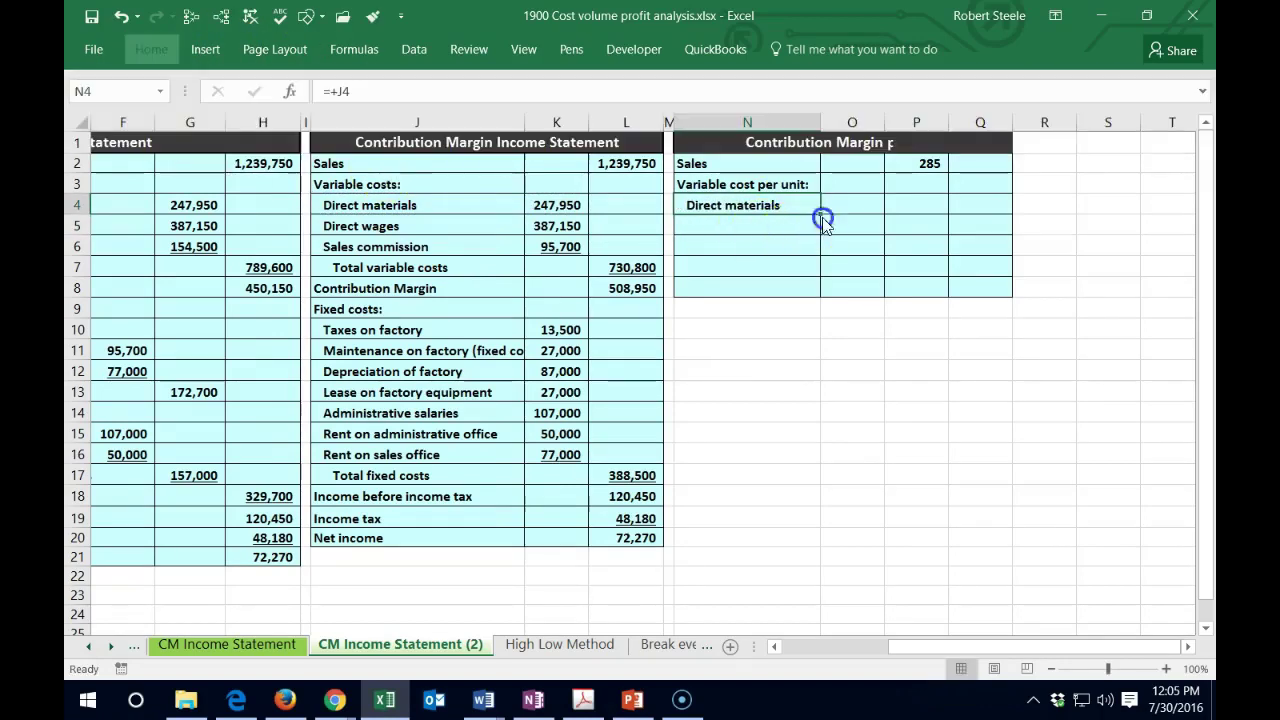
pyautogui.write('=')
pyautogui.press('Left')
pyautogui.press('Left')
pyautogui.press('Left')
pyautogui.press('Left')
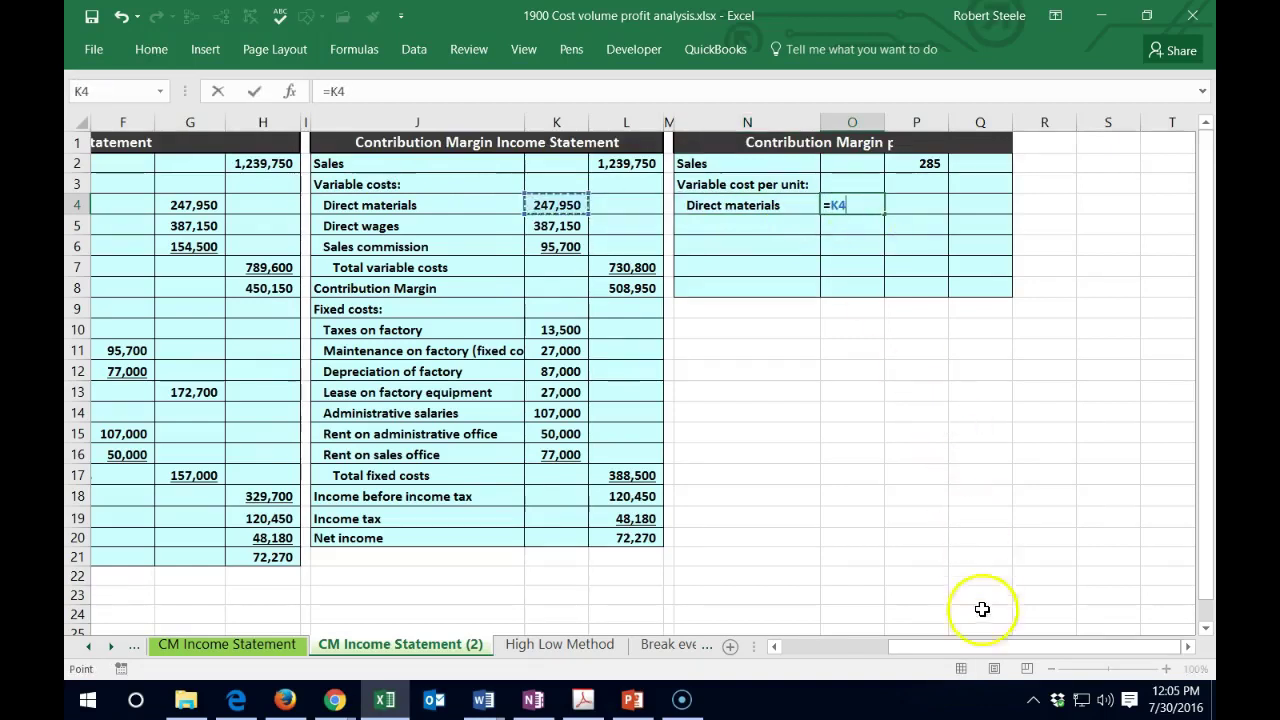
pyautogui.moveTo(995, 648)
pyautogui.mouseDown()
pyautogui.moveTo(751, 651)
pyautogui.moveTo(1010, 655)
pyautogui.mouseUp()
pyautogui.write('/4350')
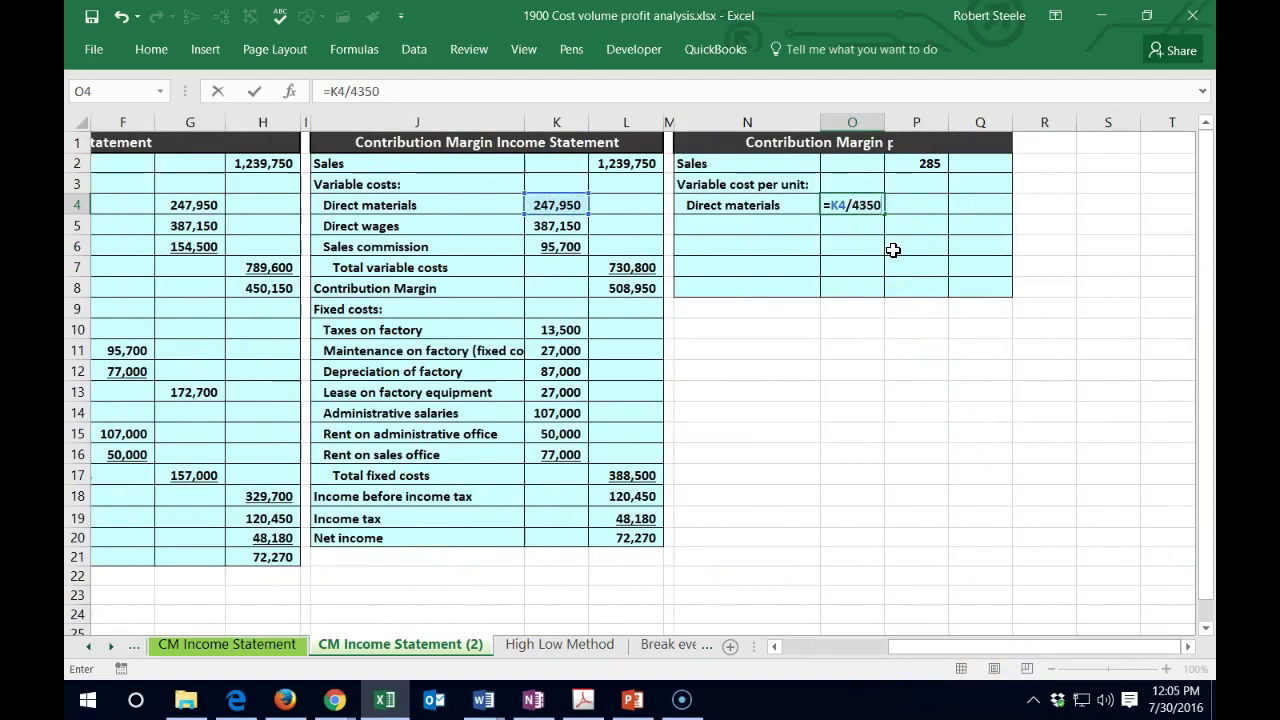
pyautogui.press('Return')
# Note the units produced, 4350, in the empty cell S4 beside the per-unit table.
pyautogui.press('Right')
pyautogui.press('Right')
pyautogui.press('Right')
pyautogui.press('Right')
pyautogui.press('Up')
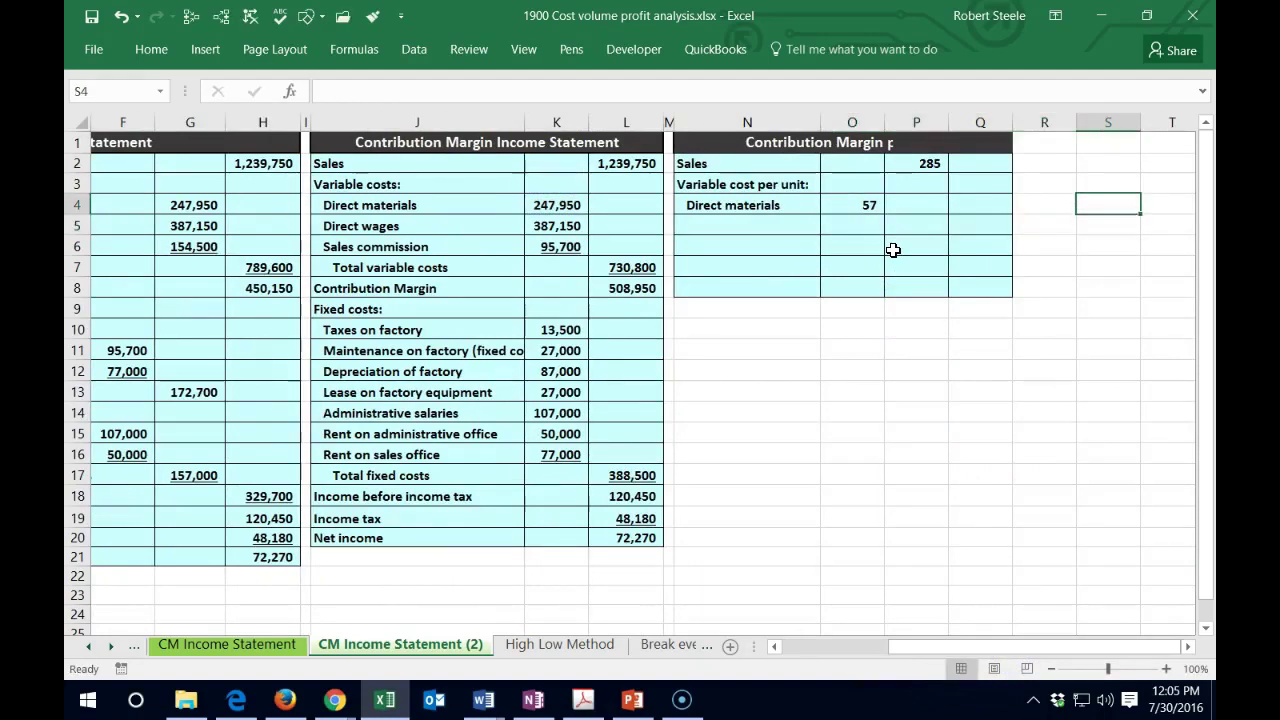
pyautogui.write('4,')
pyautogui.write('350')
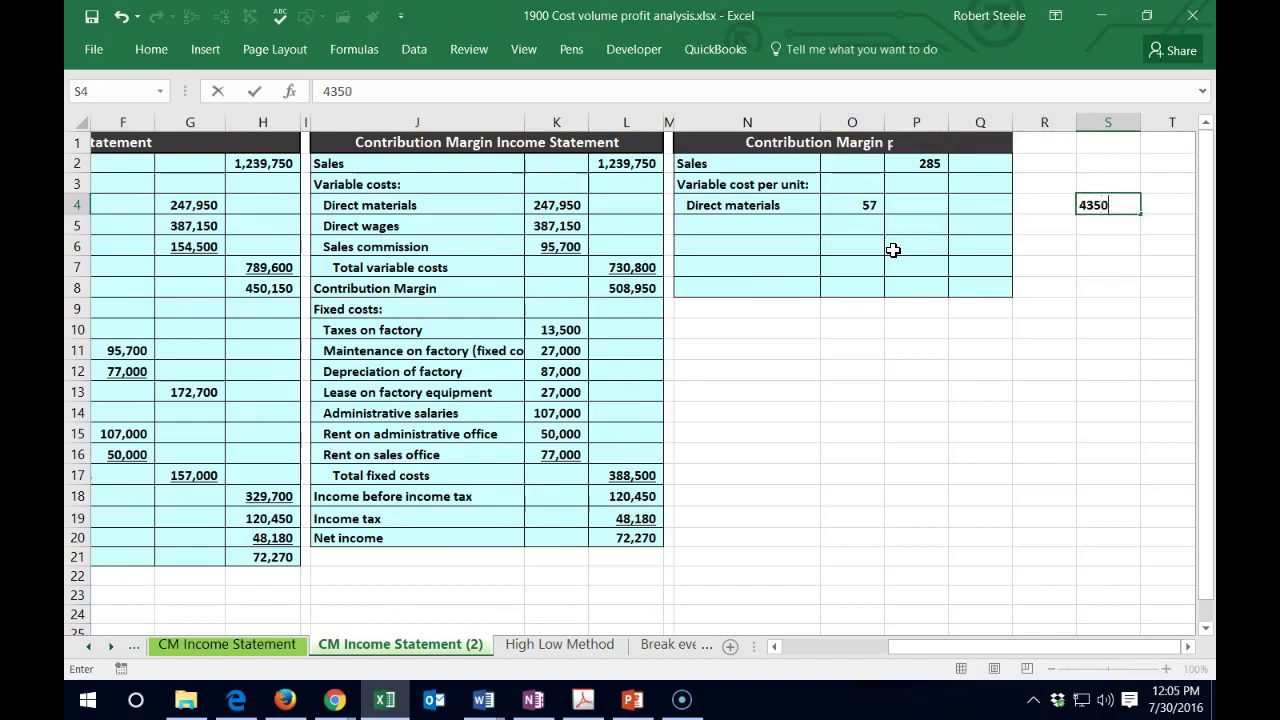
pyautogui.press('Return')
# Link N5 to the direct wages label with the formula =J5 and indent it.
pyautogui.press('Left')
pyautogui.press('Left')
pyautogui.press('Left')
pyautogui.press('Left')
pyautogui.press('Left')
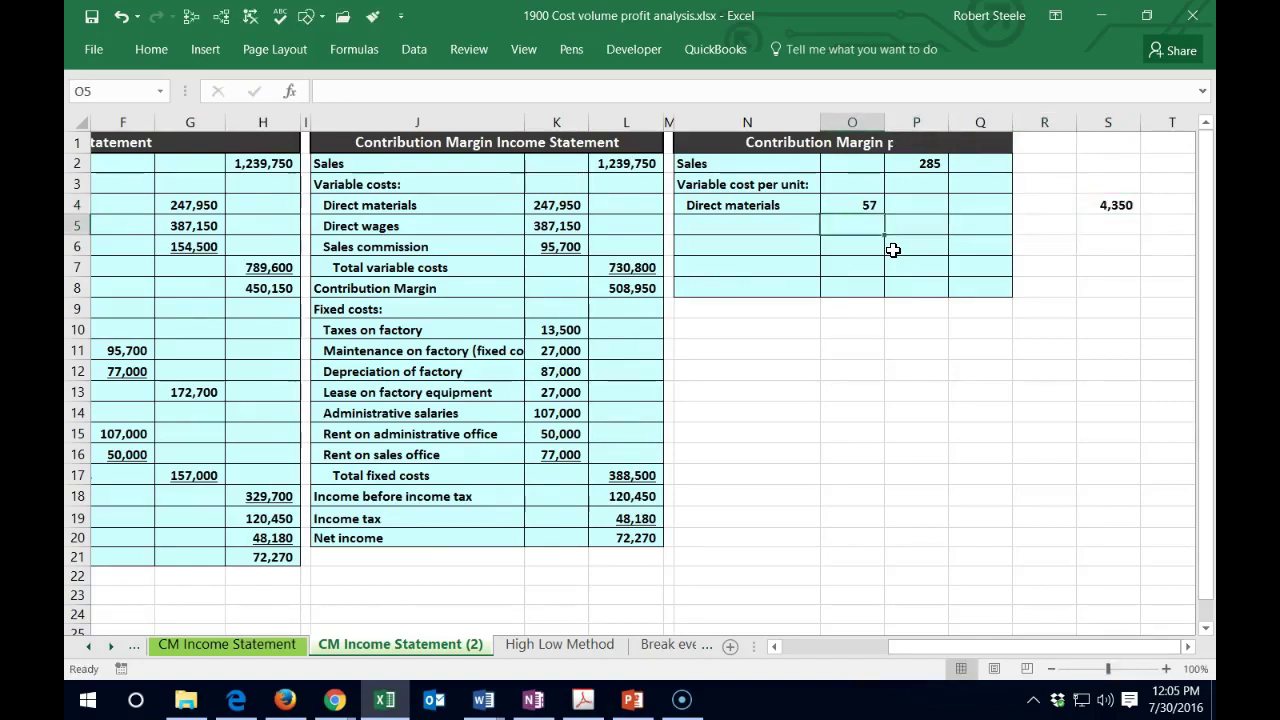
pyautogui.write('=')
pyautogui.press('Left')
pyautogui.press('Left')
pyautogui.press('Left')
pyautogui.press('Left')
pyautogui.press('Return')
pyautogui.press('Up')
pyautogui.click(147, 49)
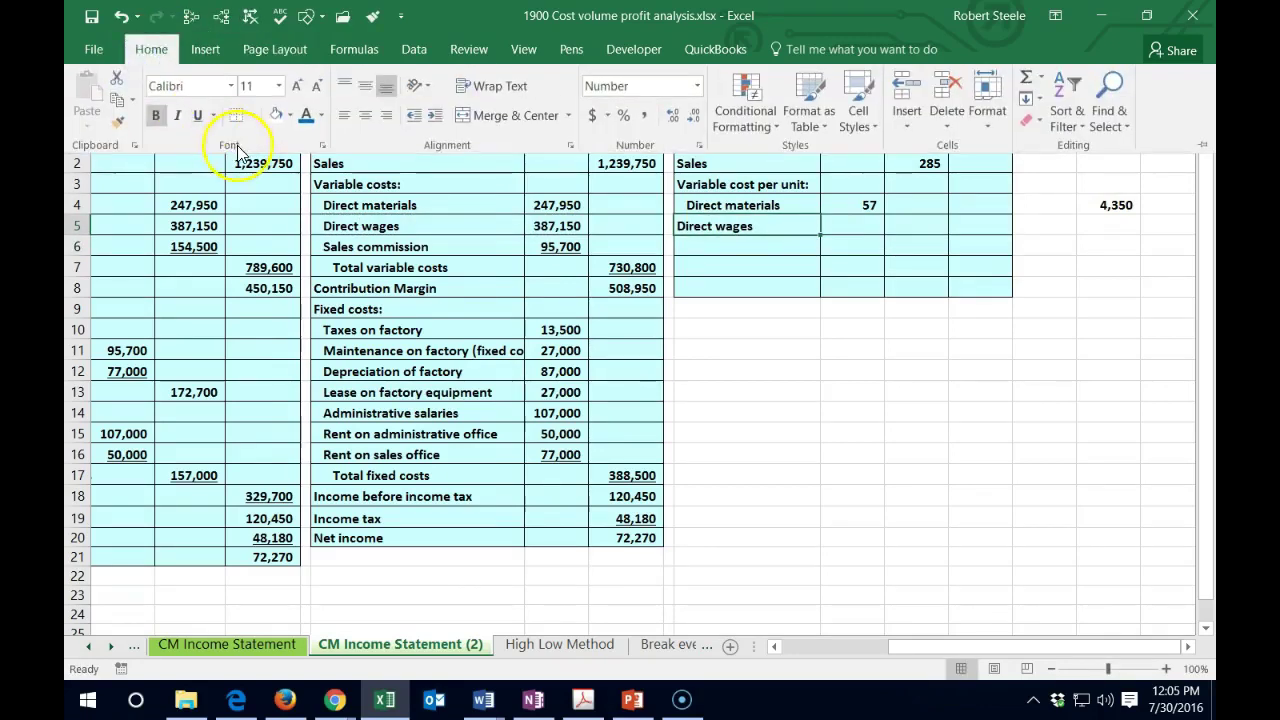
pyautogui.click(830, 218)
# Calculate direct wages per unit in O5 with the formula =K5/4350.
pyautogui.click(835, 218)
pyautogui.write('=')
pyautogui.press('Left')
pyautogui.press('Left')
pyautogui.press('Left')
pyautogui.press('Left')
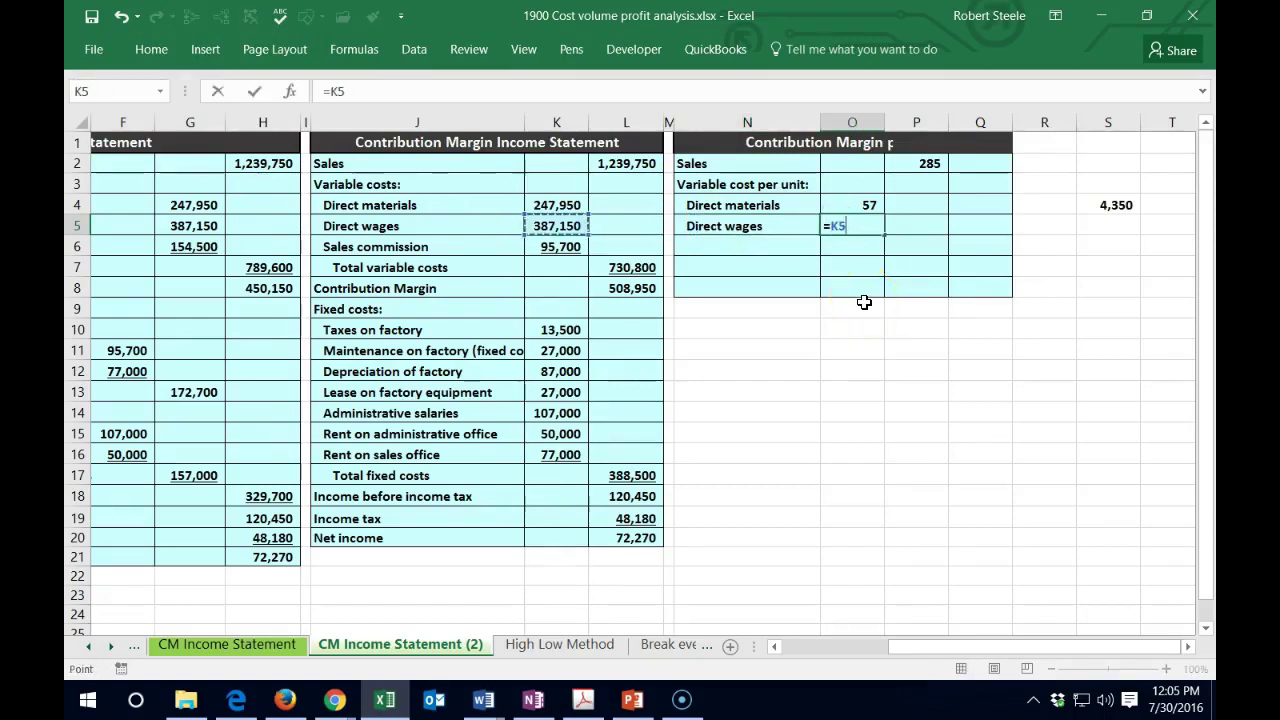
pyautogui.write('/')
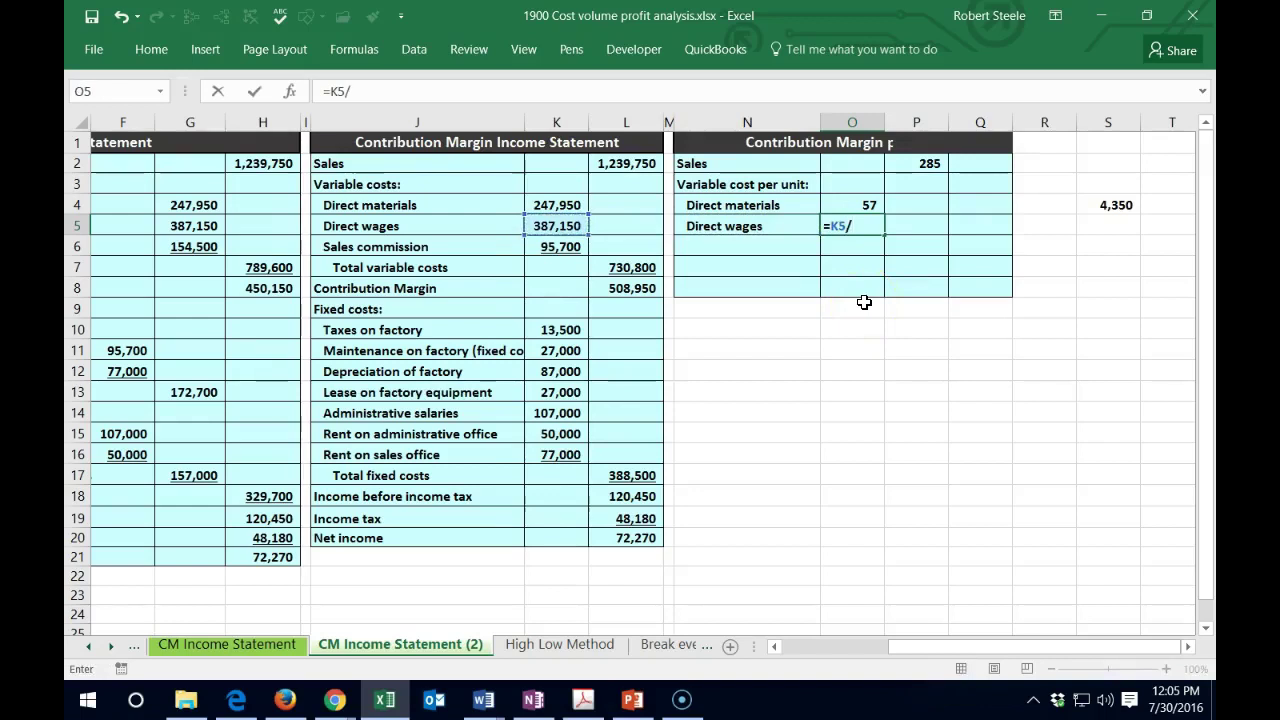
pyautogui.write('435')
pyautogui.press('Return')
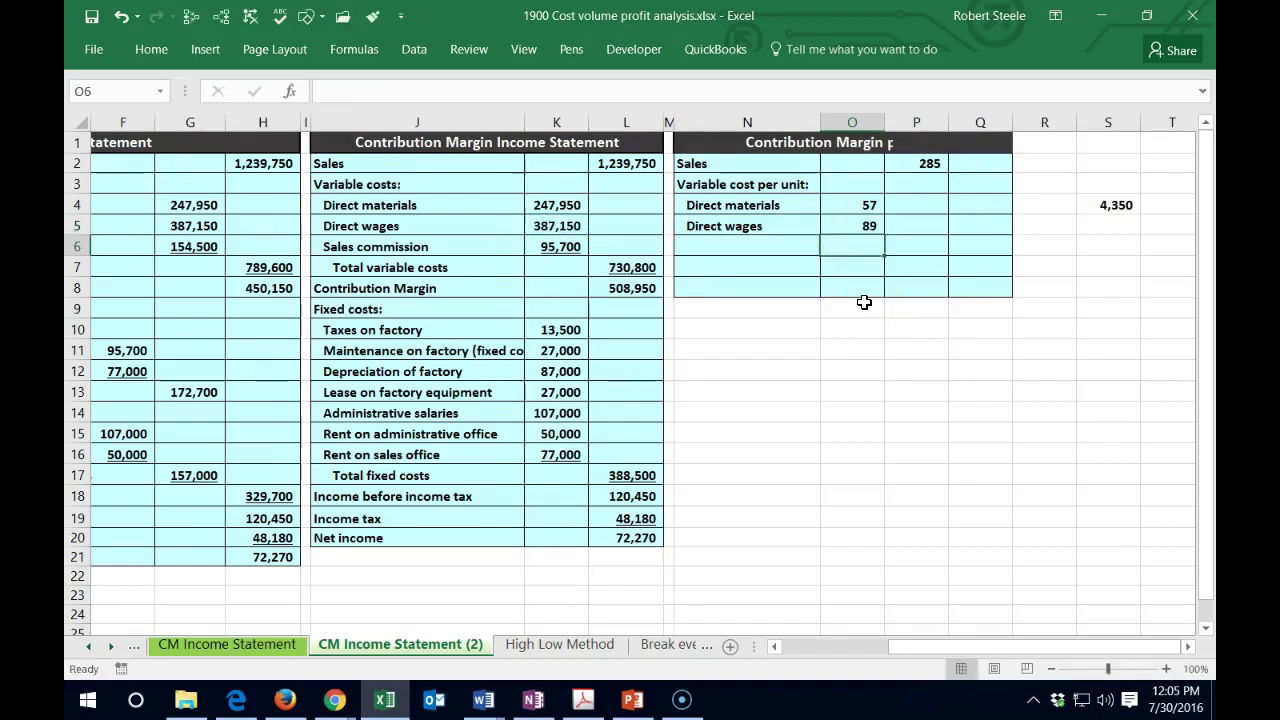
# Link N6 to the sales commission label with the formula =J6 and indent it.
pyautogui.press('Left')
pyautogui.write('=')
pyautogui.press('Left')
pyautogui.press('Left')
pyautogui.press('Left')
pyautogui.press('Left')
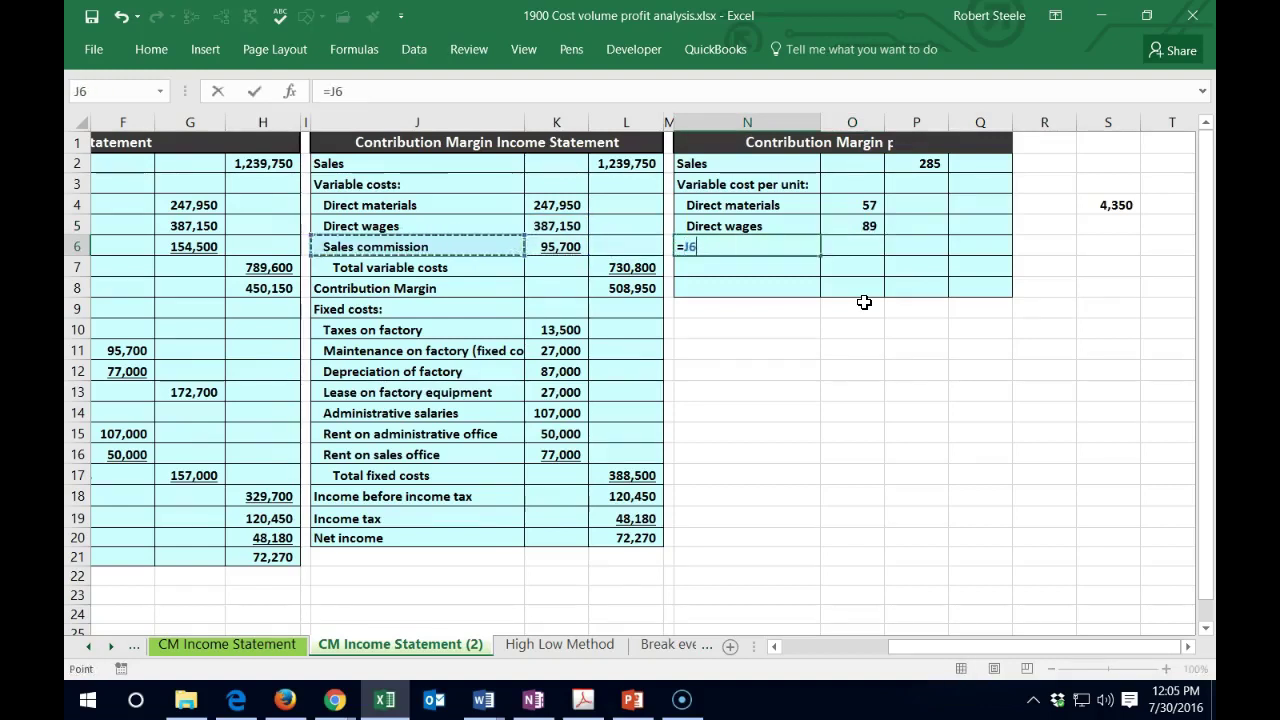
pyautogui.press('Return')
pyautogui.press('Up')
pyautogui.click(140, 49)
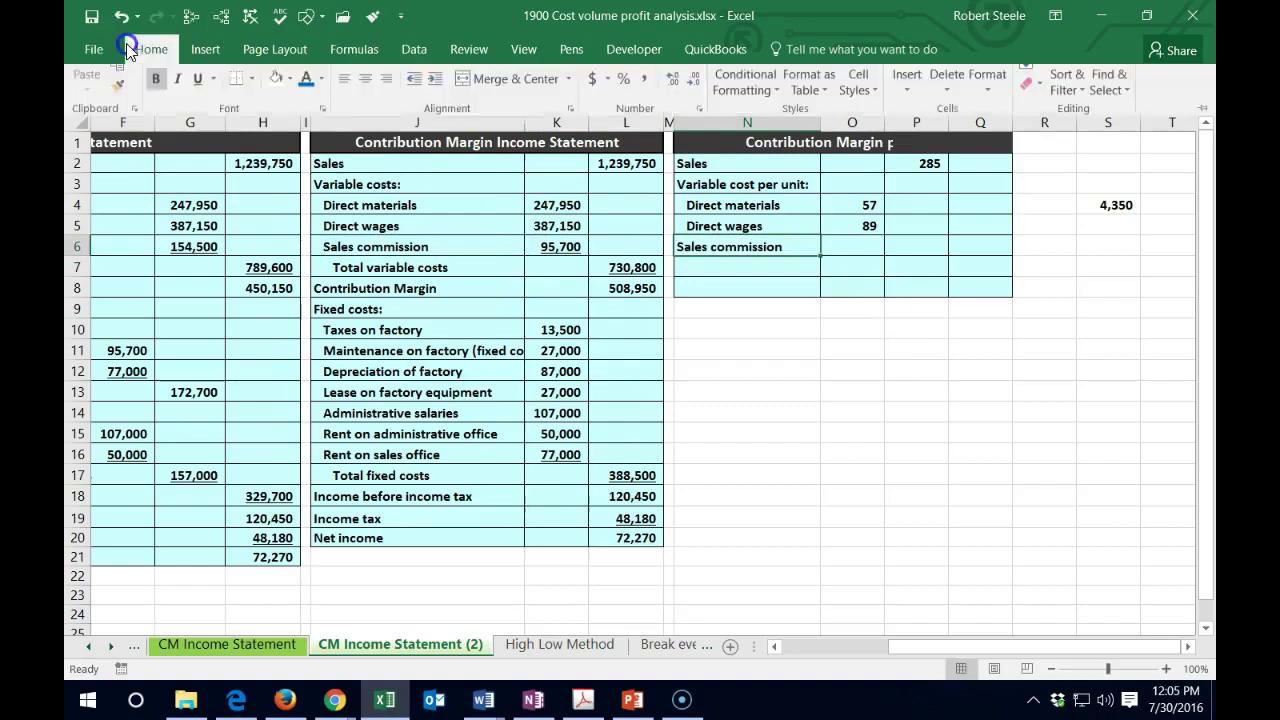
pyautogui.click(434, 118)
# Calculate sales commission per unit in O6 with the formula =K6/4350 and underline the amount.
pyautogui.click(852, 240)
pyautogui.write('=')
pyautogui.press('Left')
pyautogui.press('Left')
pyautogui.press('Left')
pyautogui.press('Left')
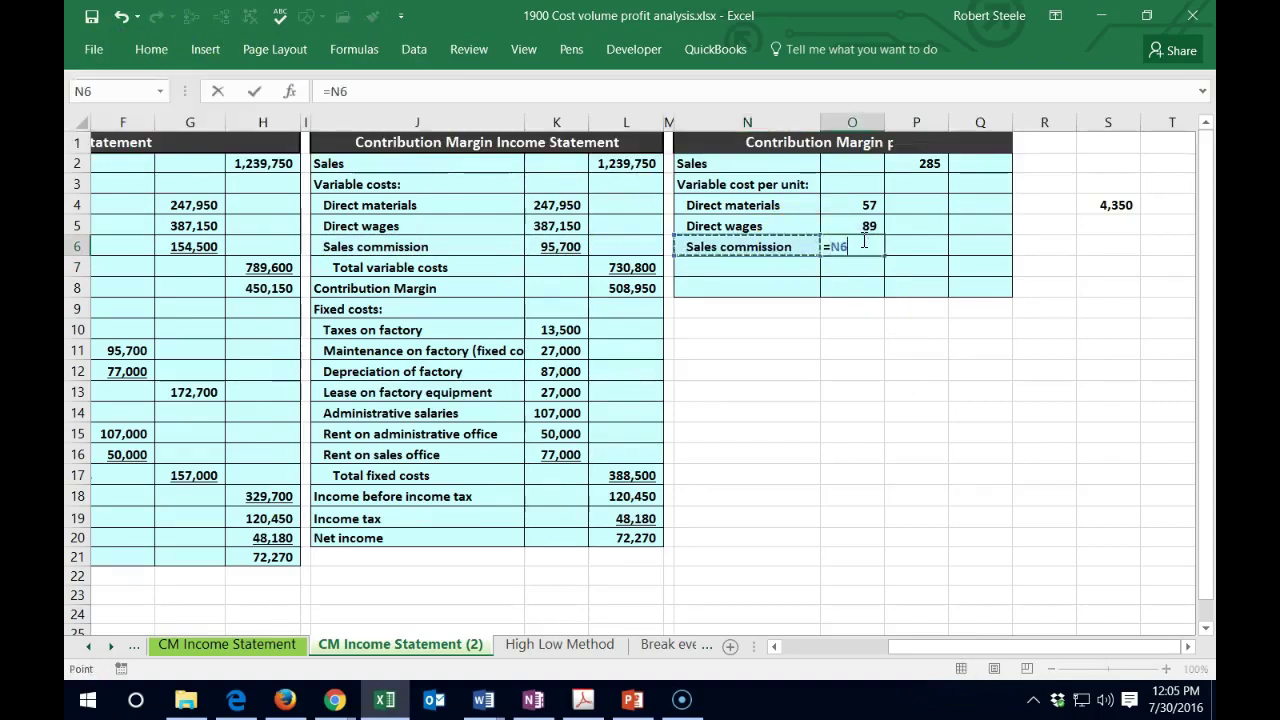
pyautogui.write('/4350')
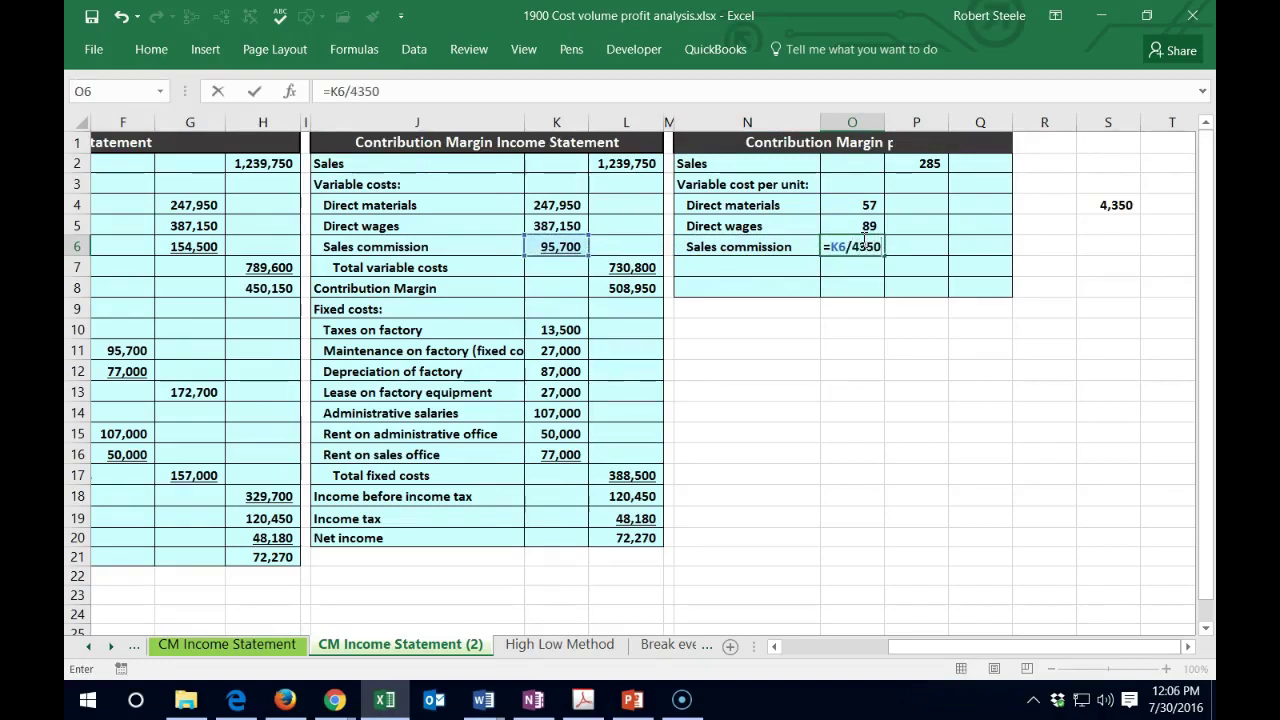
pyautogui.press('Return')
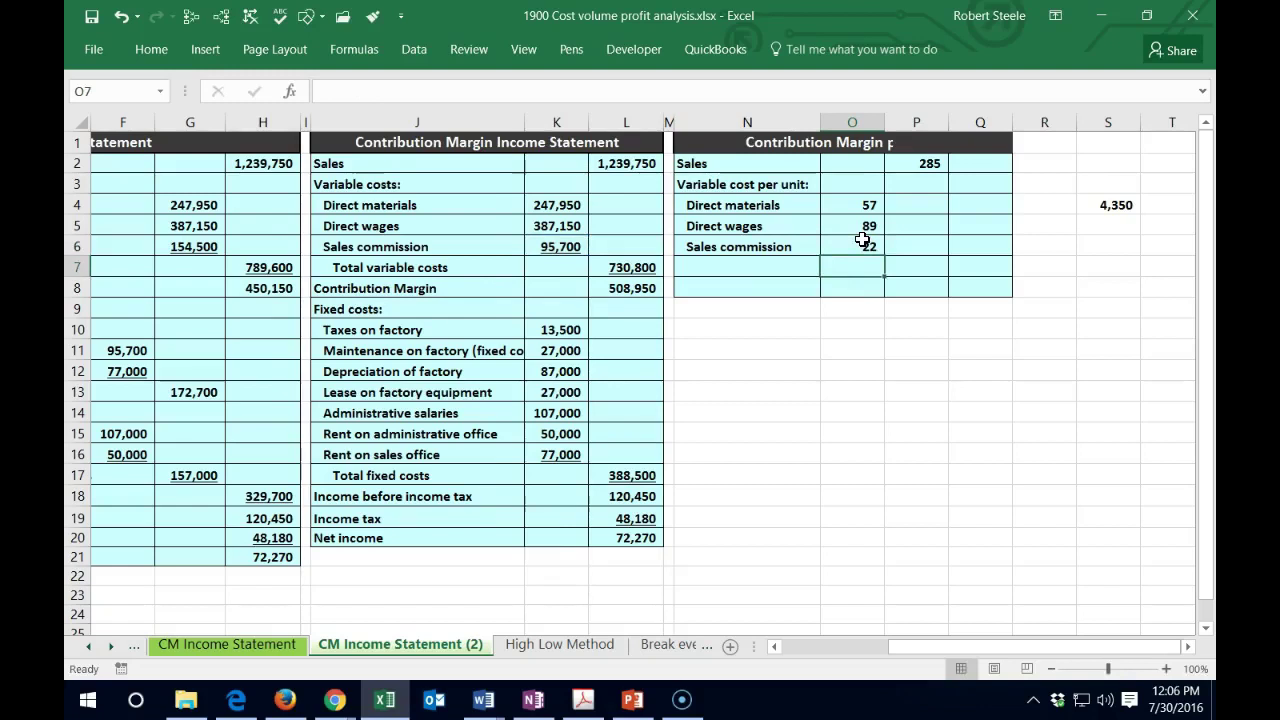
pyautogui.click(862, 240)
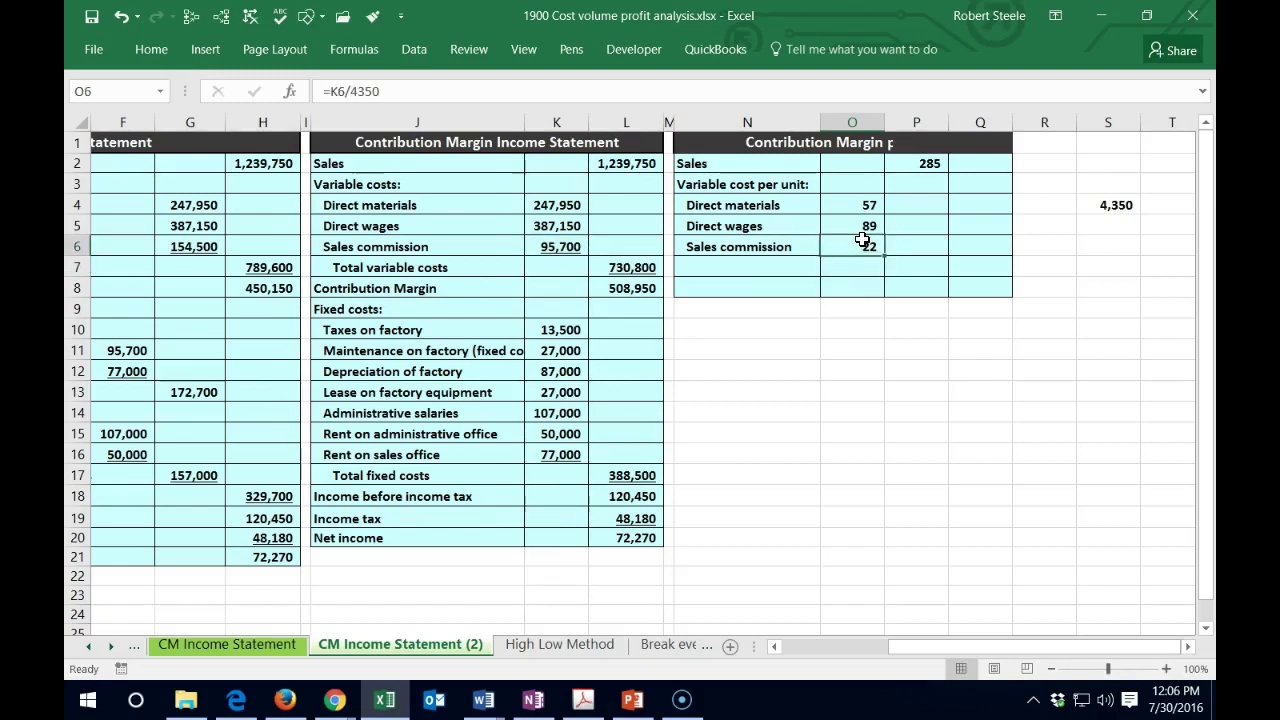
pyautogui.click(153, 60)
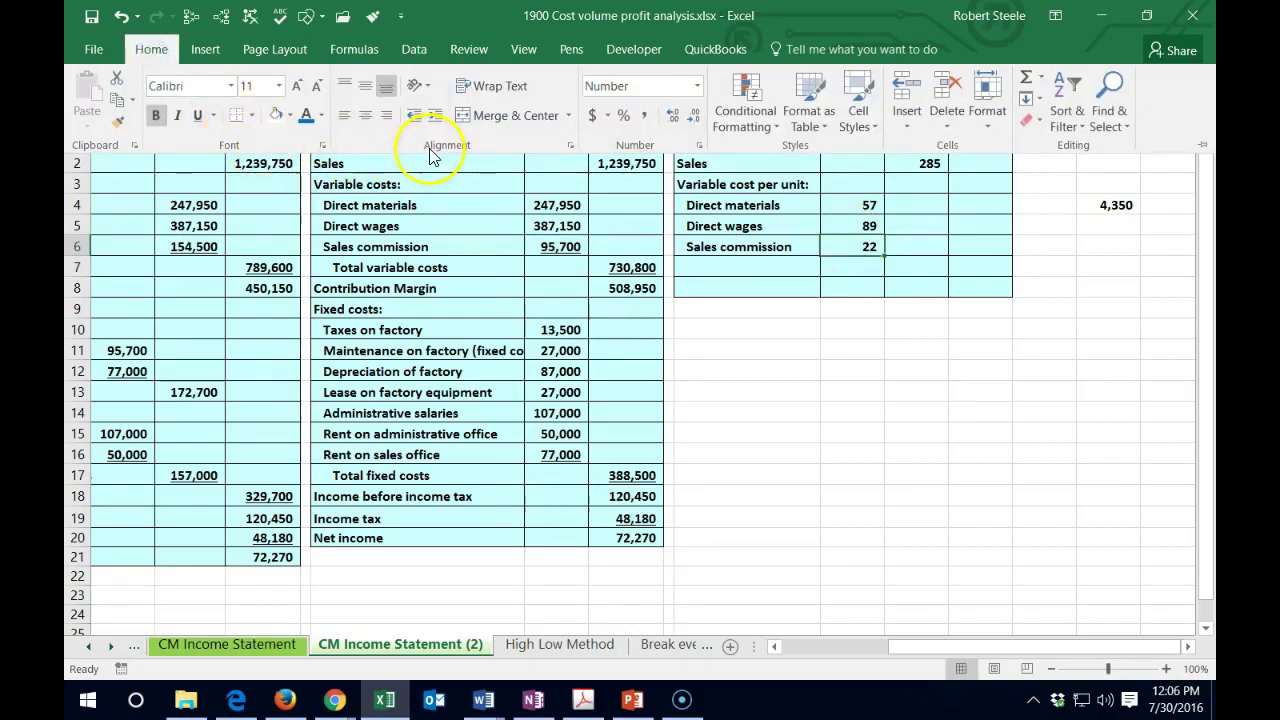
pyautogui.click(197, 115)
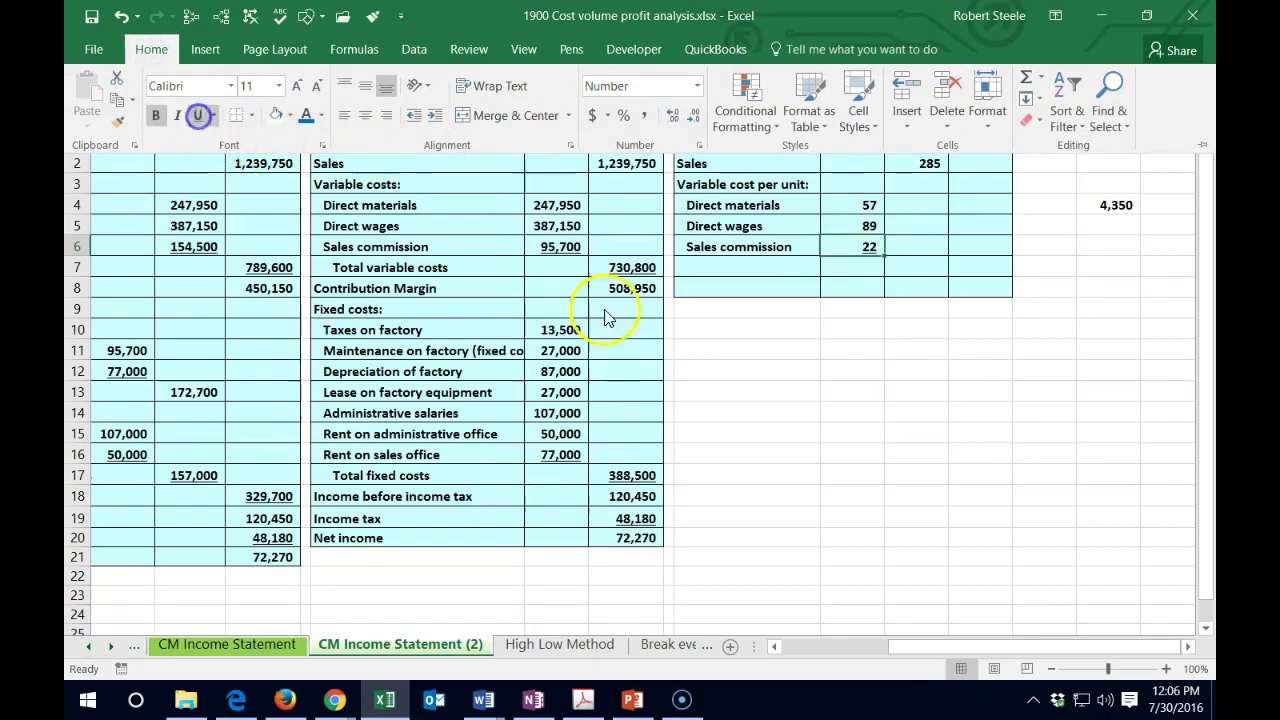
# Enter the label "Total variable cost per unit" in N7 and indent it two levels.
pyautogui.click(749, 297)
pyautogui.click(699, 265)
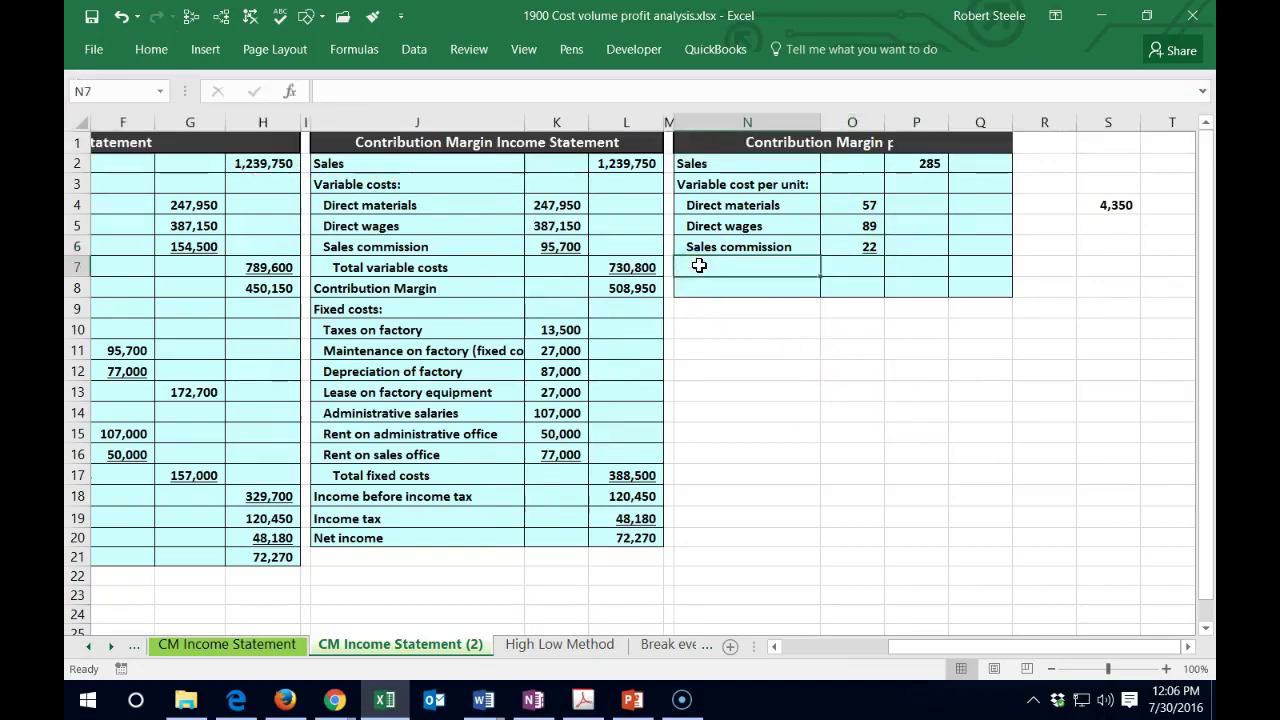
pyautogui.write('Total variable cost per unit')
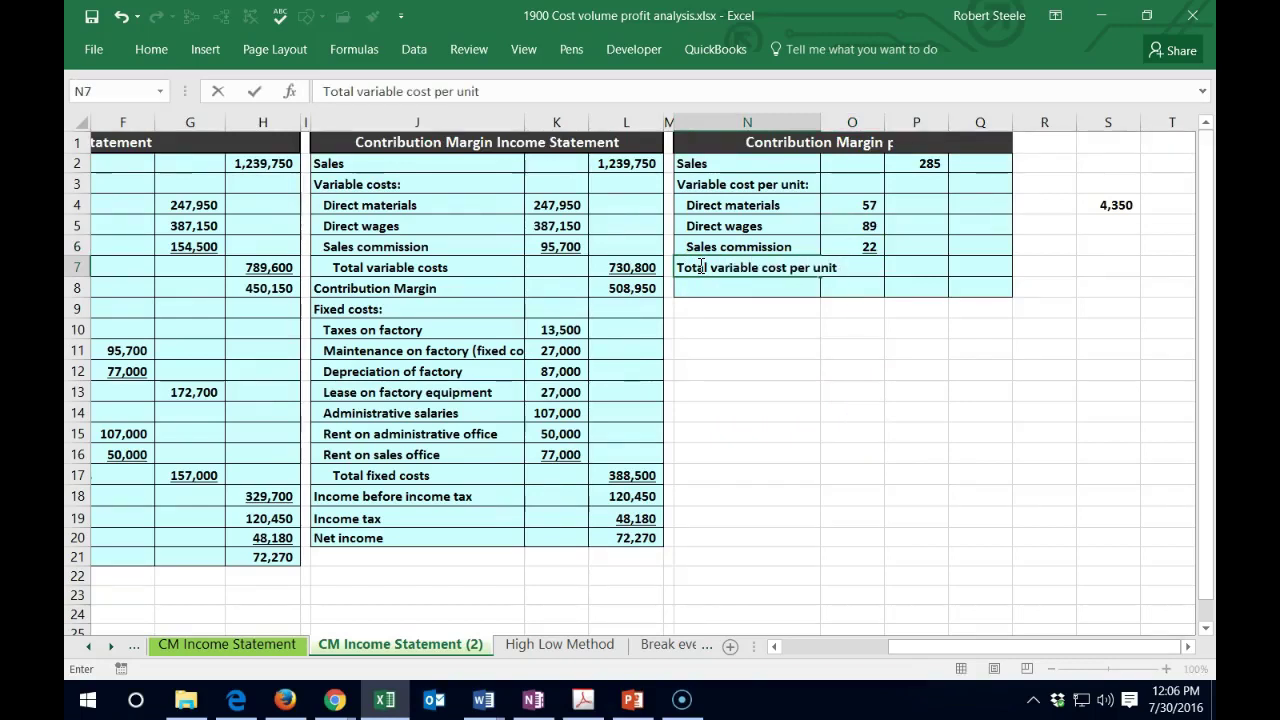
pyautogui.press('Return')
pyautogui.click(700, 266)
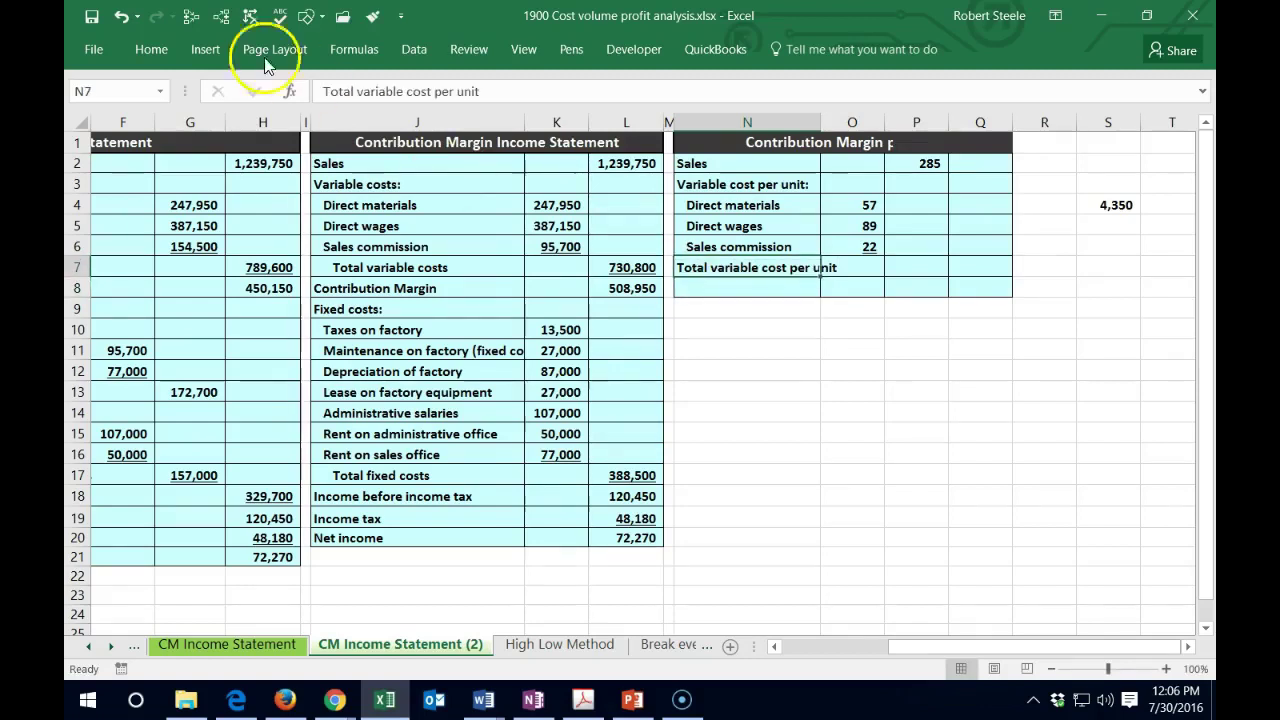
pyautogui.click(141, 51)
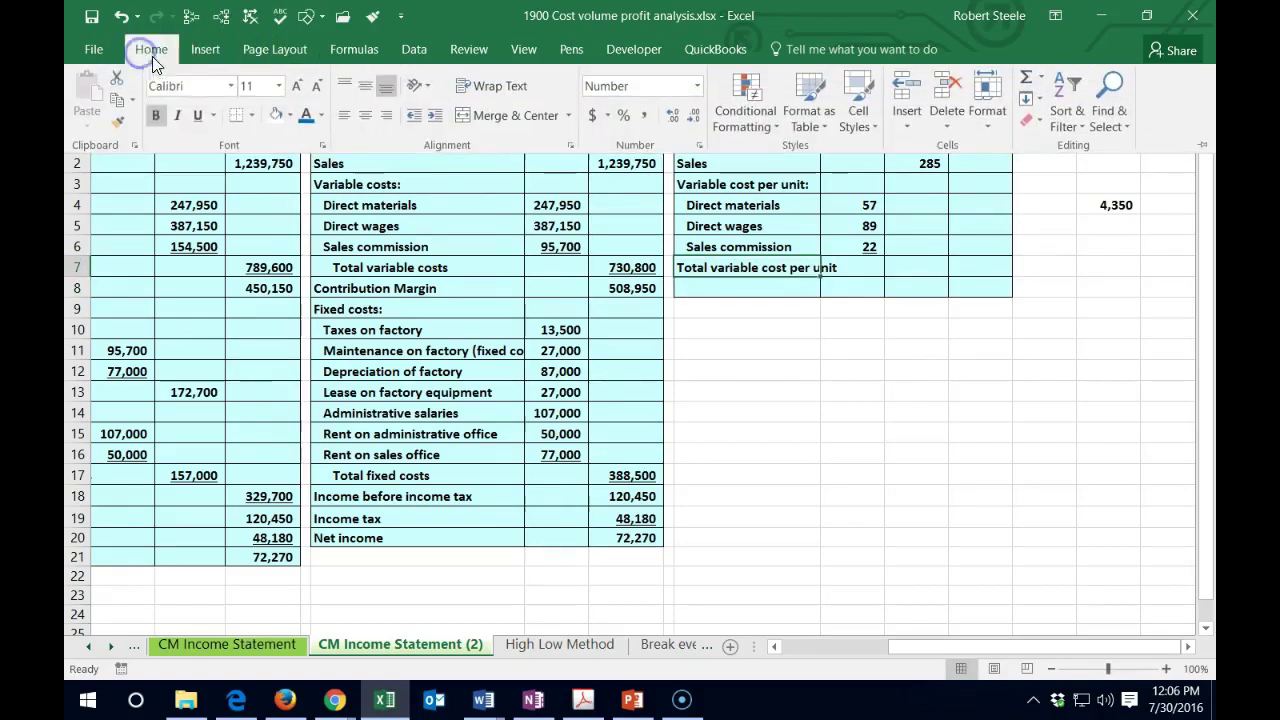
pyautogui.click(440, 121)
pyautogui.click(440, 121)
# Total the per-unit variable costs in P7 with the formula =SUM(O4:O6) and underline the amount.
pyautogui.click(906, 309)
pyautogui.click(906, 268)
pyautogui.click(918, 277)
pyautogui.write('=sum(')
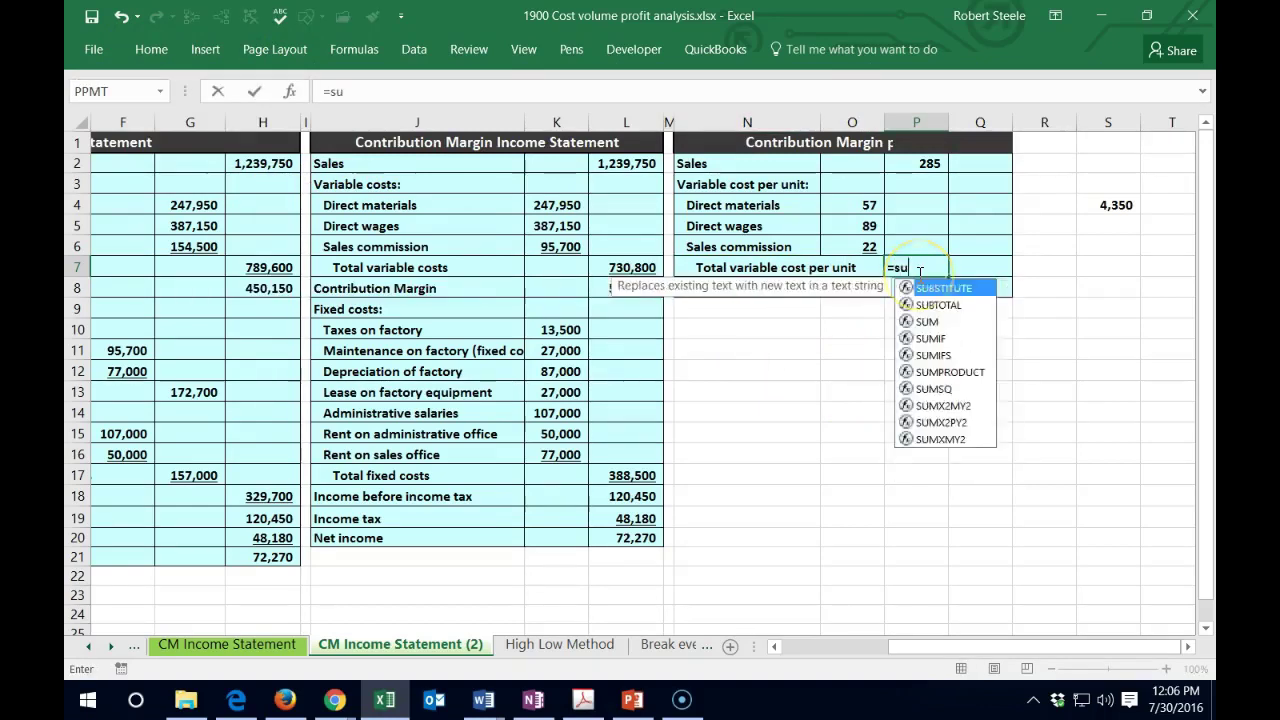
pyautogui.click(858, 202)
pyautogui.moveTo(858, 202); pyautogui.dragTo(840, 246)
pyautogui.press('Return')
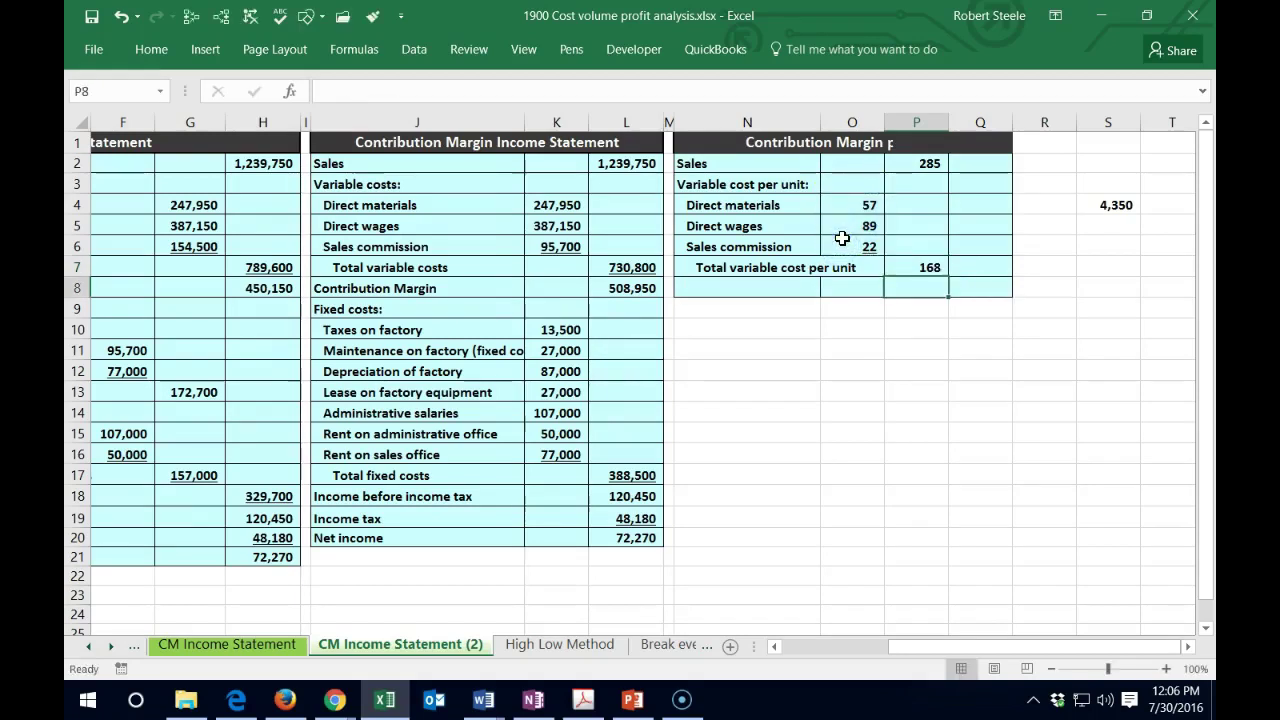
pyautogui.press('Up')
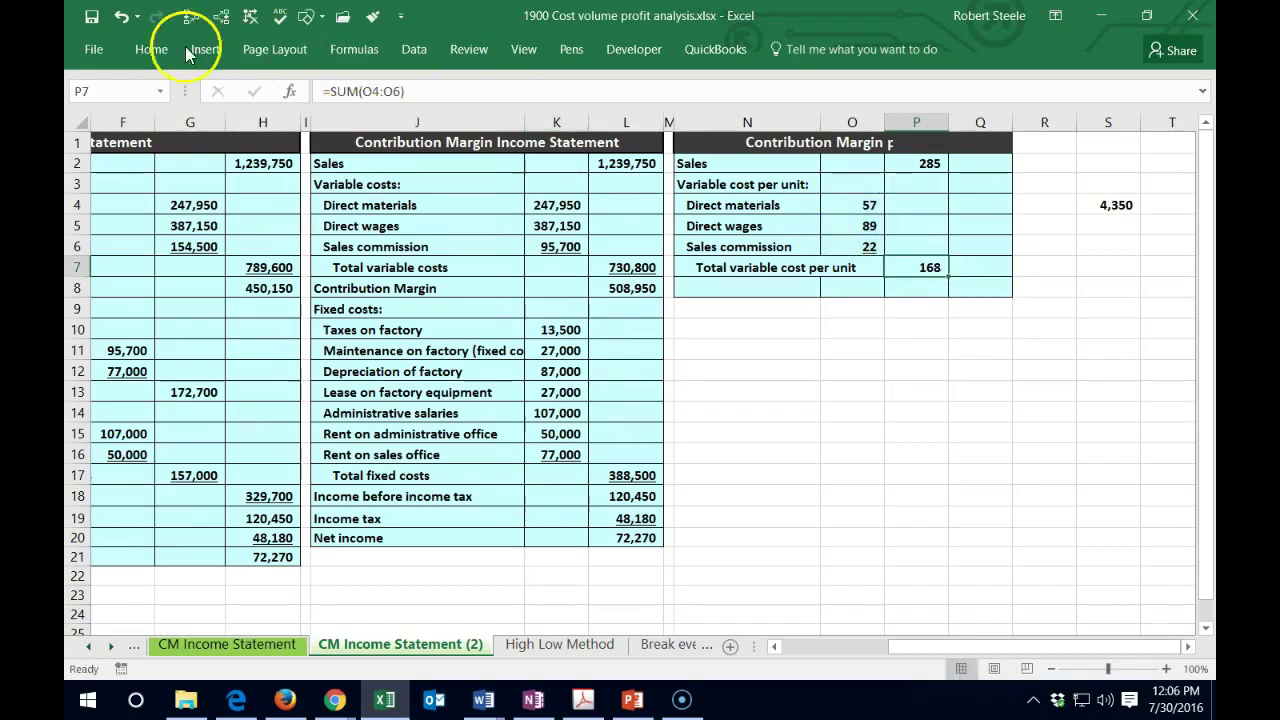
pyautogui.click(152, 50)
pyautogui.click(208, 118)
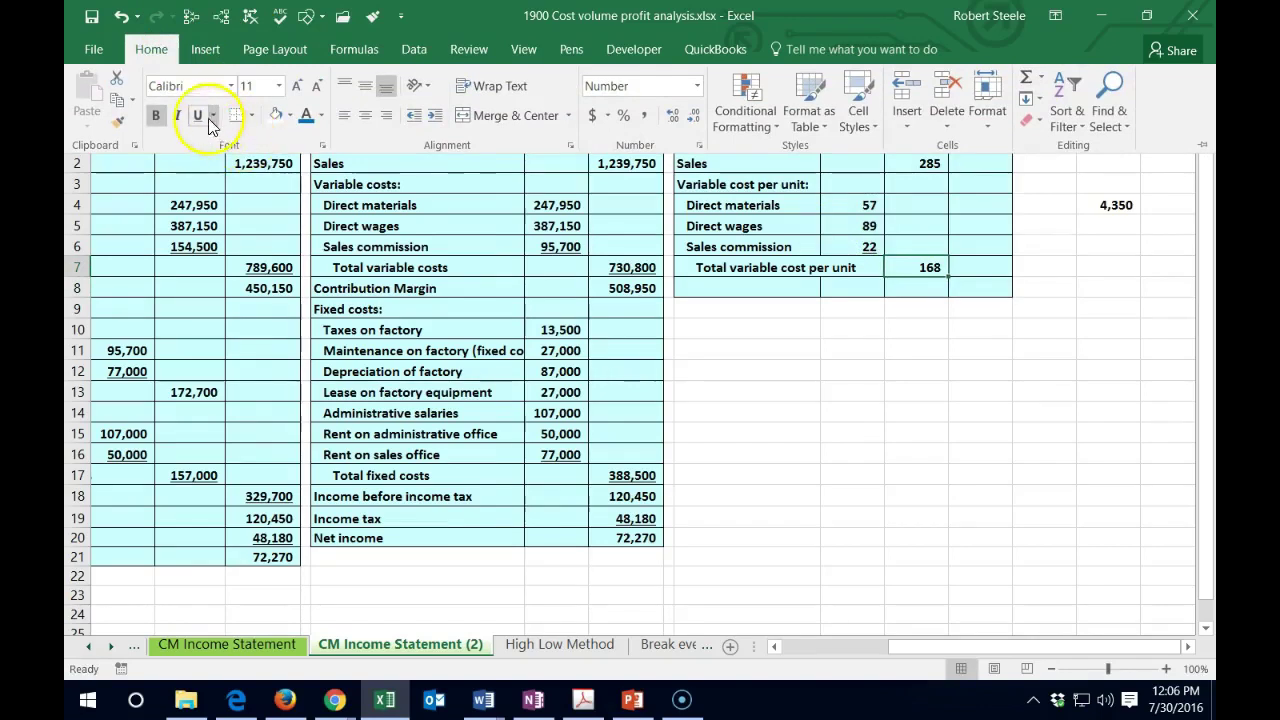
# Enter the label "Contribution Margin per unit" in N8.
pyautogui.click(728, 284)
pyautogui.write('Co')
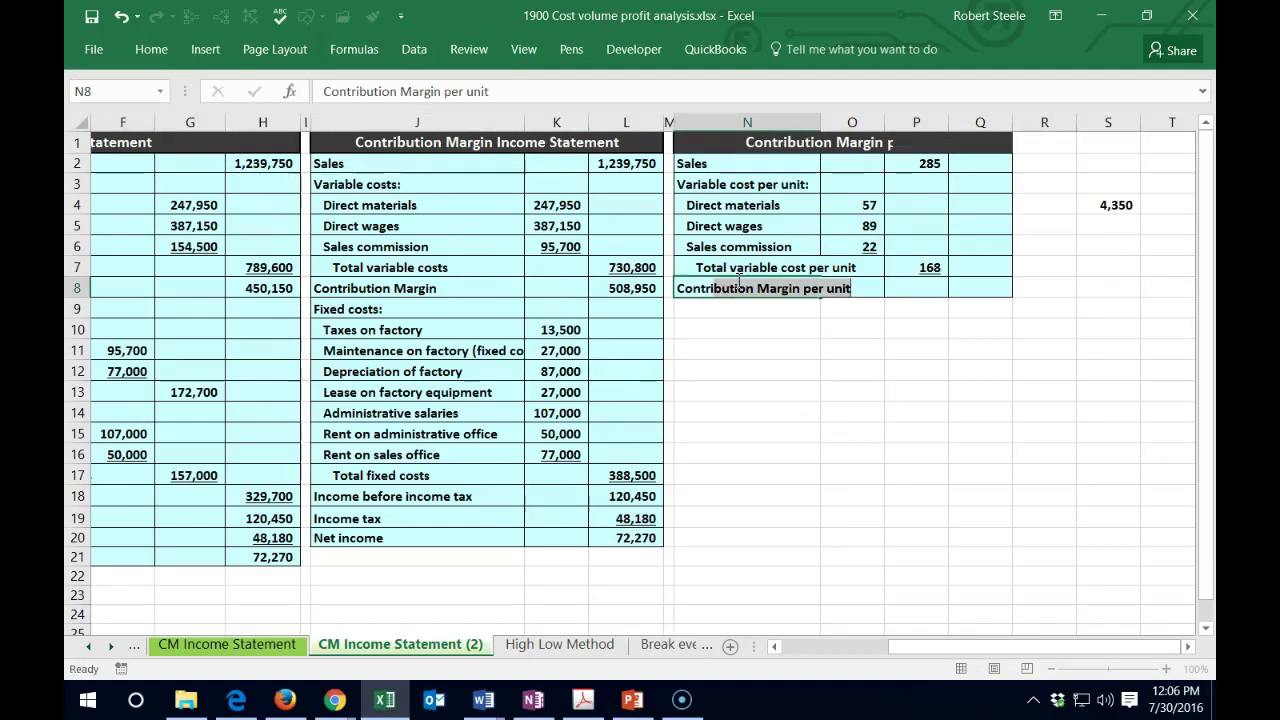
pyautogui.write('ntri')
pyautogui.press('Return')
pyautogui.click(737, 281)
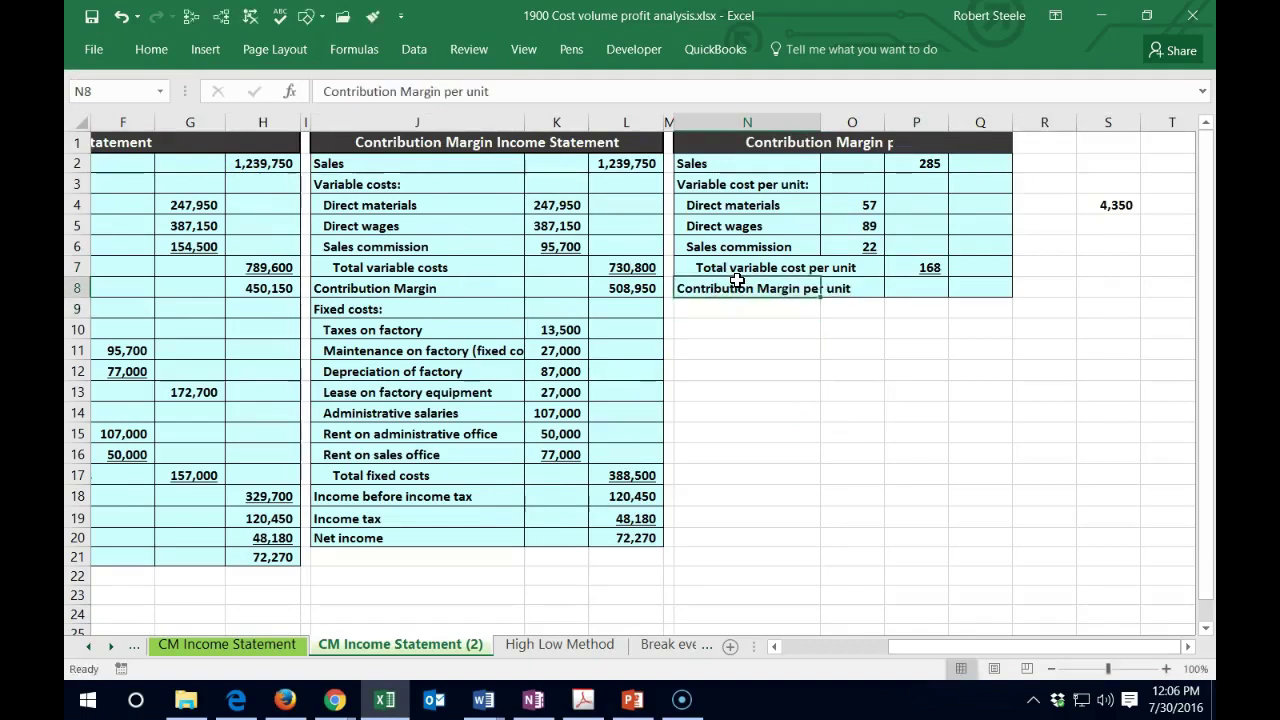
# Calculate the contribution margin per unit in P8 with the formula =P2-P7.
pyautogui.press('Right')
pyautogui.press('Right')
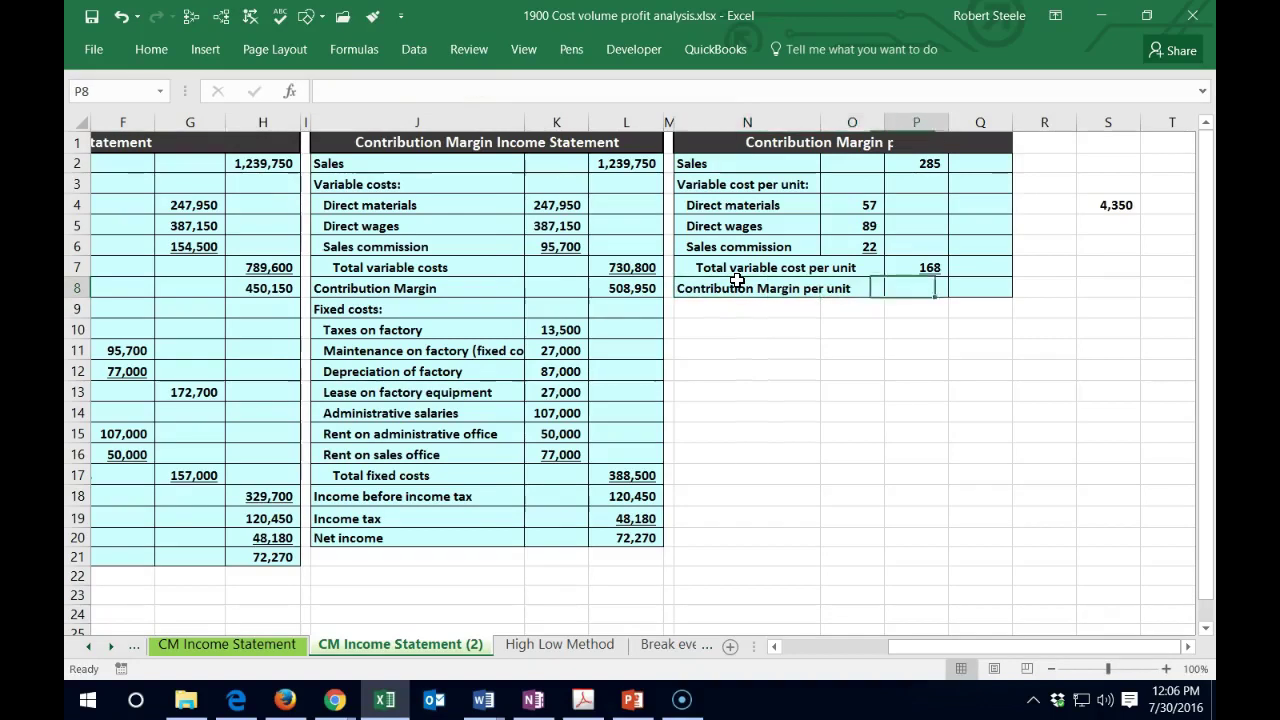
pyautogui.write('=')
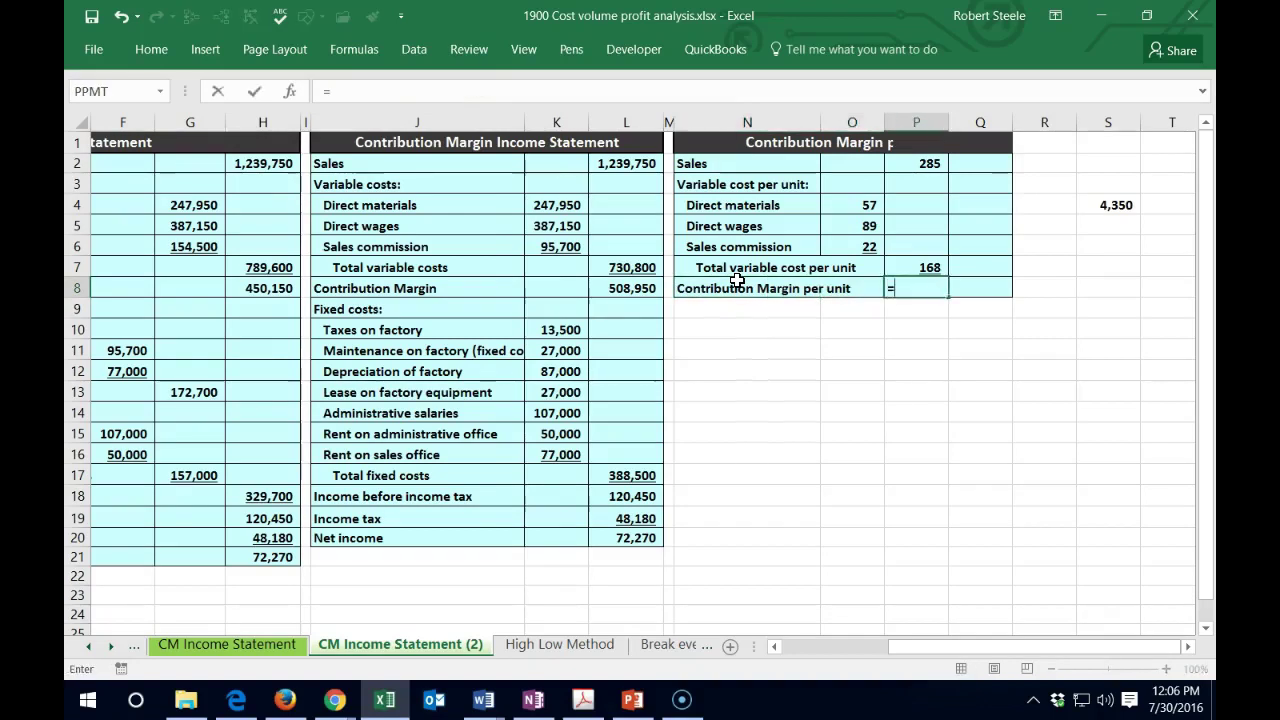
pyautogui.click(921, 167)
pyautogui.write('-')
pyautogui.click(906, 268)
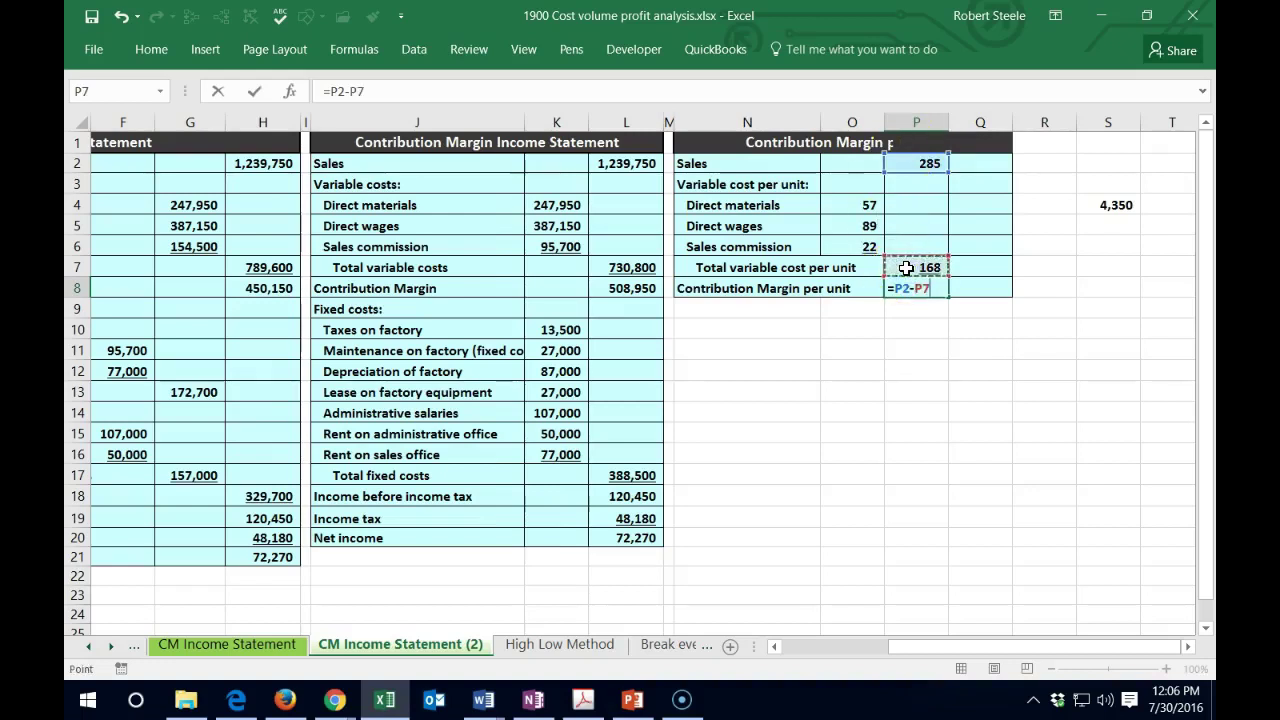
pyautogui.press('Return')
# Extend the sales label in N2 to read "Sales per unit".
pyautogui.click(724, 163)
pyautogui.doubleClick(724, 163)
pyautogui.write('per unit')
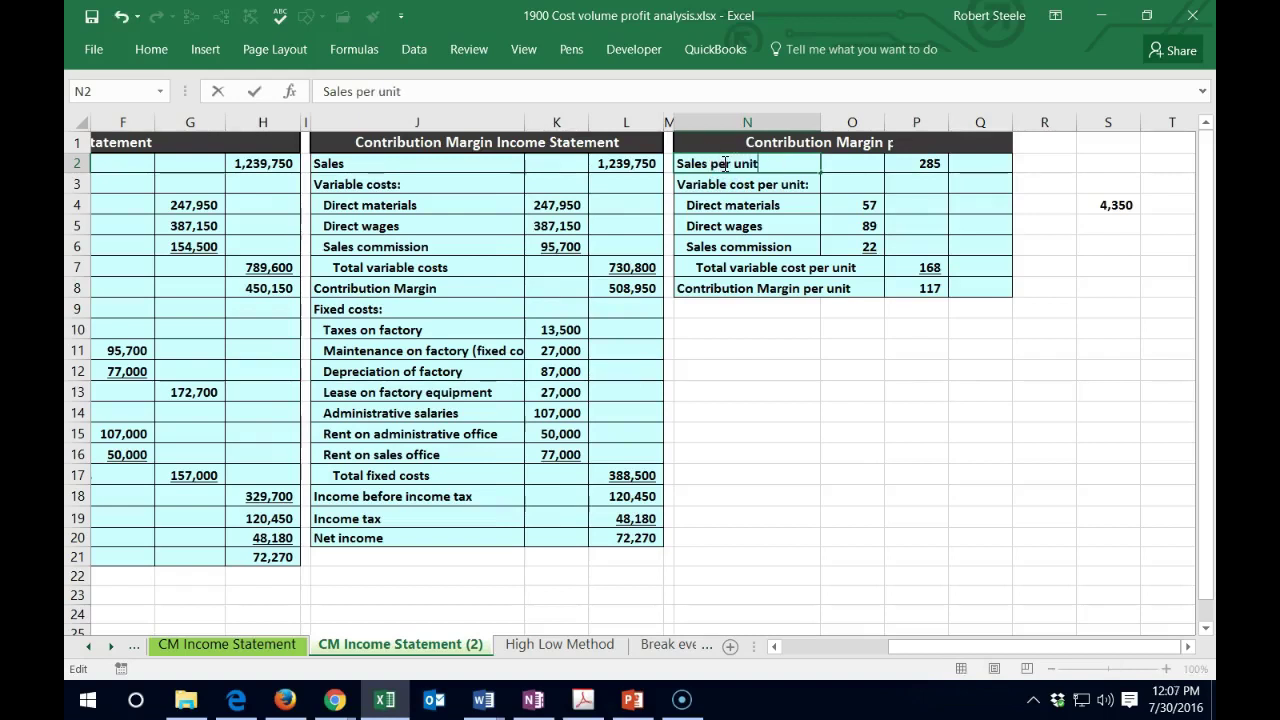
pyautogui.press('Return')
# Enter the total fixed costs, 388,500, in P11 below the per-unit table.
pyautogui.click(924, 288)
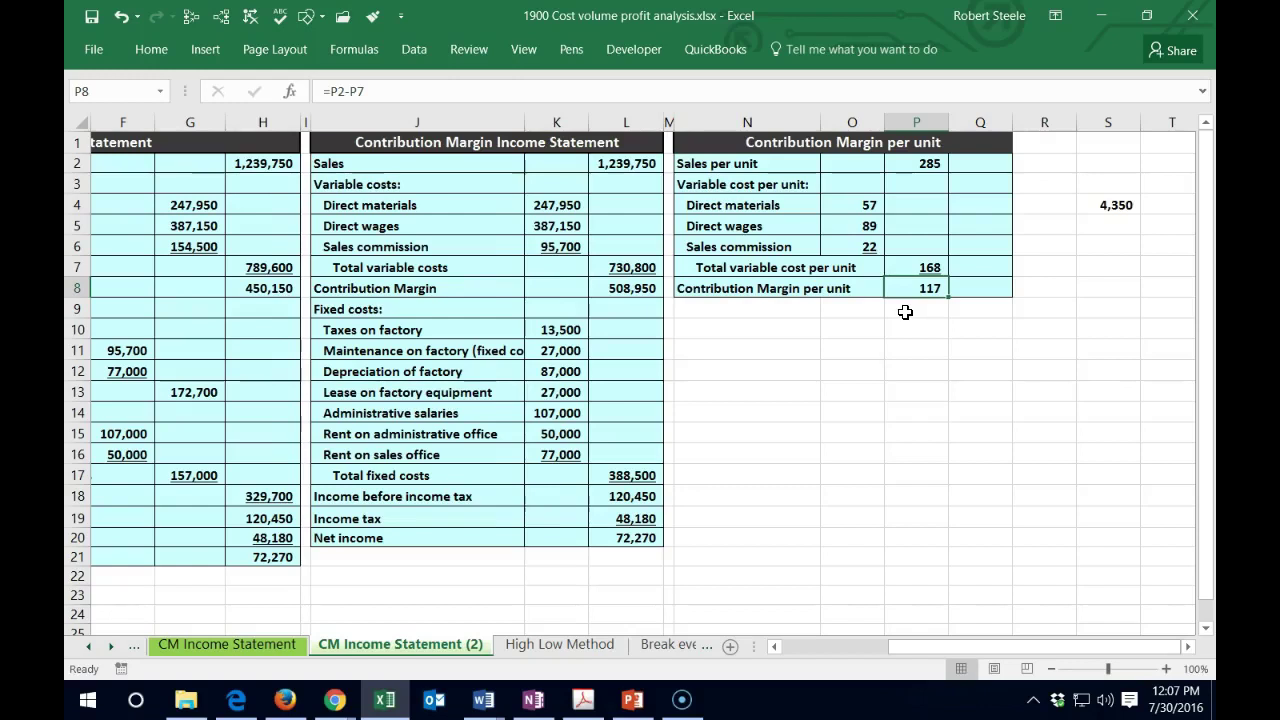
pyautogui.click(638, 475)
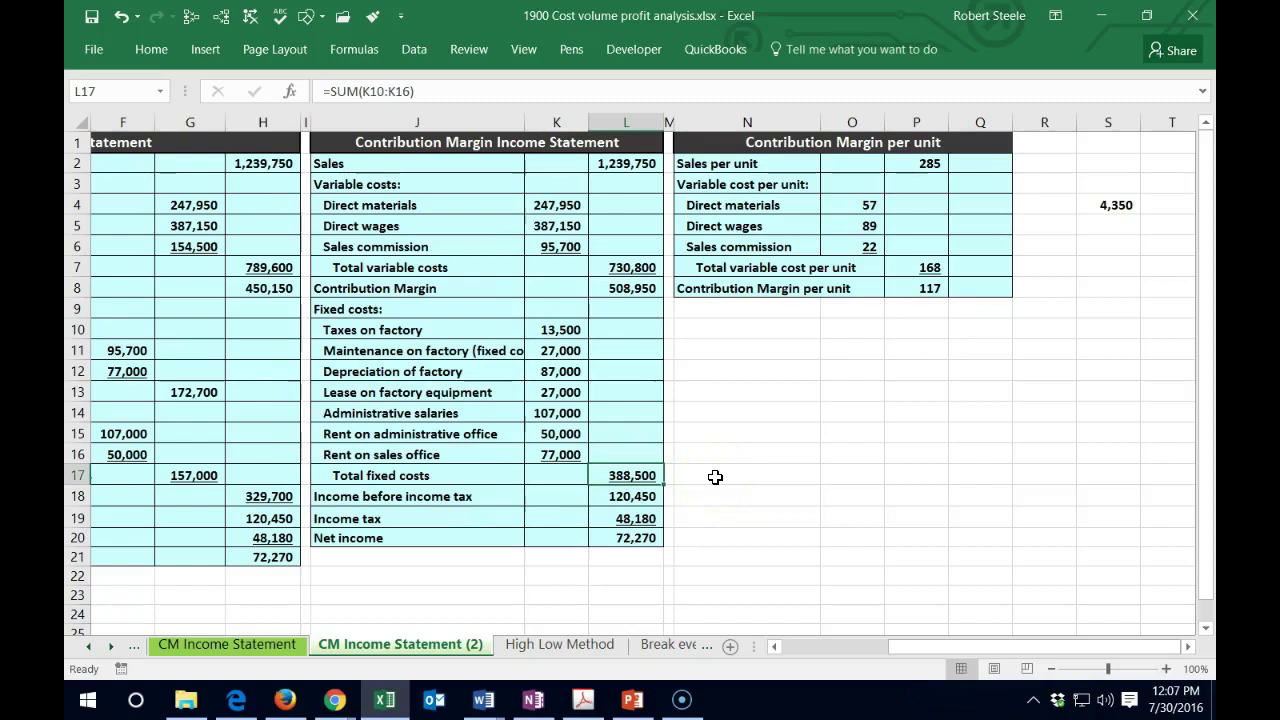
pyautogui.click(908, 349)
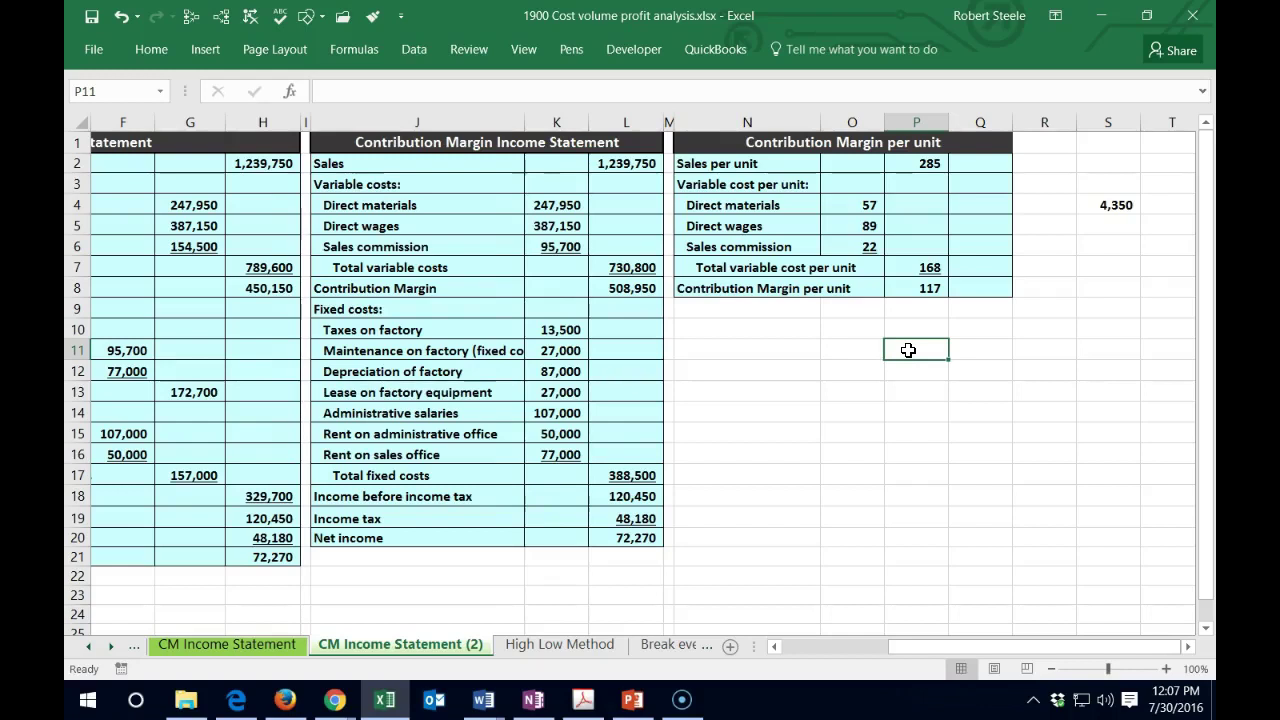
pyautogui.write('388,500')
pyautogui.press('Return')
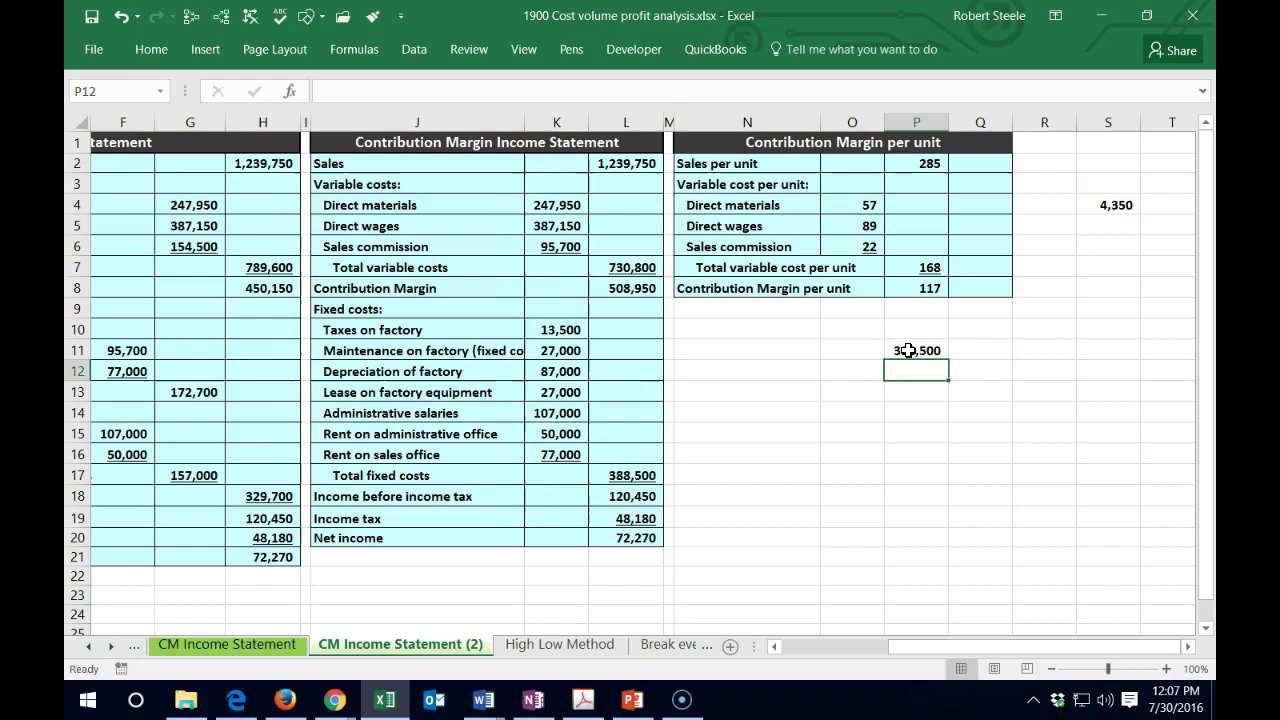
# Link P12 to the contribution margin per unit in P8.
pyautogui.write('+')
pyautogui.press('Up')
pyautogui.press('Up')
pyautogui.press('Up')
pyautogui.press('Up')
pyautogui.press('Return')
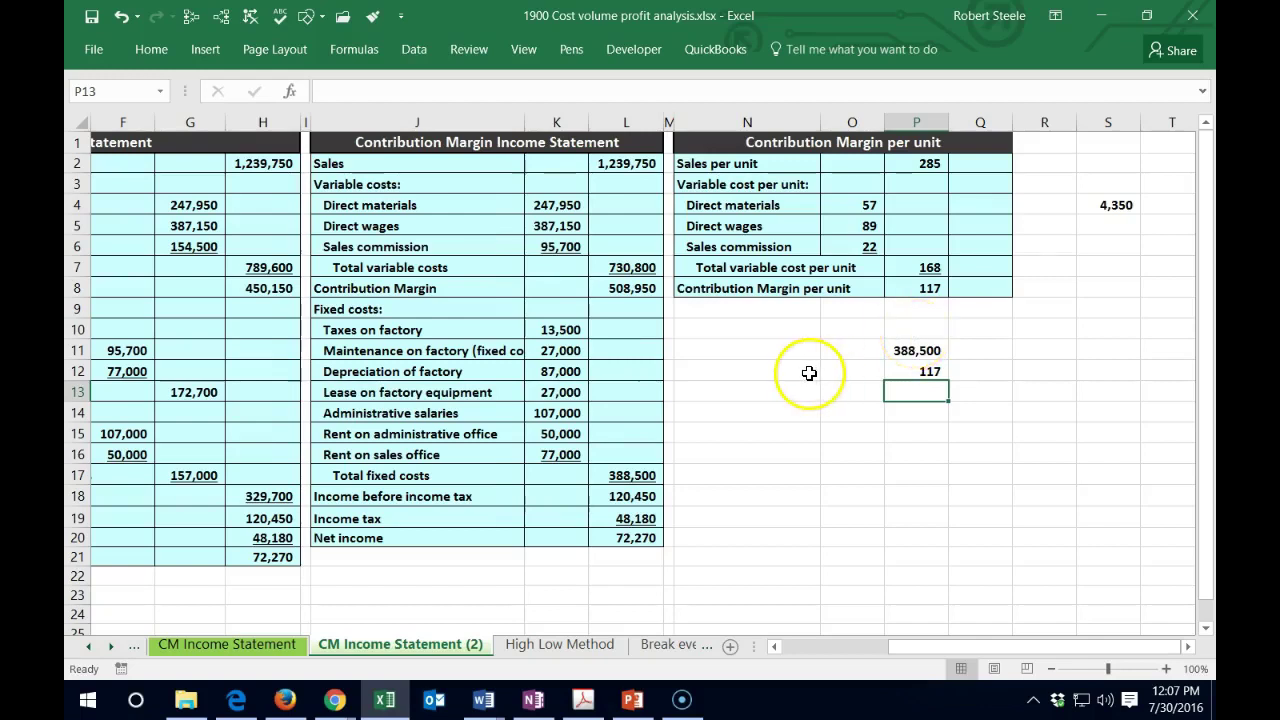
# Calculate the break-even units in P13 by dividing fixed costs by contribution margin per unit with =P11/P12.
pyautogui.write('=')
pyautogui.press('Up')
pyautogui.press('Up')
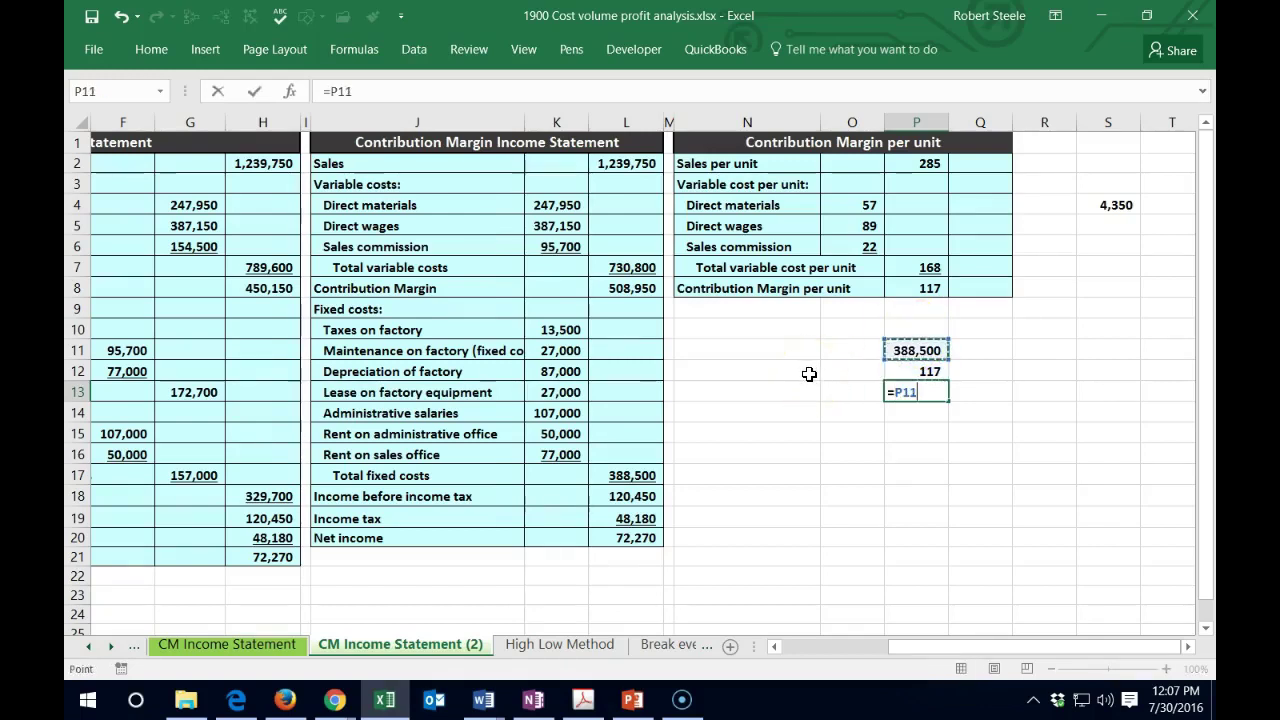
pyautogui.write('/')
pyautogui.click(903, 372)
pyautogui.press('Return')
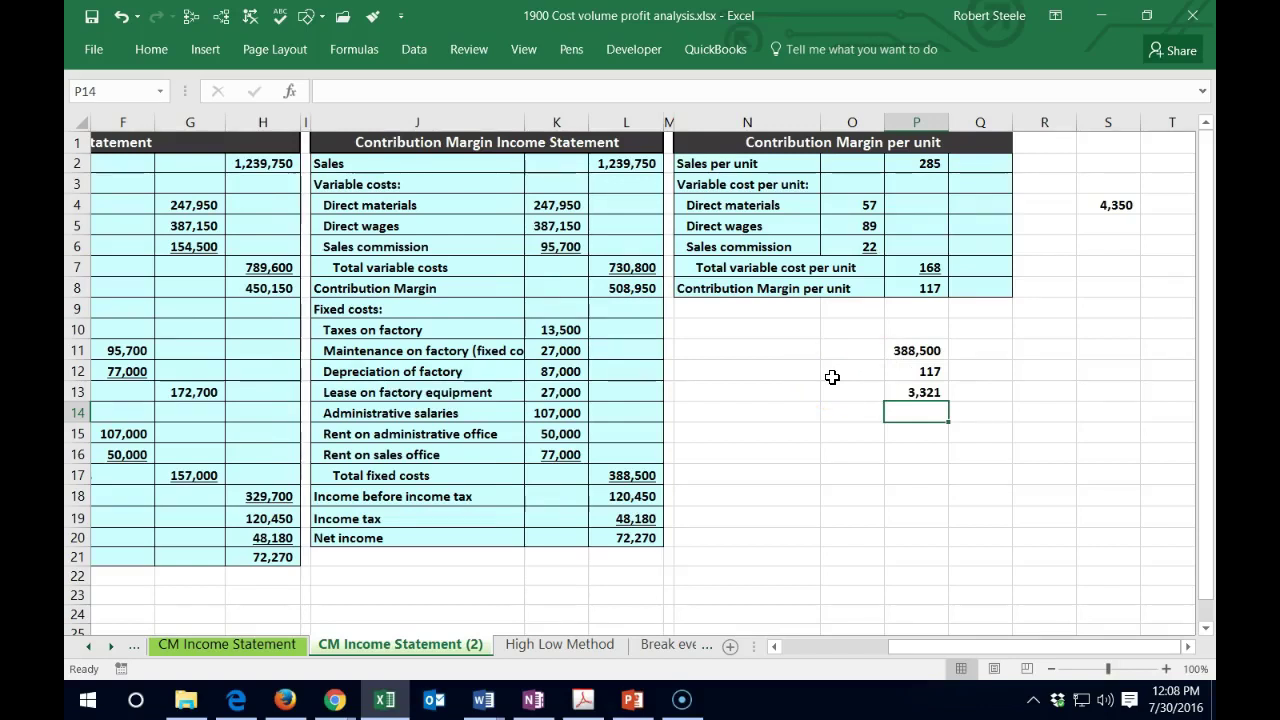
# Calculate the contribution margin ratio in Q8 by dividing contribution margin per unit by sales per unit with =P8/P2.
pyautogui.click(972, 266)
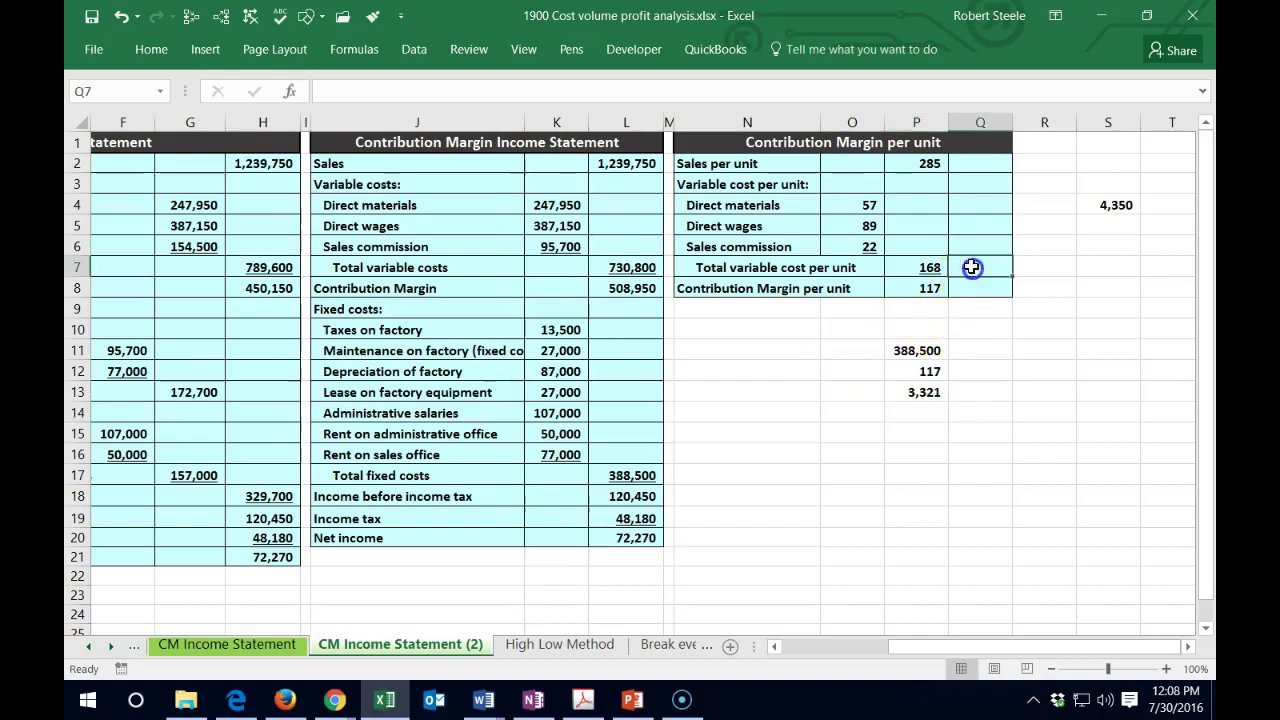
pyautogui.click(858, 336)
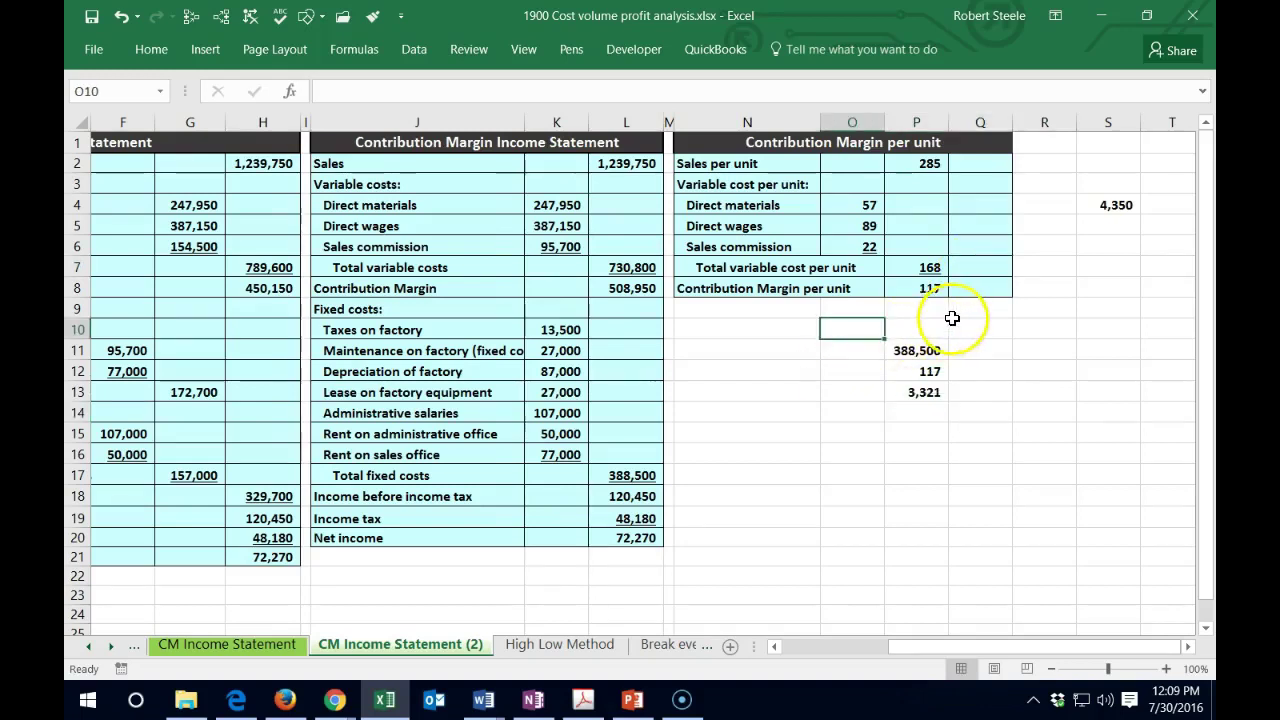
pyautogui.click(975, 289)
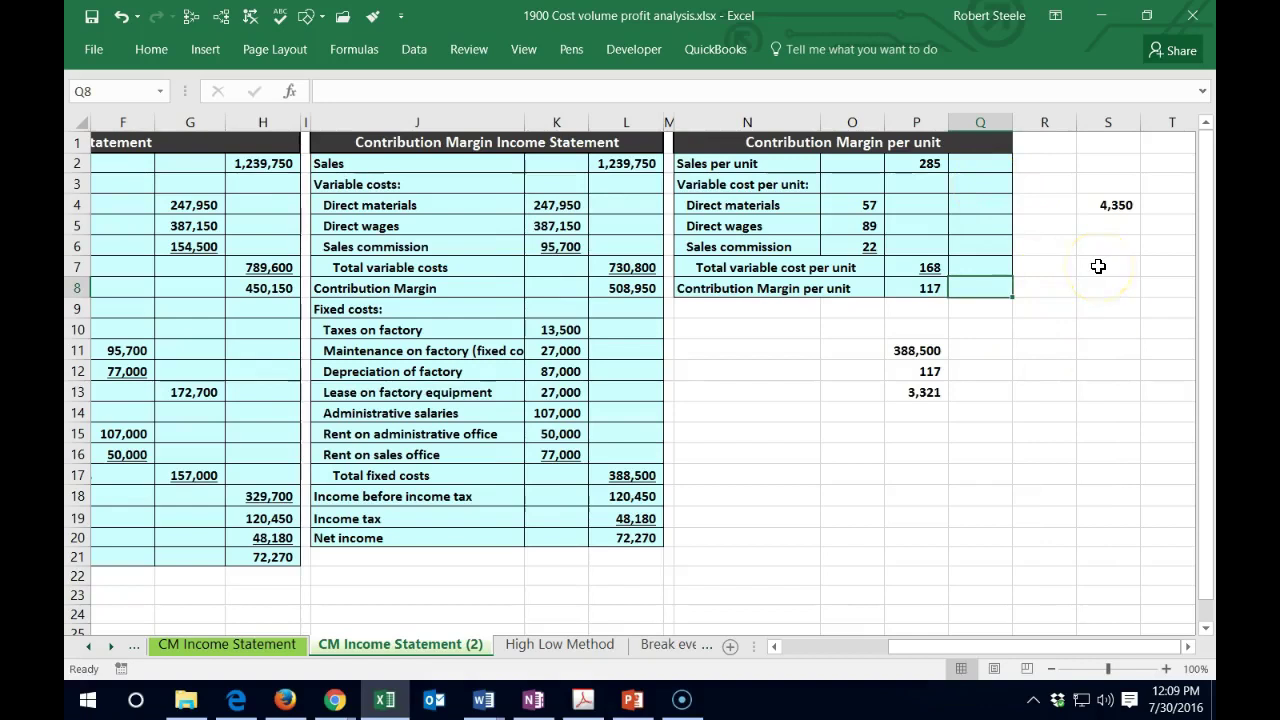
pyautogui.write('=')
pyautogui.click(933, 288)
pyautogui.write('/')
pyautogui.click(920, 165)
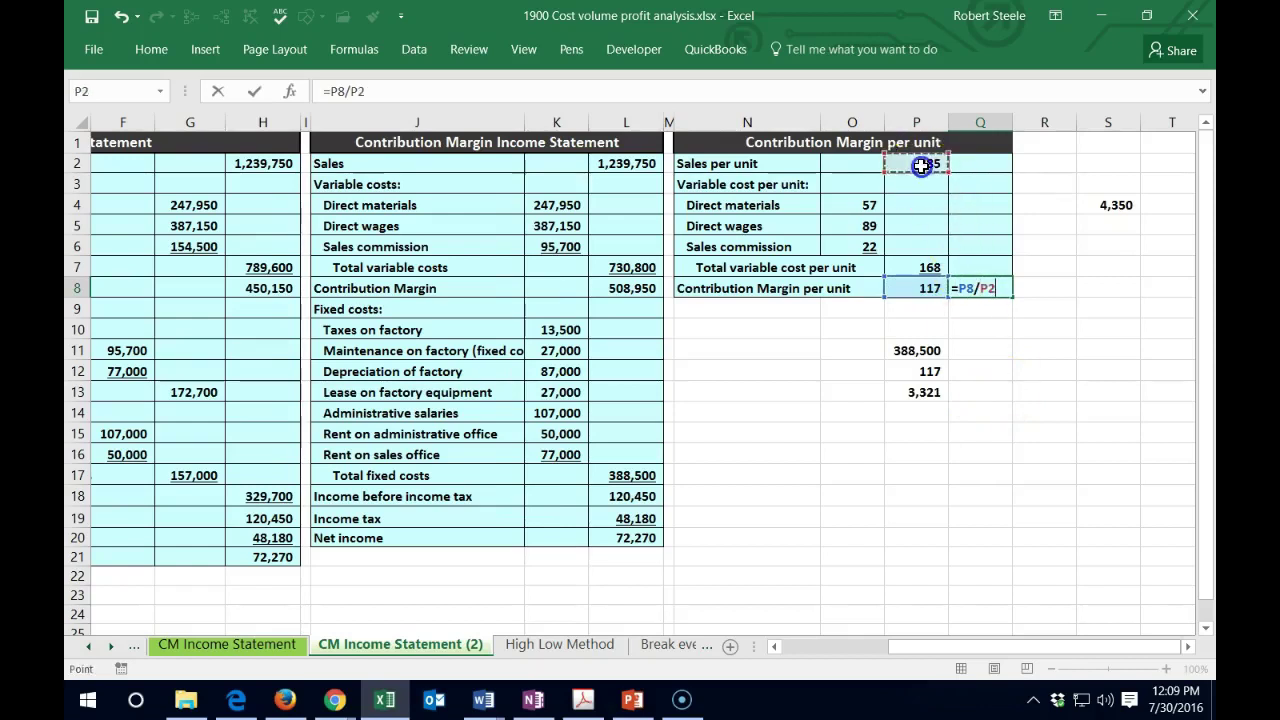
pyautogui.press('Return')
pyautogui.press('Up')
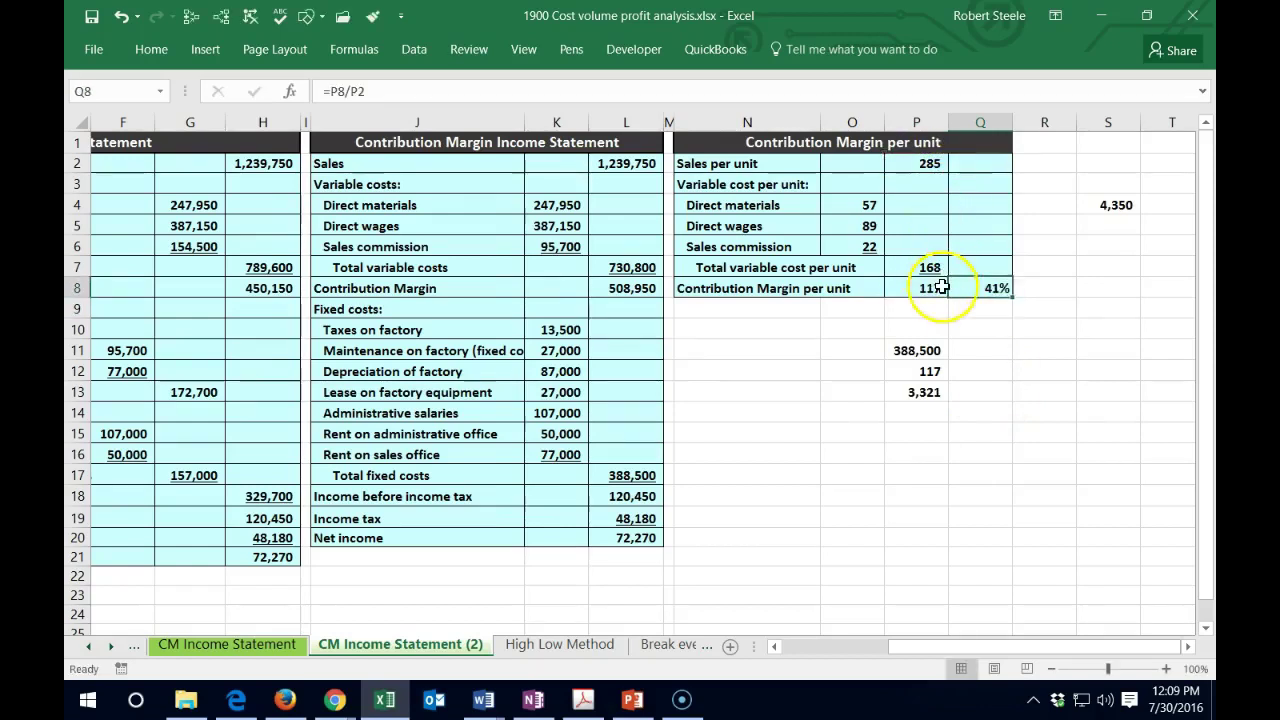
pyautogui.click(151, 49)
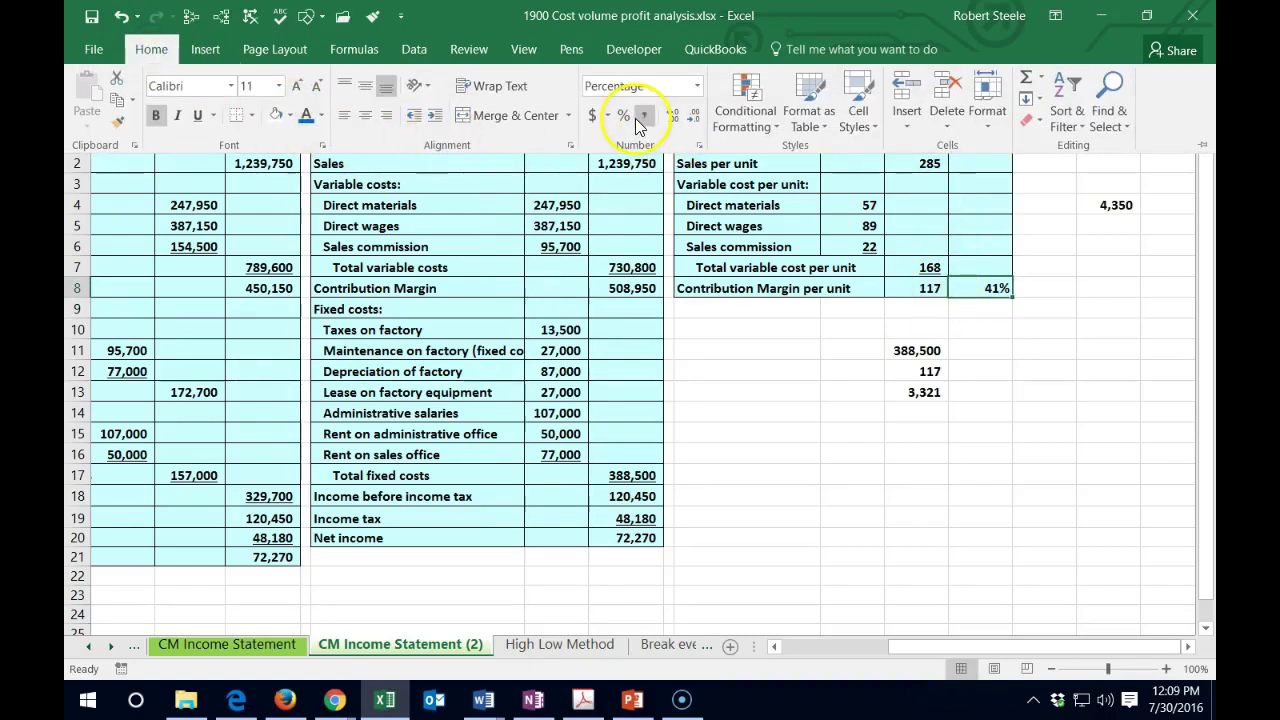
pyautogui.click(912, 283)
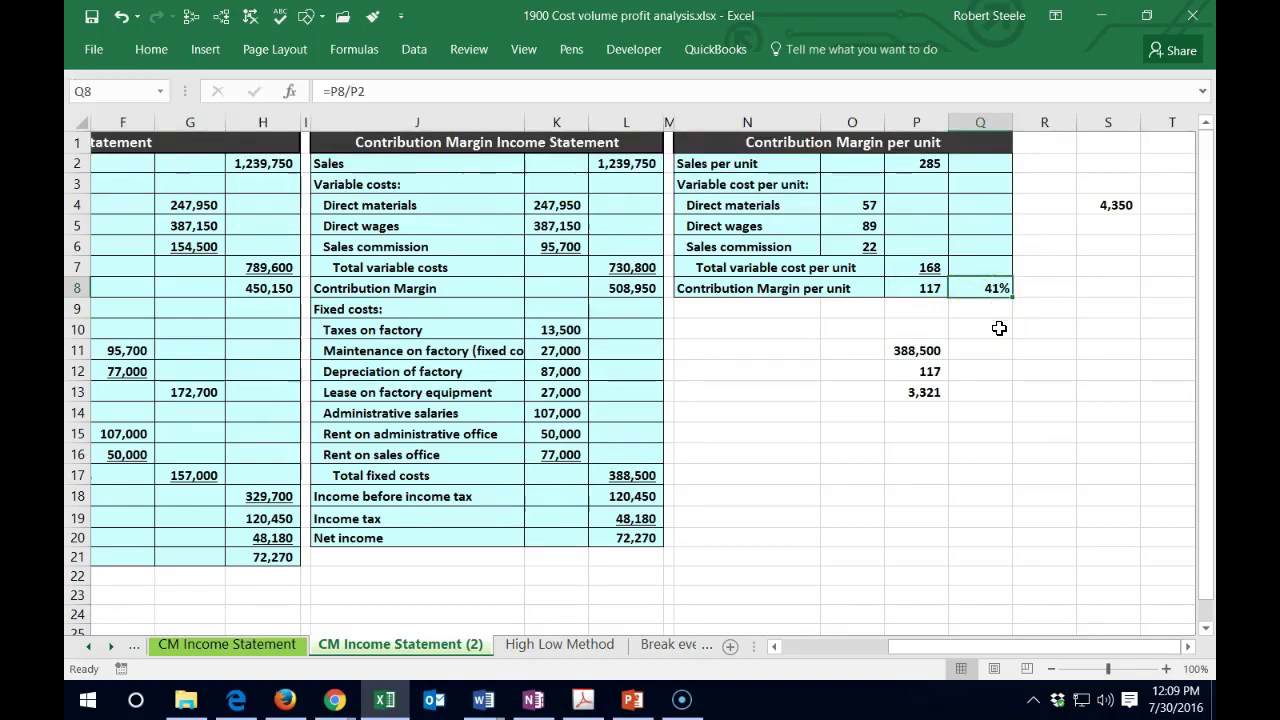
# Calculate the variable cost ratio in Q7 by dividing total variable cost per unit by sales per unit with =P7/P2.
pyautogui.click(997, 309)
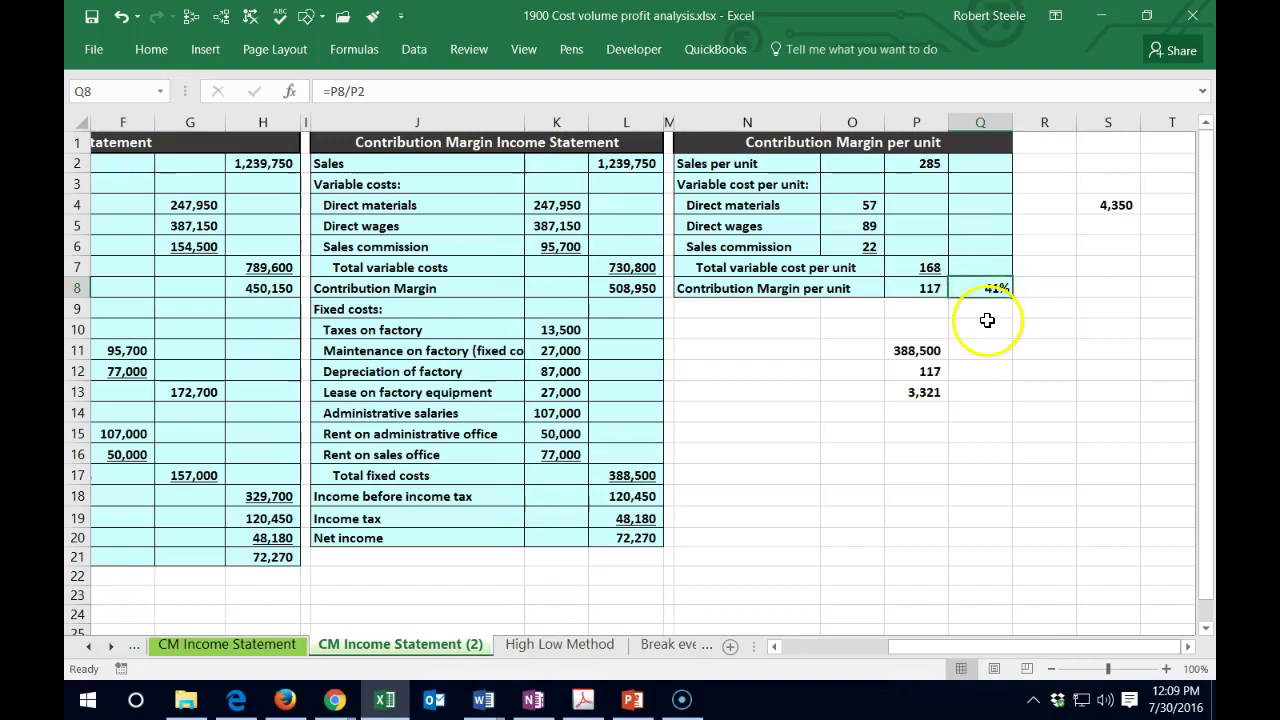
pyautogui.click(987, 322)
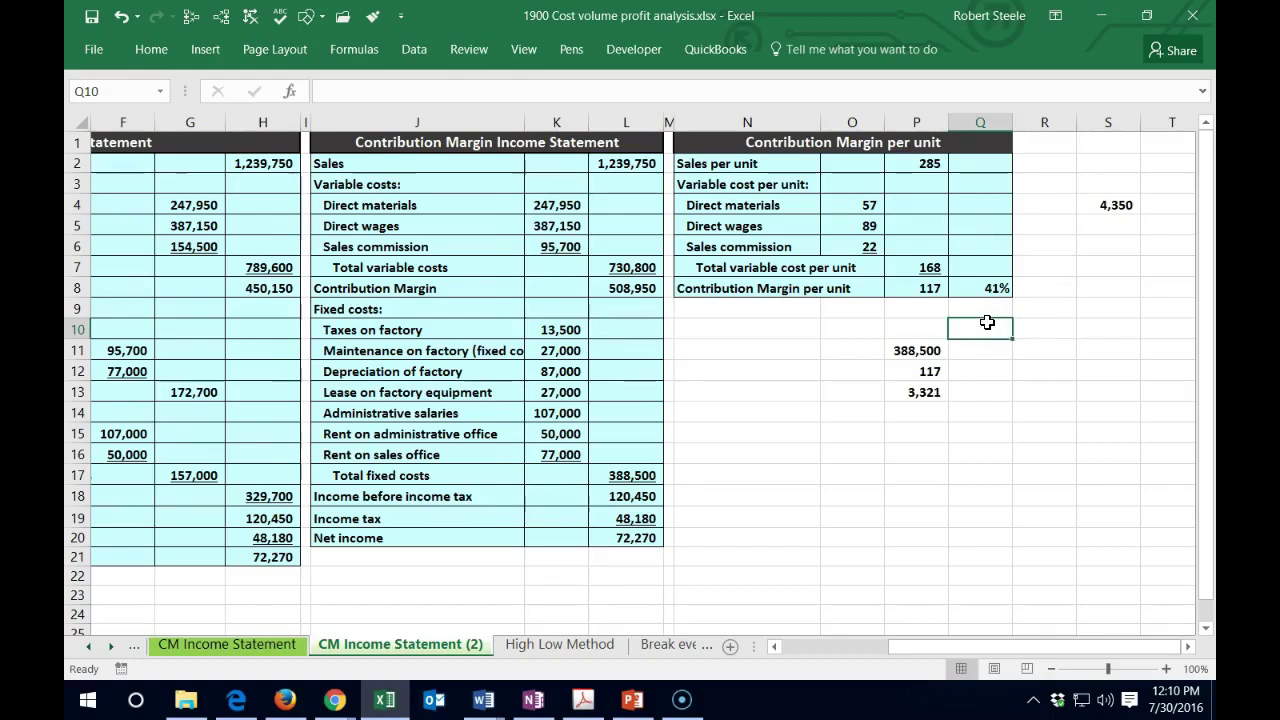
pyautogui.click(975, 267)
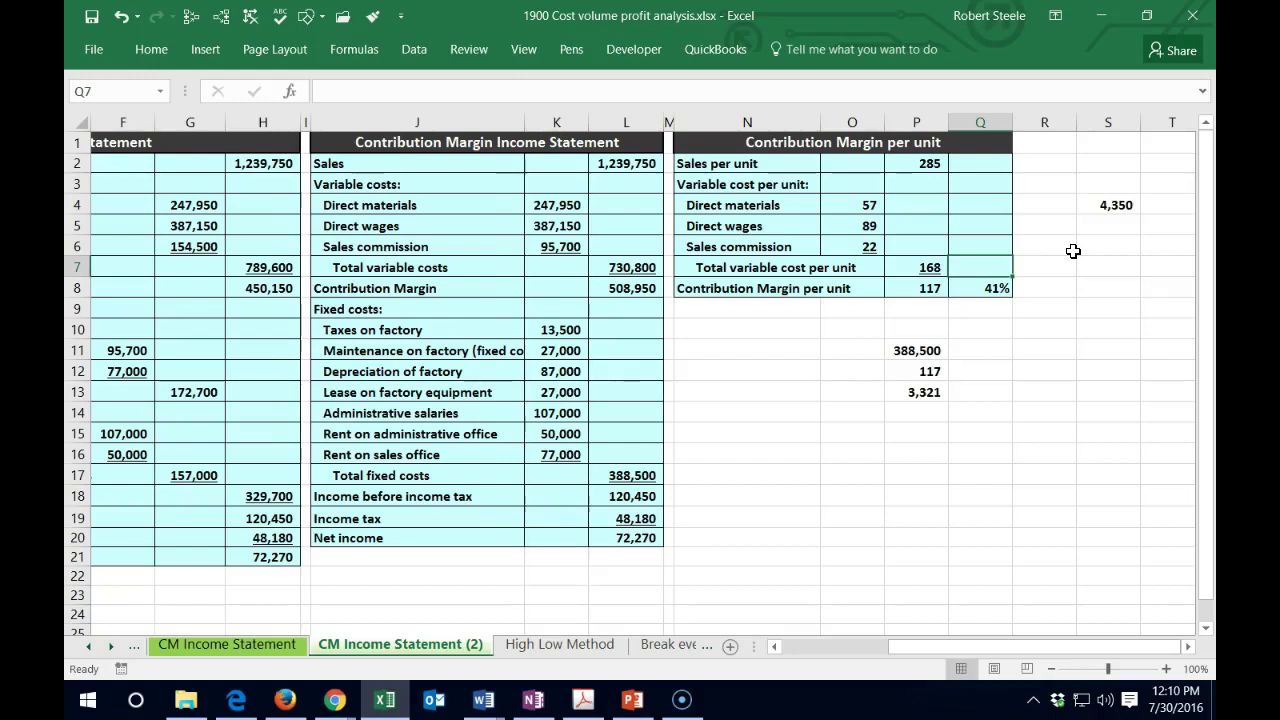
pyautogui.write('=')
pyautogui.click(920, 267)
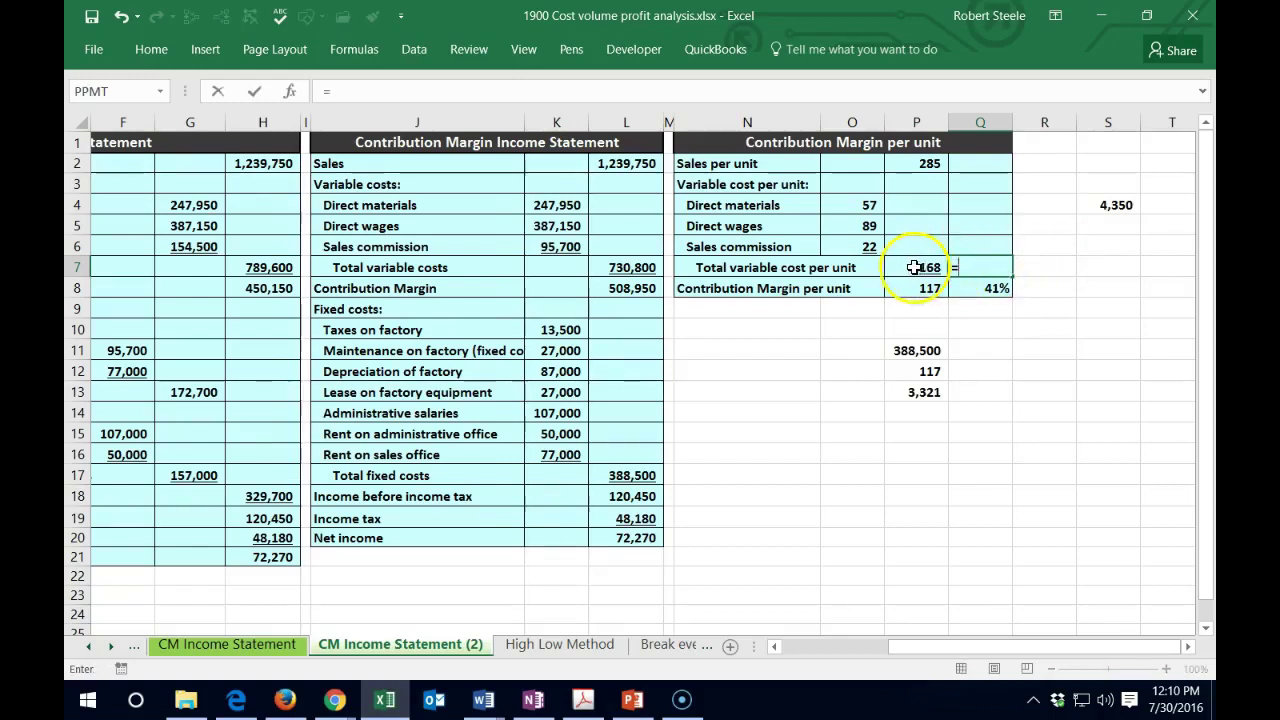
pyautogui.write('/')
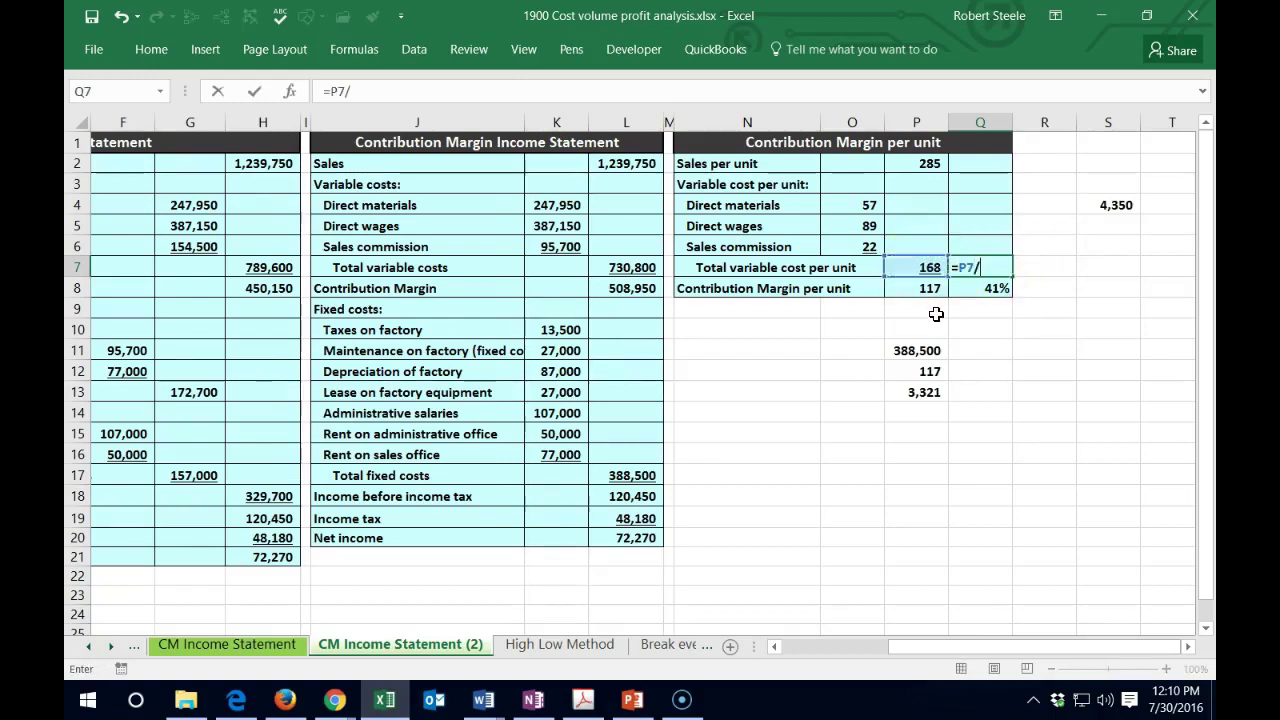
pyautogui.click(912, 163)
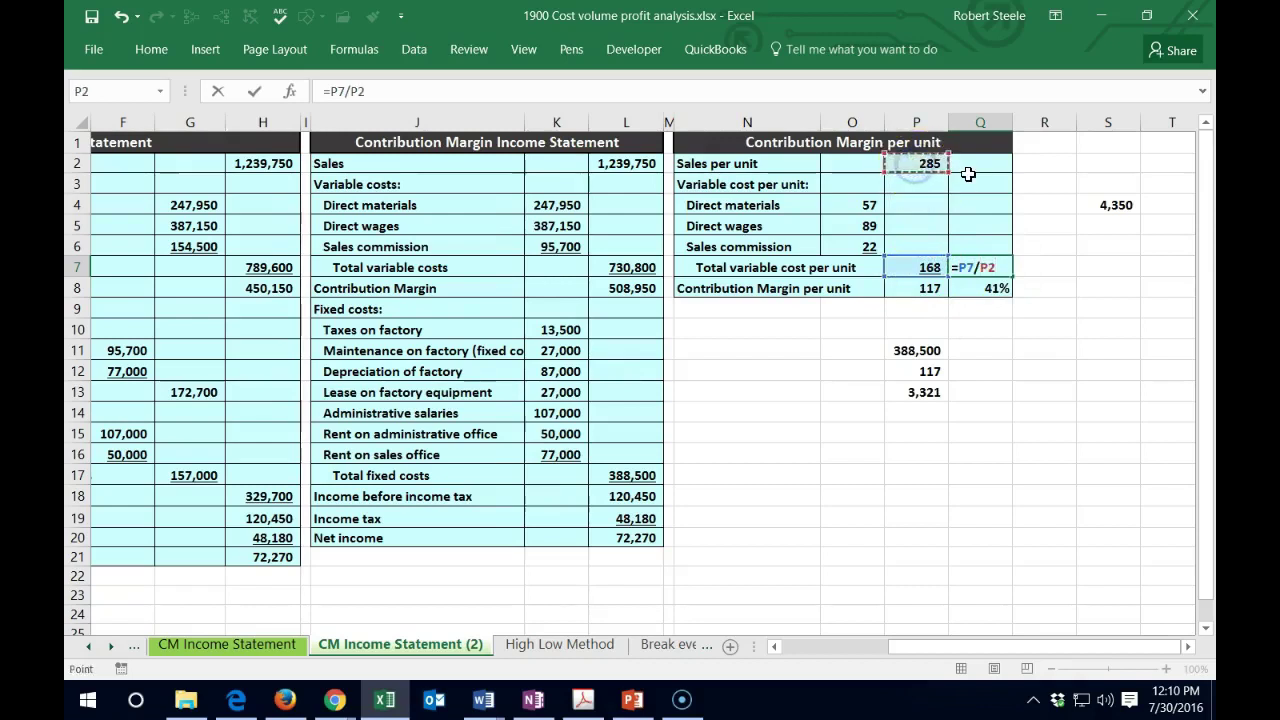
pyautogui.press('Return')
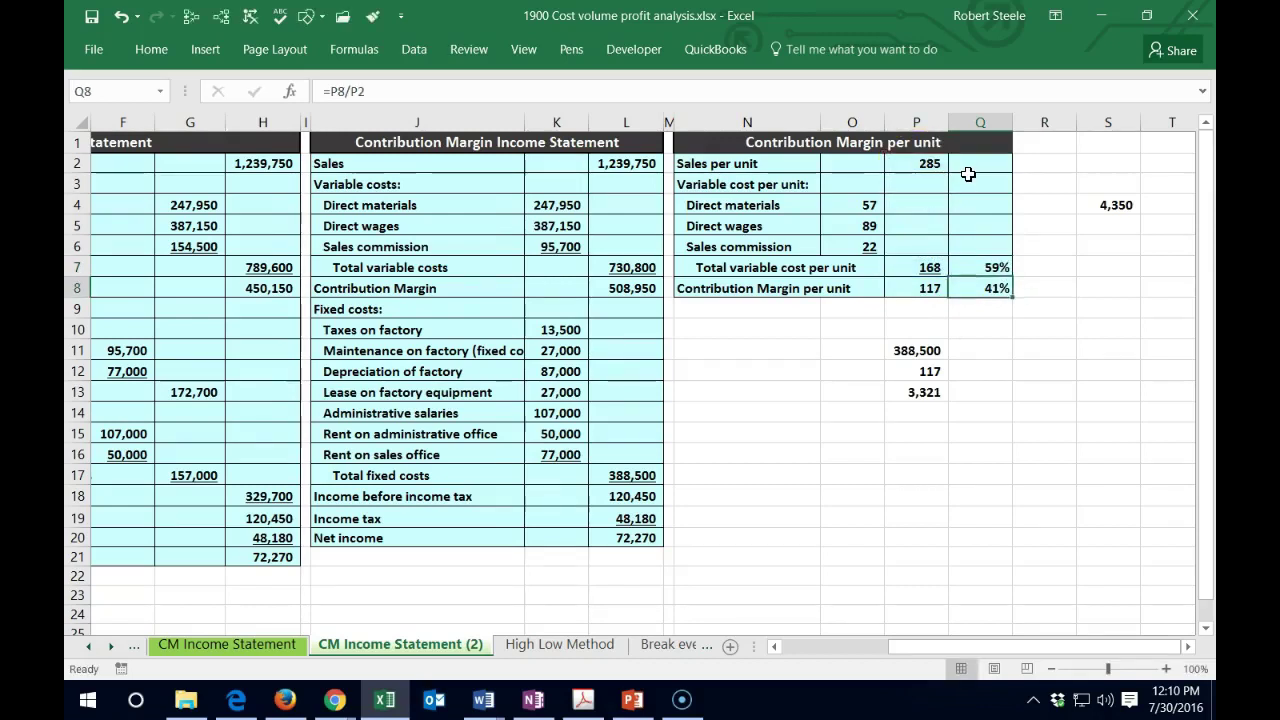
# Check the sum of the variable cost and contribution margin percentages in Q7:Q8.
pyautogui.moveTo(986, 267); pyautogui.dragTo(983, 291)
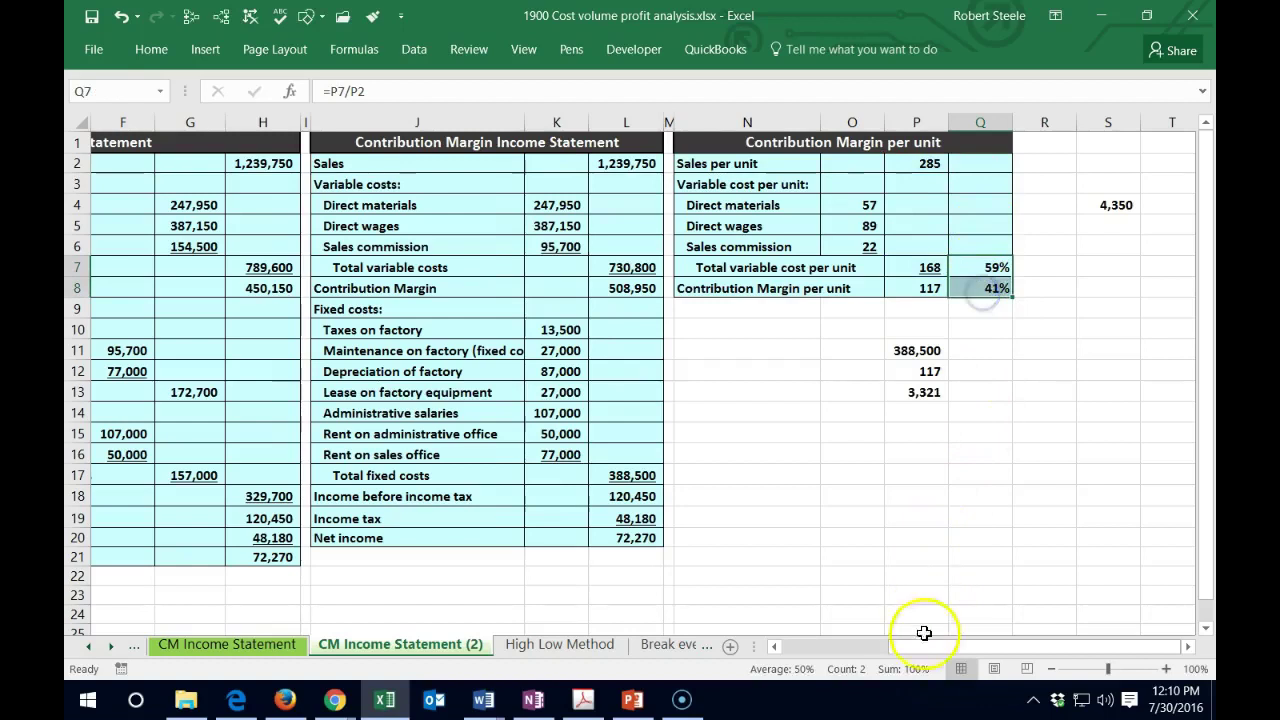
pyautogui.click(1040, 330)
pyautogui.click(1031, 264)
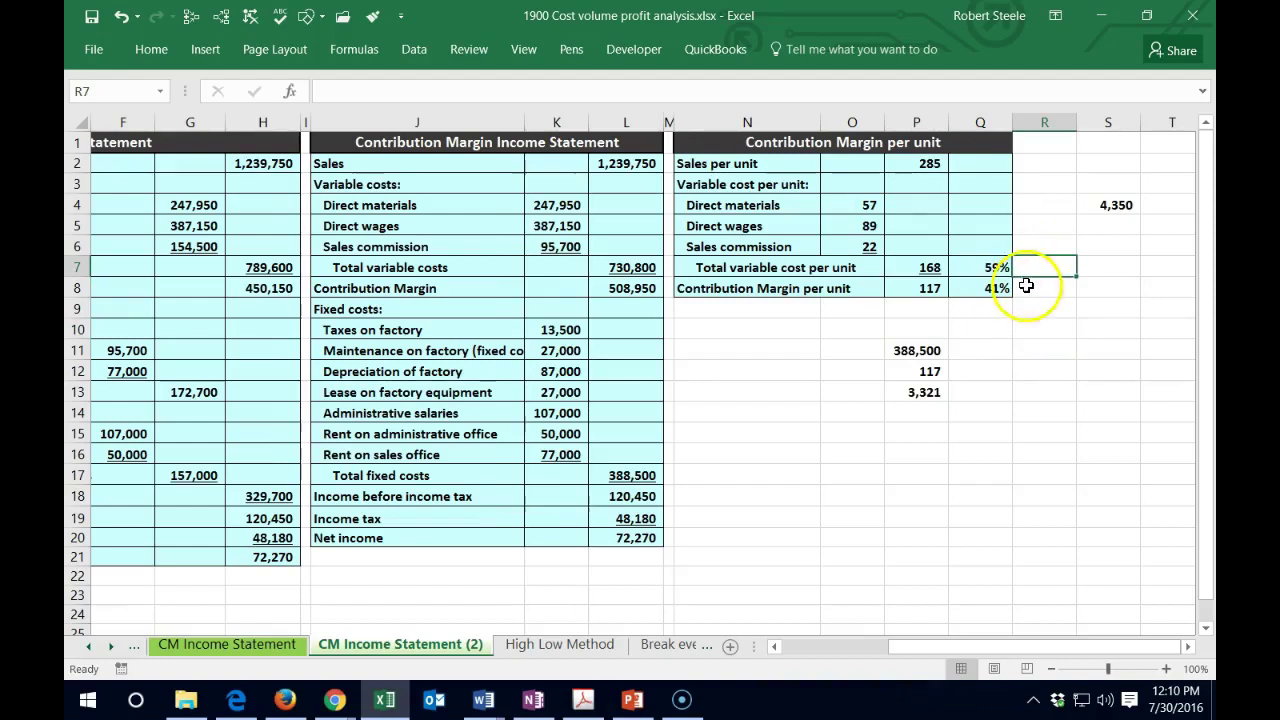
pyautogui.click(1028, 287)
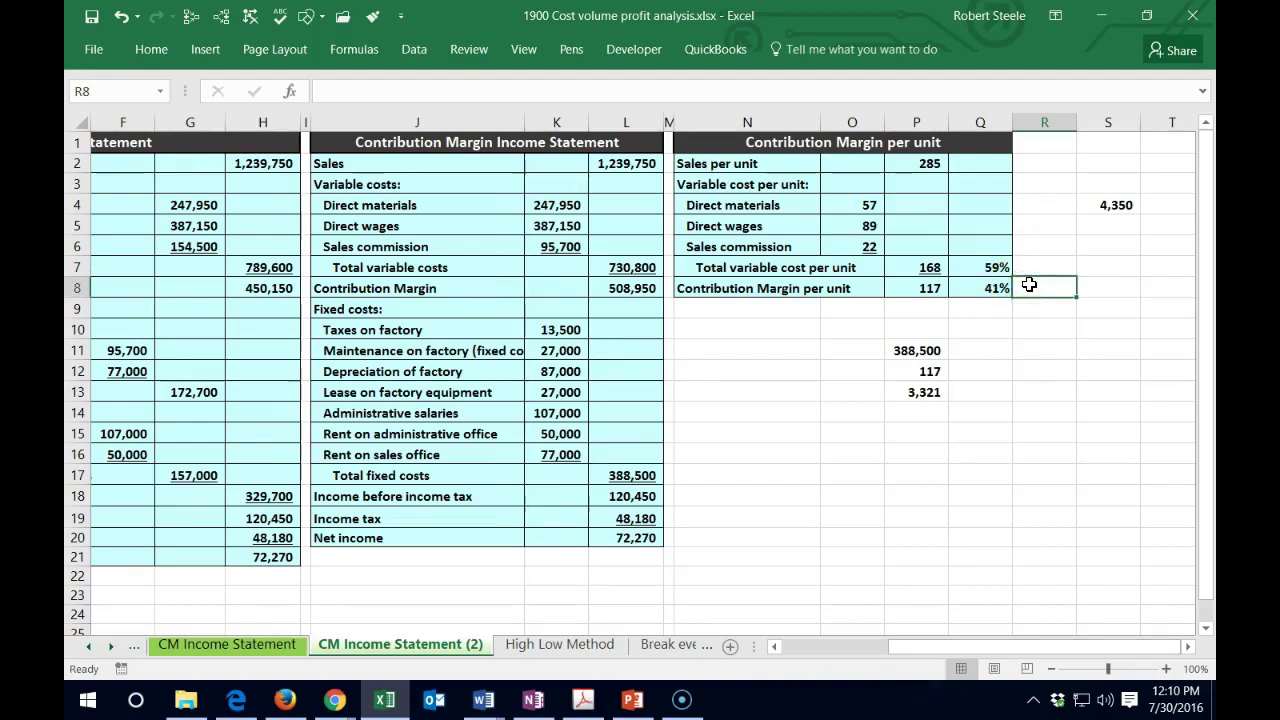
pyautogui.click(1040, 288)
# Calculate the contribution margin ratio from the income statement totals in N10 with =L8/L2 and format it as a percentage.
pyautogui.click(639, 288)
pyautogui.click(630, 165)
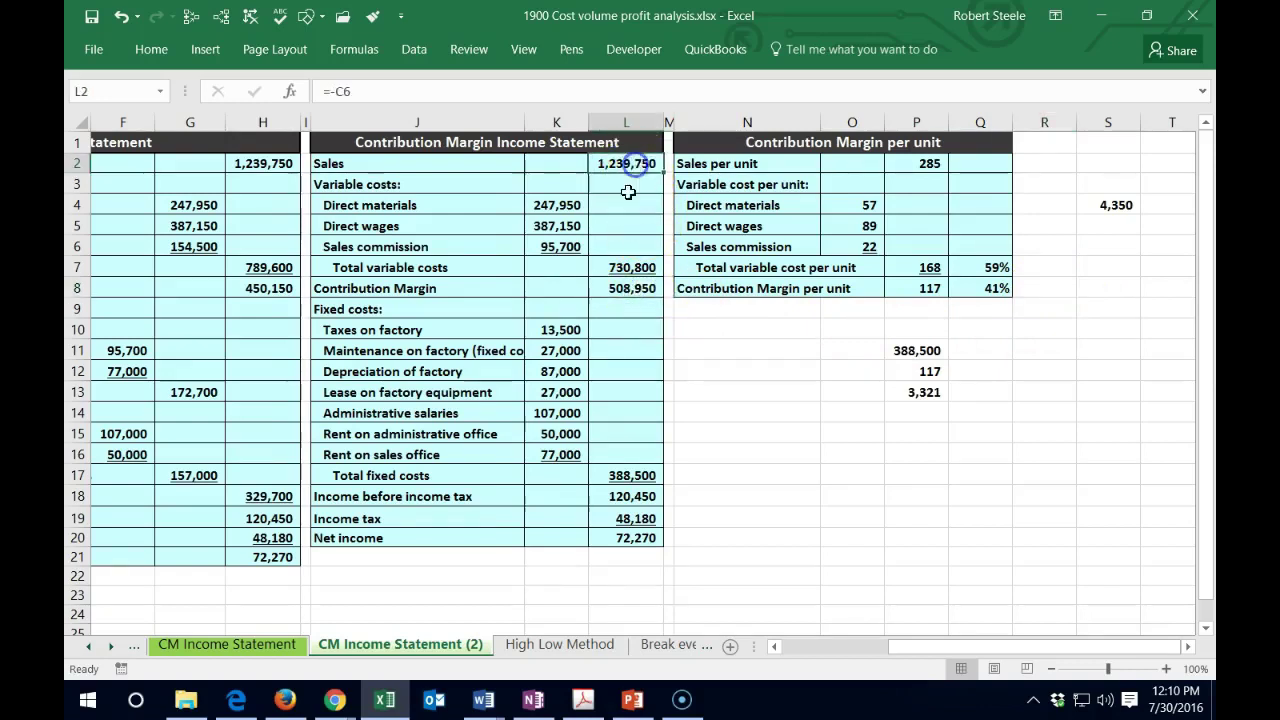
pyautogui.click(625, 288)
pyautogui.click(706, 329)
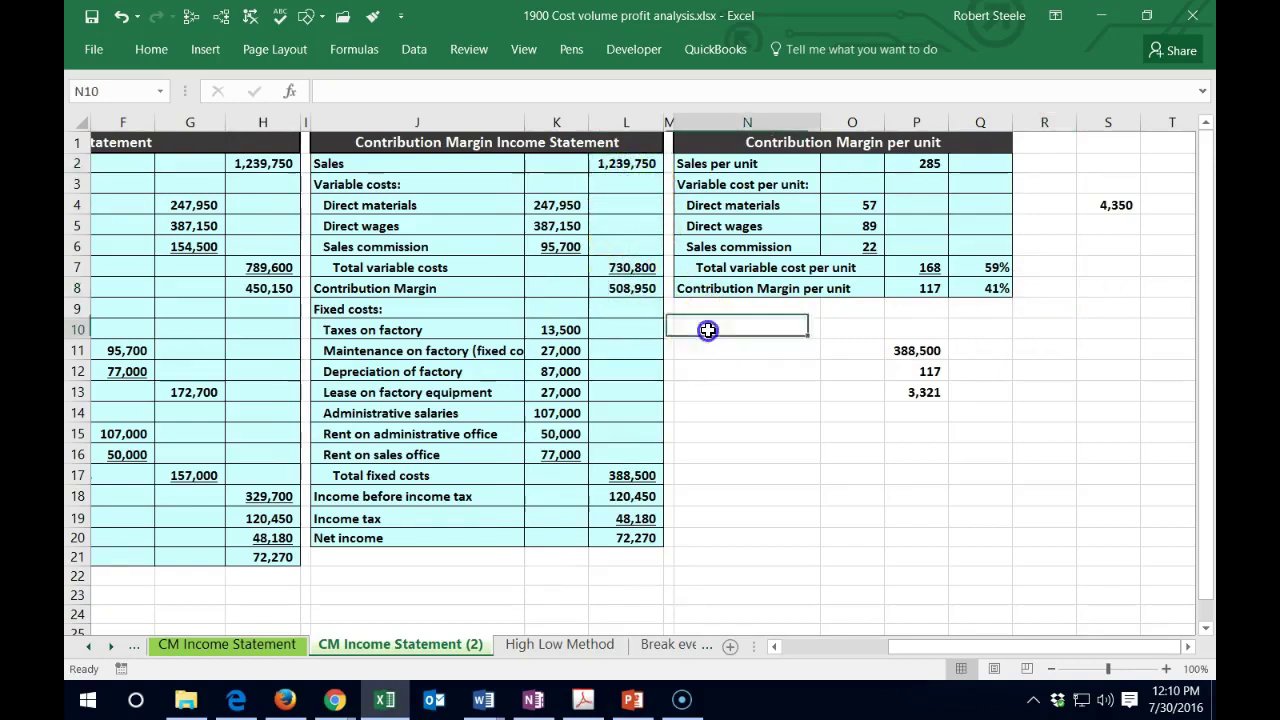
pyautogui.write('=')
pyautogui.click(627, 288)
pyautogui.write('/')
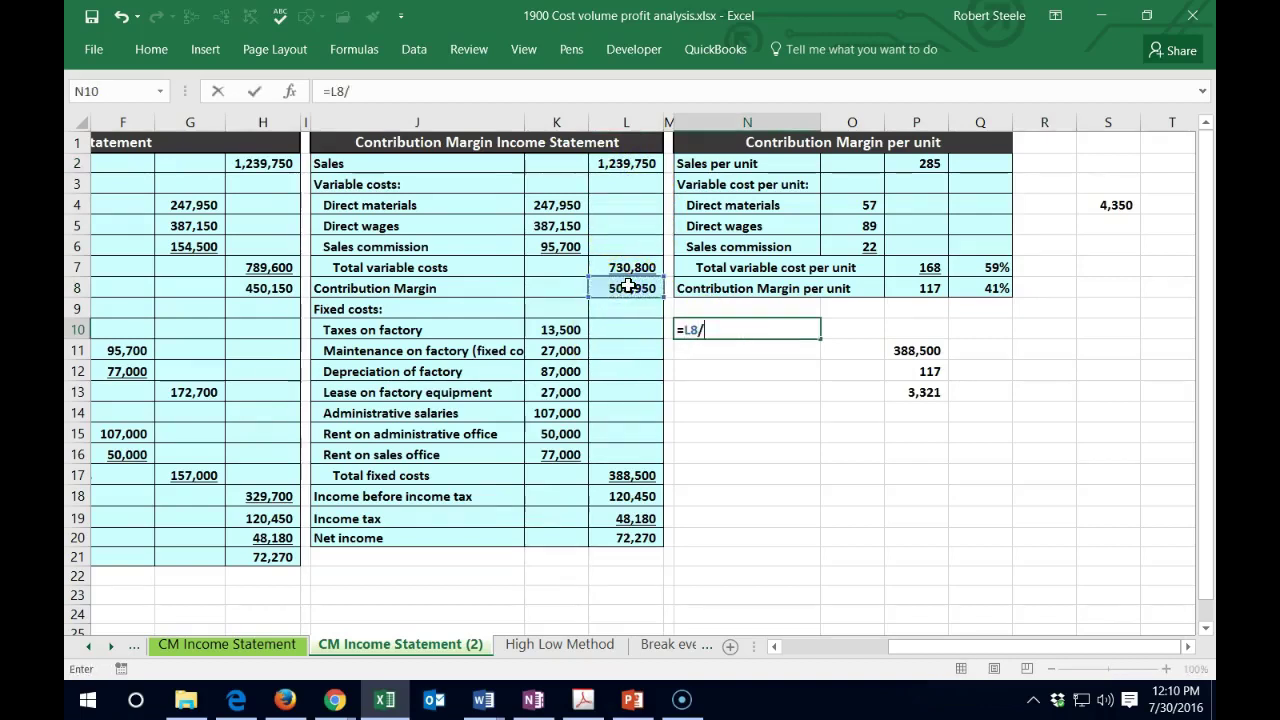
pyautogui.click(632, 163)
pyautogui.press('Return')
pyautogui.press('Up')
pyautogui.click(158, 49)
pyautogui.click(620, 116)
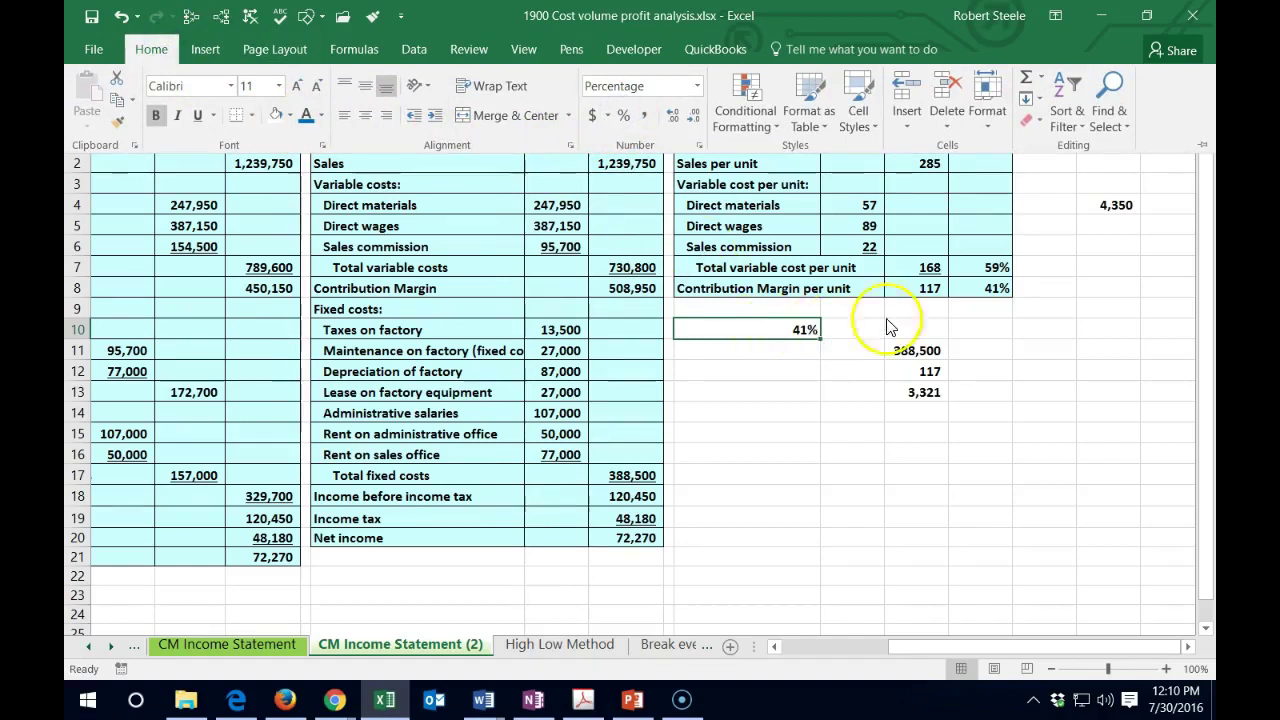
# Compare the per-unit contribution margin ratio in Q8 with the ratio from the income statement totals in N10.
pyautogui.click(975, 289)
pyautogui.click(978, 289)
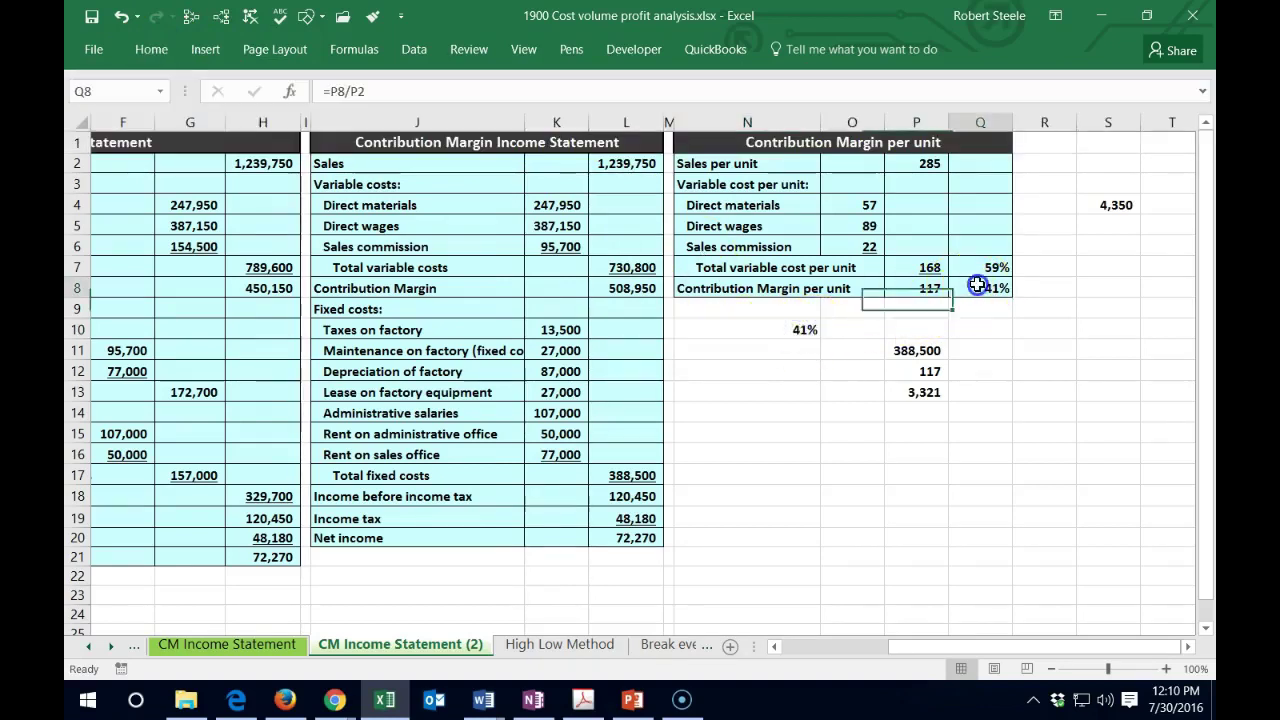
pyautogui.click(800, 327)
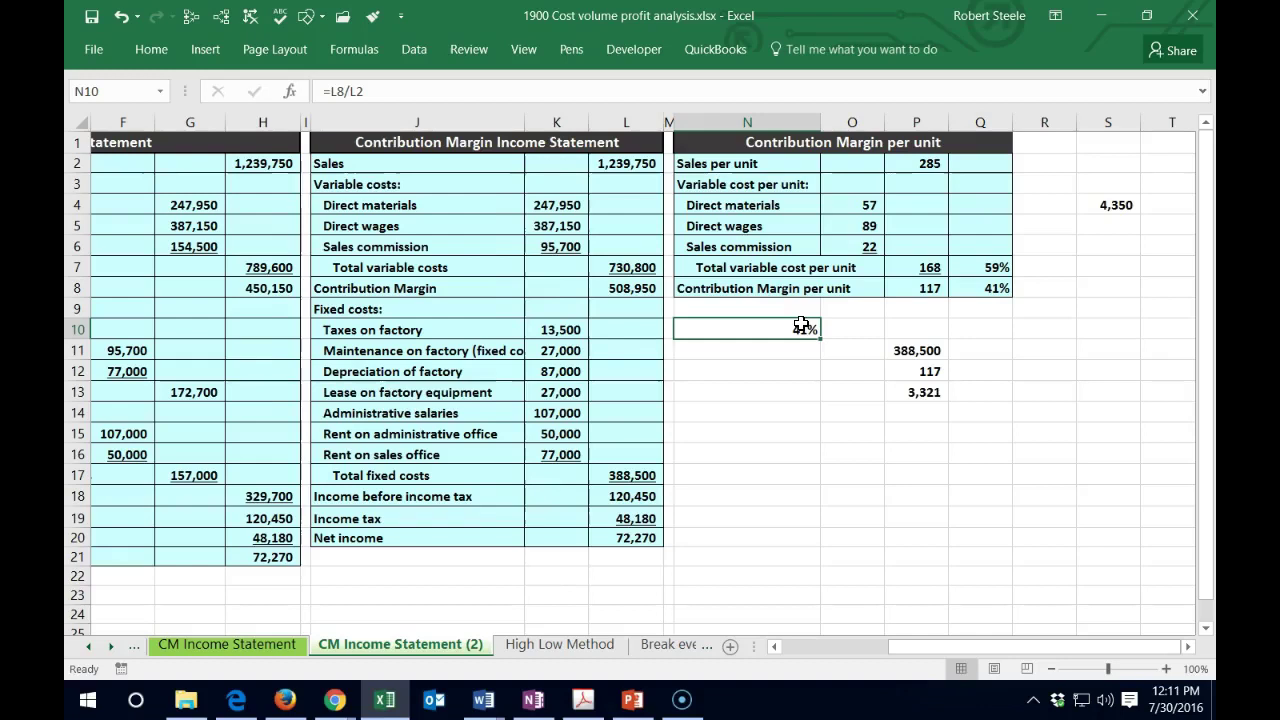
pyautogui.click(794, 330)
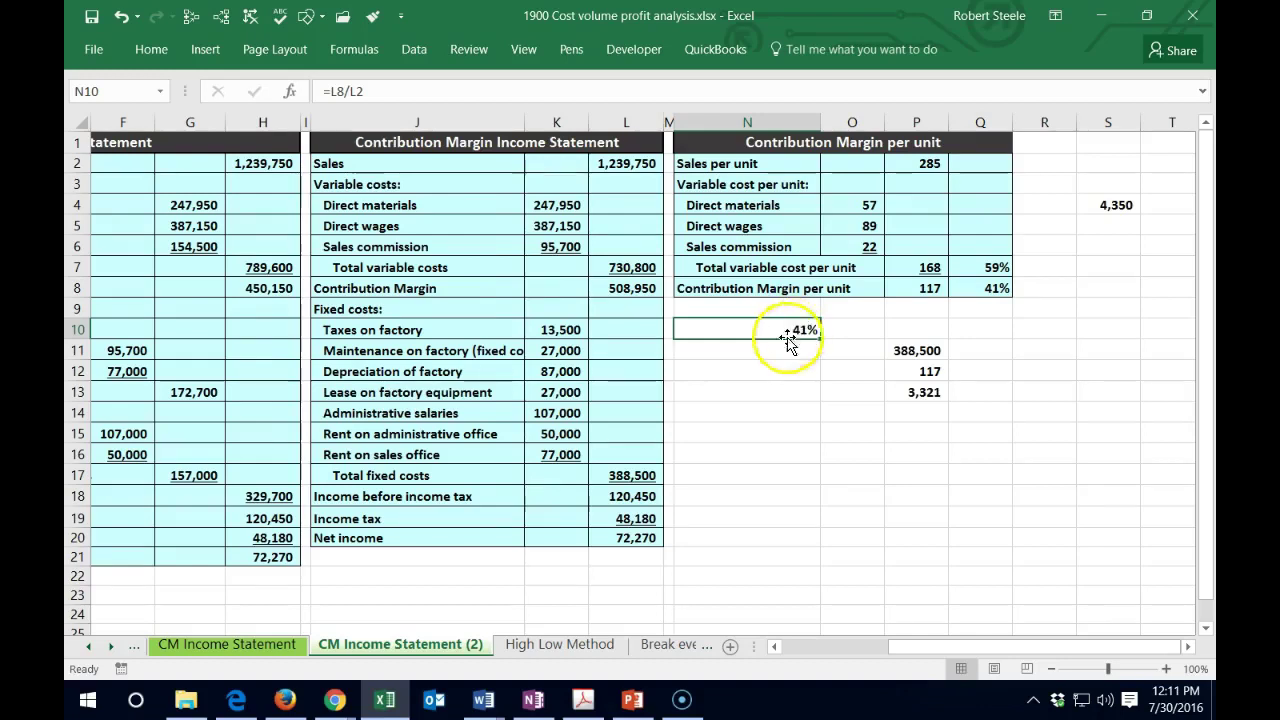